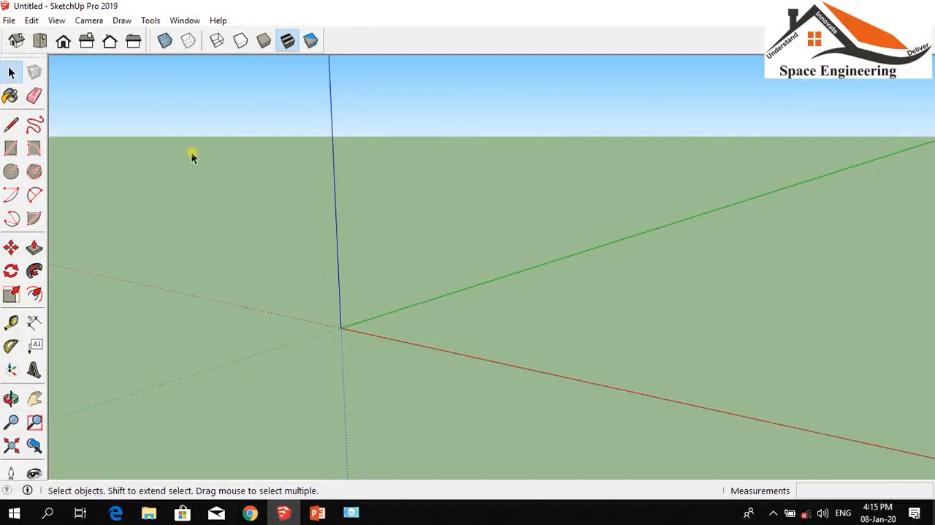
click(150, 21)
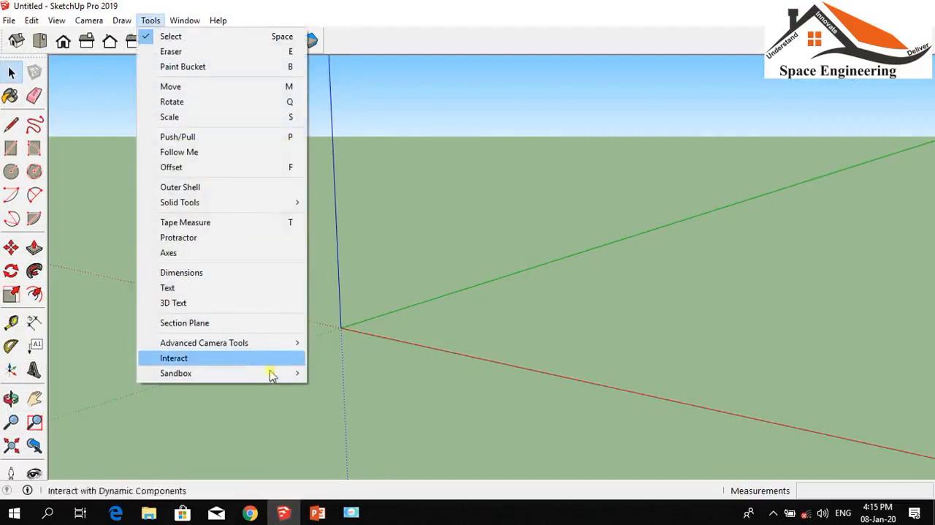
mouse_move(272, 374)
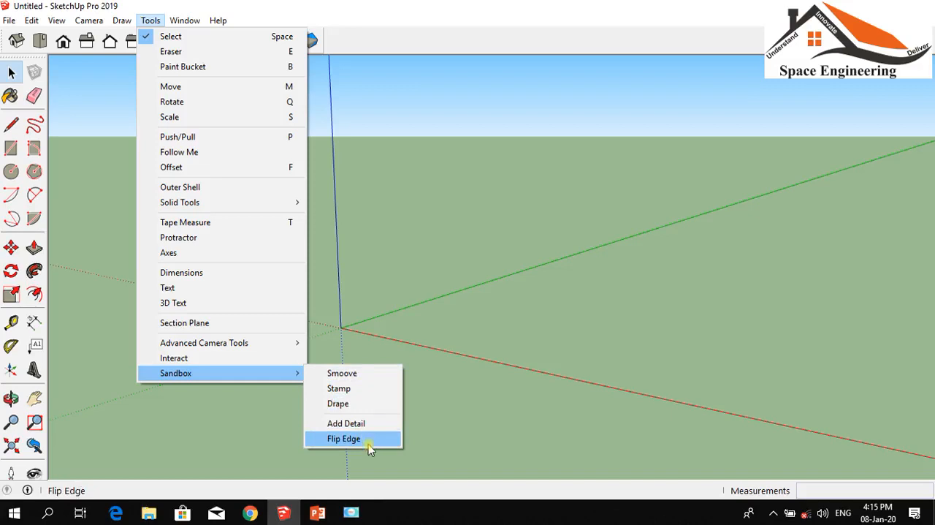
click(488, 307)
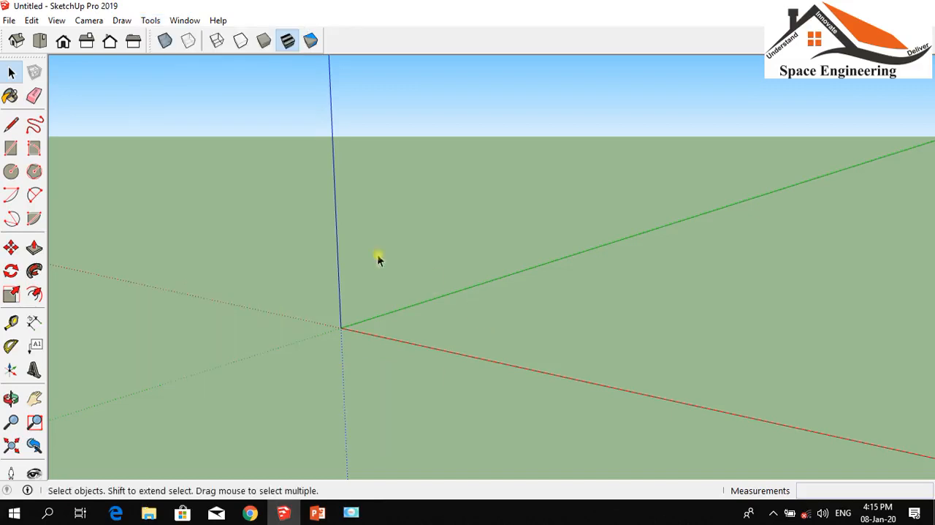
Show the Sandbox toolbar and dock it in the row beside the face style tools
click(57, 20)
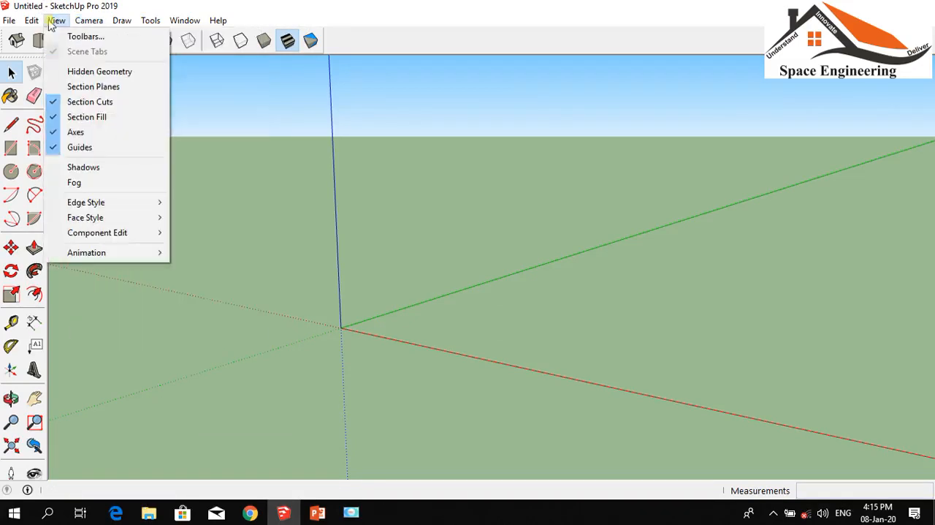
click(60, 36)
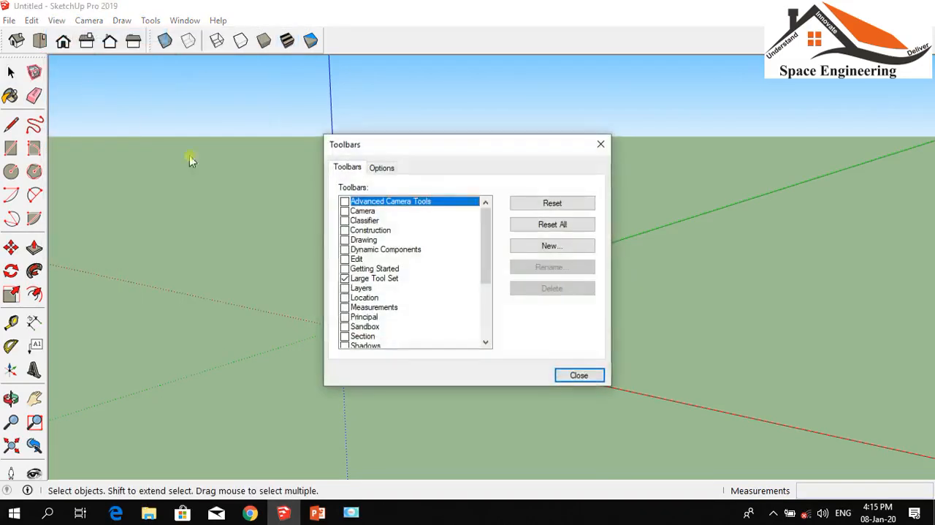
key(s)
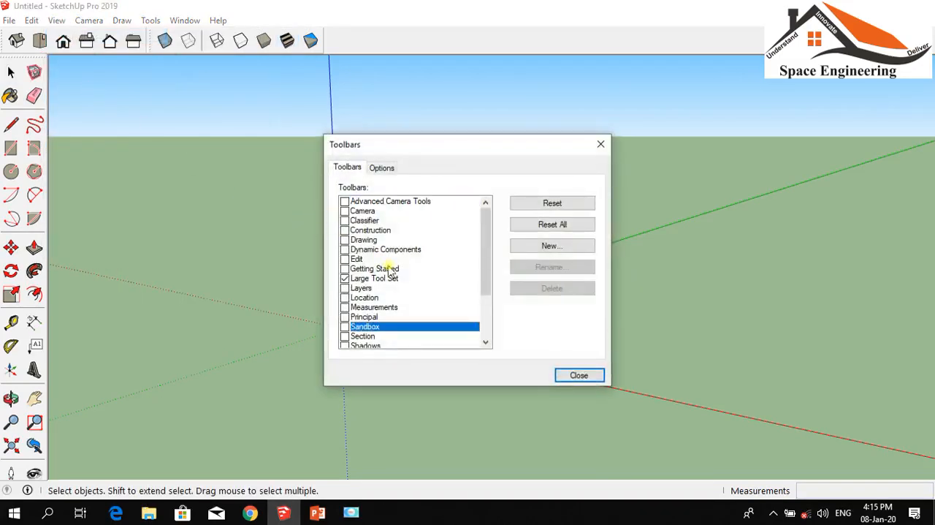
click(345, 327)
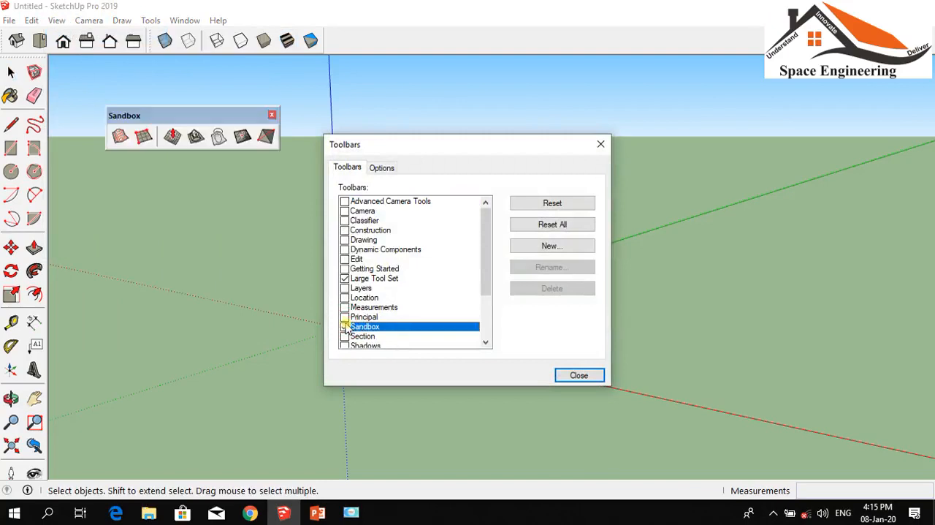
click(578, 375)
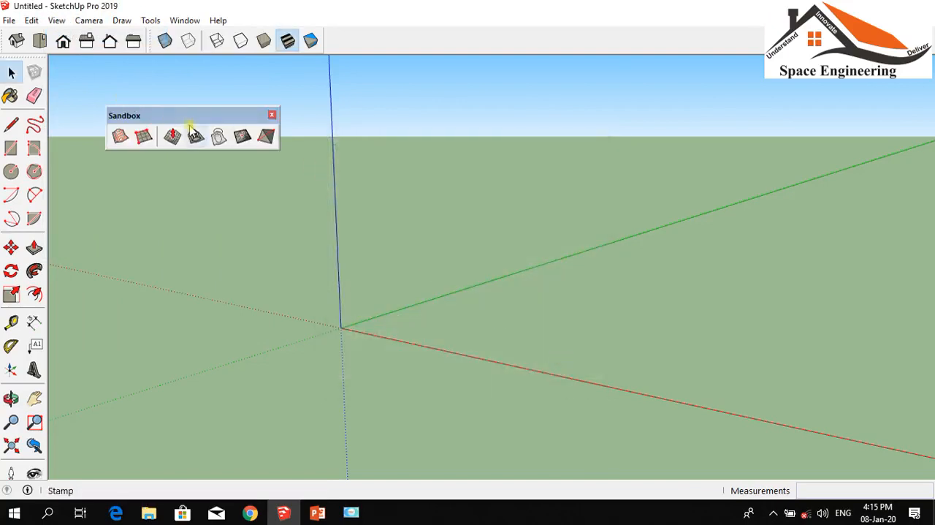
drag(182, 111, 406, 36)
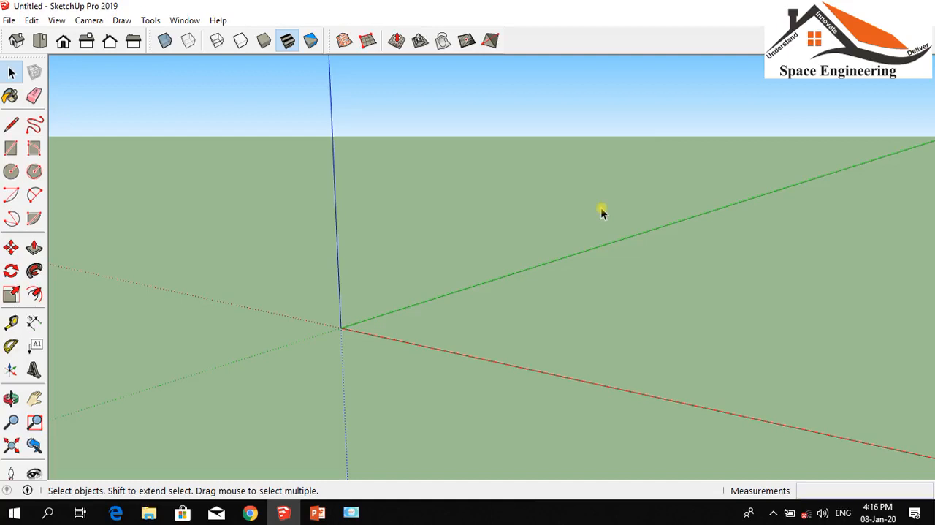
click(35, 124)
click(276, 274)
mouse_move(309, 260)
mouse_down()
mouse_move(319, 244)
mouse_move(386, 250)
mouse_move(485, 282)
mouse_move(678, 261)
mouse_move(782, 297)
mouse_move(856, 295)
mouse_up()
scroll(468, 271, down, 1)
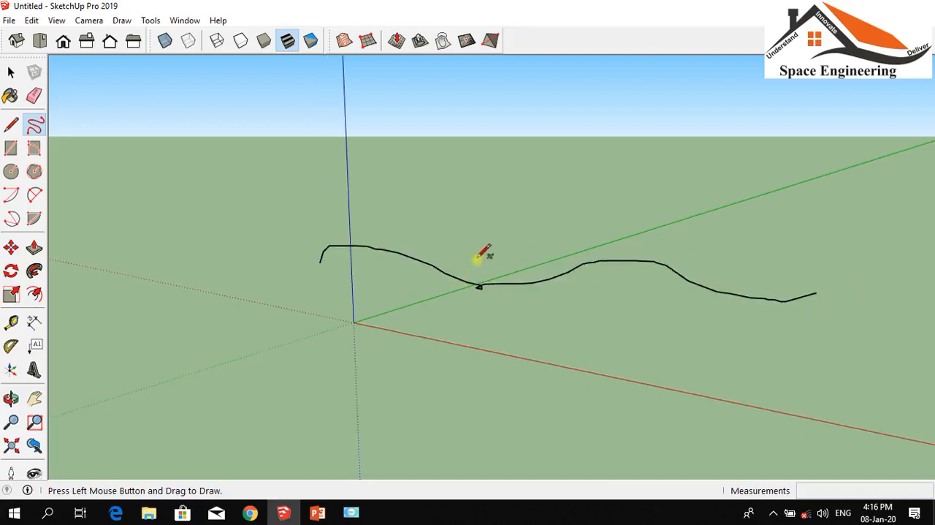
key(ctrl+z)
Draw five wavy Freehand contour lines, one behind another, running roughly parallel across the ground near the origin
mouse_move(316, 260)
mouse_down()
mouse_move(395, 229)
mouse_move(477, 257)
mouse_move(573, 256)
mouse_move(793, 287)
mouse_up()
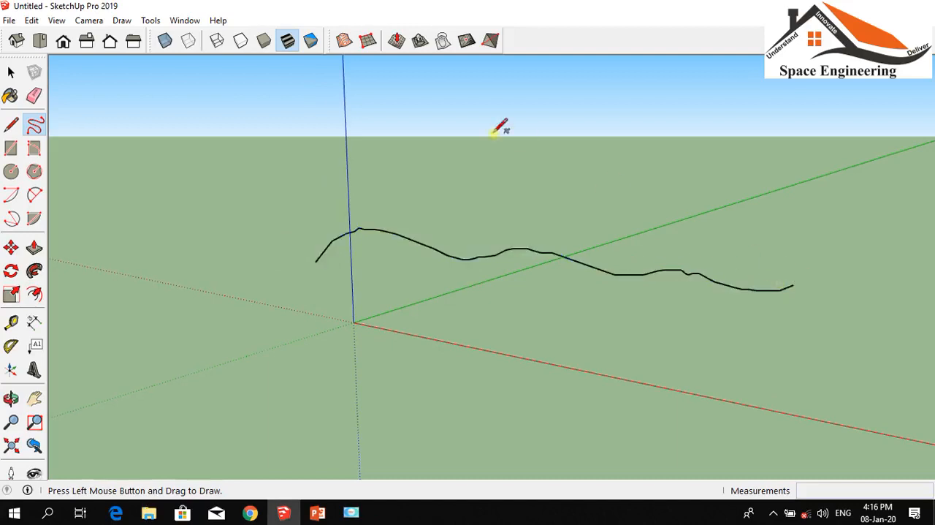
mouse_move(421, 163)
mouse_down()
mouse_move(578, 166)
mouse_move(863, 206)
mouse_up()
scroll(560, 303, down, 3)
scroll(669, 162, up, 2)
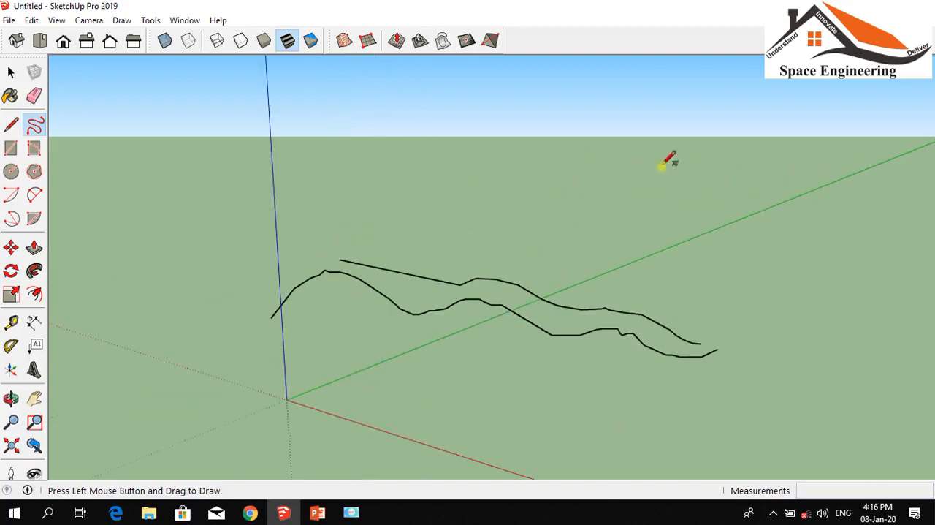
mouse_move(408, 173)
mouse_down()
mouse_move(525, 177)
mouse_move(606, 218)
mouse_move(698, 227)
mouse_move(829, 269)
mouse_up()
mouse_move(372, 208)
mouse_down()
mouse_move(468, 235)
mouse_move(600, 239)
mouse_move(770, 308)
mouse_up()
scroll(515, 260, down, 3)
mouse_move(491, 158)
mouse_down()
mouse_move(684, 183)
mouse_move(806, 234)
mouse_up()
scroll(453, 219, down, 2)
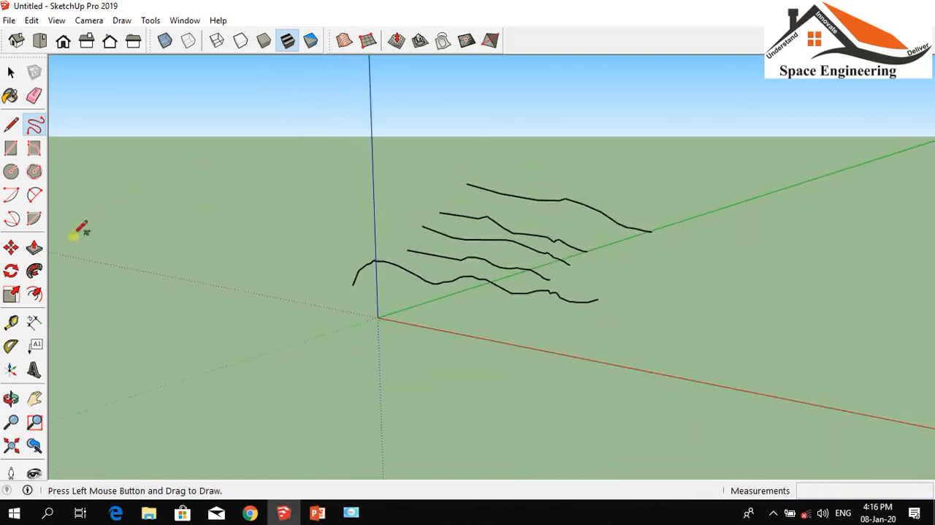
Move the lowest of the four floating contour lines about 4.8 m down near the origin and the next one up about 2.32 m
click(11, 398)
drag(363, 358, 118, 339)
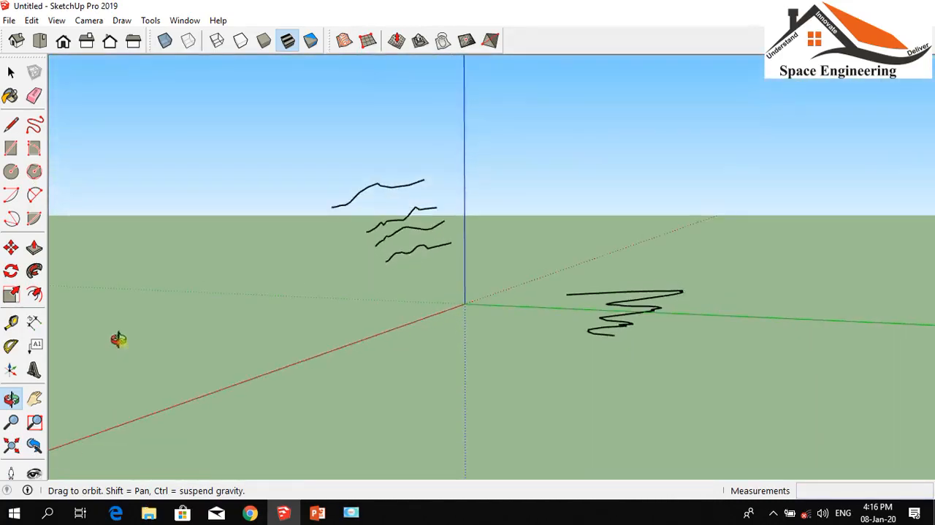
click(12, 252)
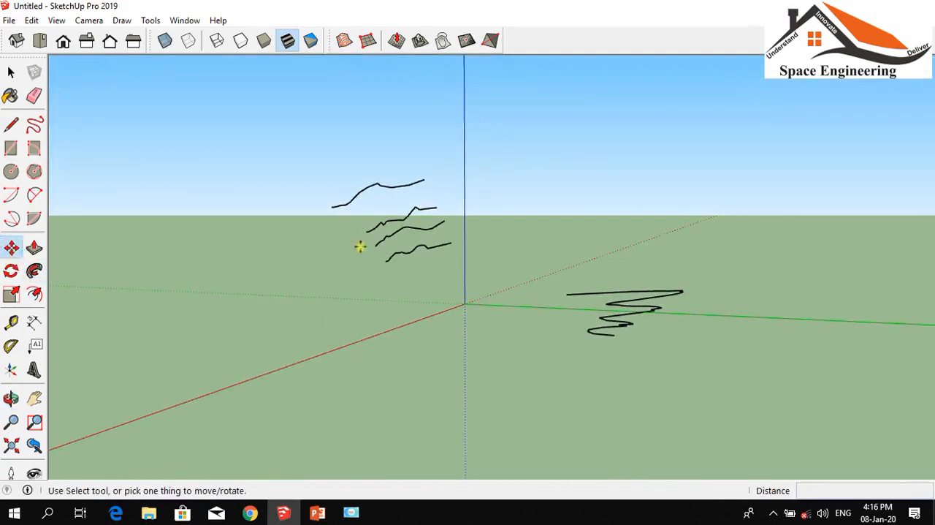
click(407, 254)
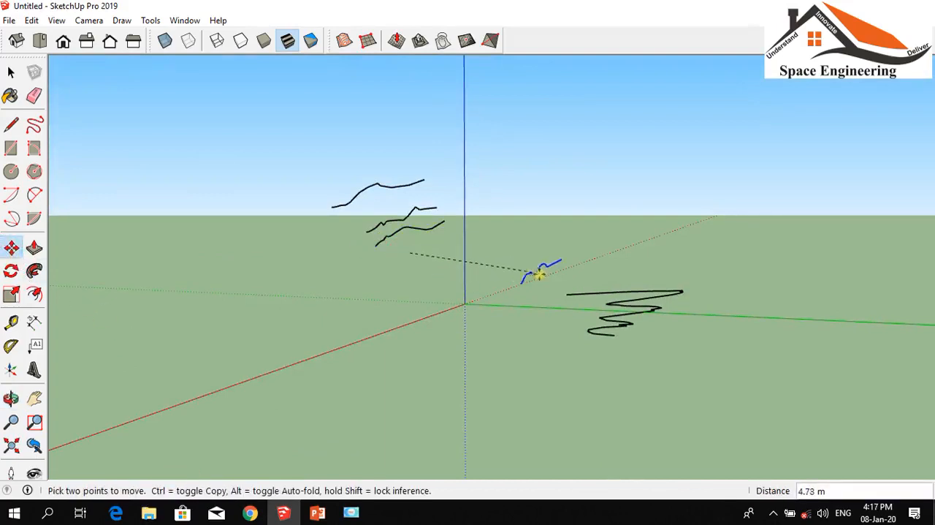
click(539, 274)
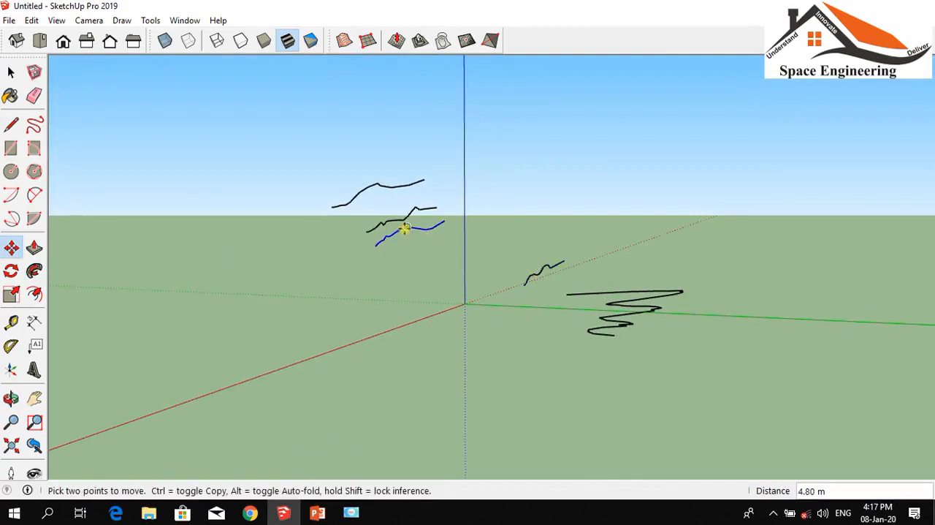
click(403, 227)
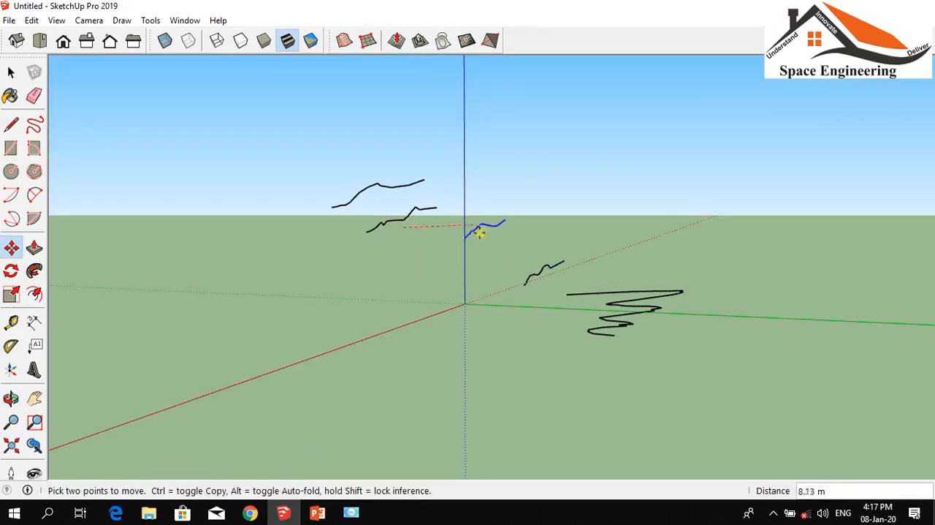
click(465, 236)
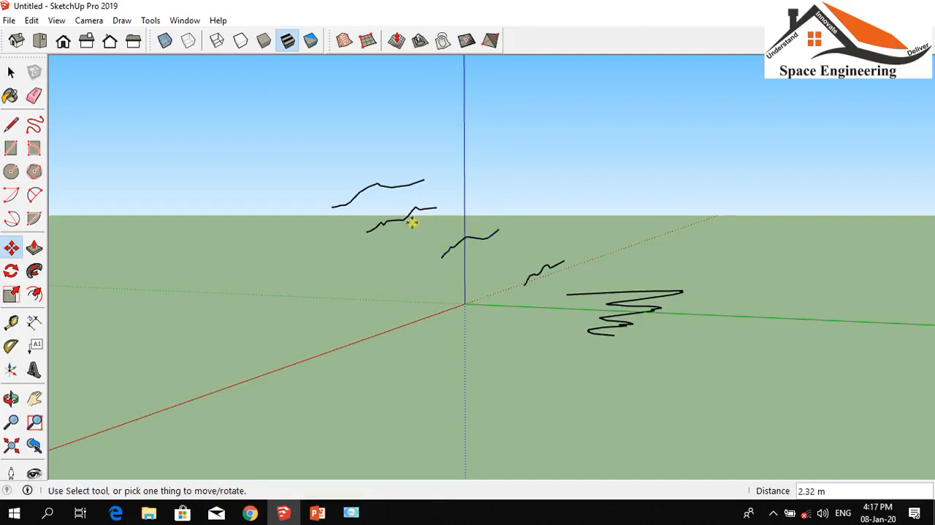
Move the third floating contour line closer to the lower two and shift the topmost line about 0.63 m away
click(393, 217)
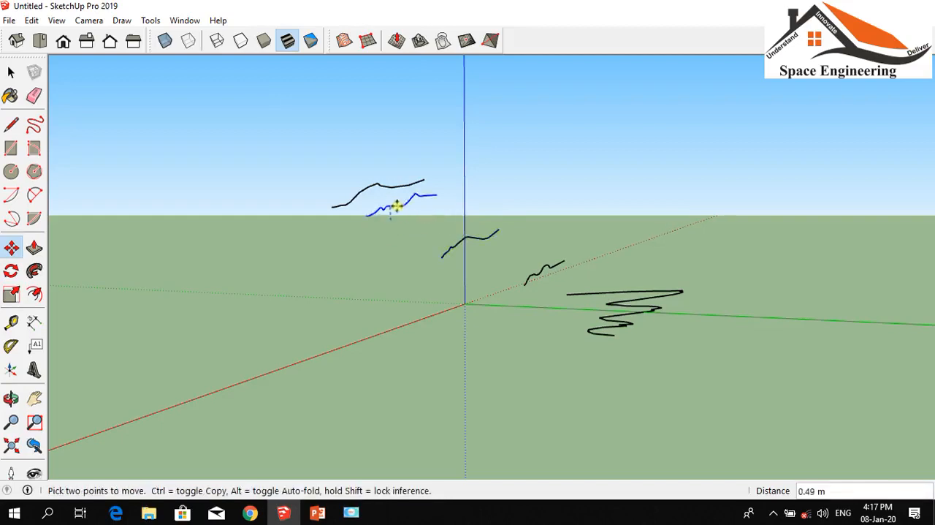
click(418, 212)
click(359, 187)
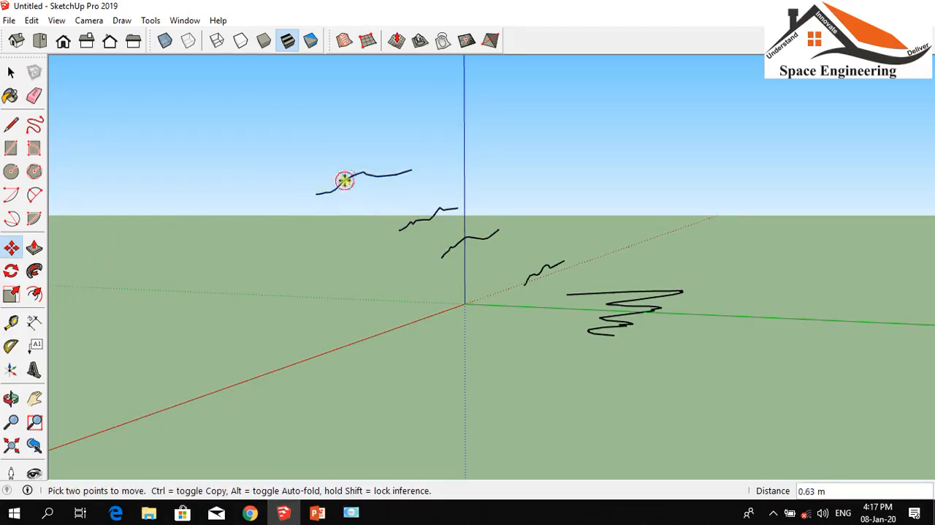
click(348, 177)
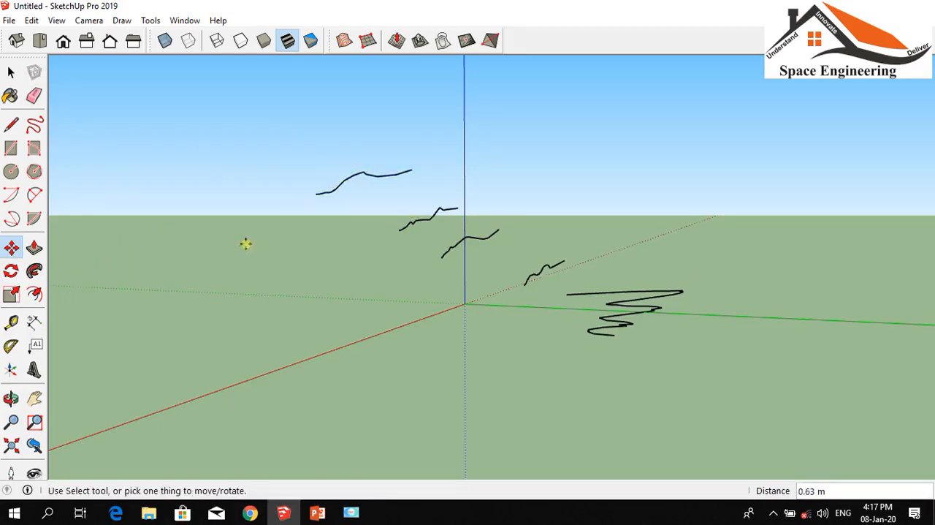
Delete the zigzag line that lies across the green axis, apart from the four other contour lines
click(11, 399)
drag(345, 331, 157, 378)
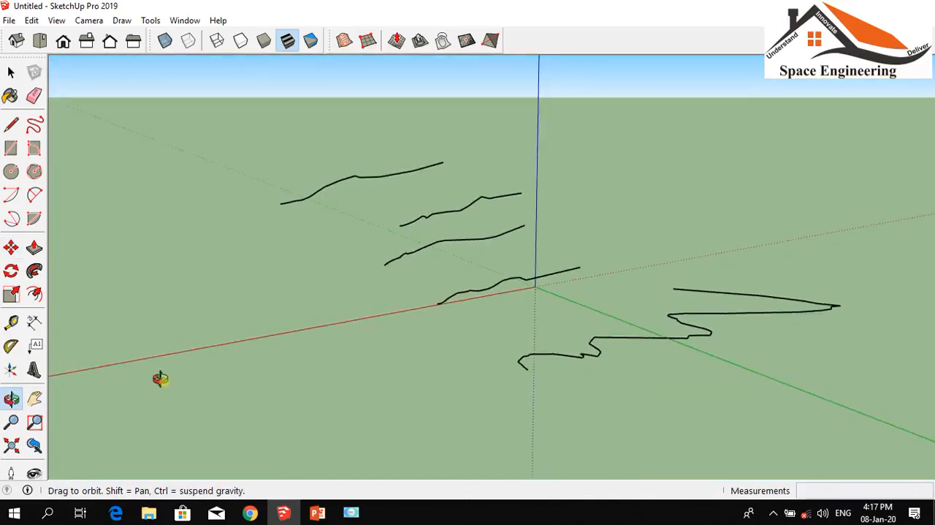
click(11, 71)
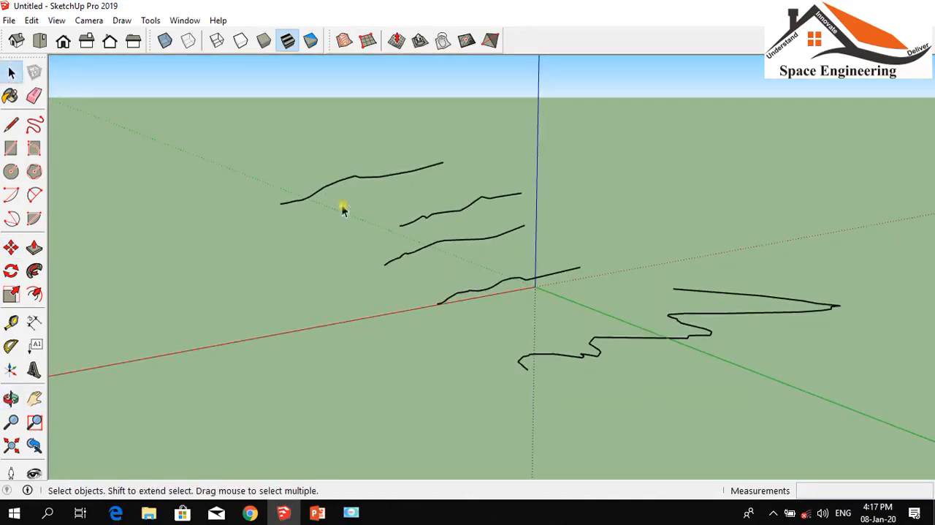
click(655, 344)
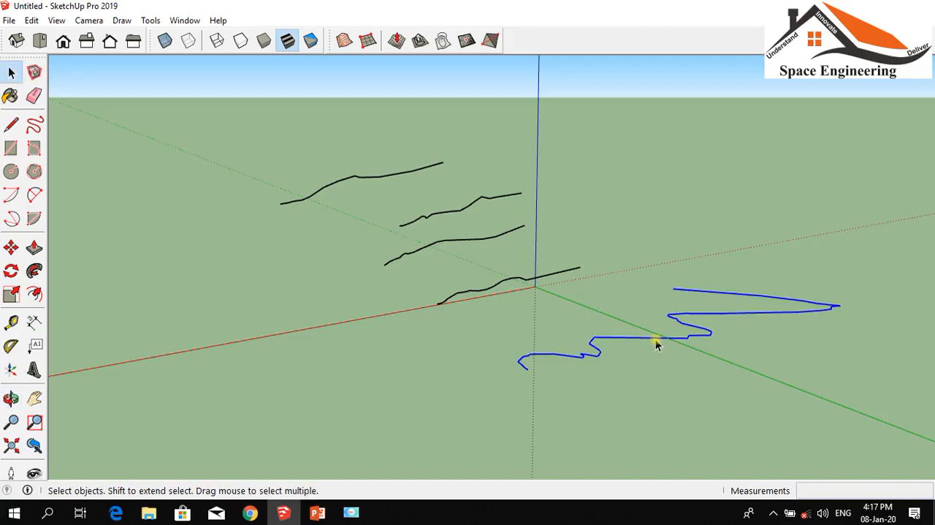
key(Delete)
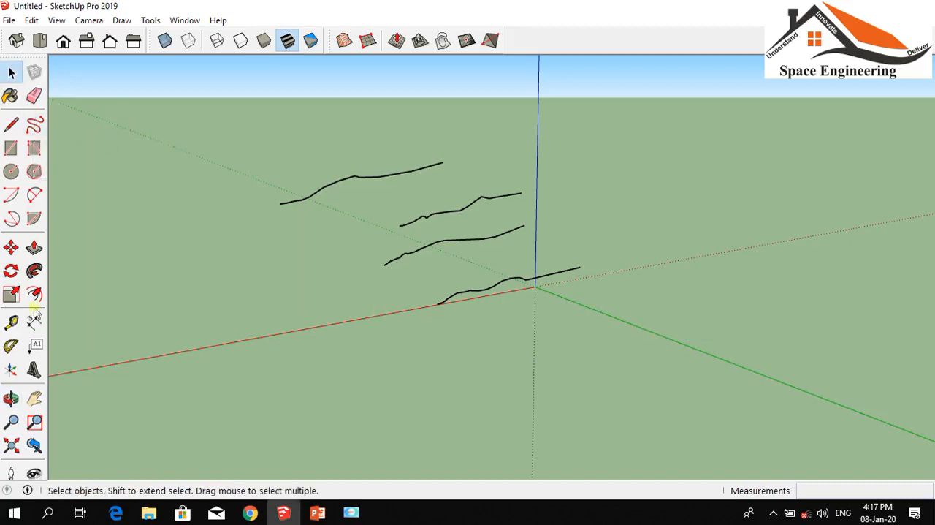
Copy the lowest contour line and place the duplicate about 9.15 m away, below it and across the green axis
click(11, 399)
drag(110, 365, 240, 324)
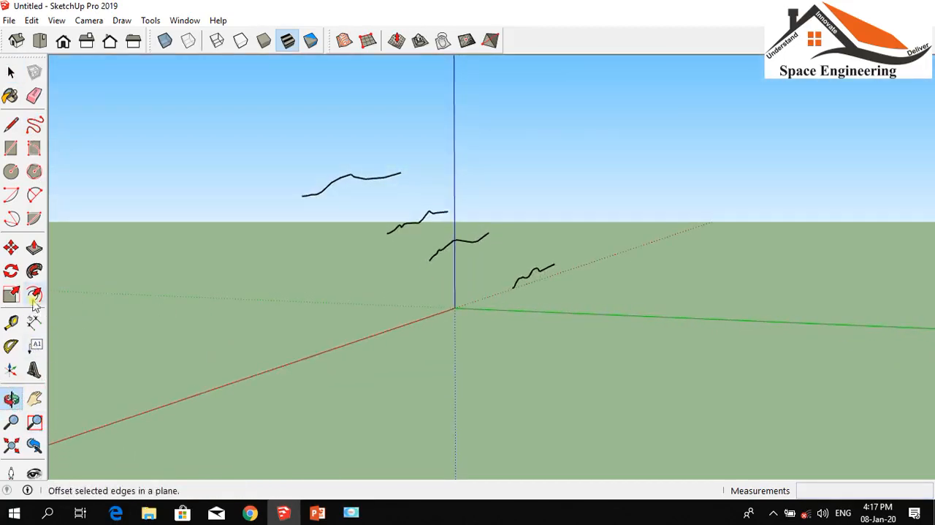
click(11, 248)
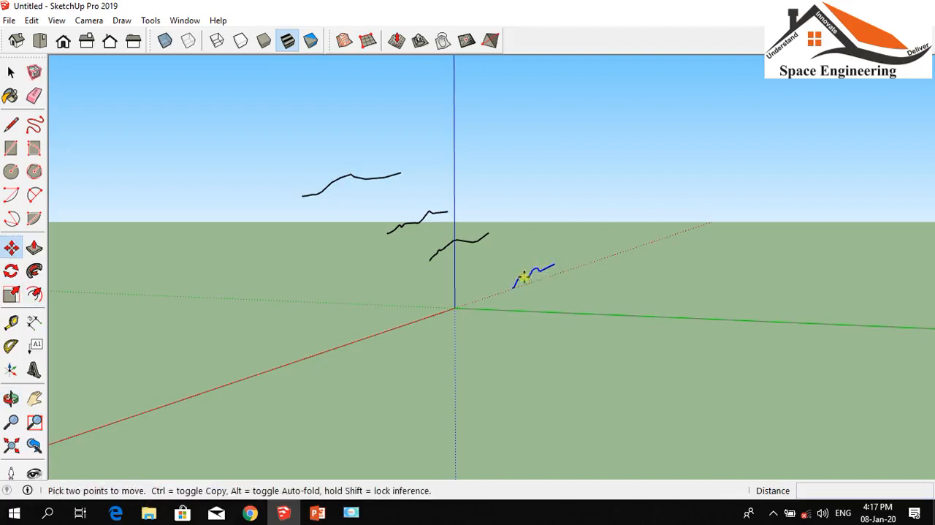
key(ctrl)
click(529, 274)
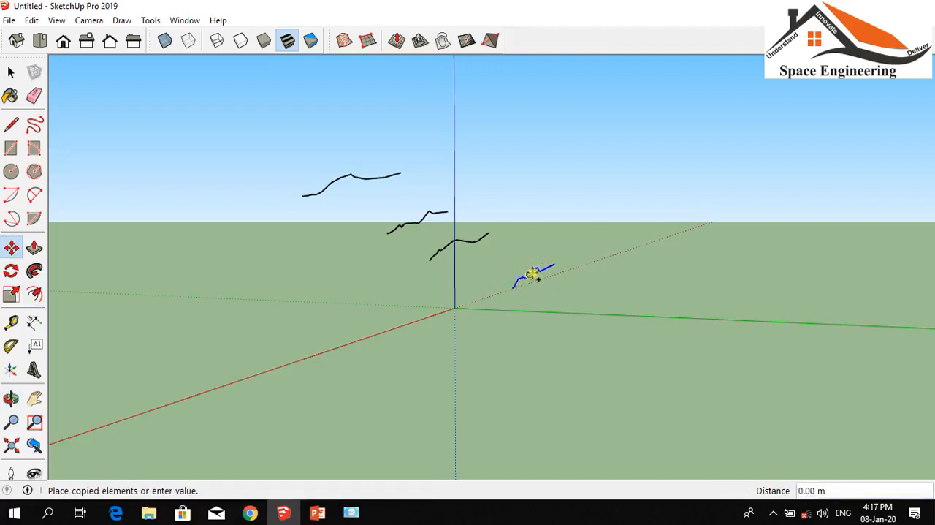
click(627, 307)
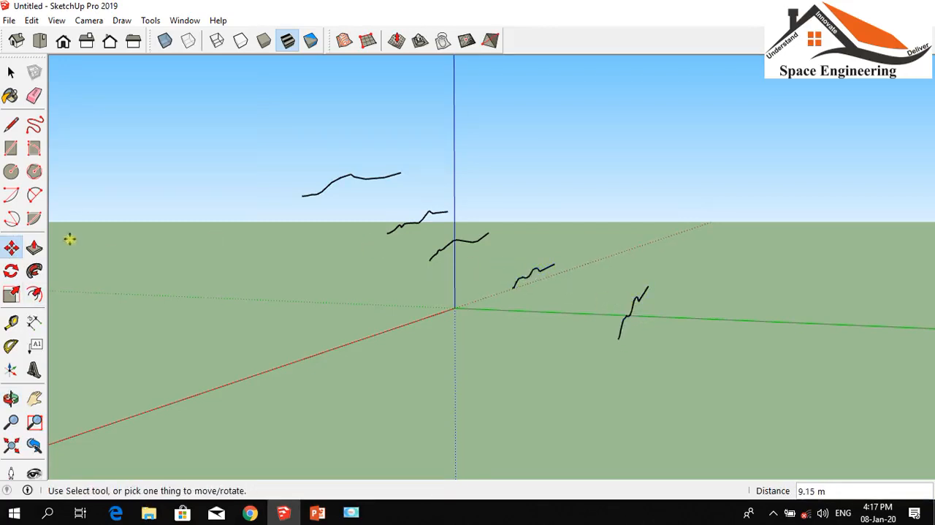
Move the copied contour line about 7.54 m to line up with the others, and the topmost line about 5.17 m
click(11, 398)
drag(418, 333, 3, 420)
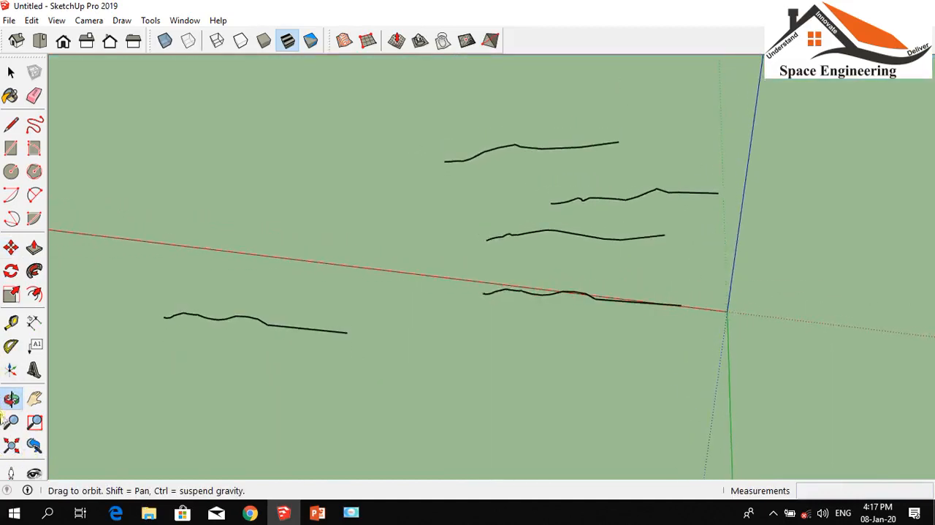
click(11, 248)
click(214, 314)
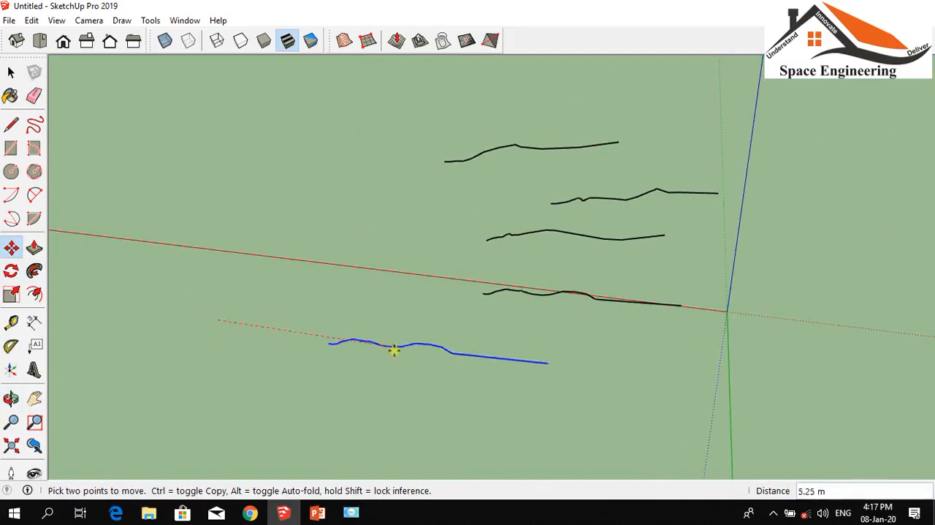
click(482, 357)
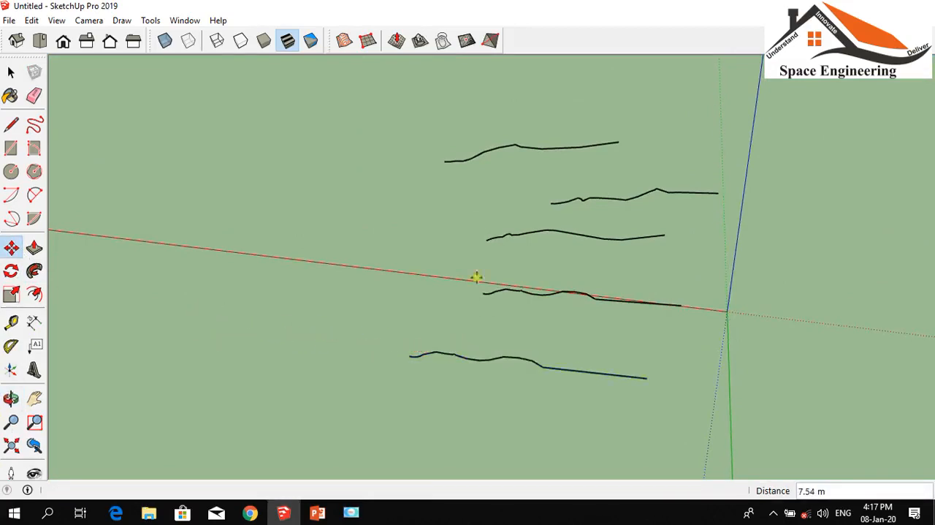
click(514, 145)
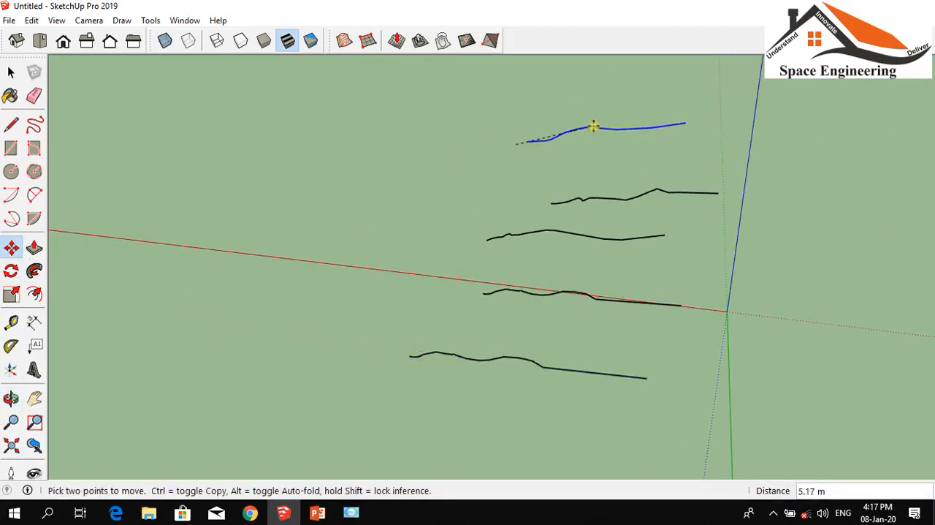
click(594, 126)
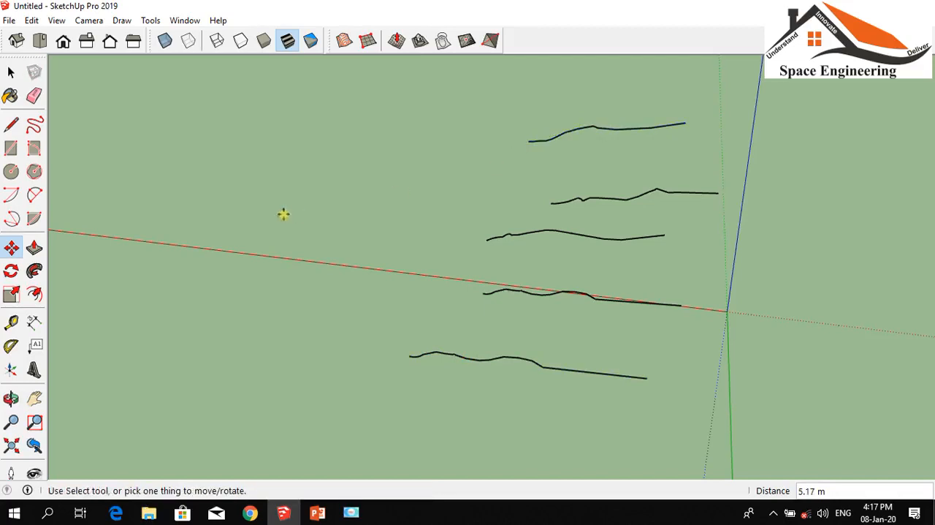
Select all five contour lines and create a terrain surface from them with the Sandbox From Contours tool
click(11, 395)
drag(662, 316, 409, 365)
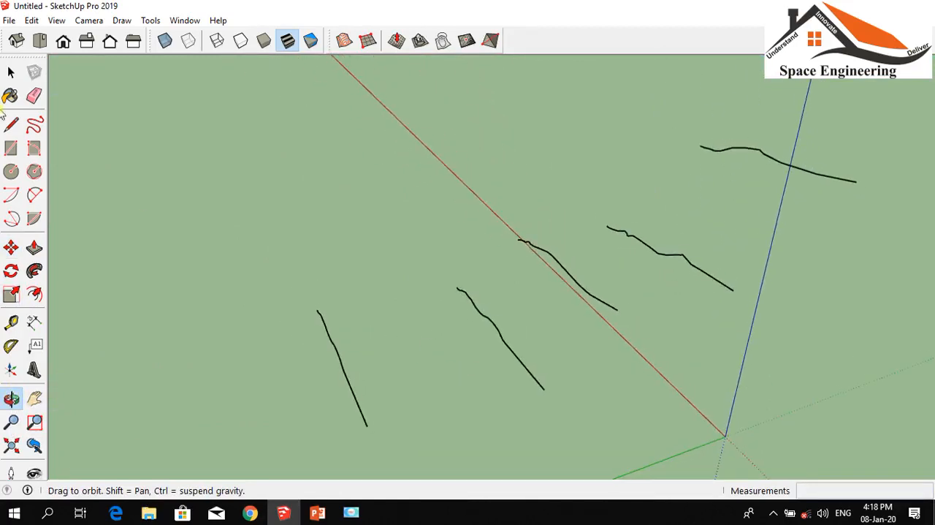
click(344, 40)
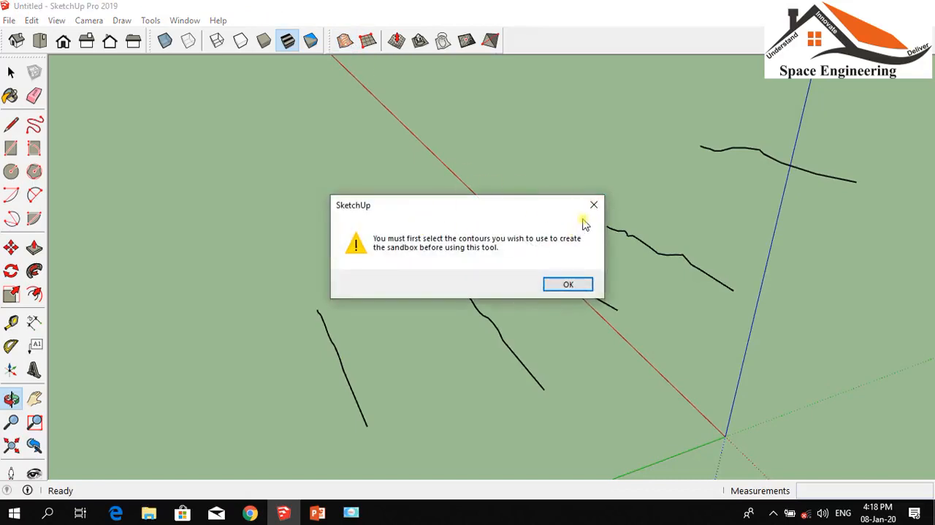
click(595, 204)
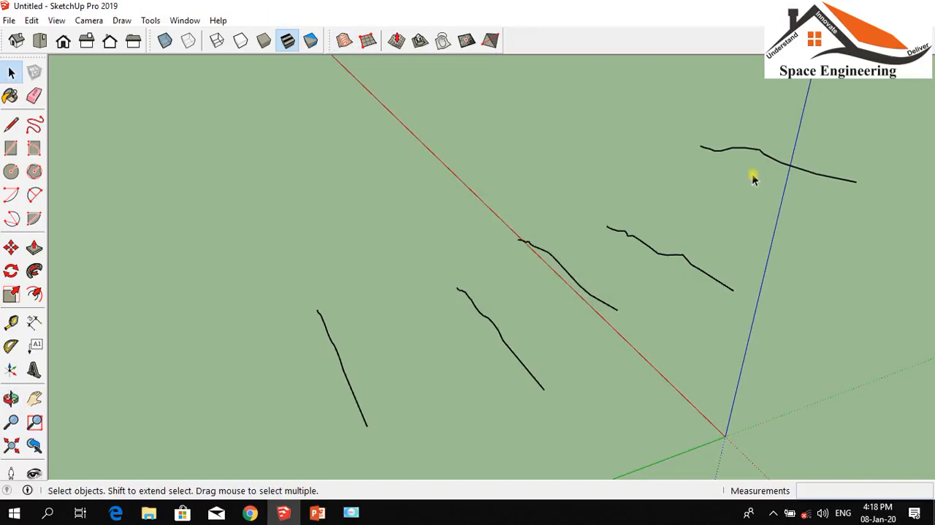
click(757, 154)
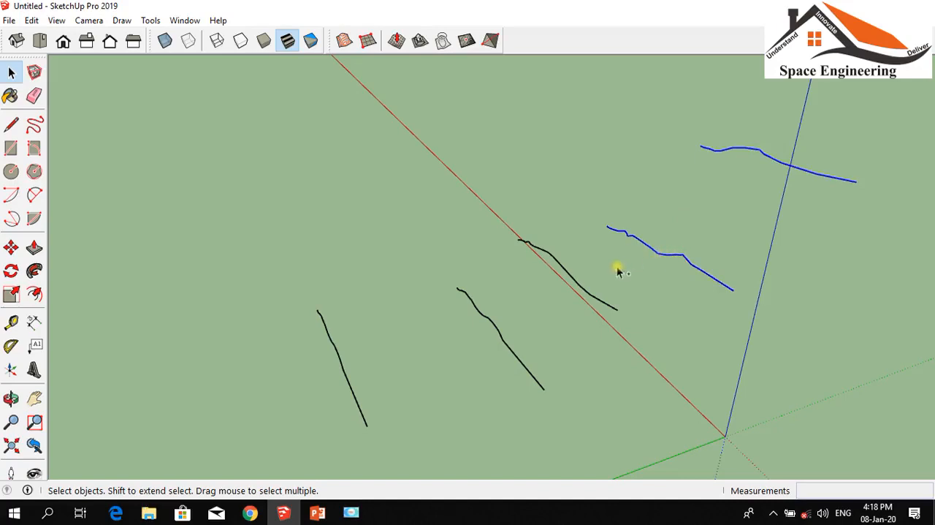
click(494, 328)
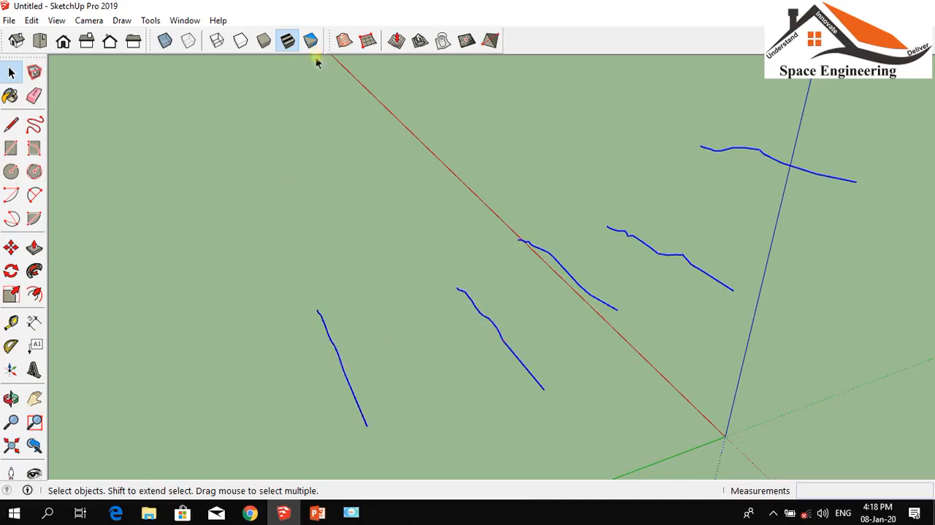
click(344, 42)
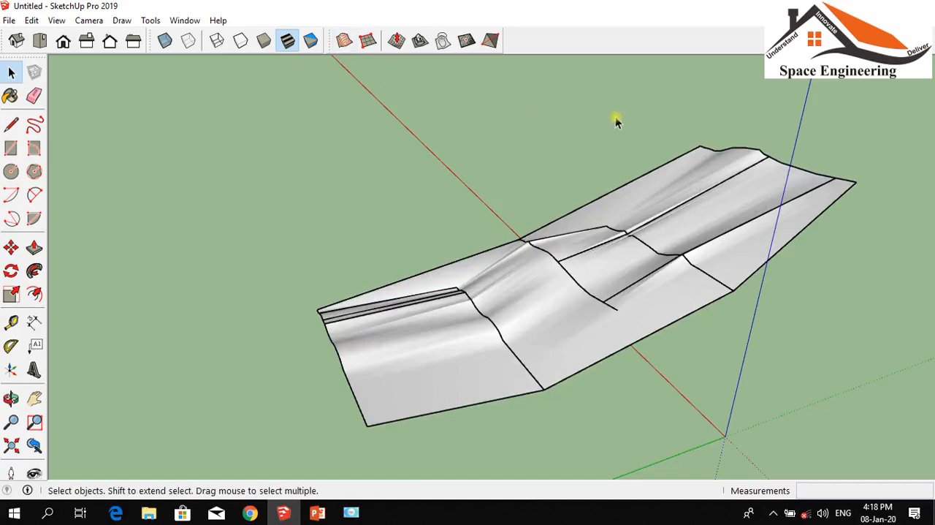
Move the terrain group about 10.08 m away from the original contour lines and deselect it
click(11, 398)
drag(83, 401, 111, 402)
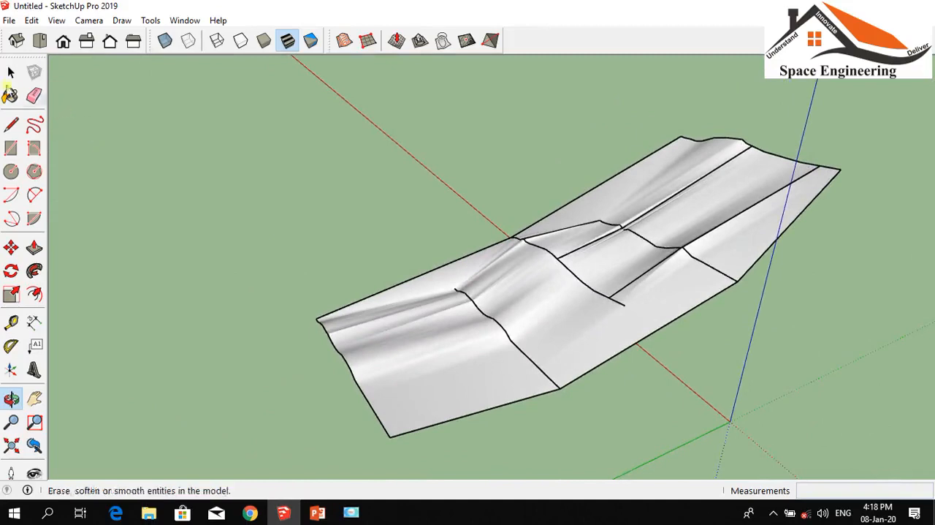
click(11, 71)
click(422, 332)
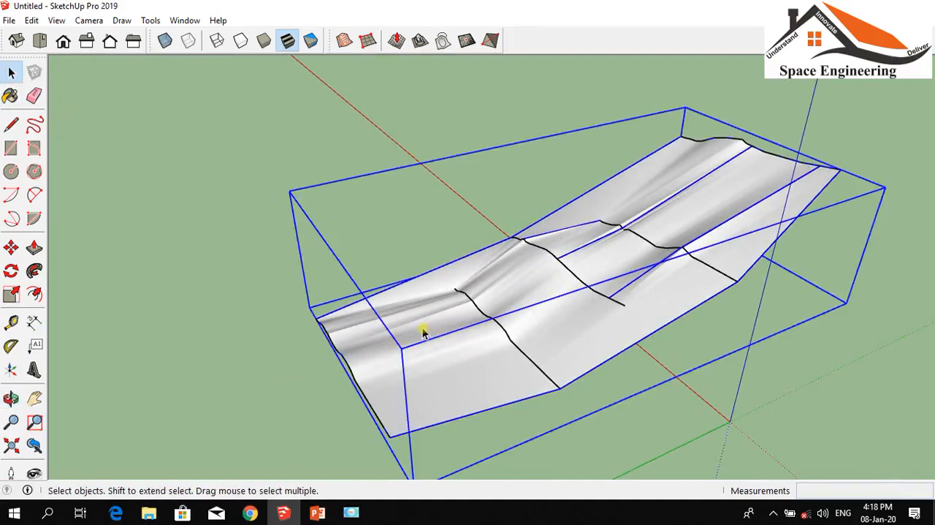
key(m)
click(457, 288)
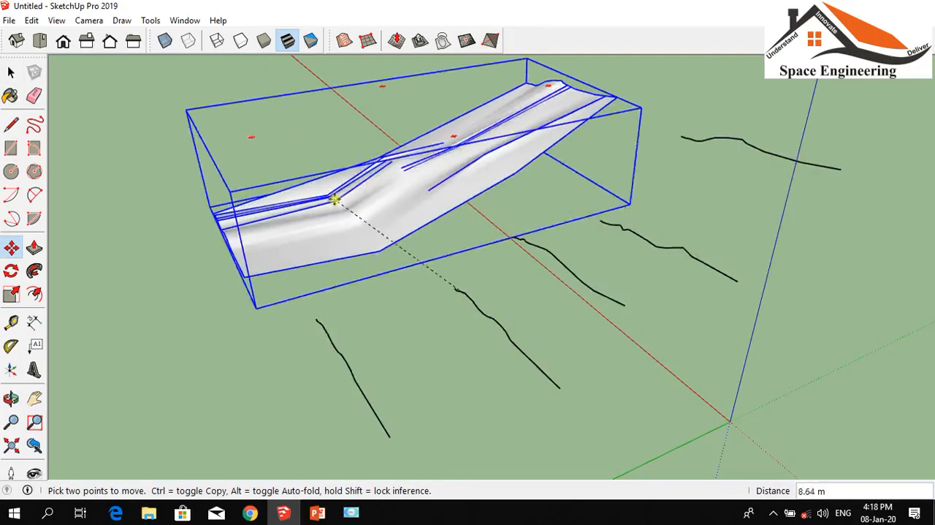
click(314, 189)
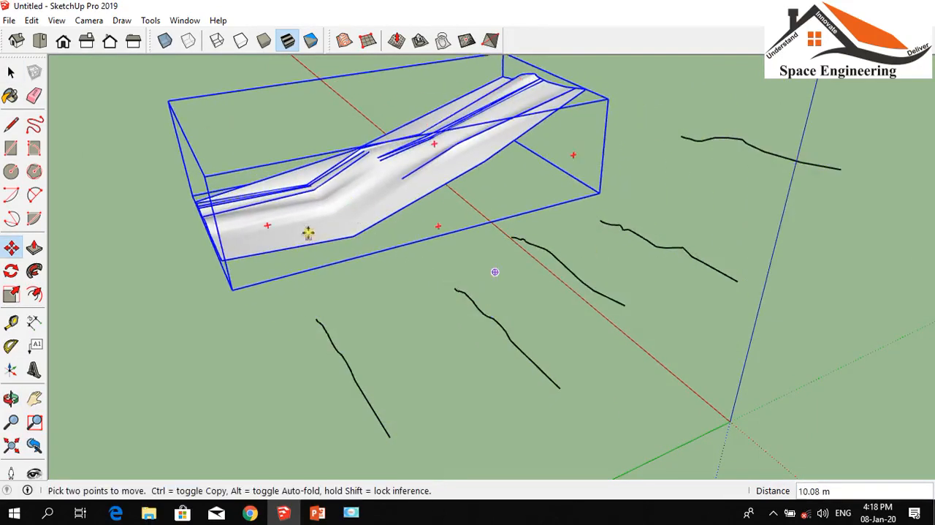
click(11, 72)
click(156, 282)
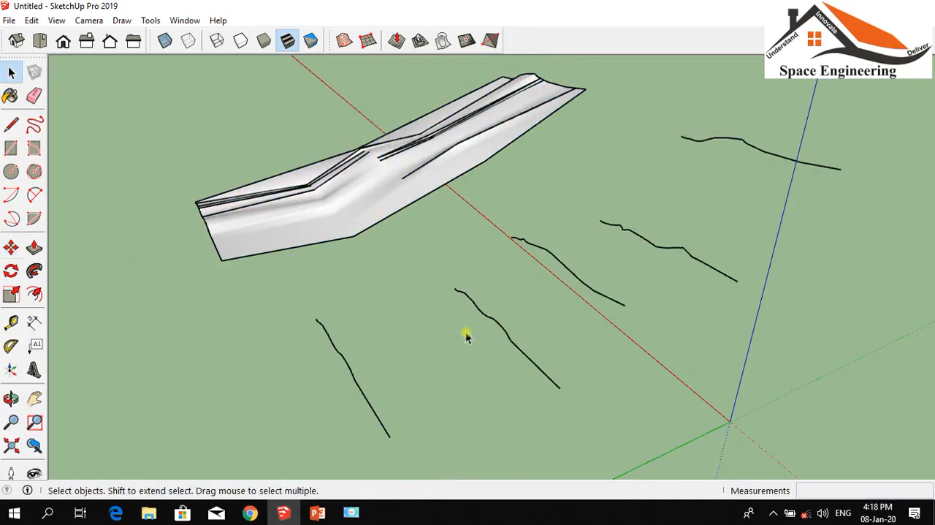
Delete the five original contour lines, keeping only the terrain surface
drag(753, 122, 558, 230)
drag(631, 291, 630, 291)
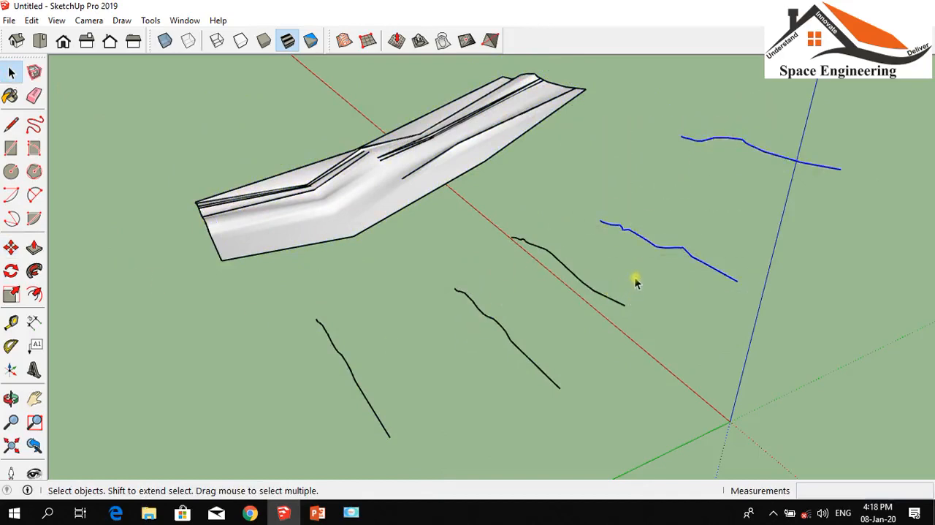
key(Delete)
drag(626, 236, 235, 414)
key(Delete)
key(Delete)
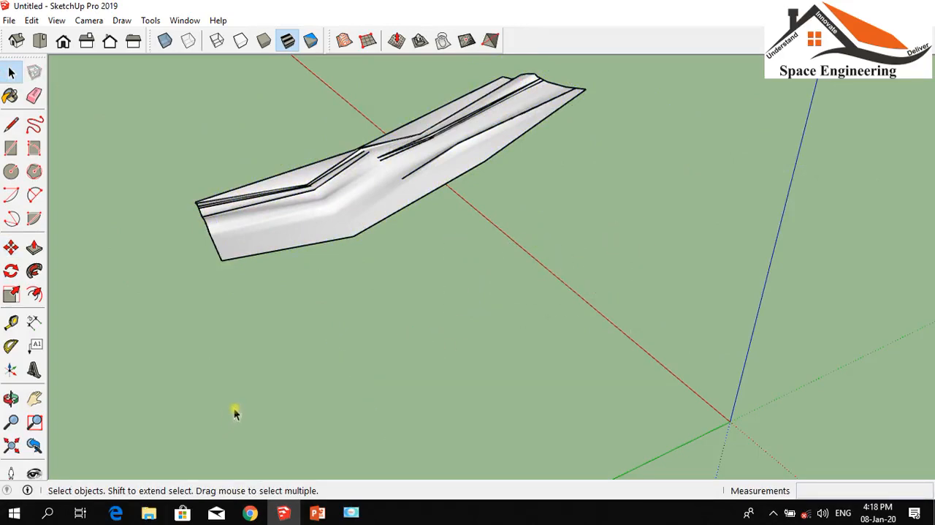
Examine the terrain surface from several angles, from above and along its slopes
scroll(244, 149, up, 2)
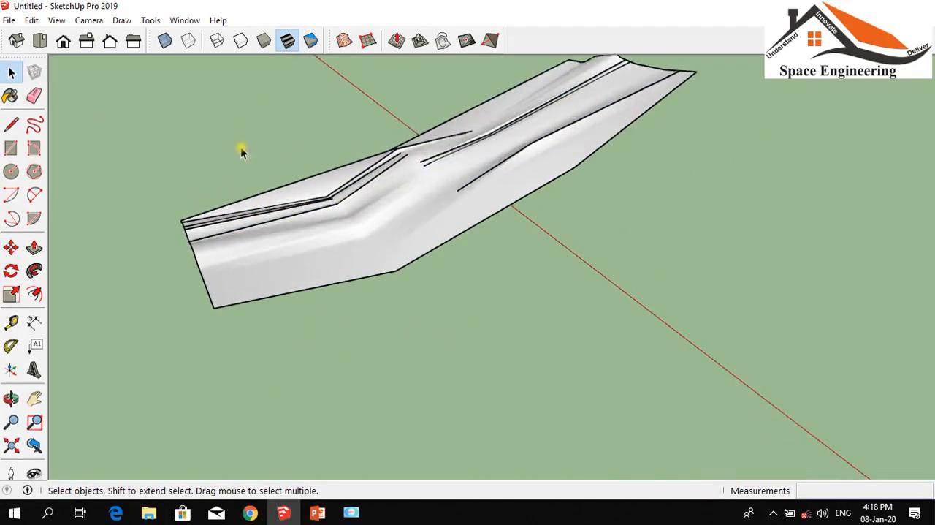
click(11, 398)
drag(146, 394, 543, 391)
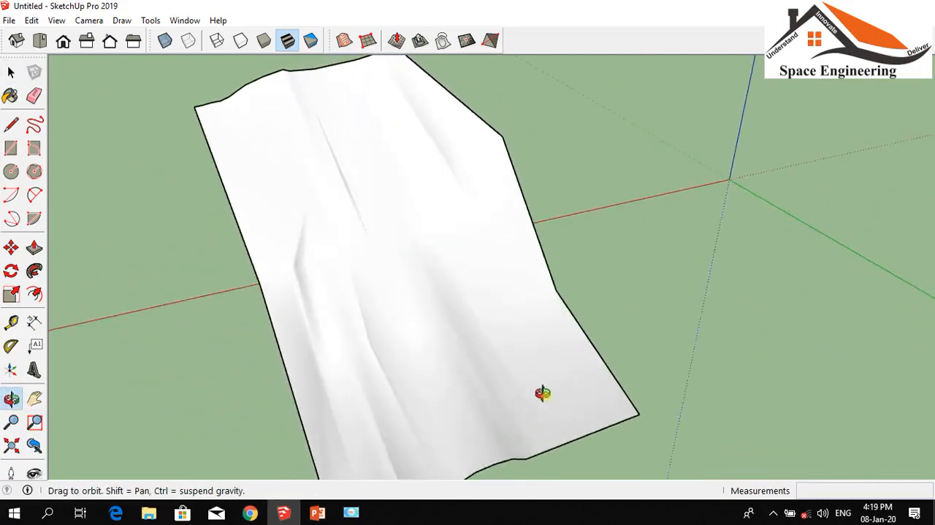
drag(631, 225, 559, 293)
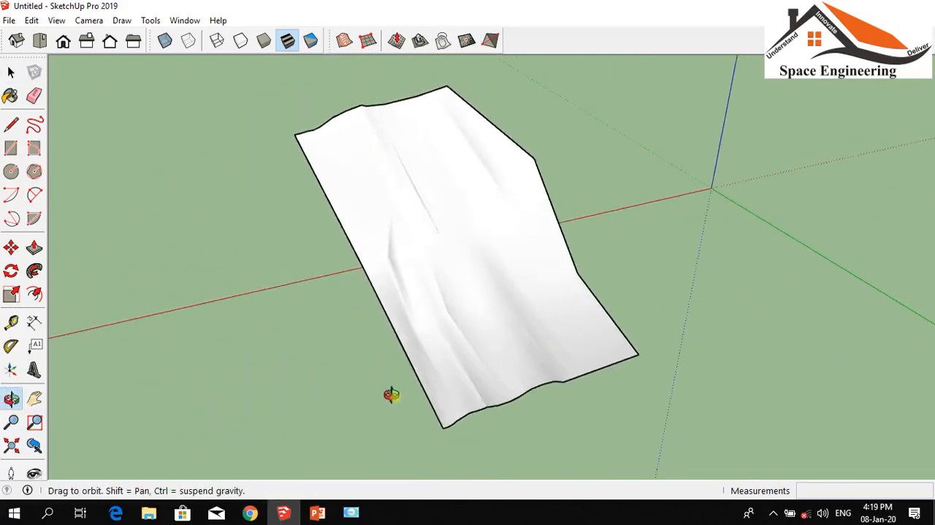
drag(363, 342, 458, 407)
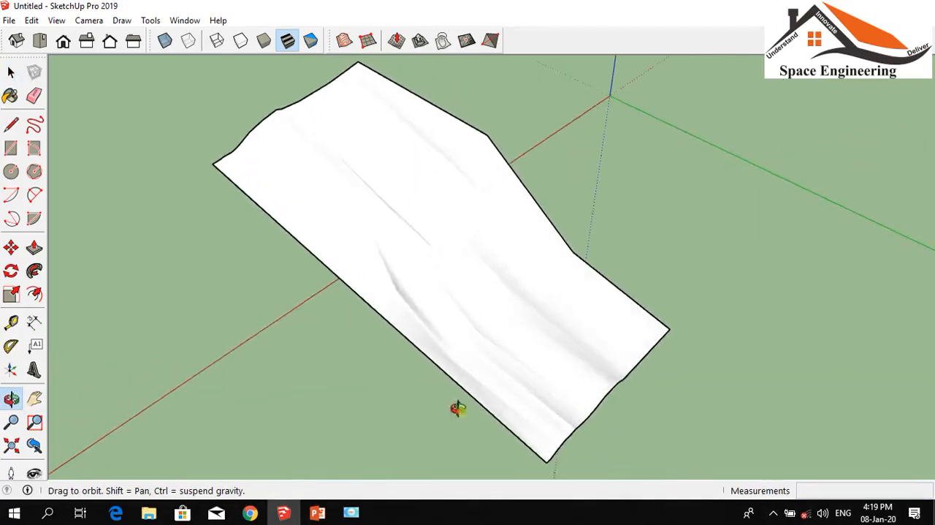
scroll(390, 368, up, 3)
scroll(439, 297, down, 1)
drag(439, 298, 328, 313)
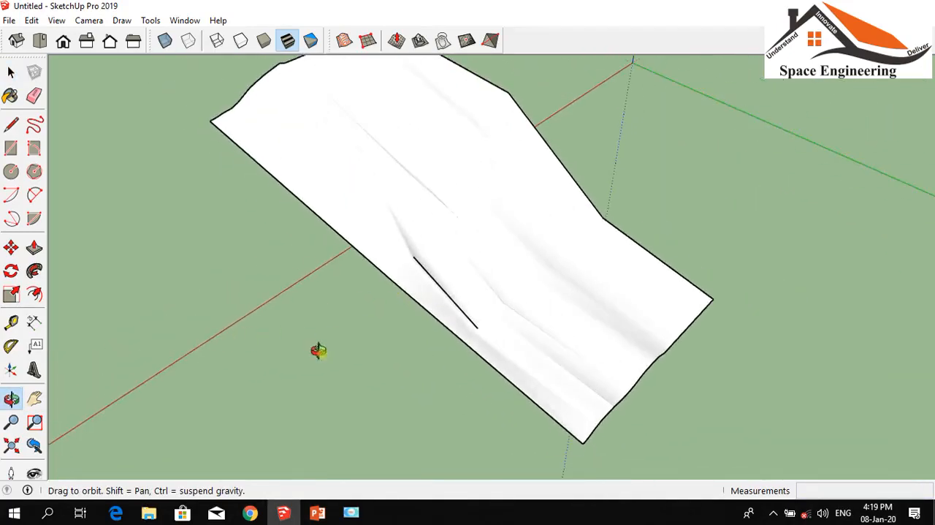
drag(427, 366, 369, 334)
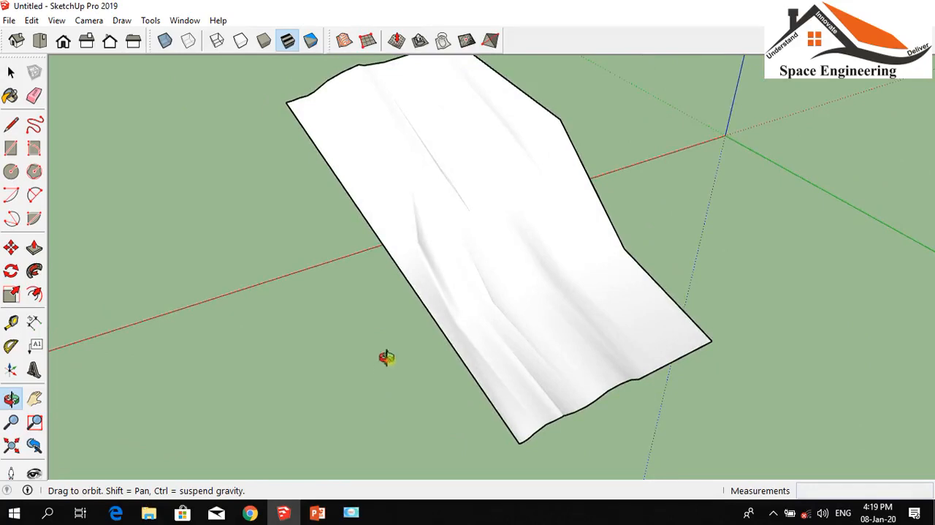
Open the terrain group, select its surface with the boundary edges to inspect it, and leave the group
click(11, 71)
click(392, 198)
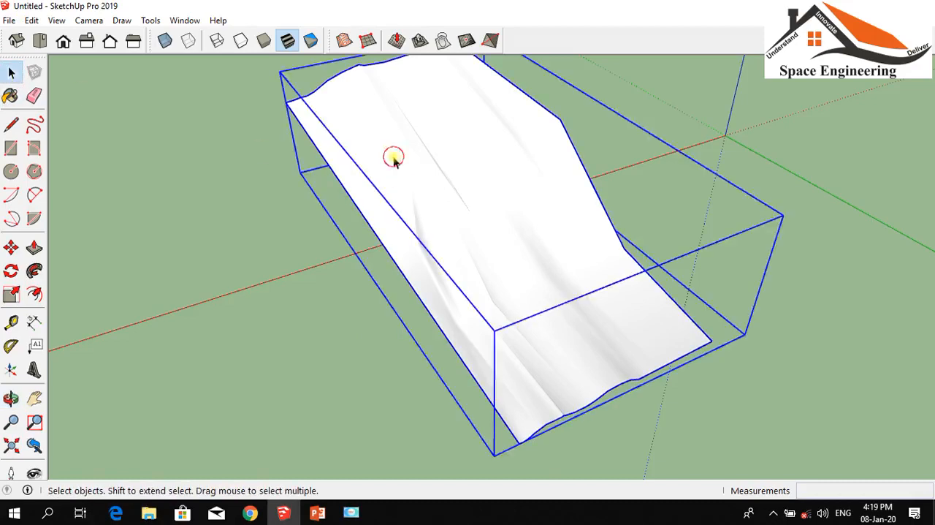
double_click(393, 160)
scroll(504, 238, up, 3)
click(497, 237)
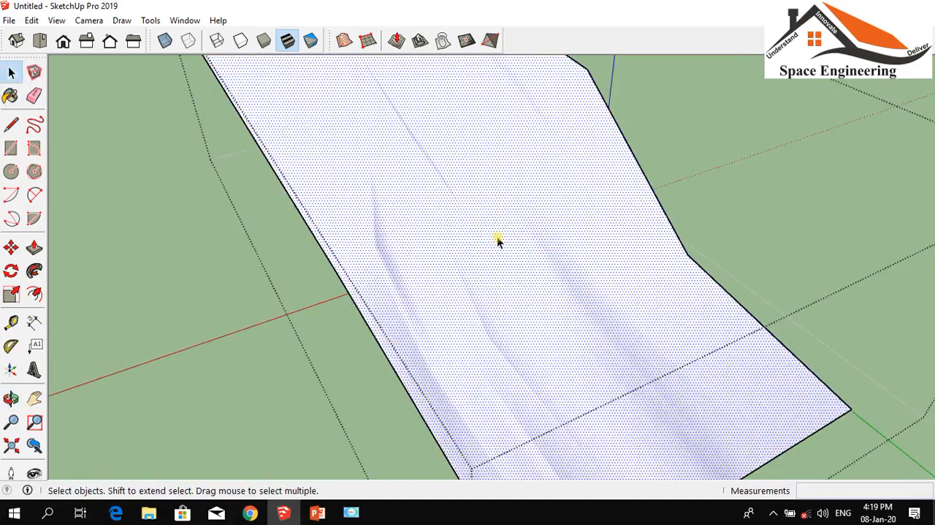
scroll(468, 234, down, 3)
scroll(474, 210, up, 2)
double_click(462, 216)
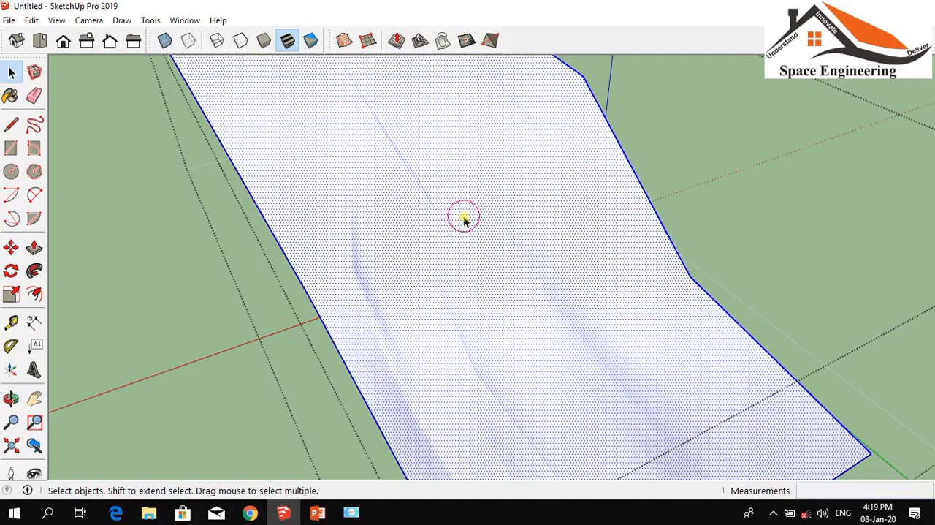
scroll(522, 235, down, 3)
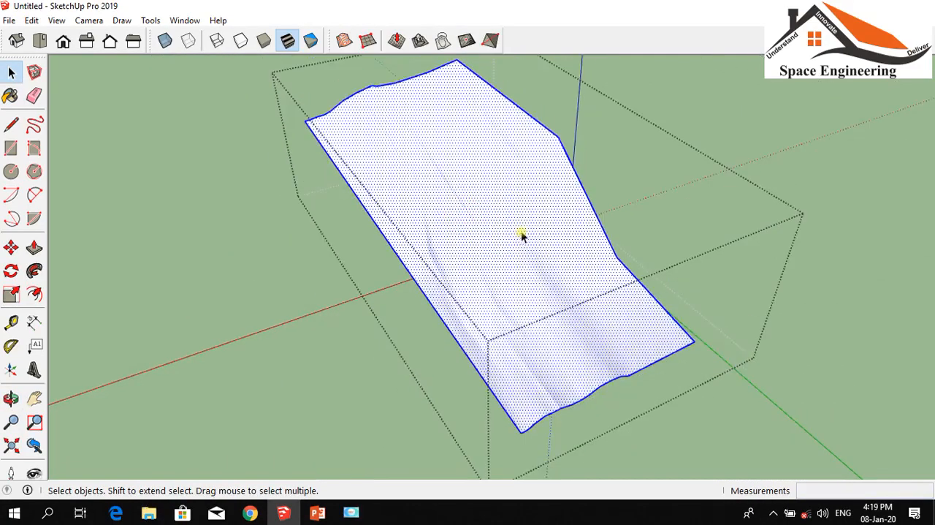
click(231, 190)
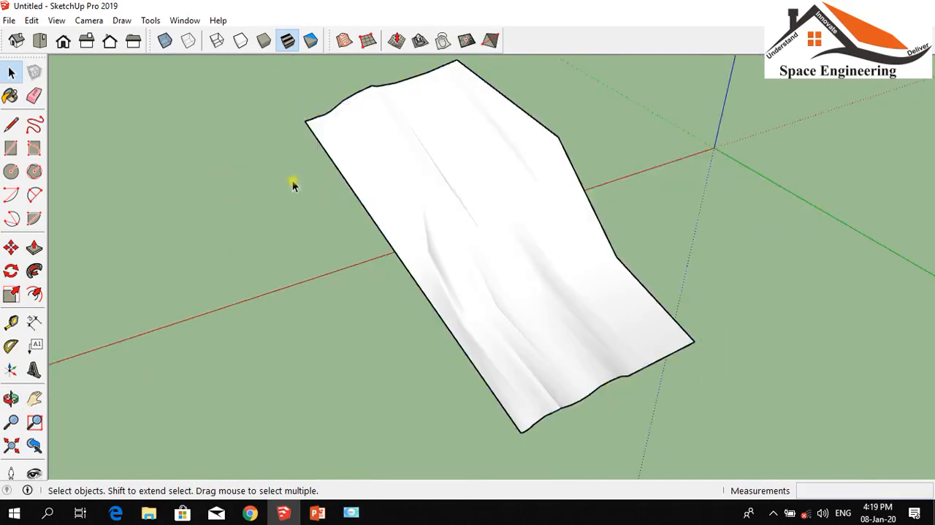
Show the hidden geometry to examine the terrain's mesh lines, and turn its display off again
click(56, 20)
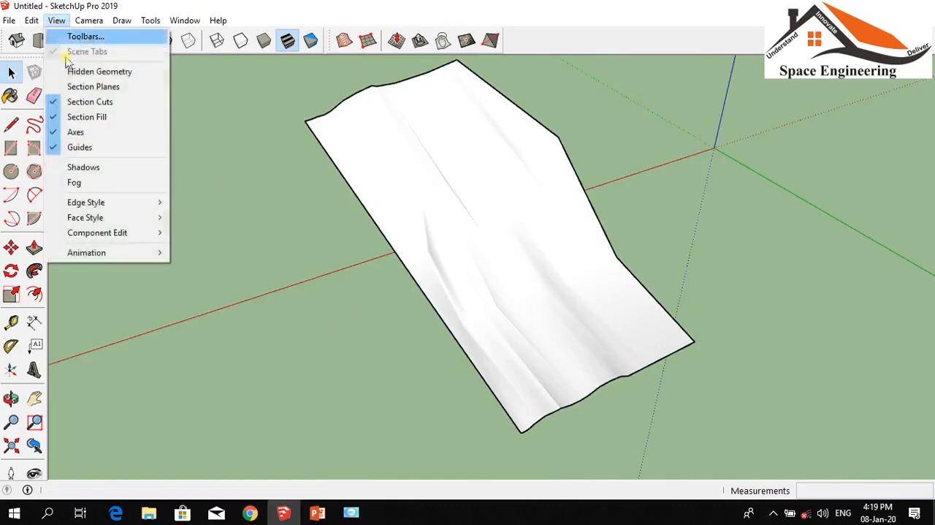
click(73, 76)
scroll(417, 142, up, 6)
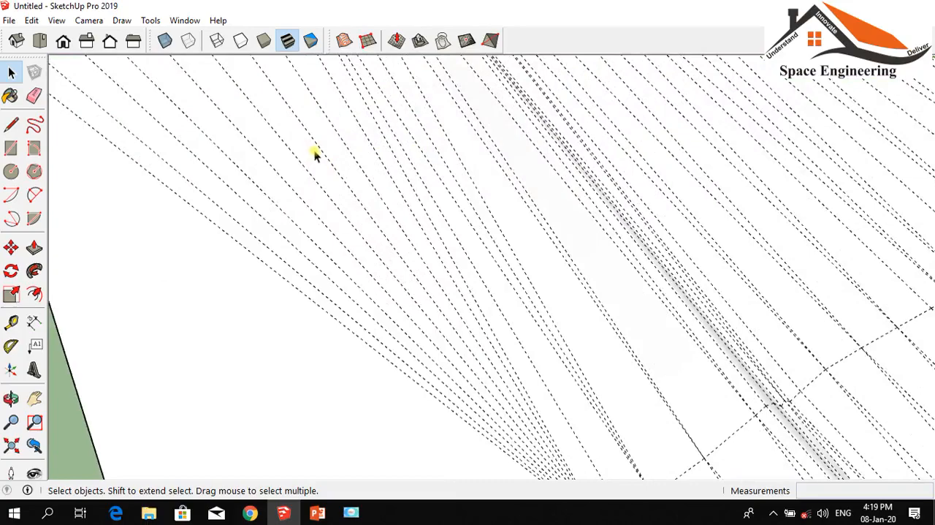
scroll(315, 150, down, 6)
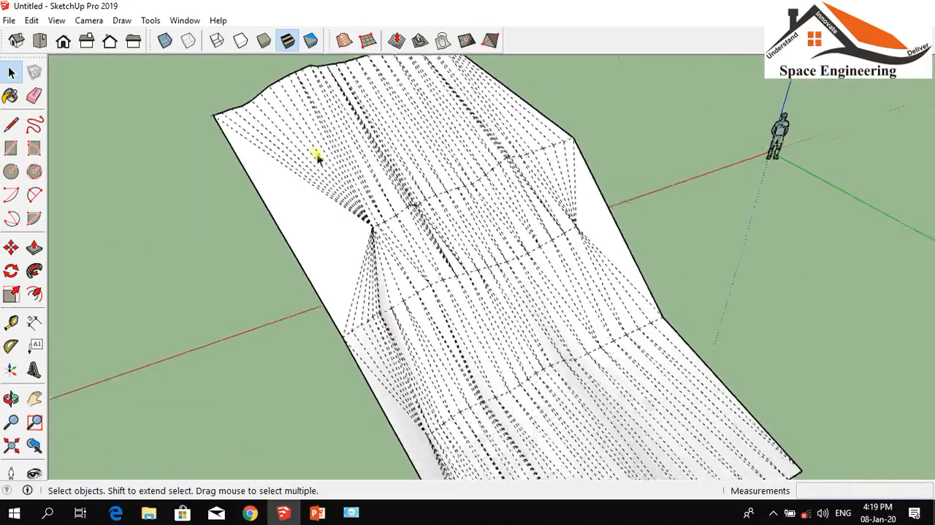
scroll(316, 155, down, 2)
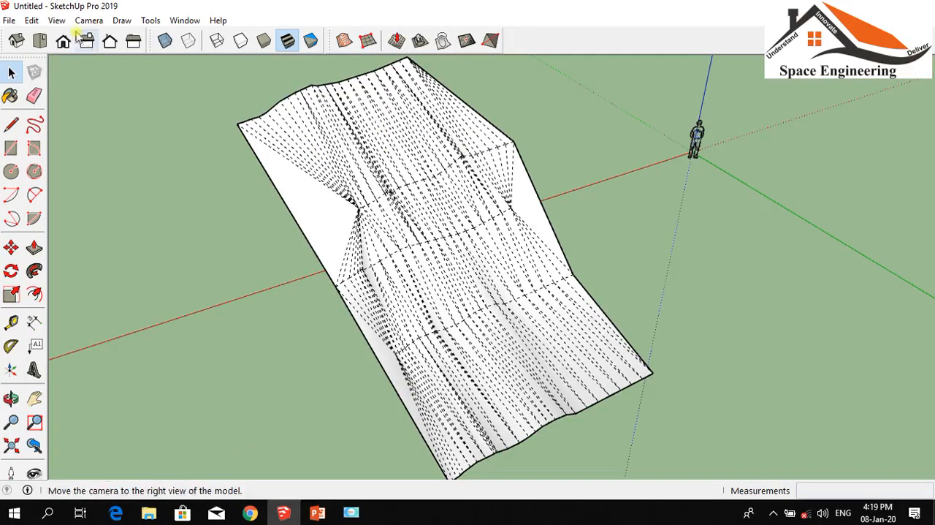
click(56, 21)
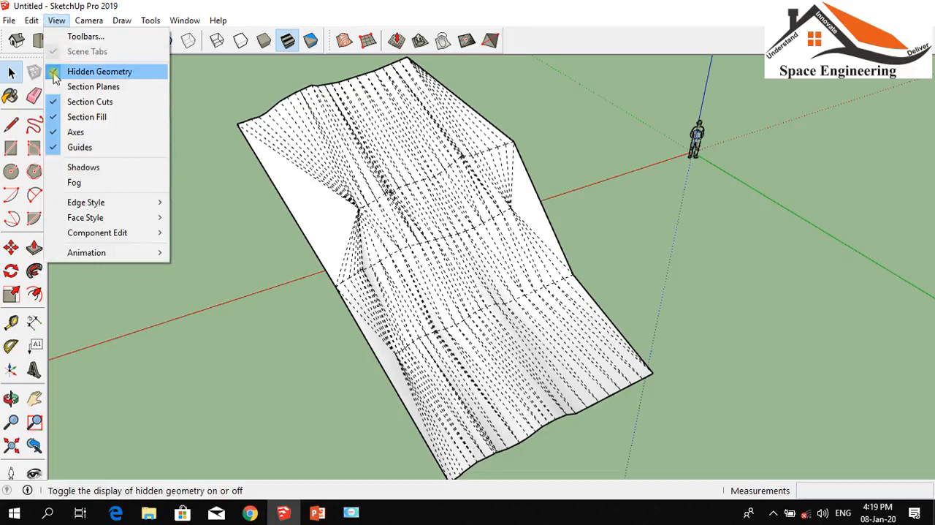
click(88, 71)
Delete the whole terrain to clear the model
scroll(533, 256, down, 2)
drag(646, 409, 214, 96)
key(Delete)
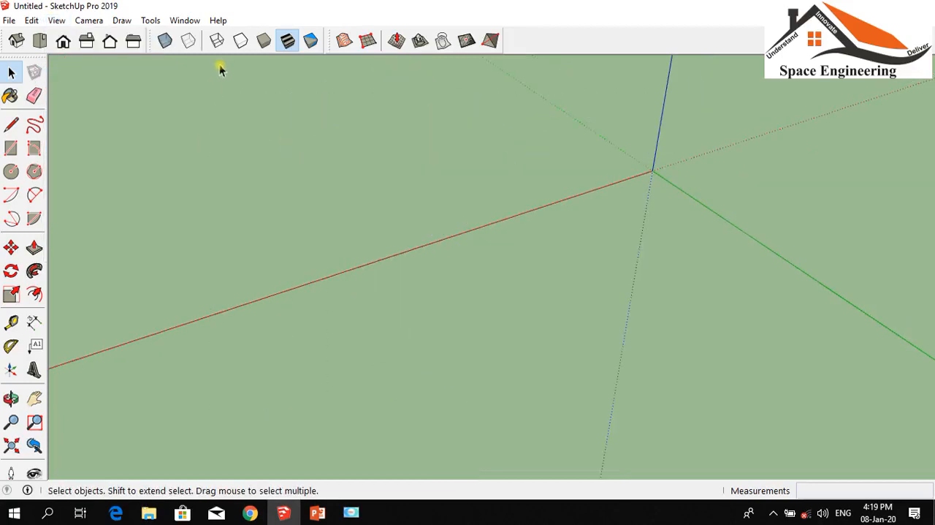
Create a From Scratch sandbox grid beside the origin with 3 m spacing, about 18 m along the red axis and about 35 m long
click(11, 398)
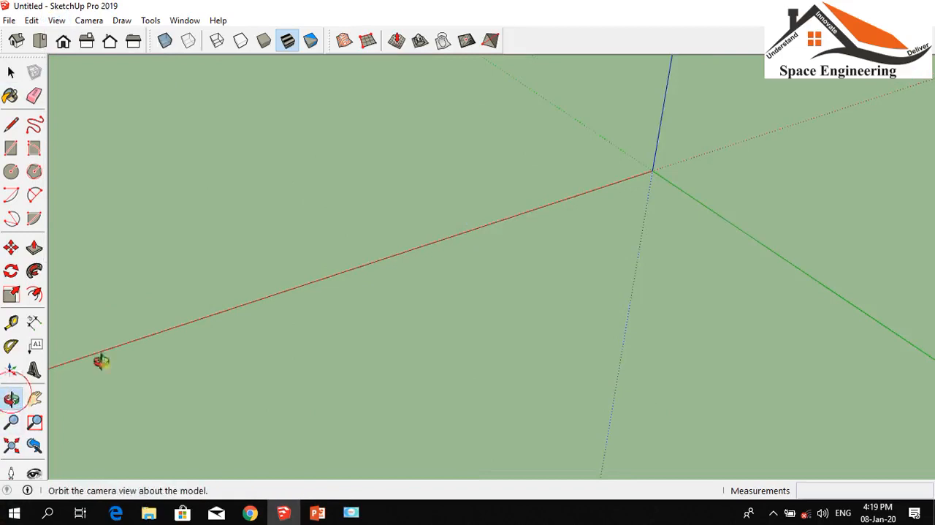
drag(207, 219, 401, 345)
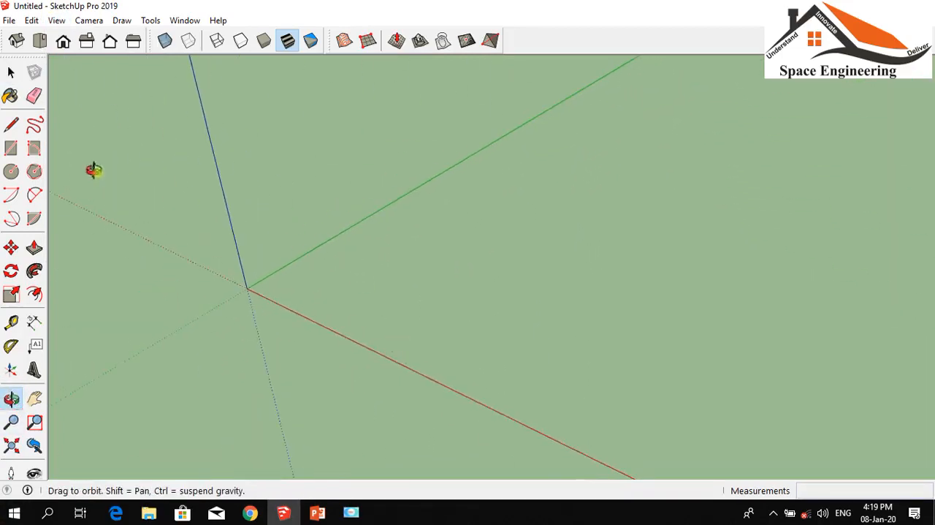
click(368, 42)
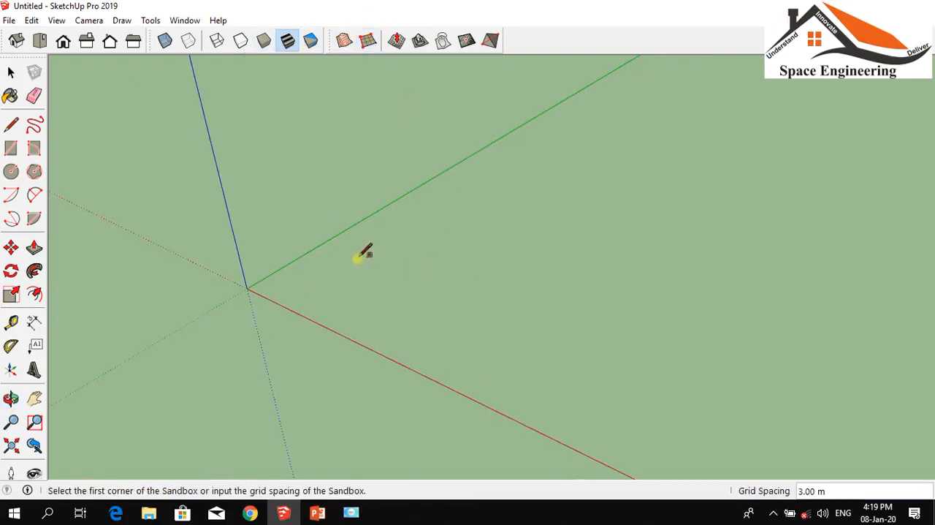
click(307, 277)
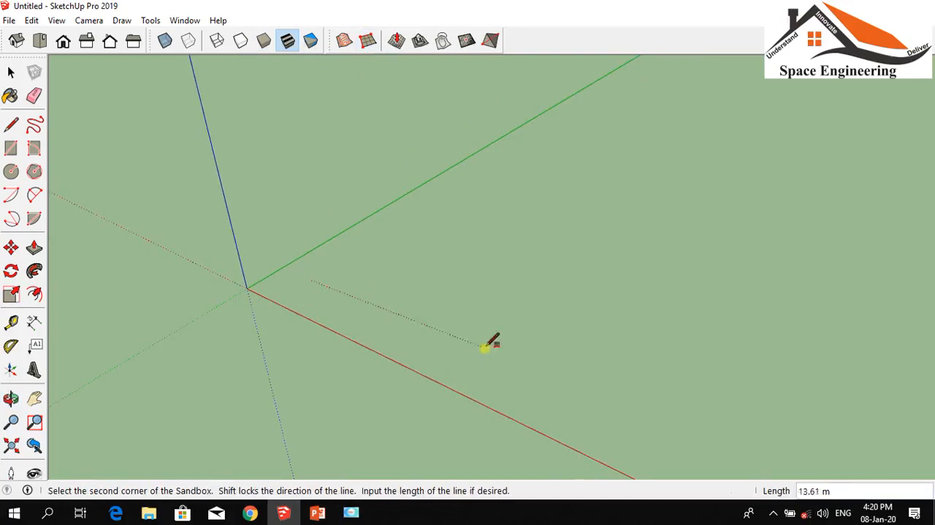
scroll(546, 386, up, 3)
scroll(552, 389, down, 3)
scroll(588, 384, down, 1)
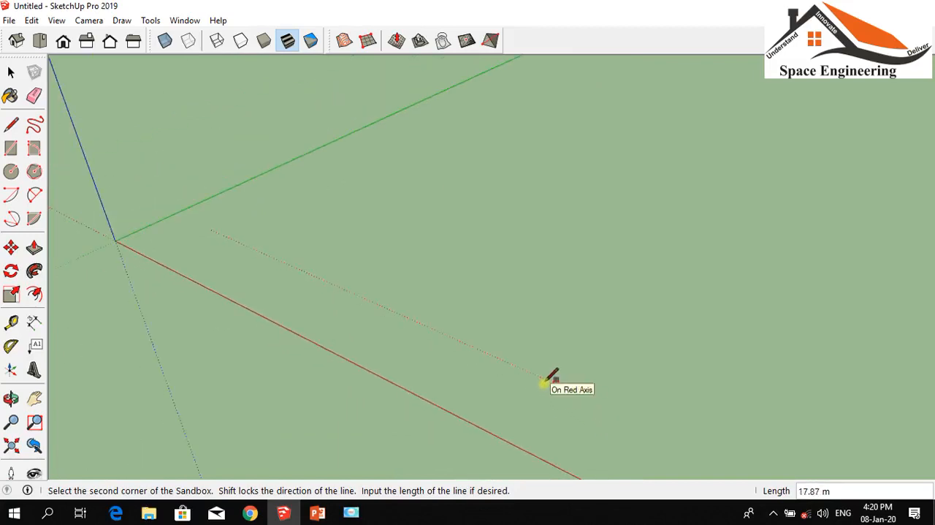
click(545, 381)
scroll(731, 172, down, 1)
scroll(731, 172, down, 1)
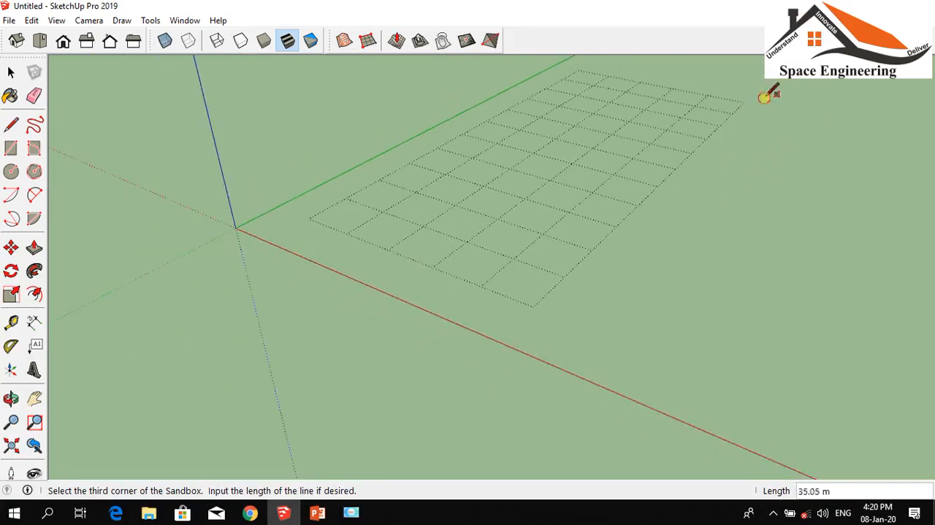
click(770, 95)
scroll(441, 183, up, 4)
scroll(446, 188, down, 4)
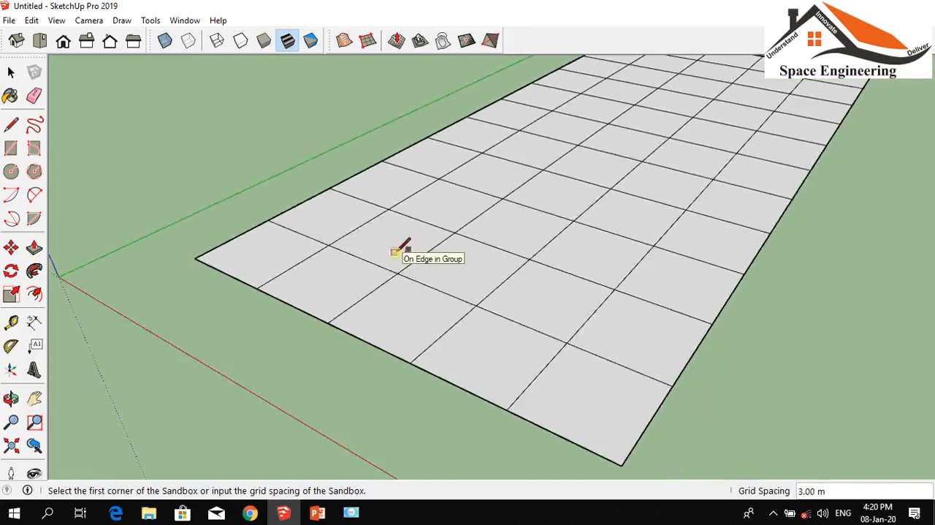
scroll(484, 125, up, 3)
scroll(493, 125, down, 3)
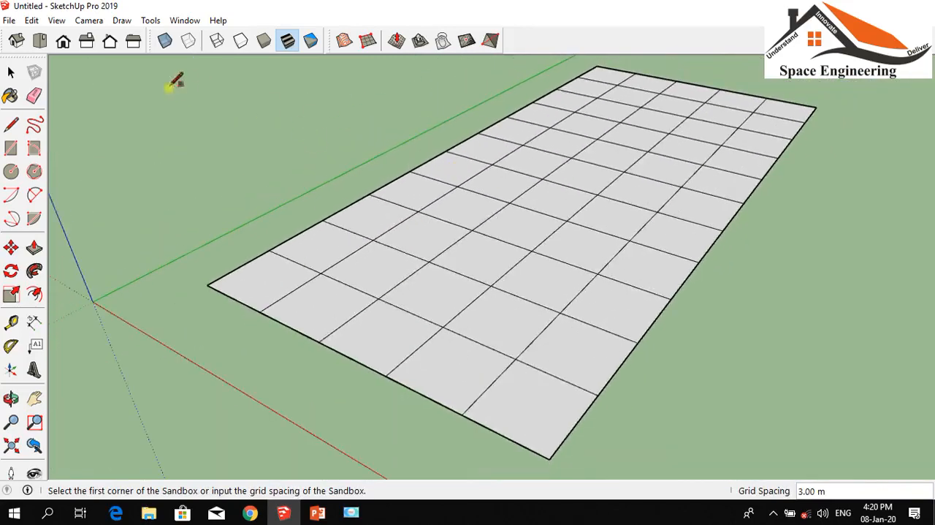
Open the grid group and move an edge near the end closest to the origin up by about 1.2 m
click(11, 72)
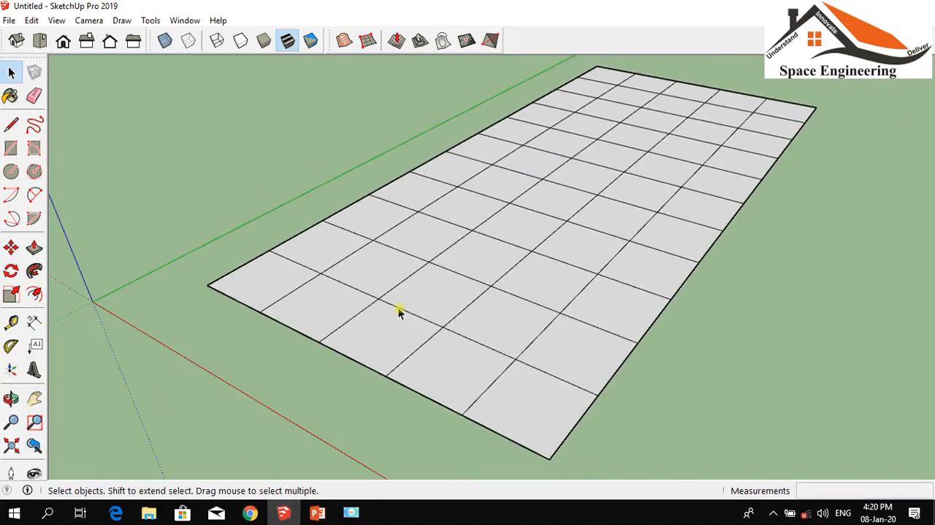
triple_click(398, 308)
double_click(415, 312)
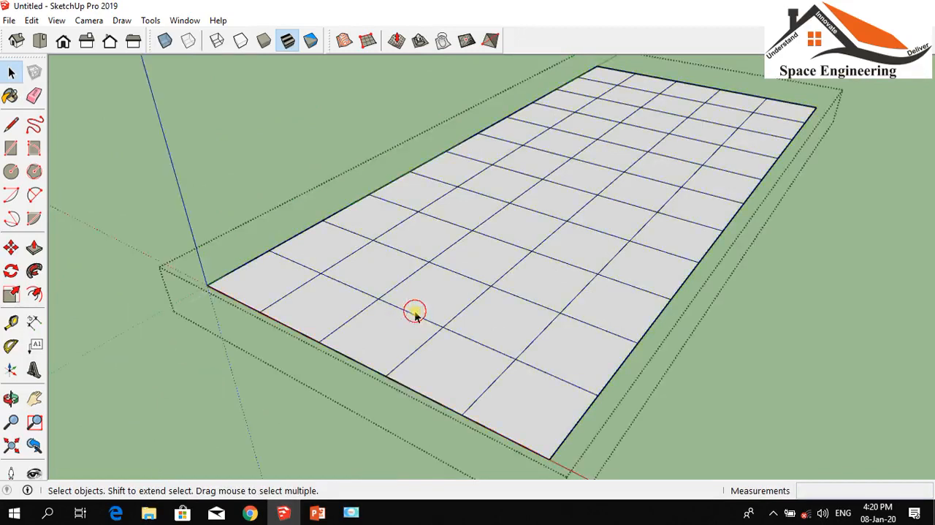
scroll(408, 307, up, 2)
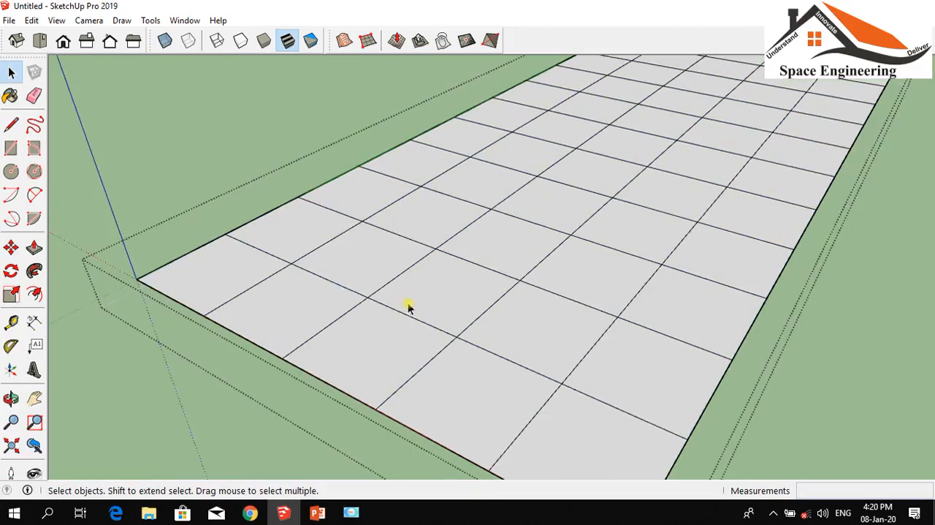
click(10, 248)
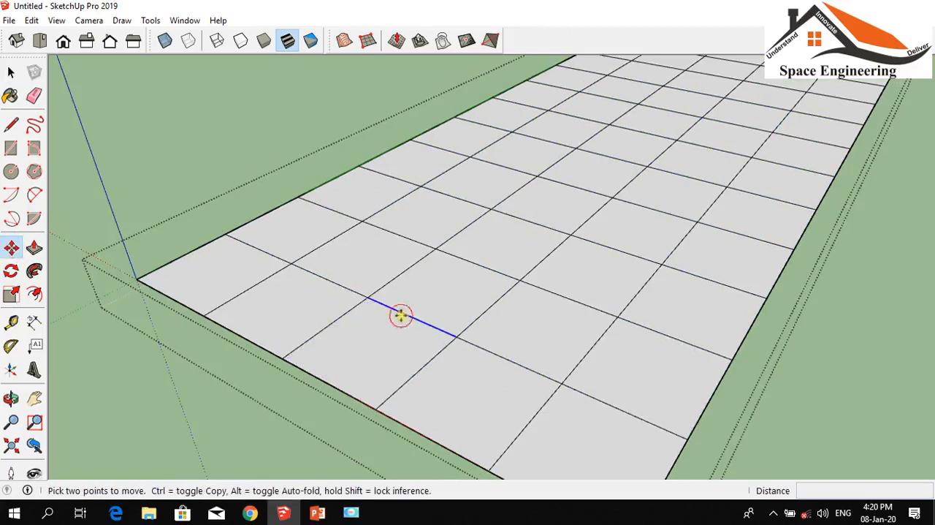
click(398, 316)
click(421, 277)
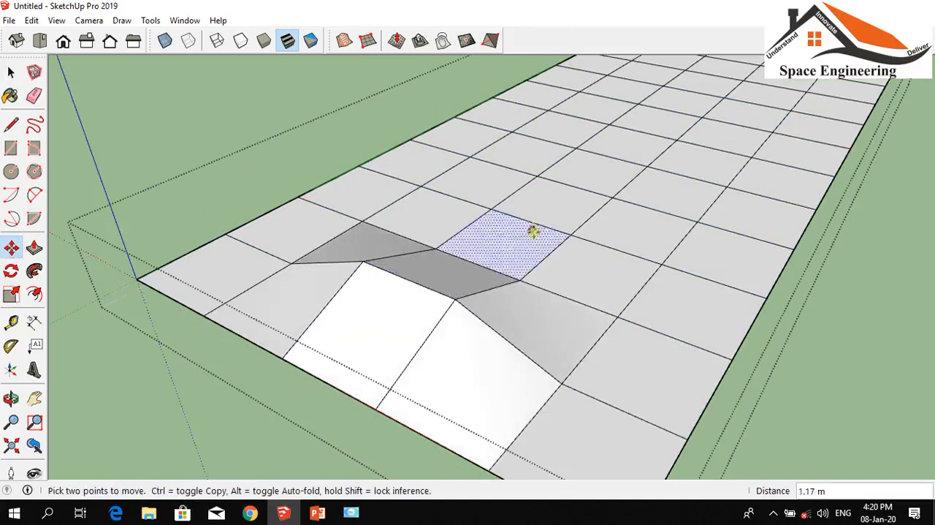
Raise an edge in the middle of the grid by about 1.5 m and lower an edge near the long side away from the green axis
click(548, 163)
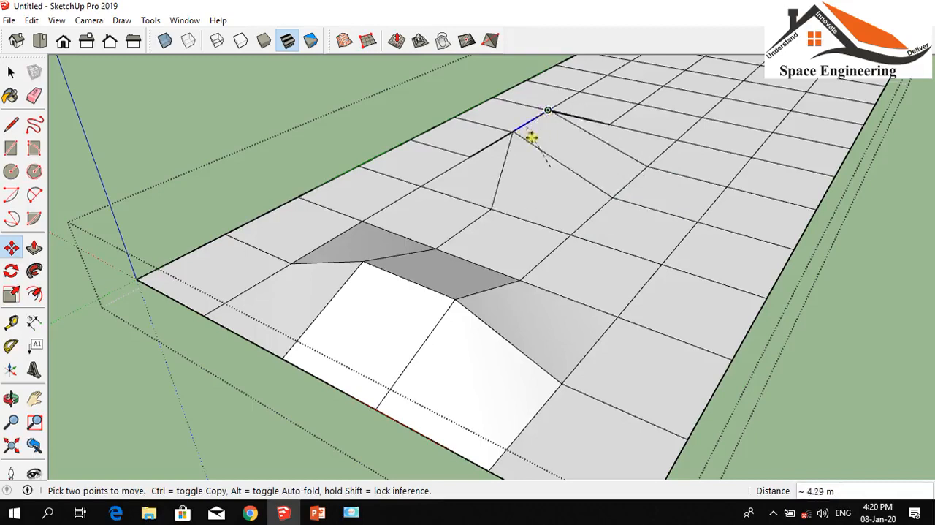
click(553, 130)
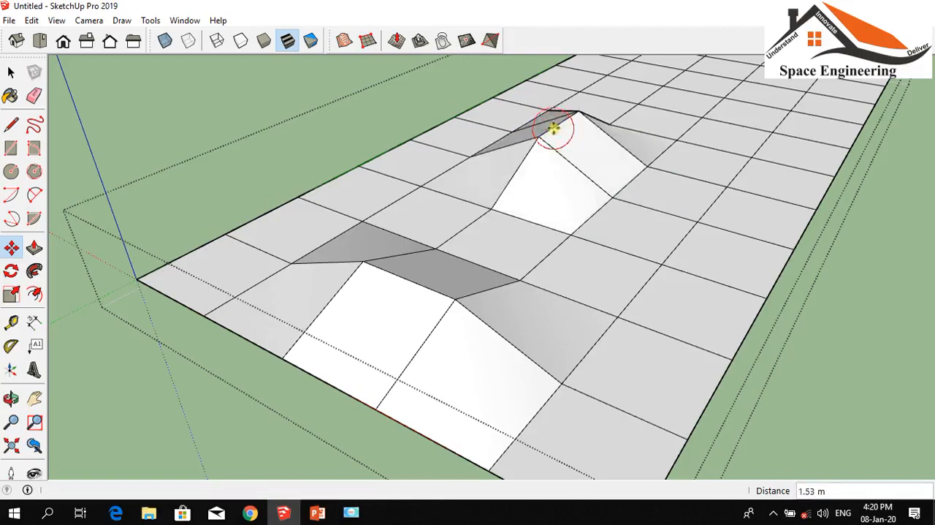
click(761, 144)
click(762, 173)
scroll(566, 321, down, 5)
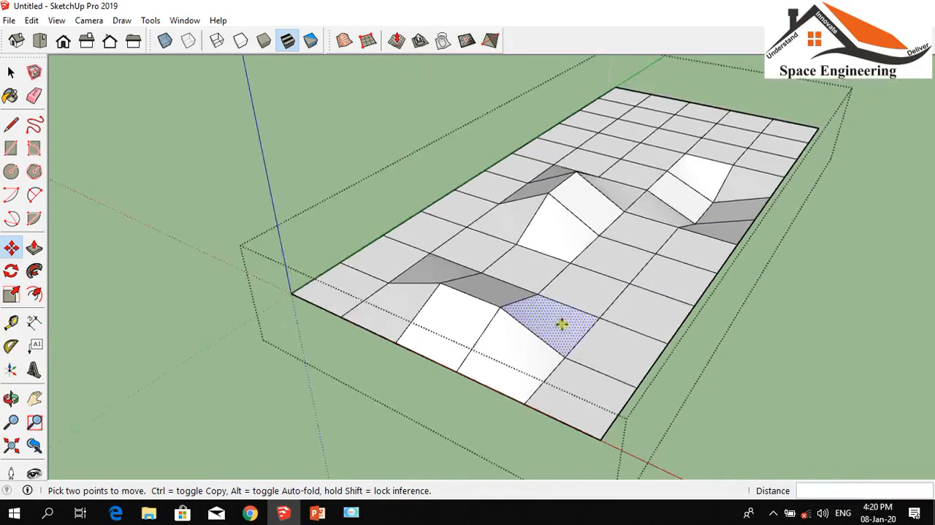
Raise an edge near the far end of the grid, on the green axis side, by about 2 m
scroll(610, 121, up, 6)
scroll(614, 168, up, 2)
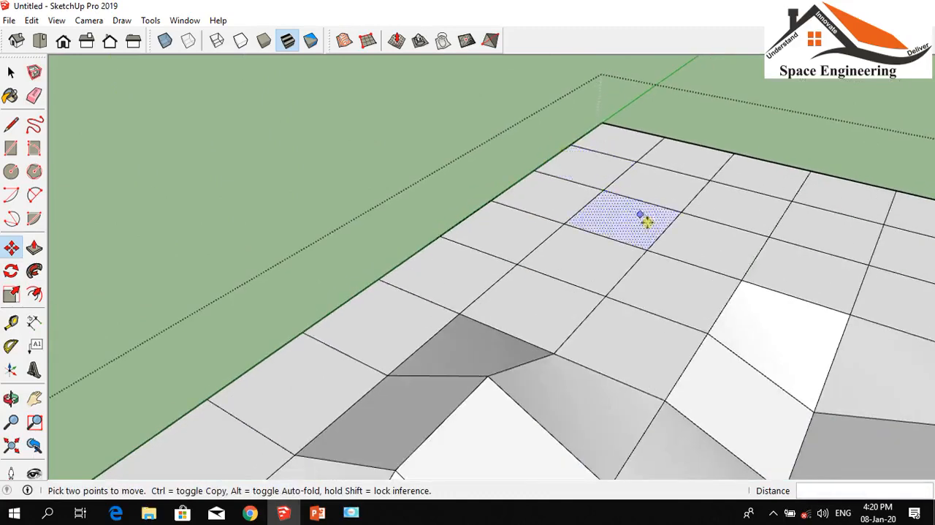
click(658, 228)
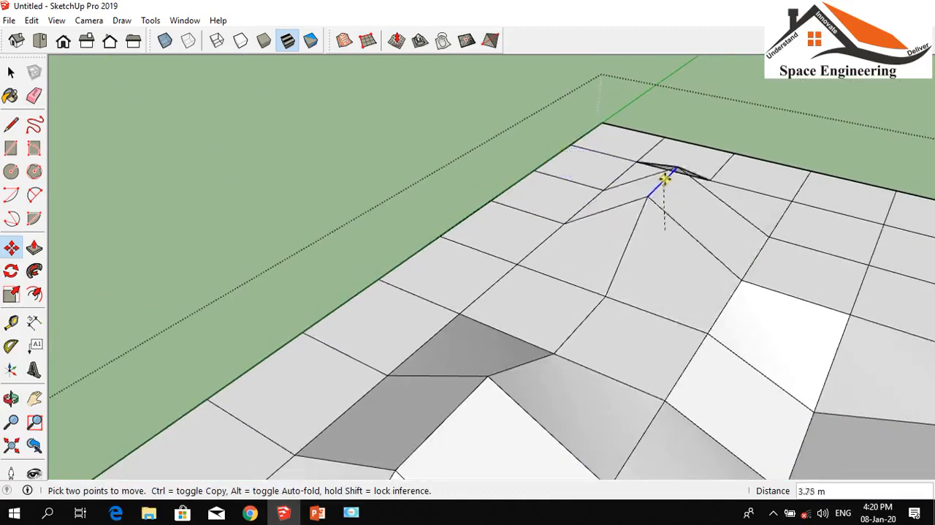
click(667, 173)
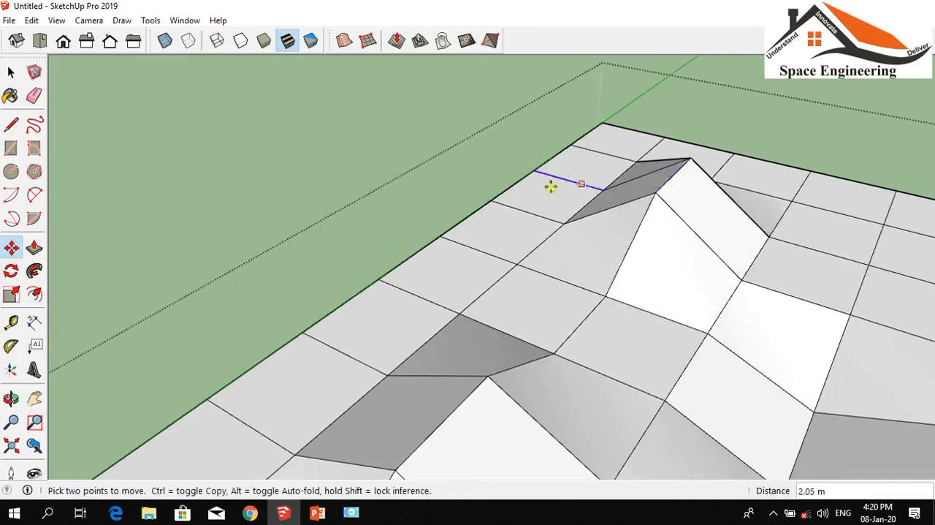
scroll(553, 186, down, 5)
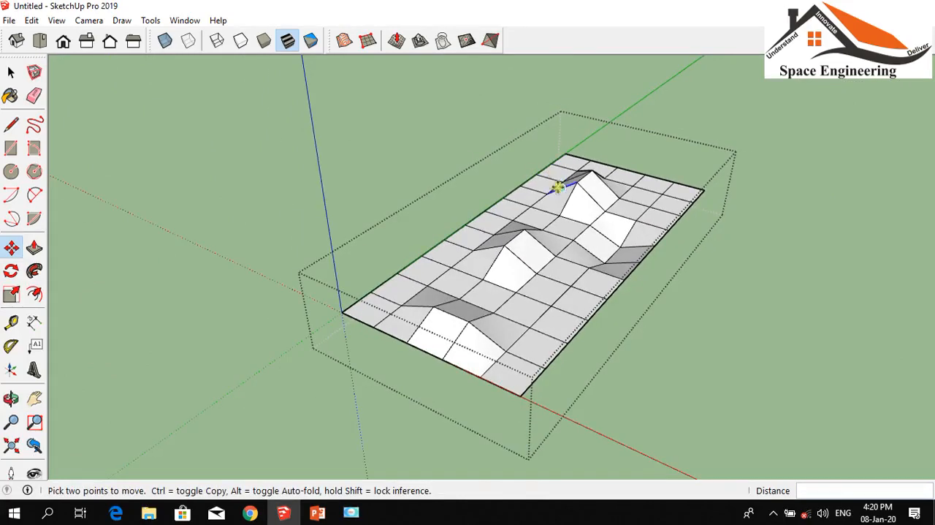
Lower an edge near the grid's far corner away from the green axis by about 1.3 m and leave the group
scroll(672, 219, up, 6)
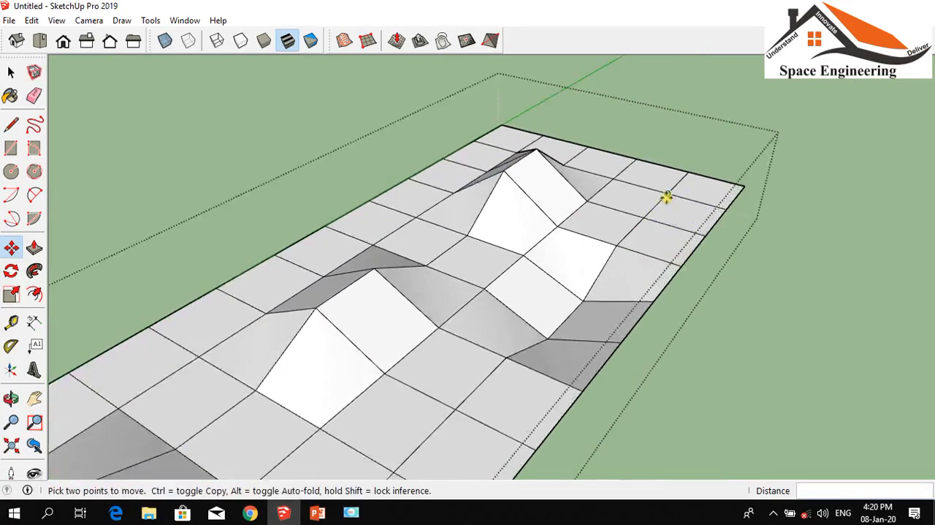
click(654, 201)
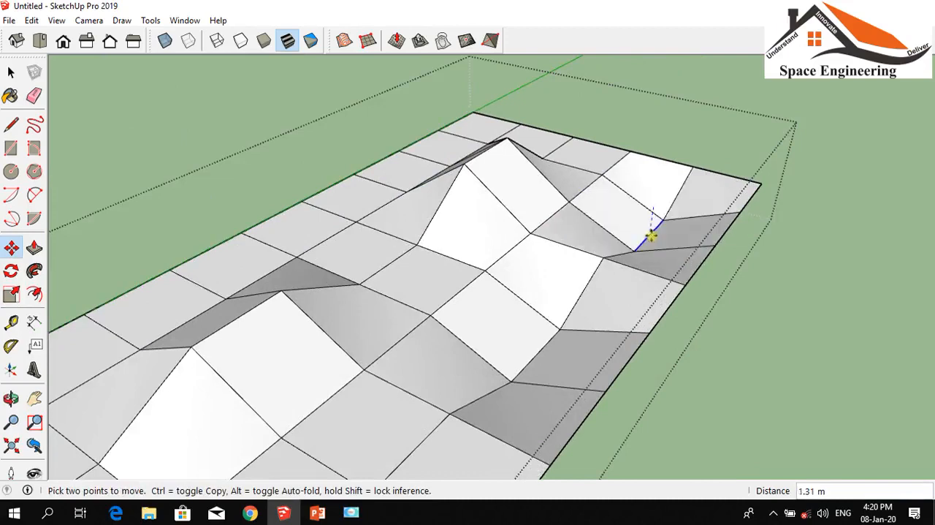
click(650, 235)
scroll(643, 183, down, 6)
click(11, 70)
click(11, 70)
click(291, 97)
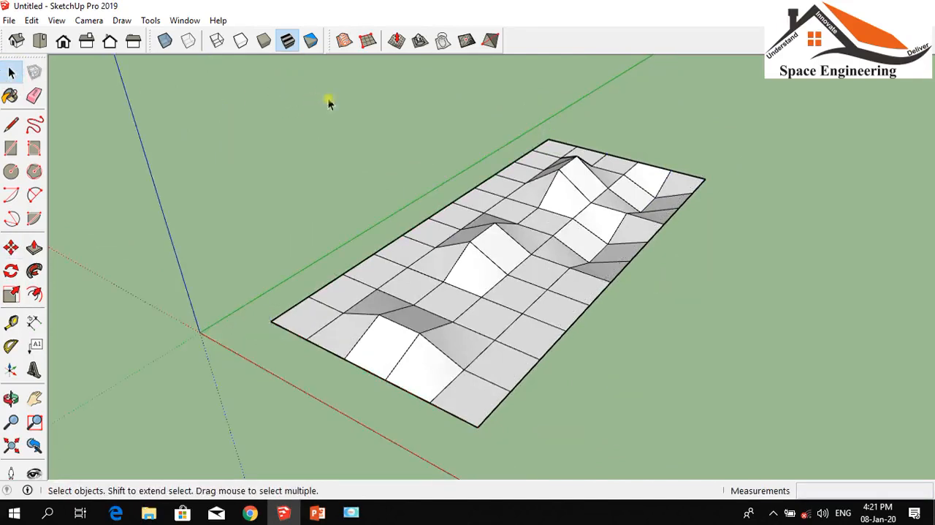
scroll(536, 247, up, 3)
Check in the tray manager that the Default Tray includes the Soften Edges dialog
click(184, 20)
mouse_move(239, 44)
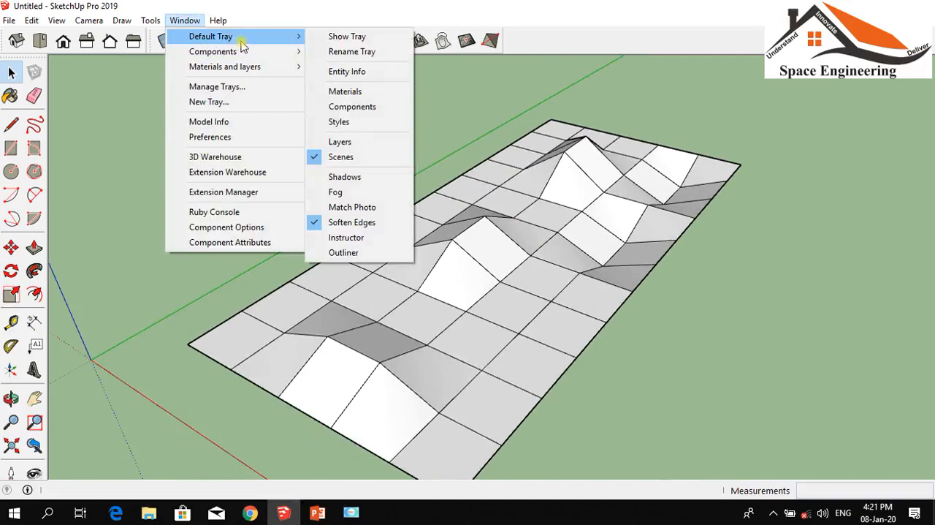
click(208, 88)
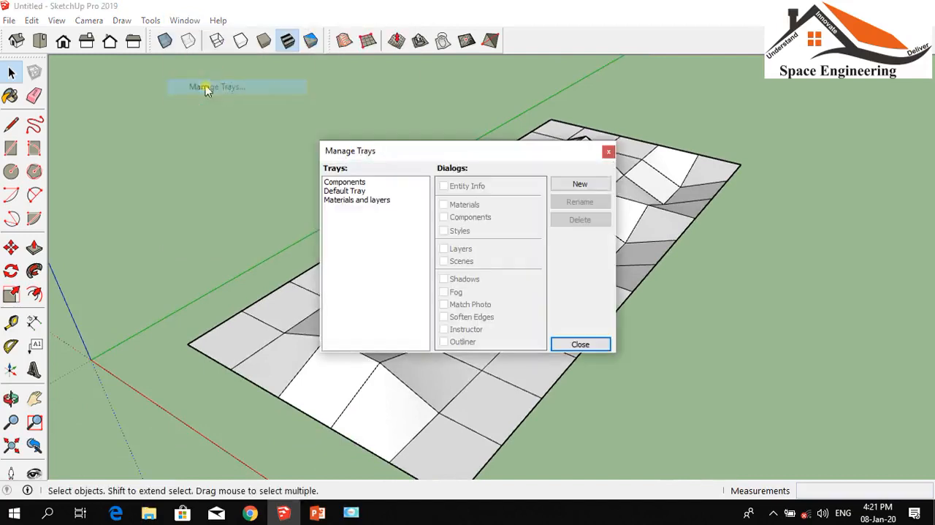
click(341, 191)
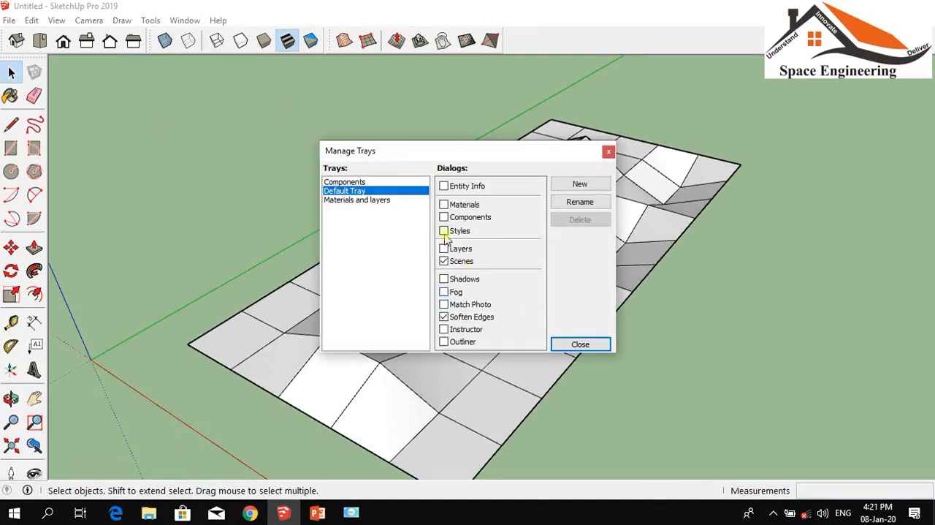
click(565, 343)
Show the Default Tray, collapse Scenes, expand Soften Edges, and move the tray away from the window's edge
click(183, 20)
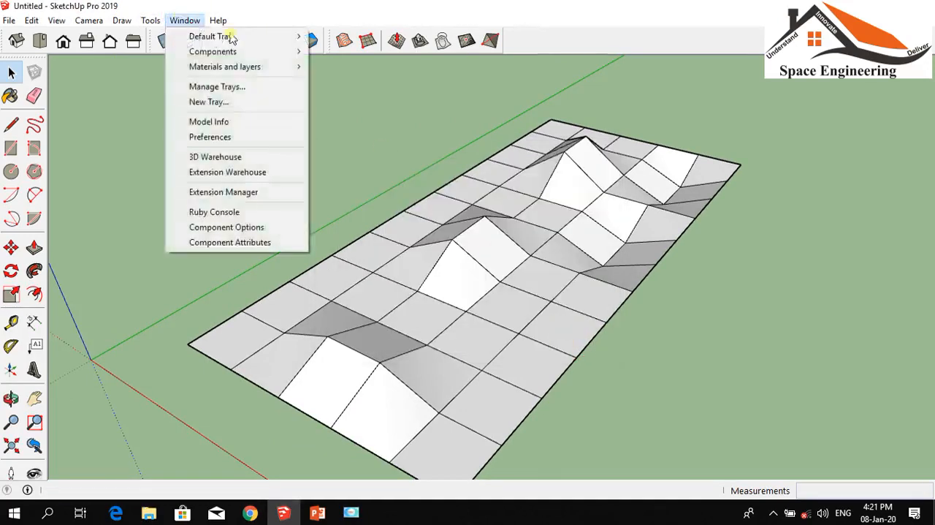
mouse_move(212, 36)
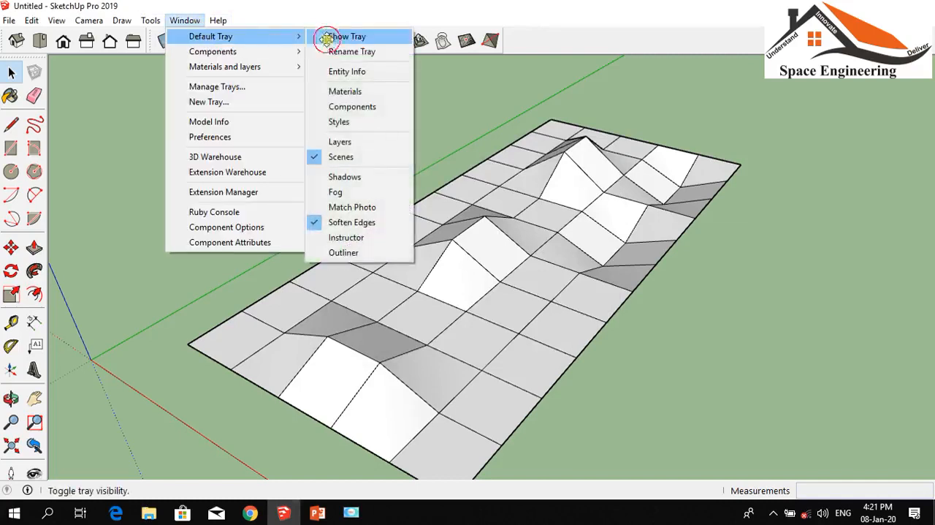
click(323, 37)
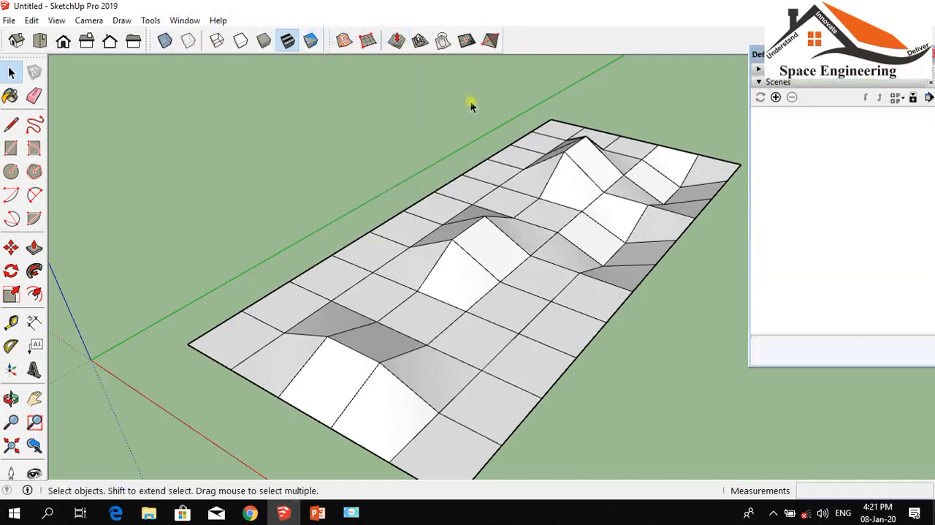
click(759, 82)
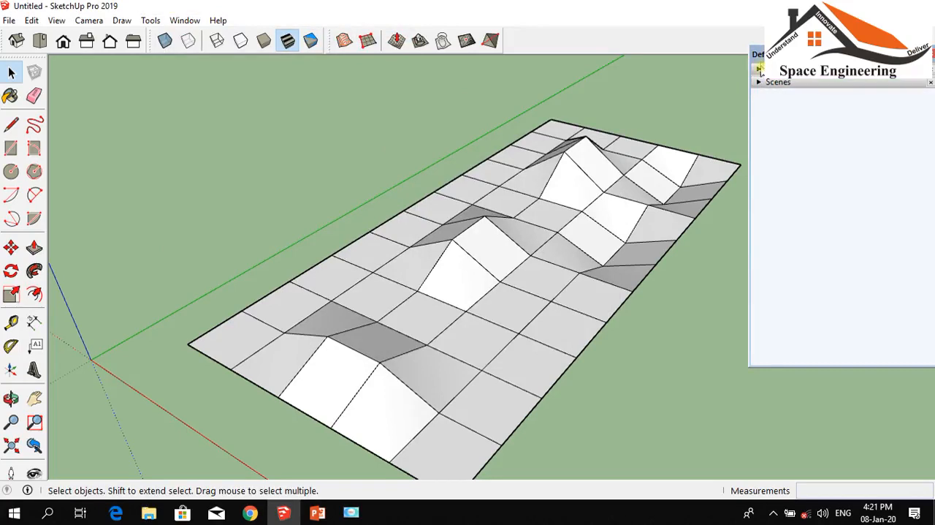
click(760, 69)
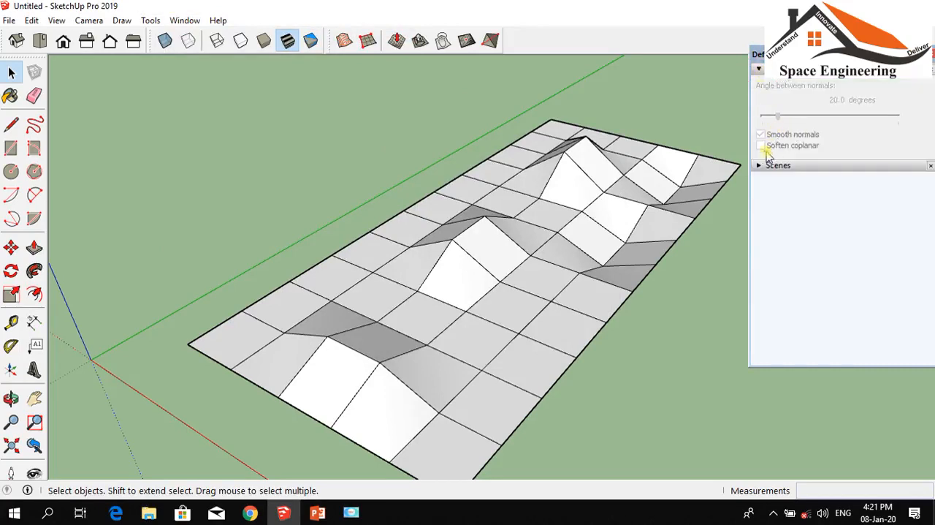
drag(834, 54, 557, 50)
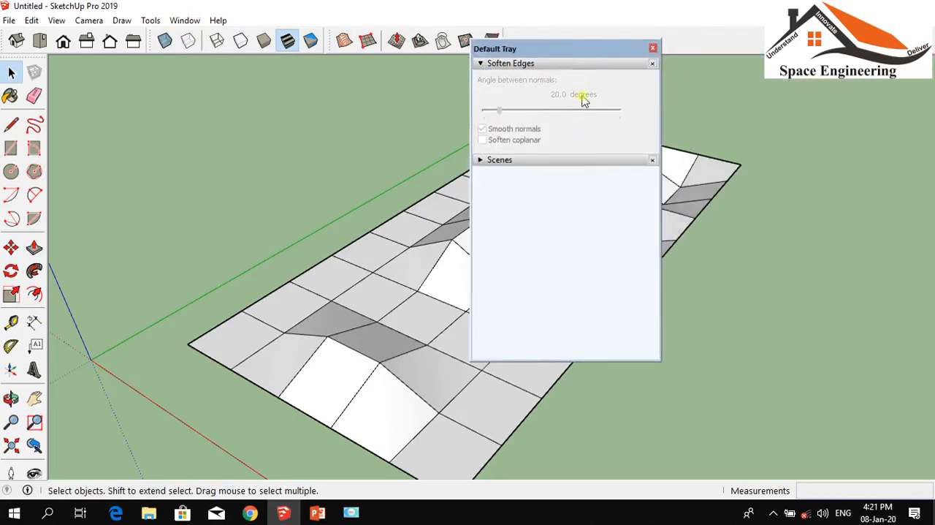
Move the tray clear of the terrain, select the whole terrain, and soften its edges with an angle between normals of about 118 degrees
click(501, 111)
scroll(820, 172, down, 3)
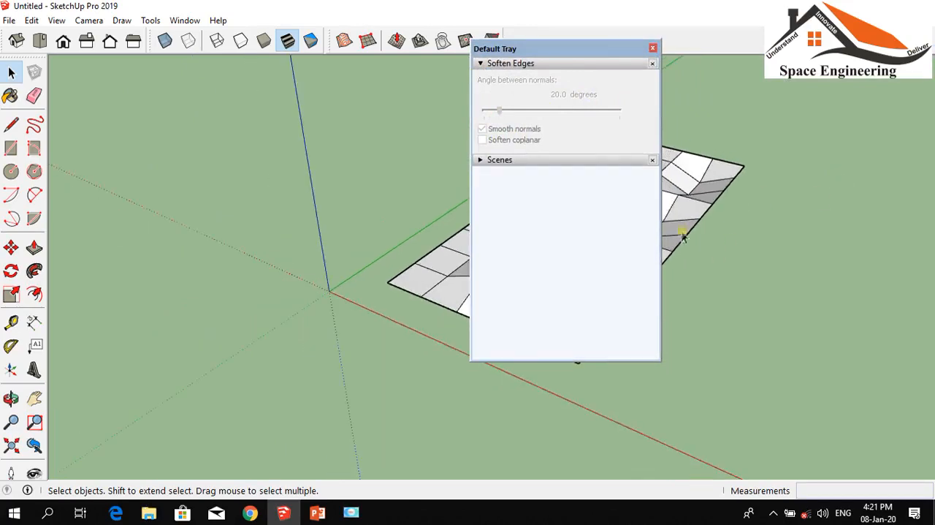
drag(590, 57, 221, 138)
drag(802, 419, 390, 88)
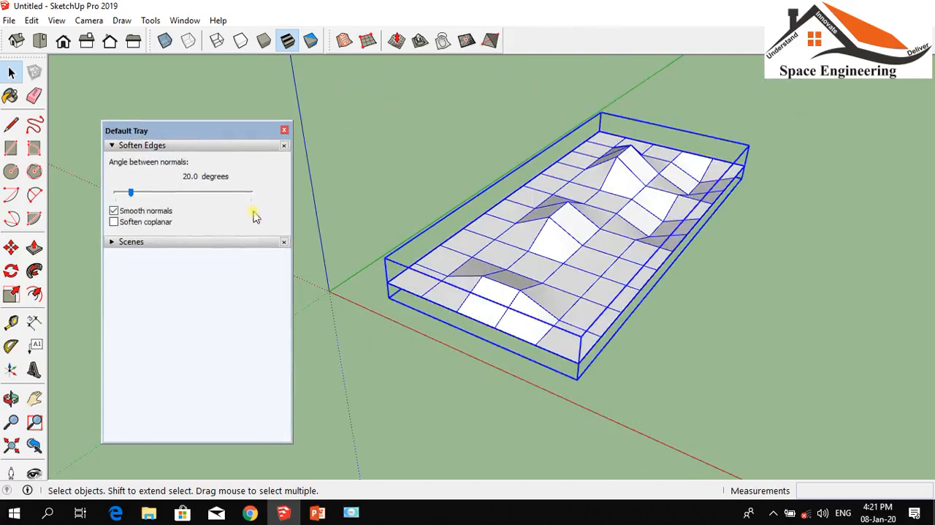
drag(131, 197, 209, 207)
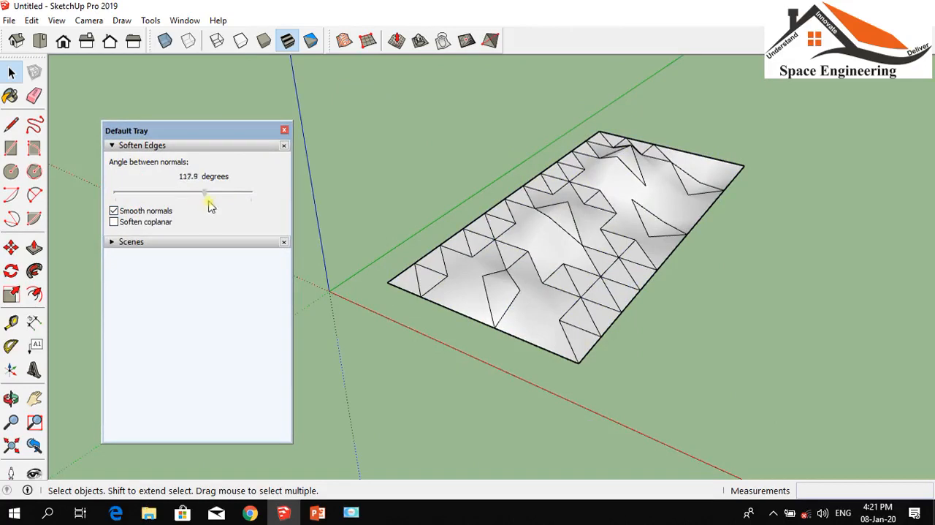
Set the terrain's angle between normals to about 149 degrees, reselect the terrain and turn on Soften coplanar
click(486, 119)
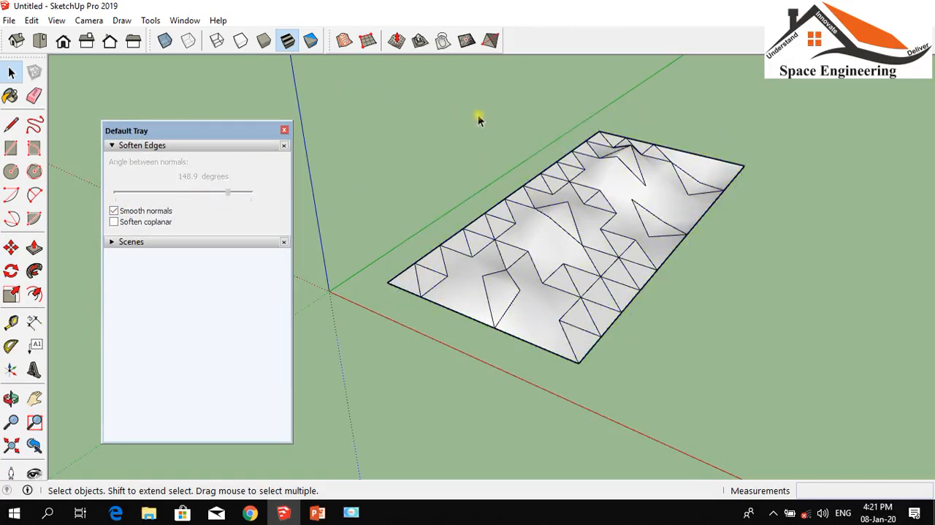
drag(815, 419, 711, 338)
drag(385, 100, 384, 97)
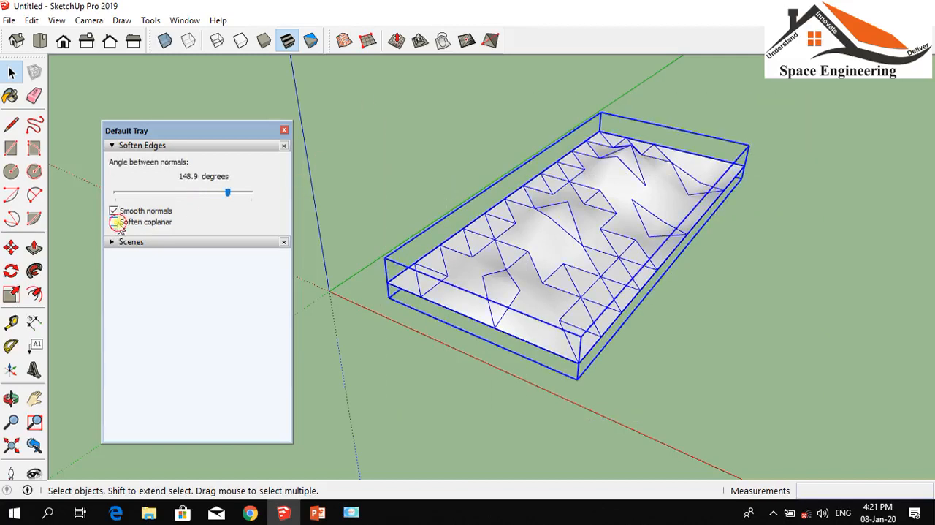
click(116, 223)
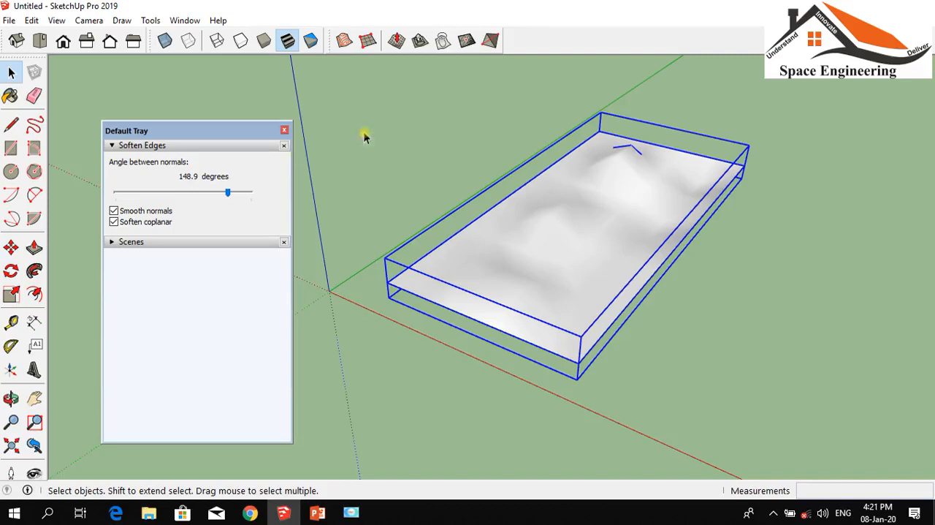
Increase the terrain's angle between normals to about 164.5 degrees, inspect the smoothed surface and deselect it
drag(228, 192, 239, 193)
click(660, 123)
scroll(624, 247, up, 8)
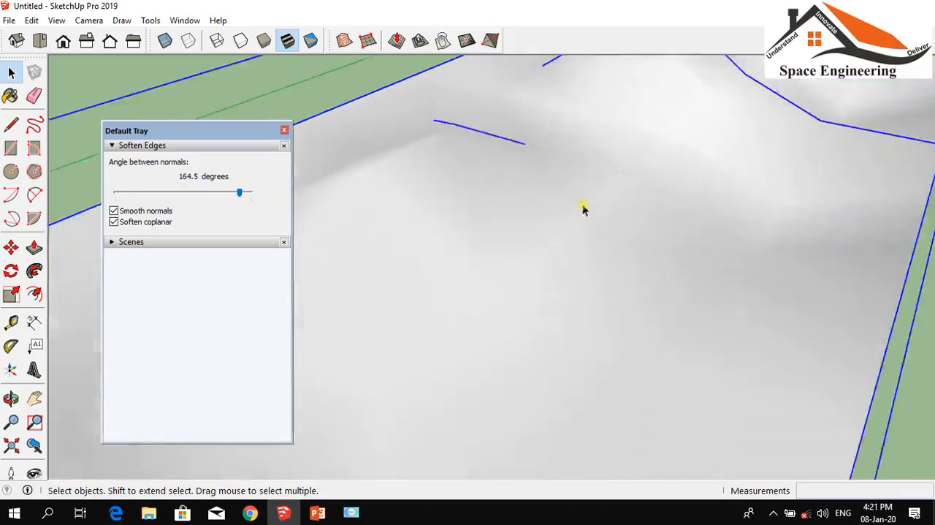
scroll(579, 228, down, 8)
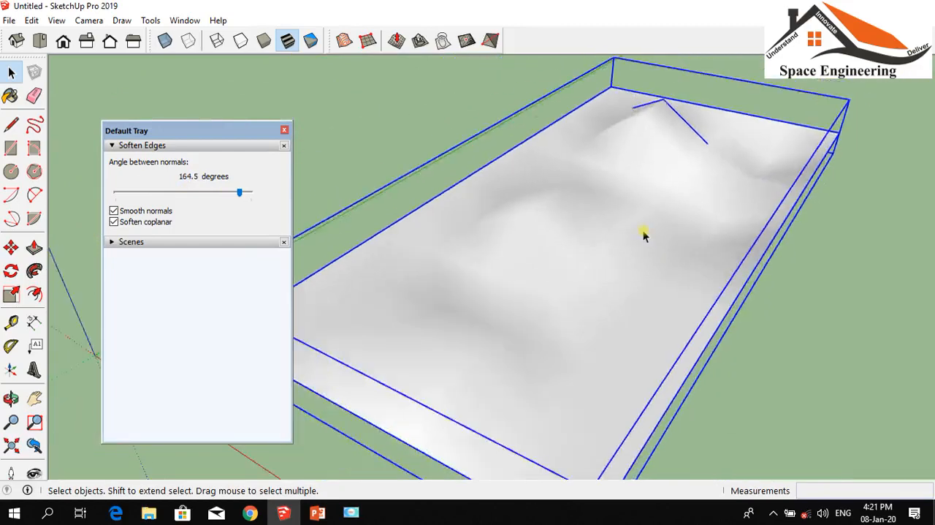
click(814, 287)
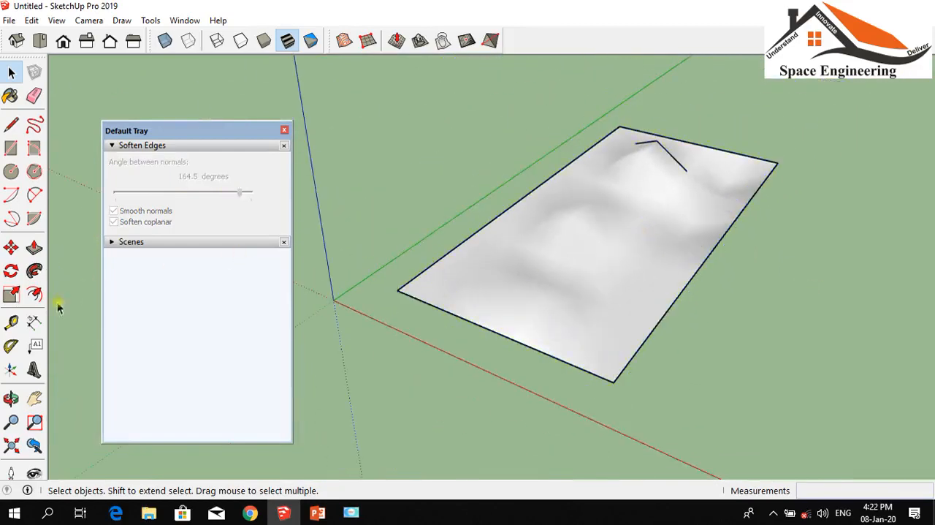
Close the Default Tray and delete the softened terrain
click(11, 398)
drag(644, 405, 714, 291)
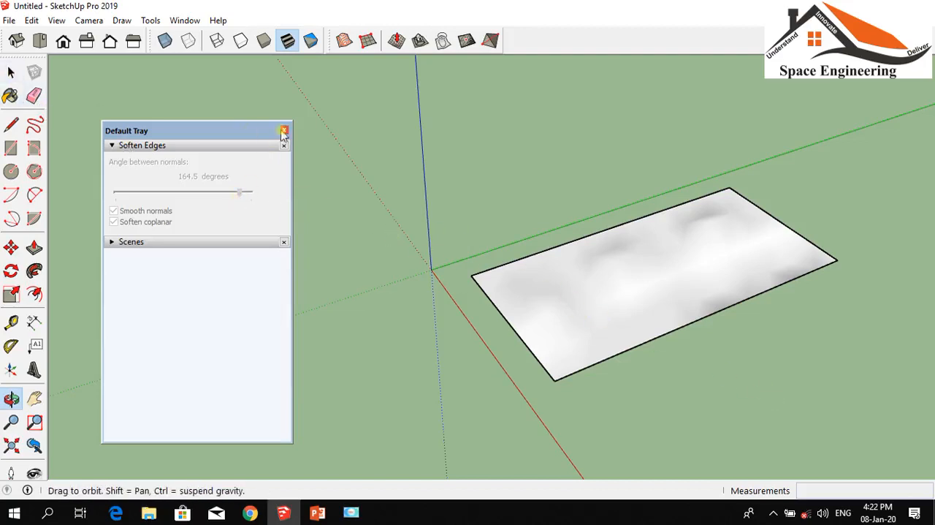
click(284, 131)
click(11, 72)
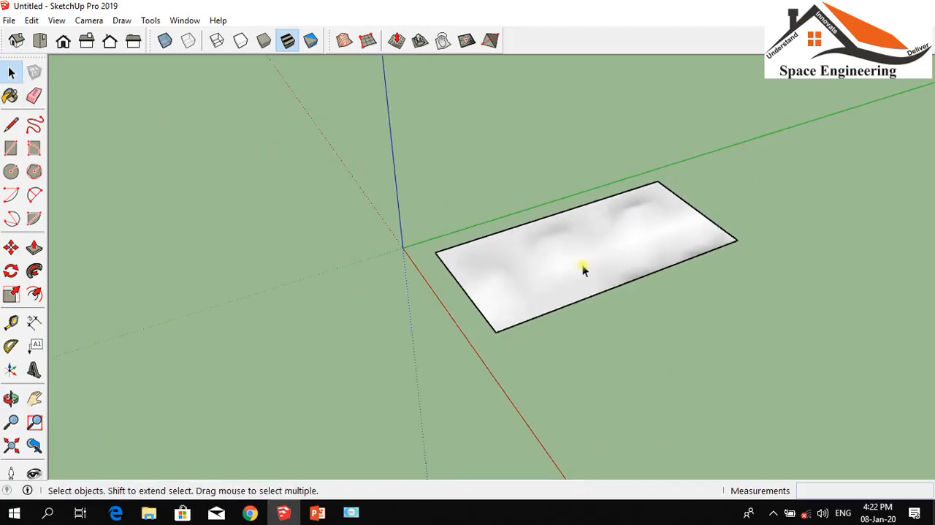
click(583, 268)
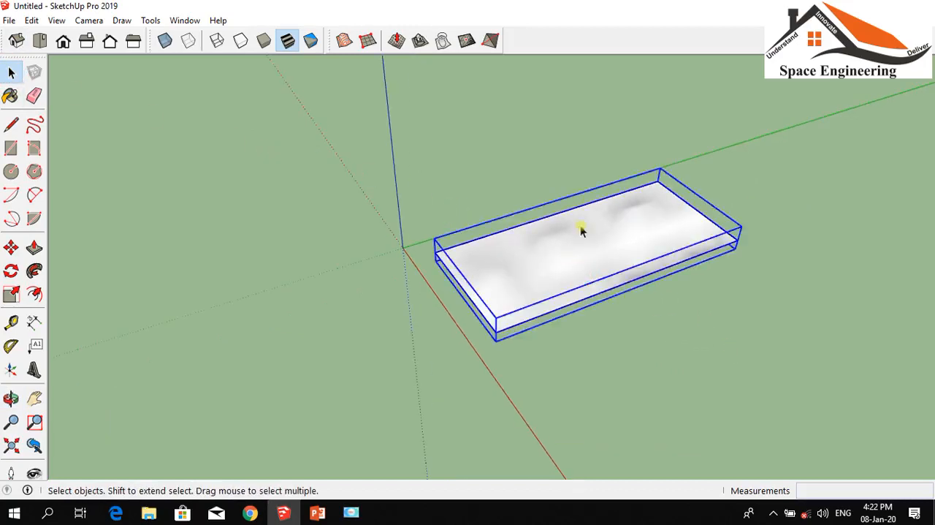
key(Delete)
Create a From Scratch sandbox grid beside the green axis, about 35 m by 80 m with 3 m grid spacing
scroll(521, 256, up, 1)
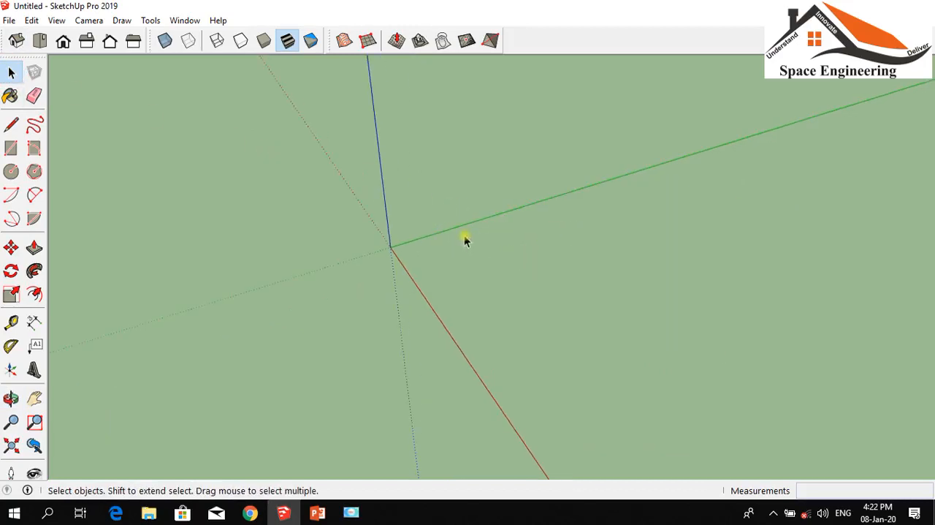
click(369, 41)
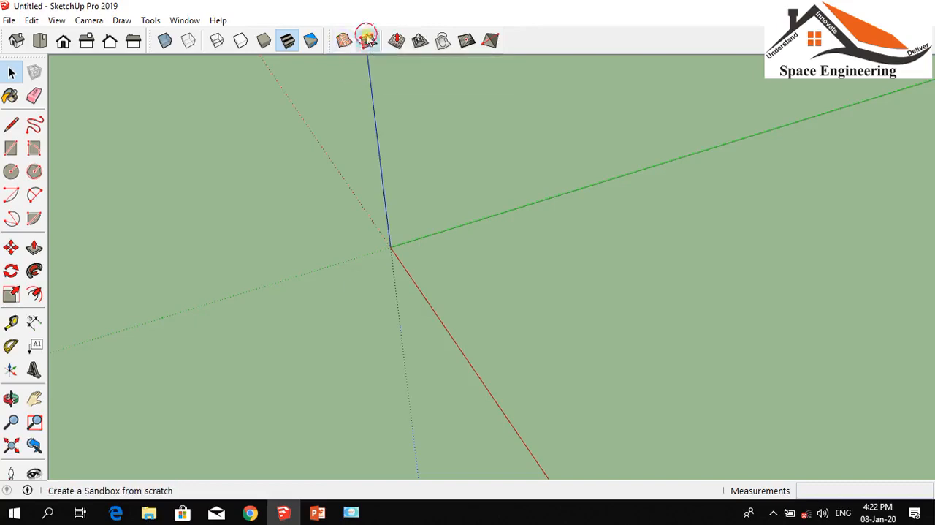
click(443, 259)
scroll(566, 376, down, 3)
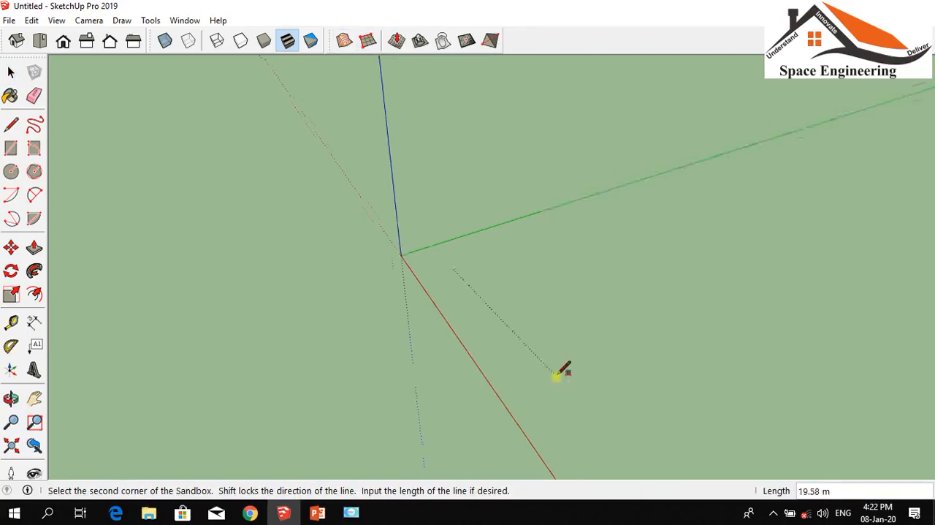
click(622, 462)
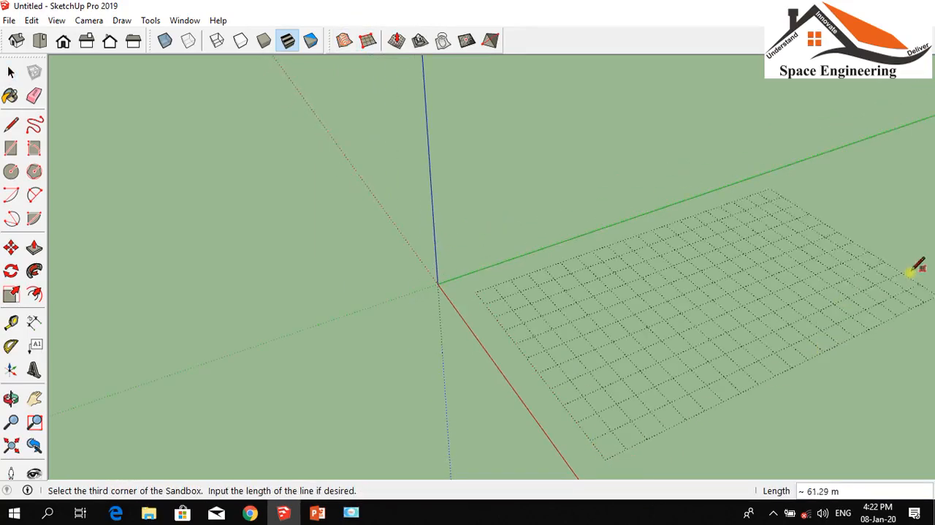
scroll(723, 355, down, 2)
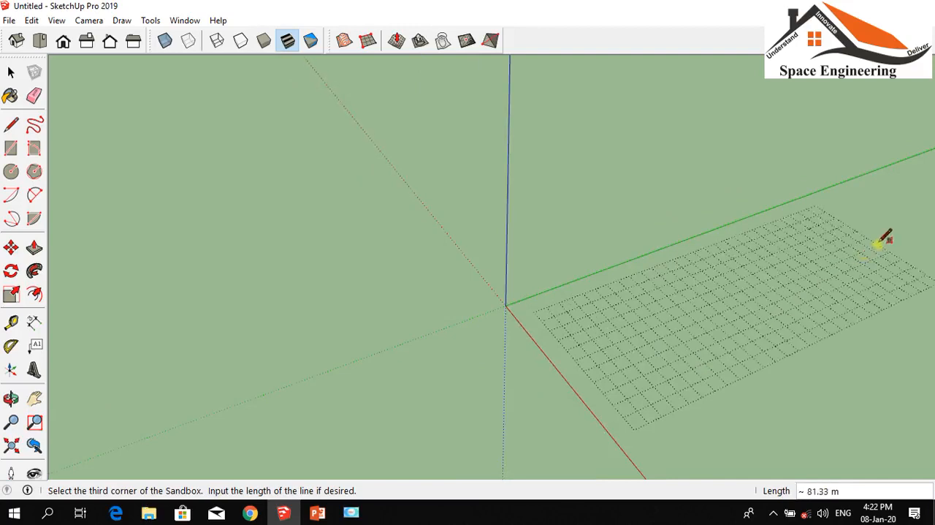
click(882, 243)
click(11, 71)
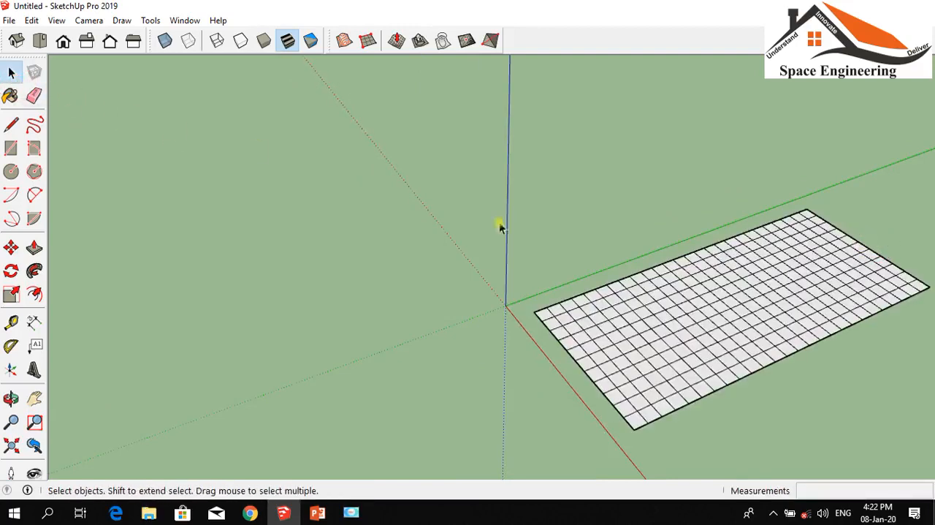
scroll(887, 314, up, 3)
scroll(210, 207, down, 2)
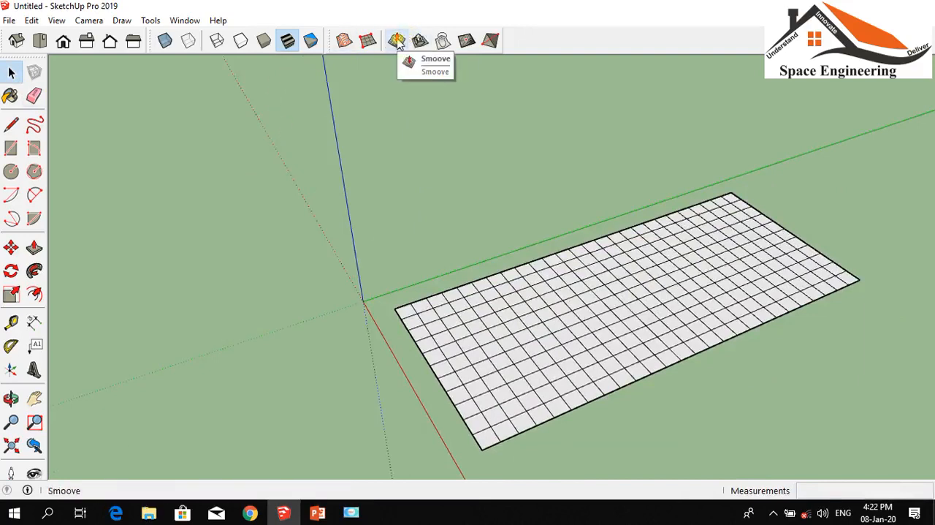
Examine the Sandbox tools for shaping the grid, including Smoove, Stamp, Drape and Add Detail
click(419, 40)
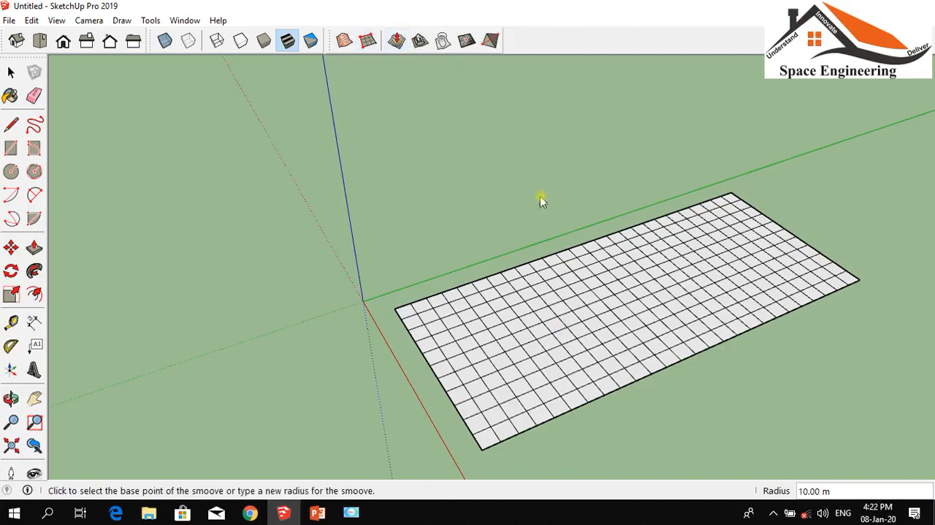
click(394, 42)
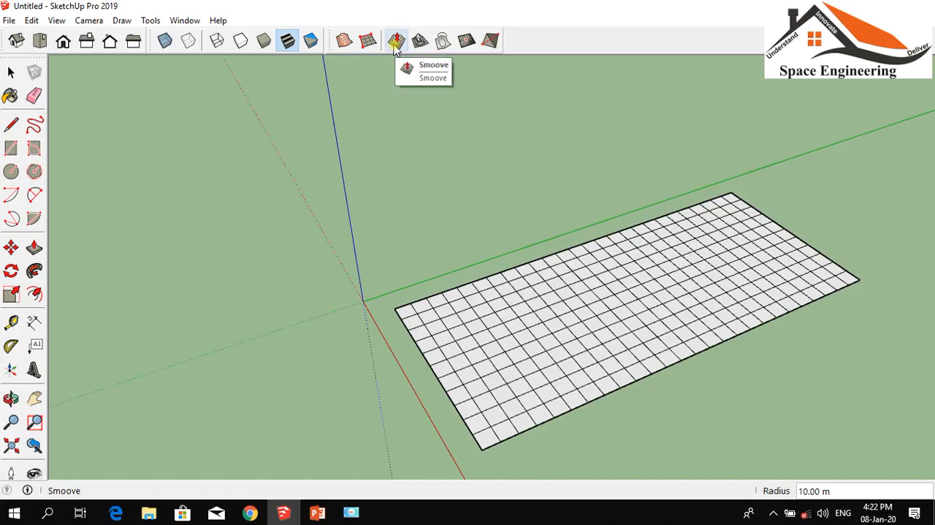
click(423, 42)
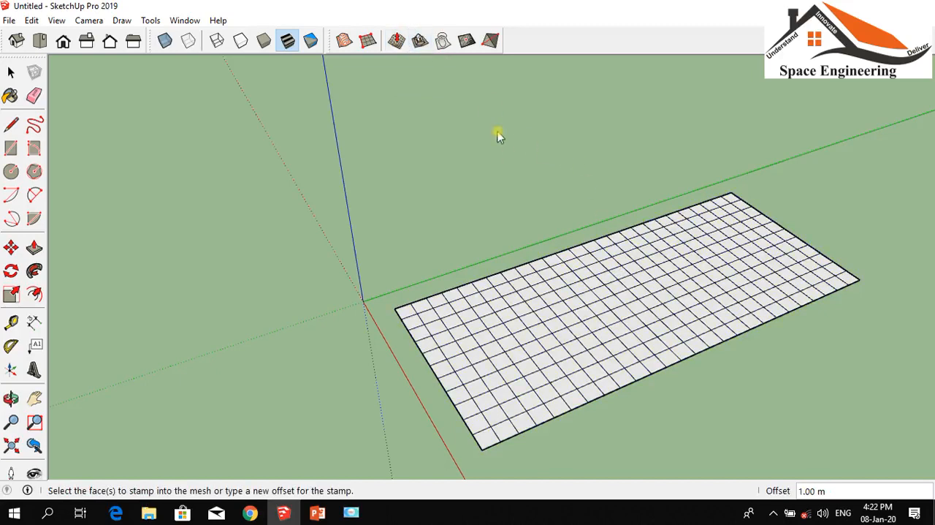
click(442, 42)
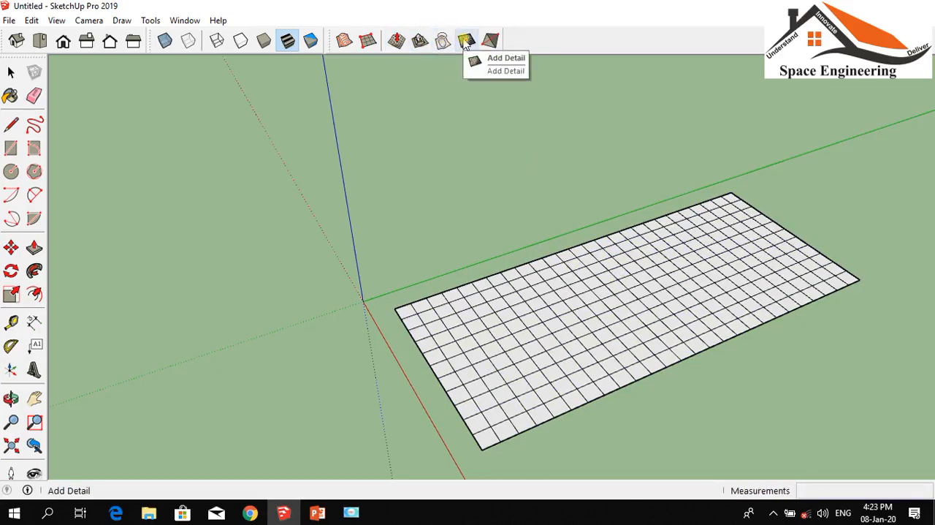
click(465, 41)
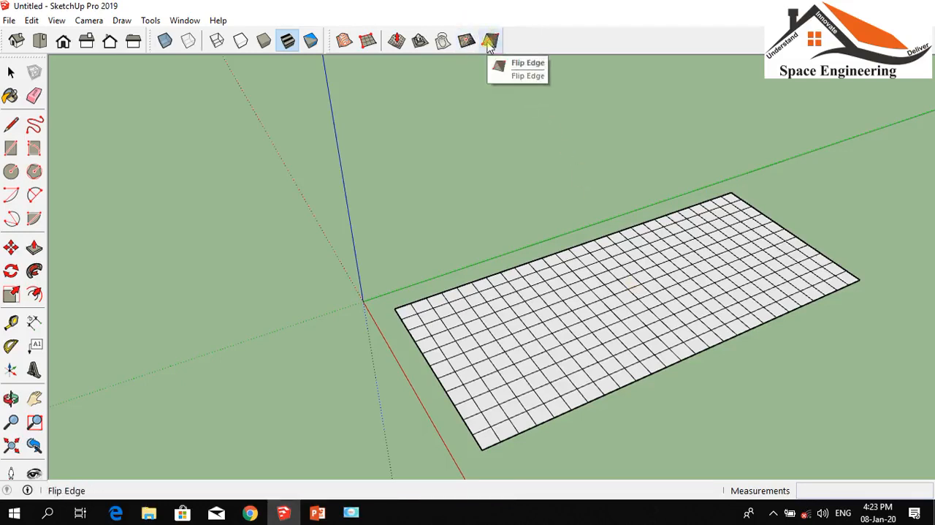
click(396, 42)
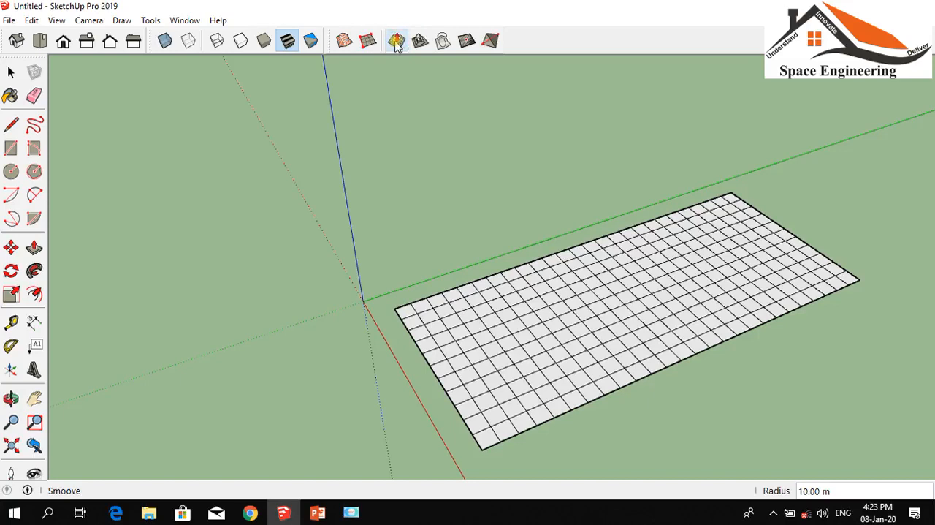
click(345, 40)
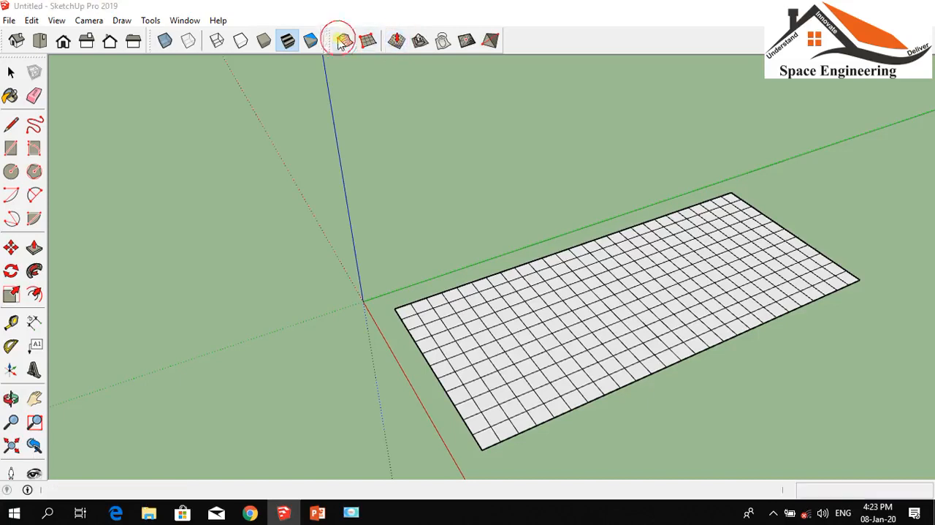
click(592, 205)
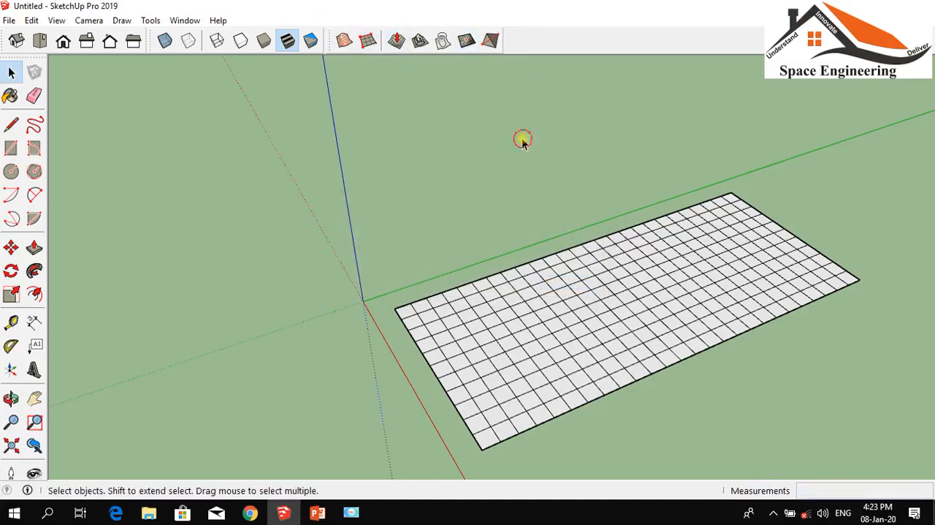
click(397, 40)
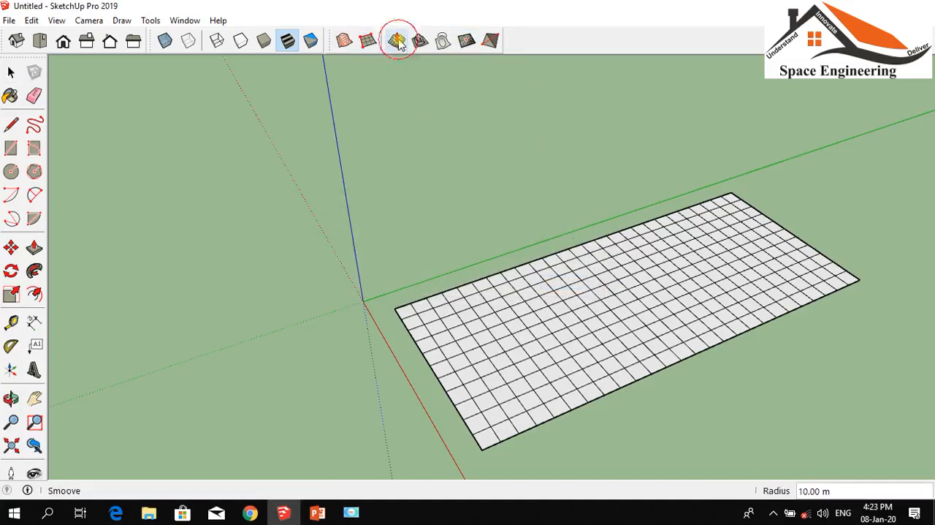
right_click(616, 323)
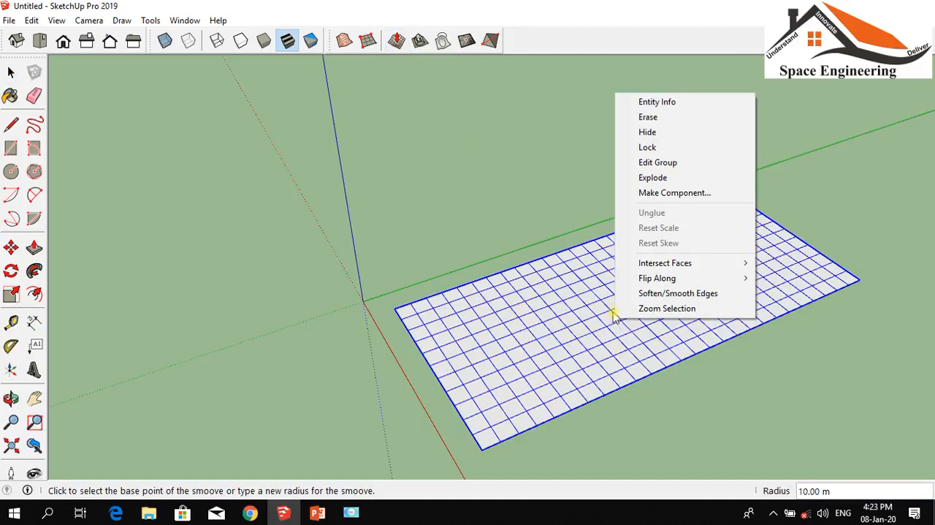
click(449, 151)
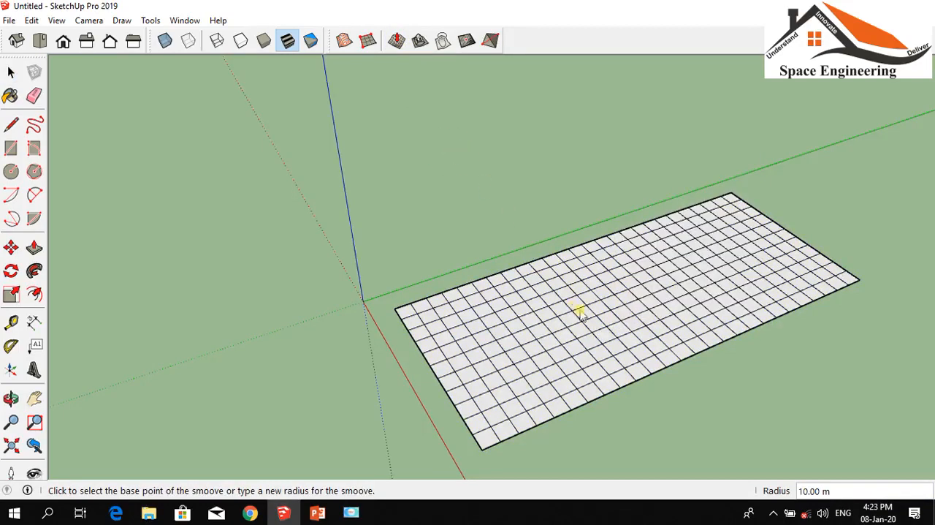
scroll(578, 312, up, 3)
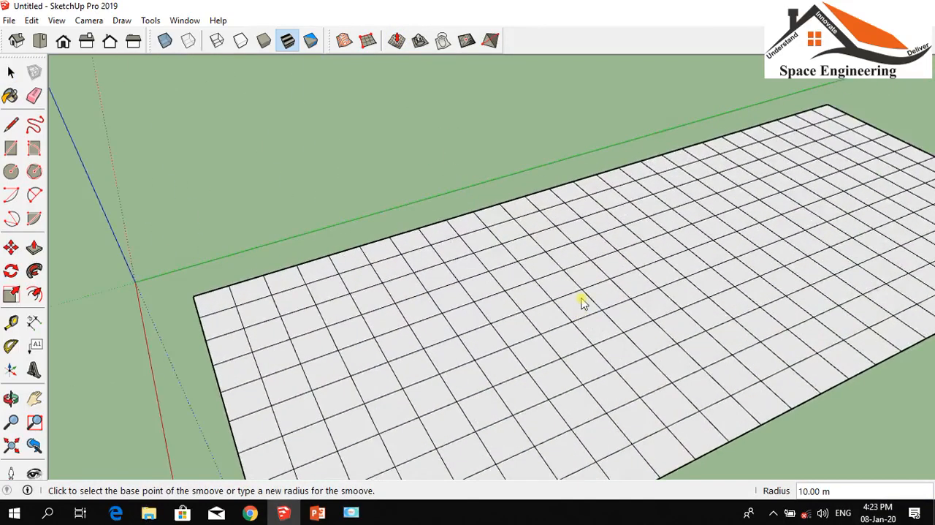
scroll(526, 298, down, 3)
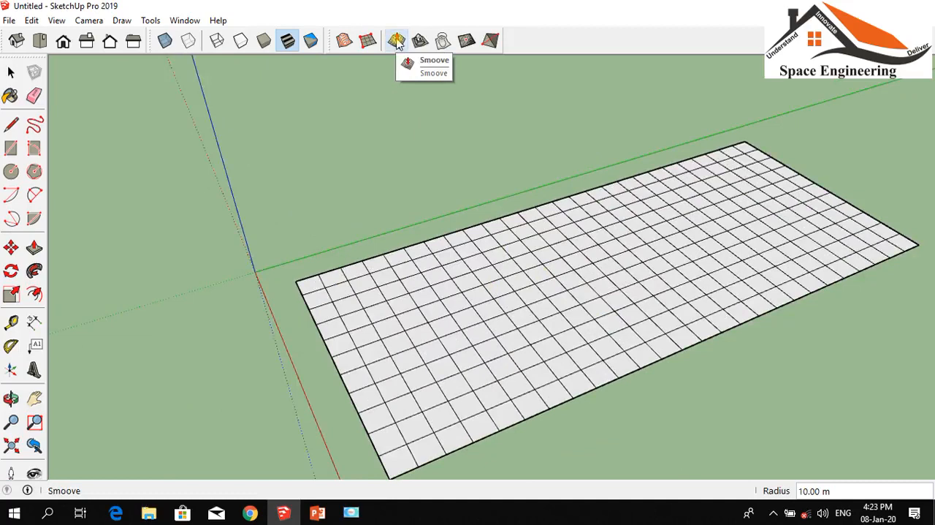
click(11, 72)
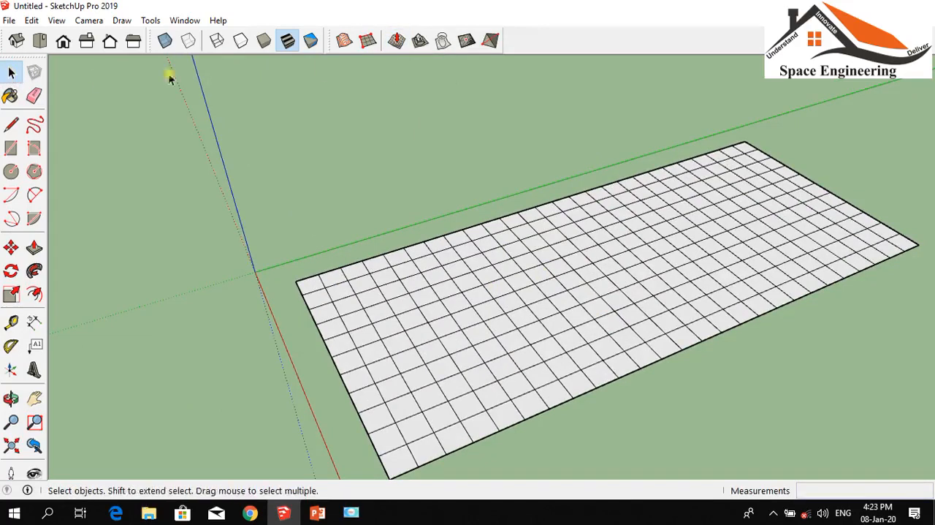
click(398, 41)
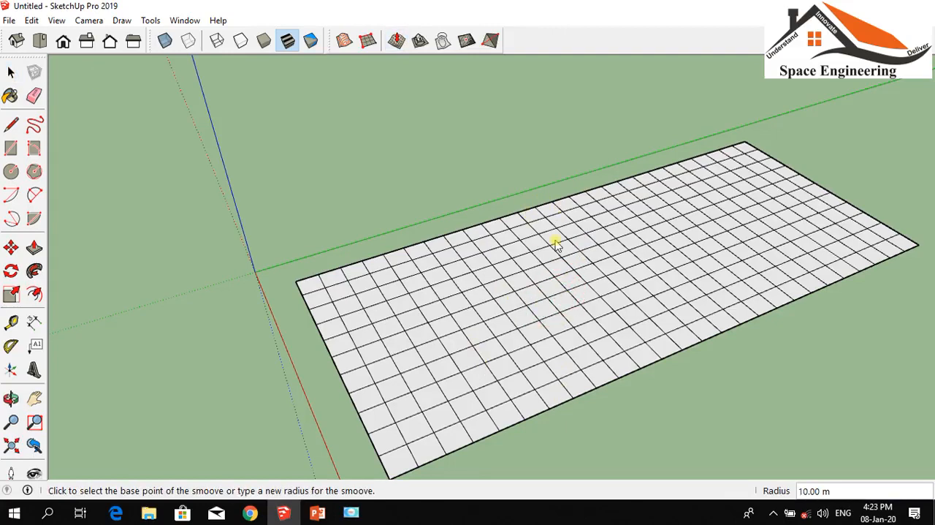
scroll(556, 245, down, 2)
scroll(484, 236, down, 2)
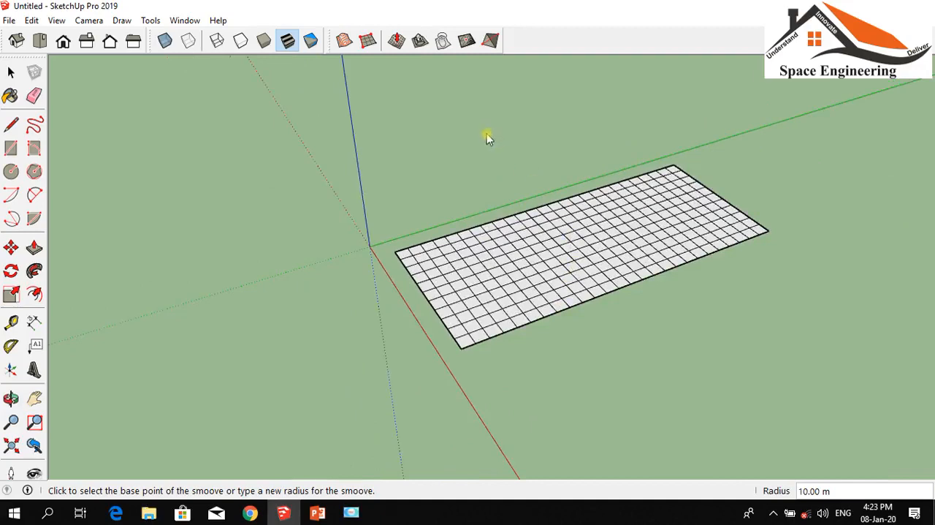
scroll(483, 224, up, 2)
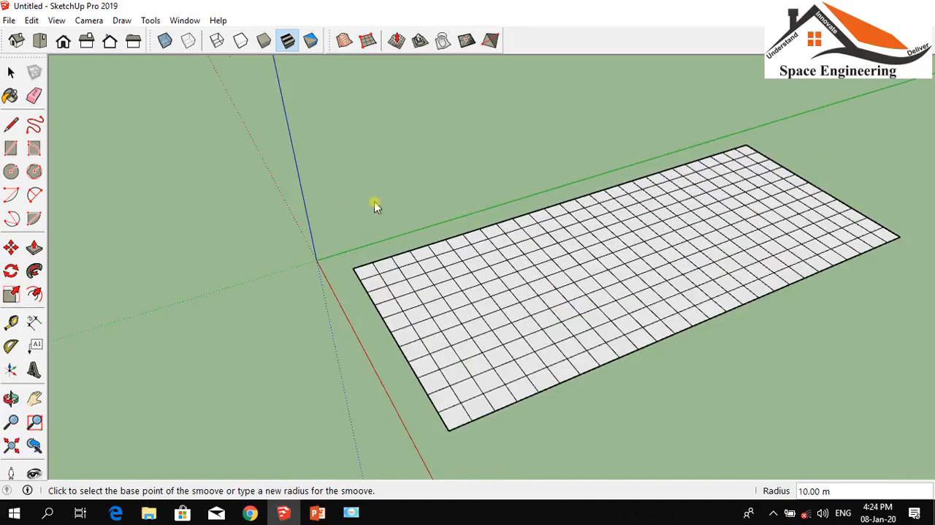
scroll(397, 183, down, 1)
scroll(402, 167, up, 3)
scroll(294, 123, down, 2)
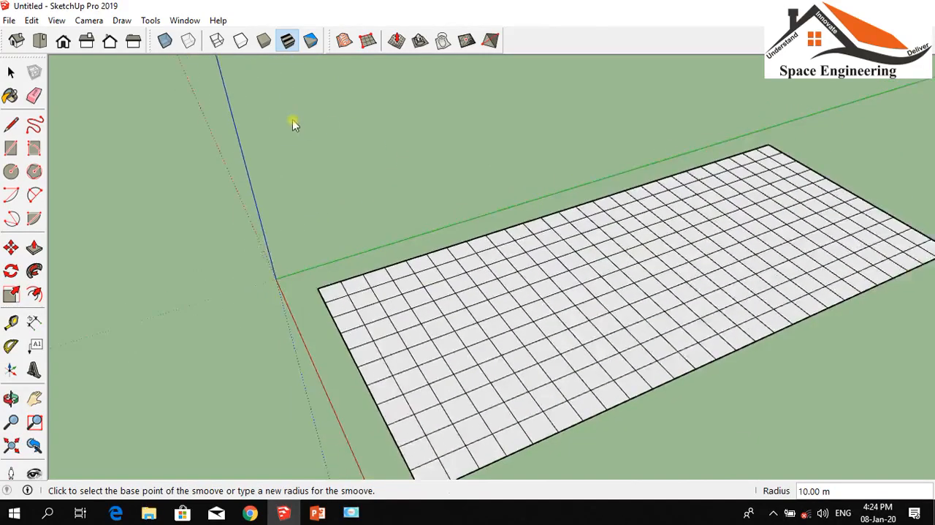
scroll(328, 100, up, 1)
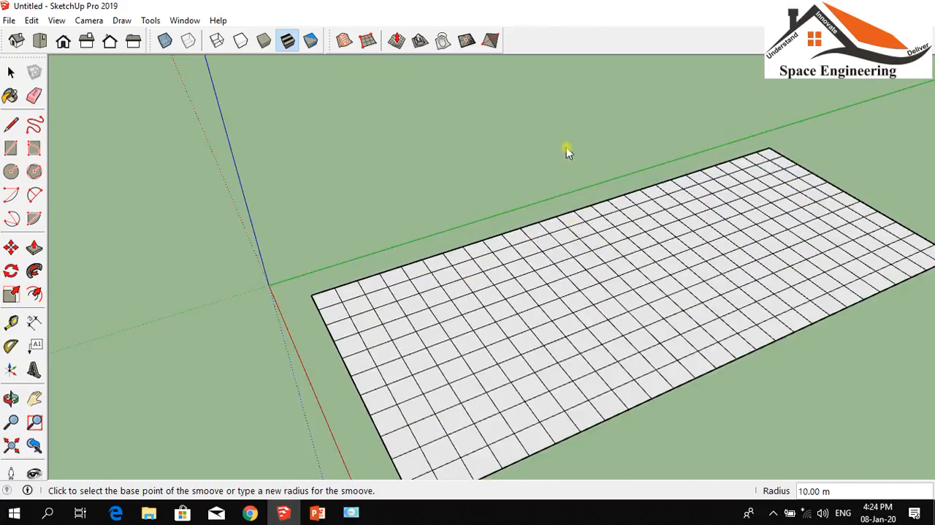
Try to add detail to the mesh of the closed grid group
click(467, 41)
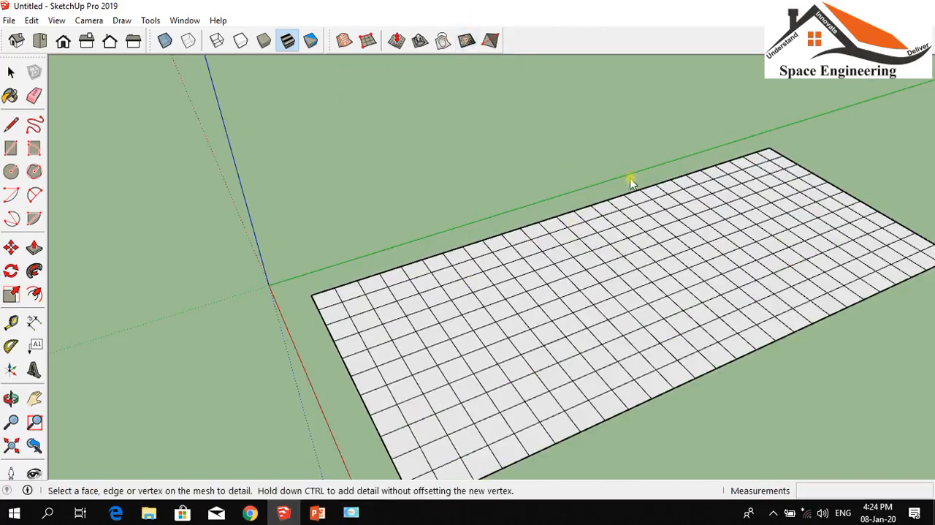
click(685, 291)
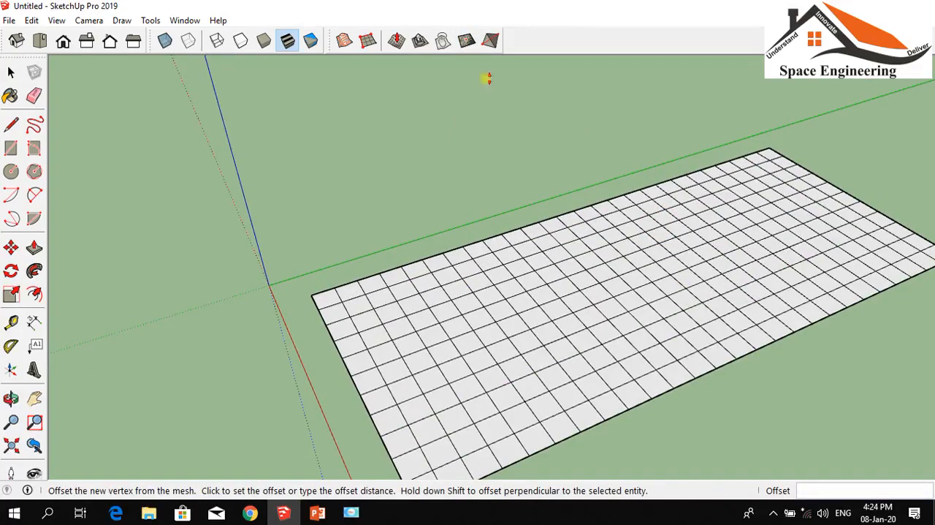
click(694, 239)
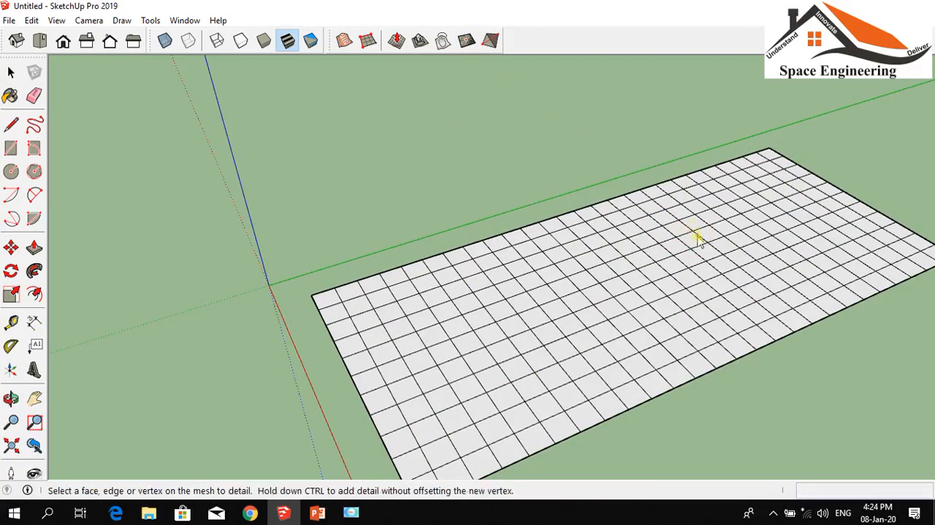
scroll(695, 224, up, 4)
scroll(437, 169, down, 4)
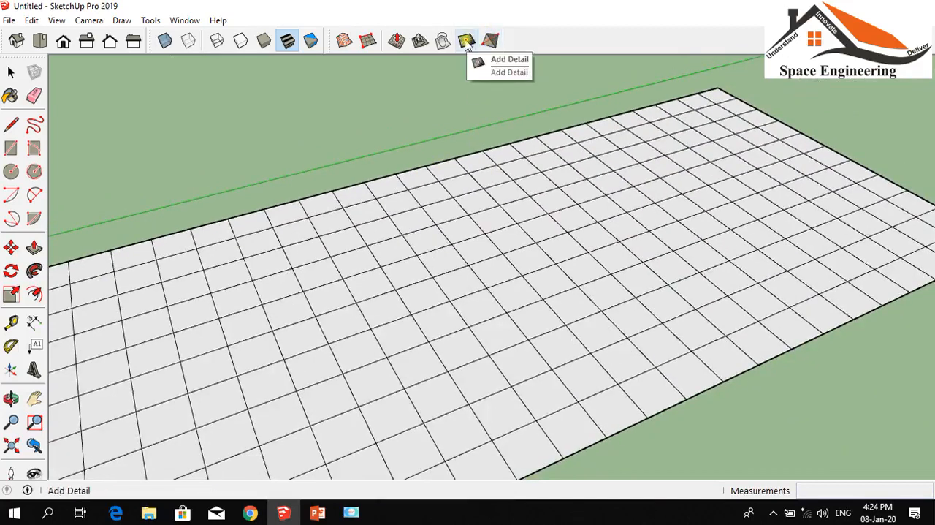
click(466, 41)
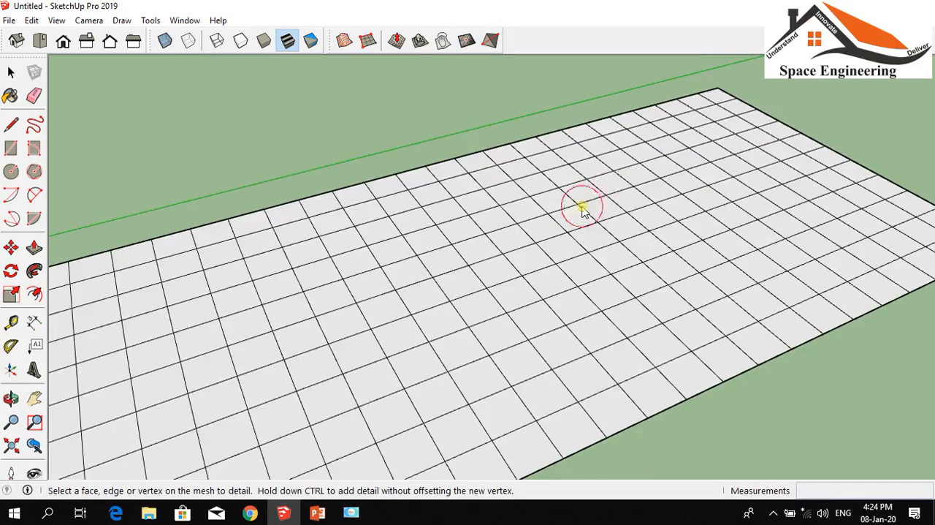
scroll(607, 196, down, 4)
Open the sandbox grid group for editing
click(11, 72)
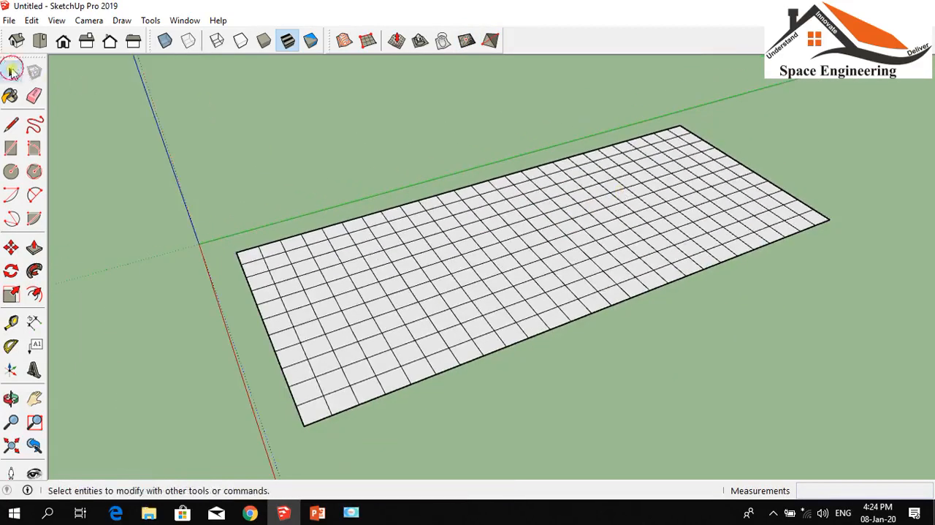
triple_click(372, 234)
double_click(395, 246)
scroll(727, 159, up, 3)
scroll(728, 156, down, 3)
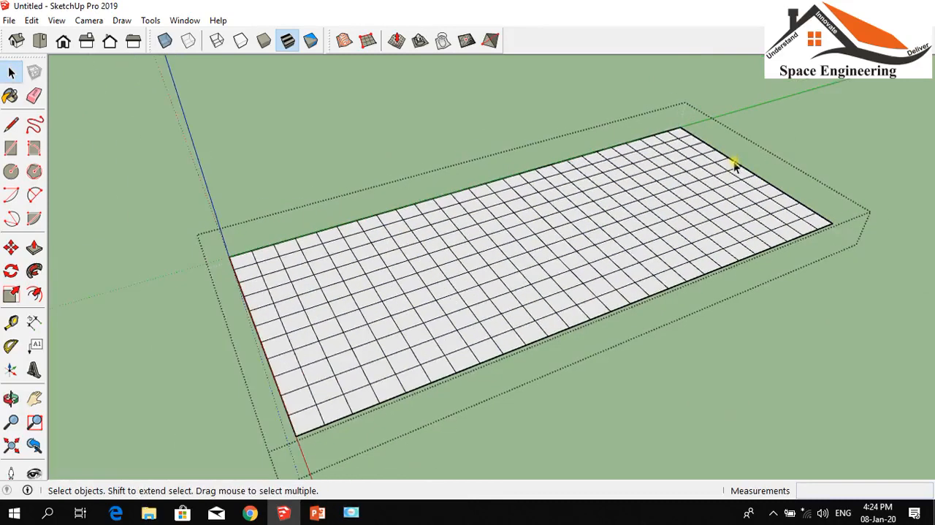
Smoove a hill about 4.2 m high with a 10 m radius near the origin end of the grid
click(397, 41)
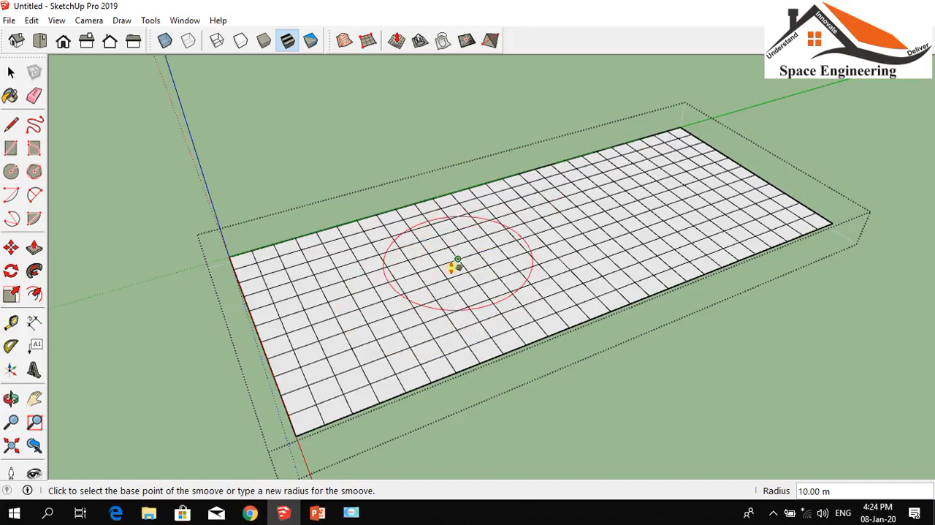
scroll(409, 279, up, 2)
scroll(411, 277, down, 1)
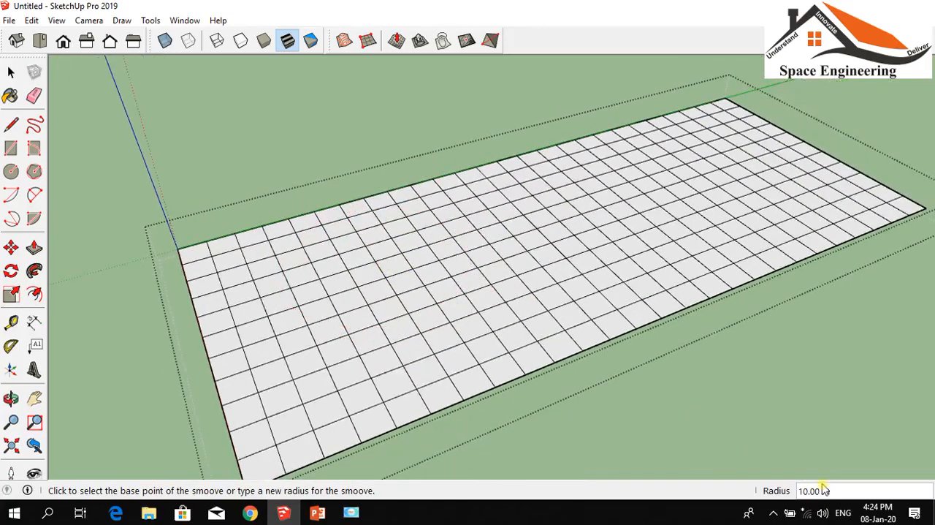
click(370, 301)
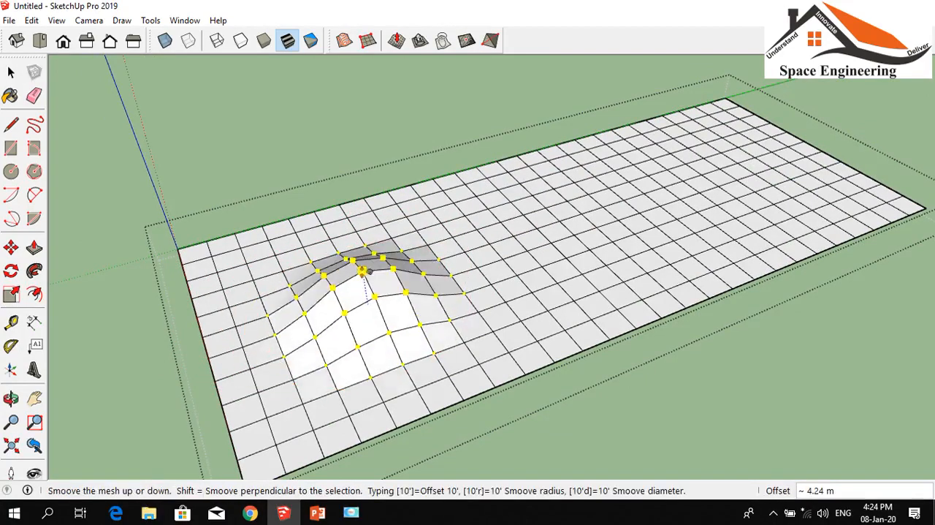
click(361, 270)
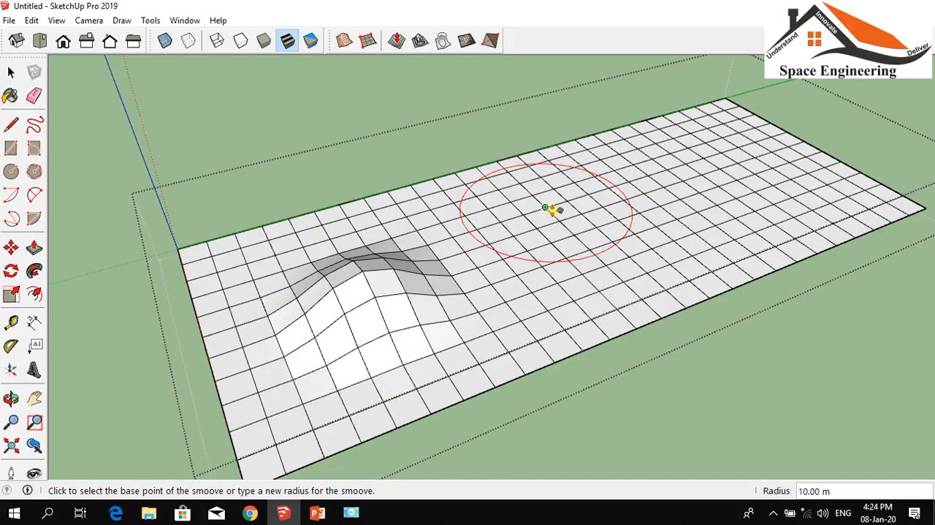
With a 15 m Smoove radius, sink a hollow in the grid's middle and raise a hill about 6.7 m high at its far end
text(15)
key(Return)
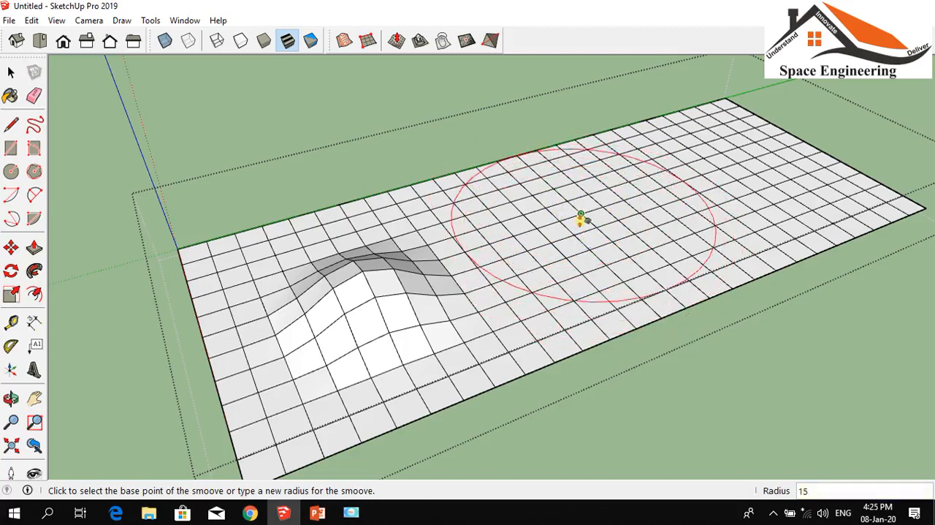
click(581, 219)
click(570, 240)
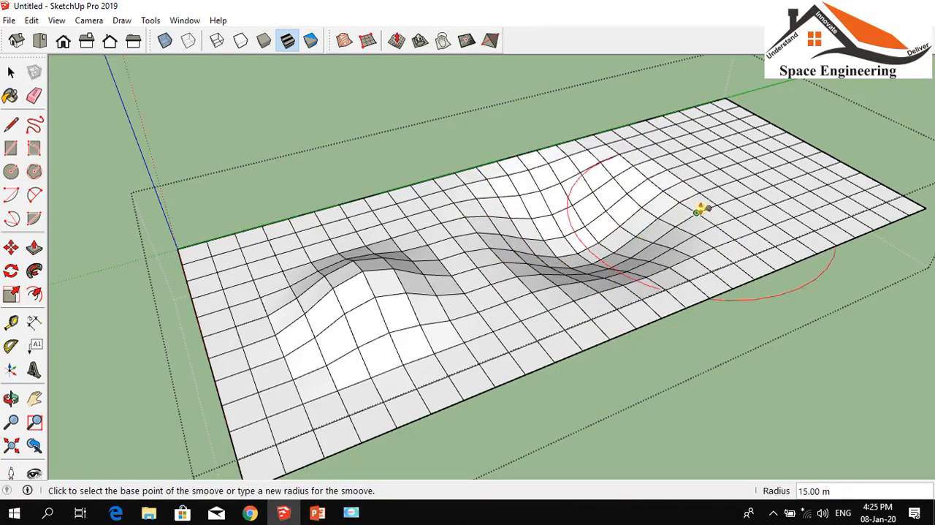
click(739, 162)
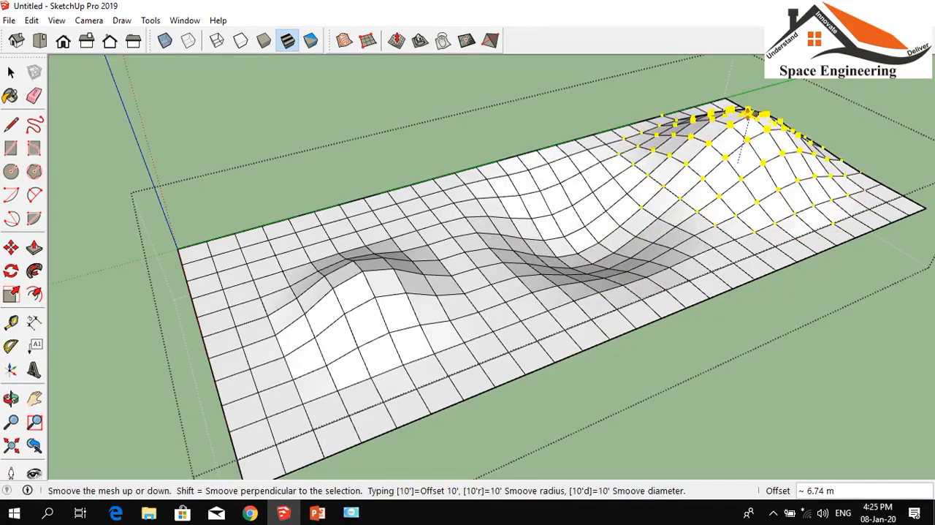
click(748, 112)
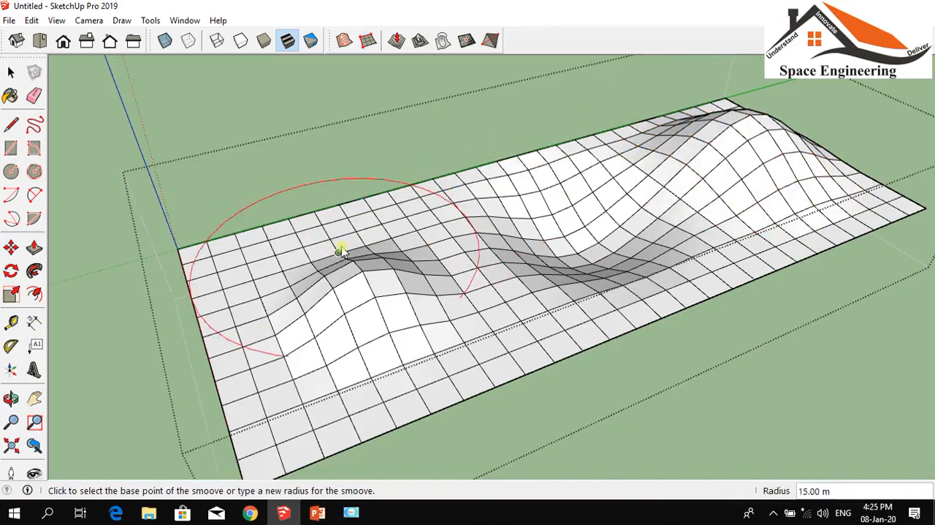
With a 5 m Smoove radius, sink a hollow about 2.5 m deep behind the first hill and raise a bump at the grid's near corner
text(5)
key(Return)
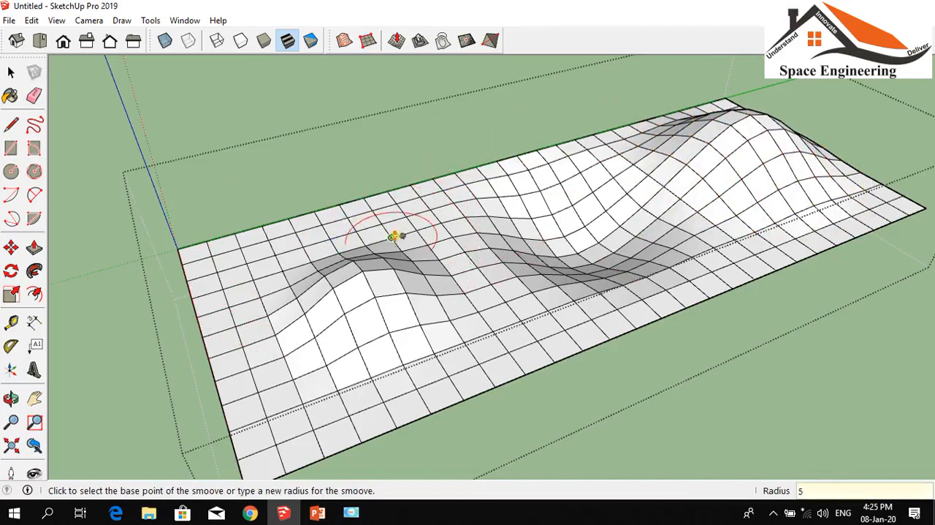
click(404, 213)
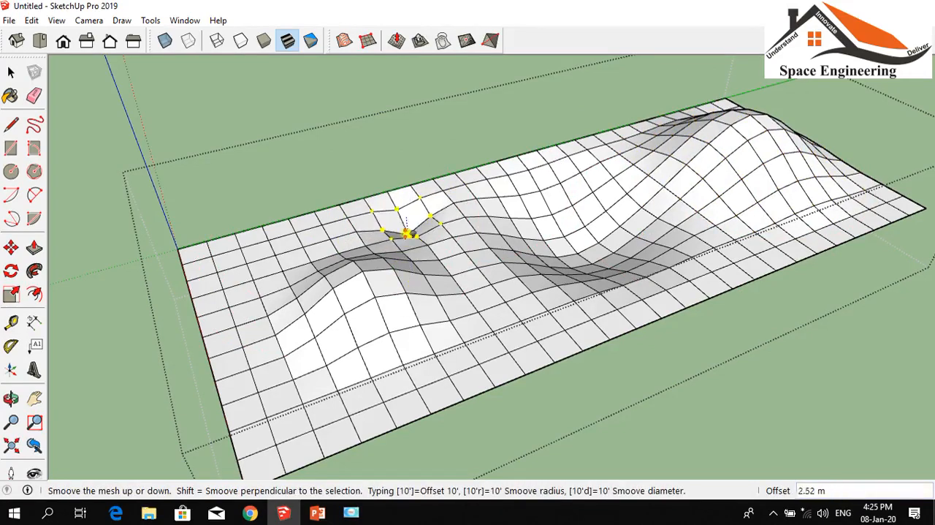
click(407, 232)
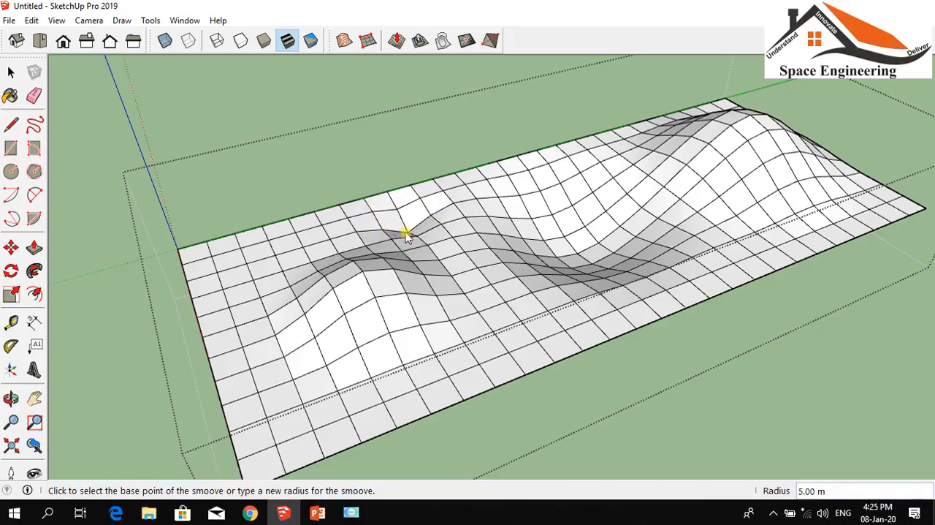
click(306, 416)
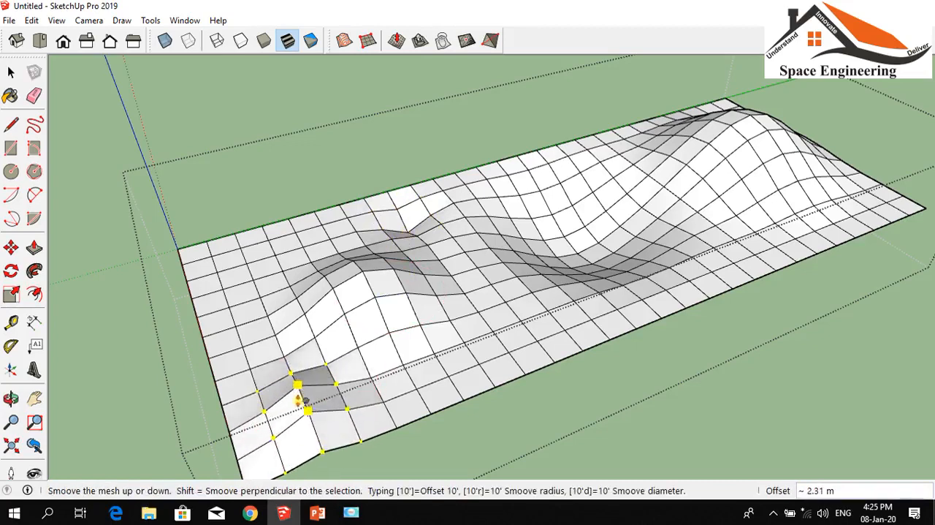
click(300, 387)
Smoove a 5 m radius hollow between the first hill and the large middle hollow, toward the outer long edge, and close the grid group
click(251, 264)
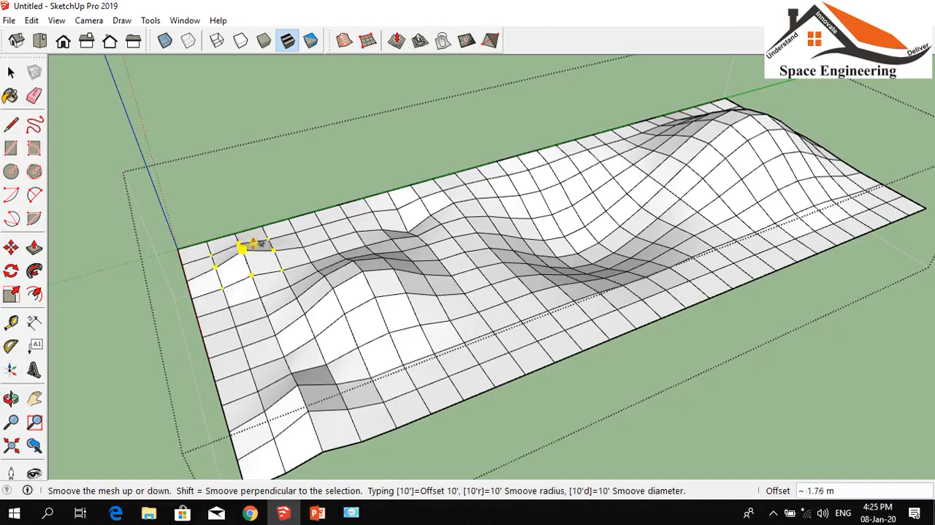
key(Escape)
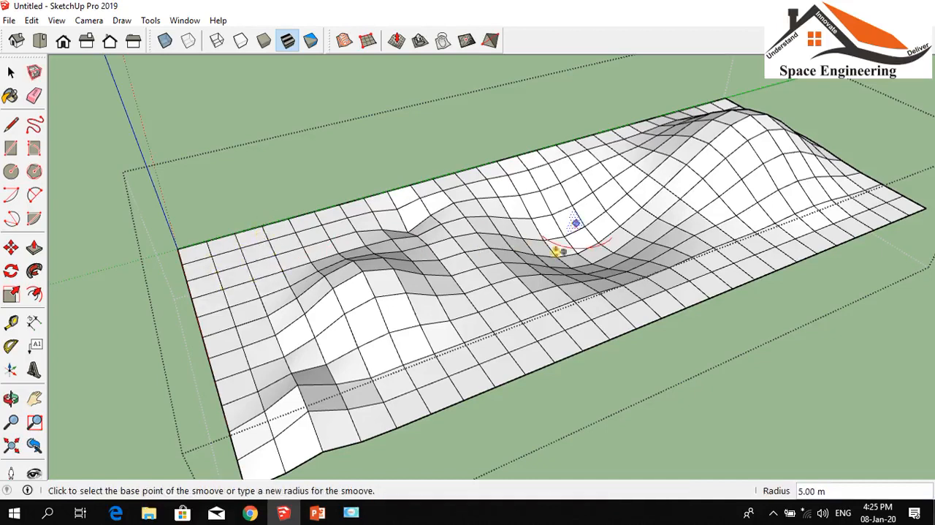
click(510, 309)
click(507, 333)
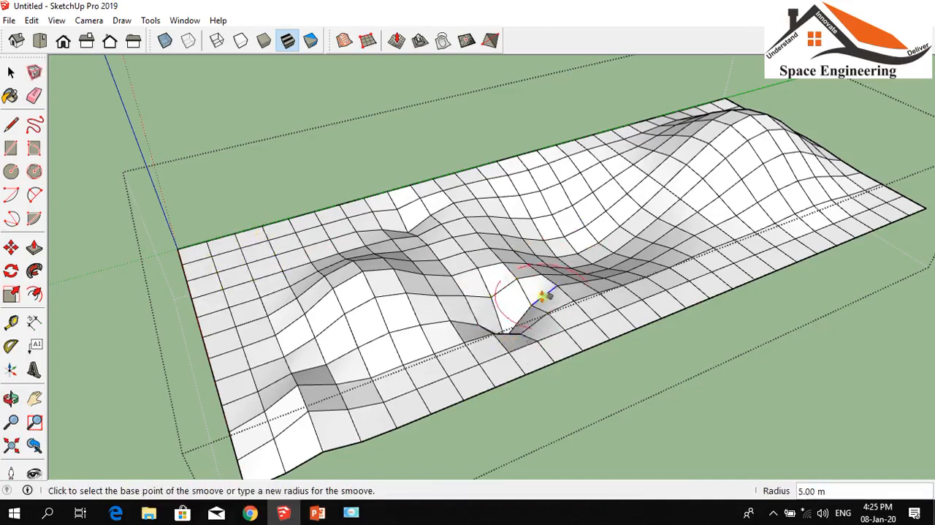
scroll(527, 292, down, 3)
scroll(532, 267, up, 1)
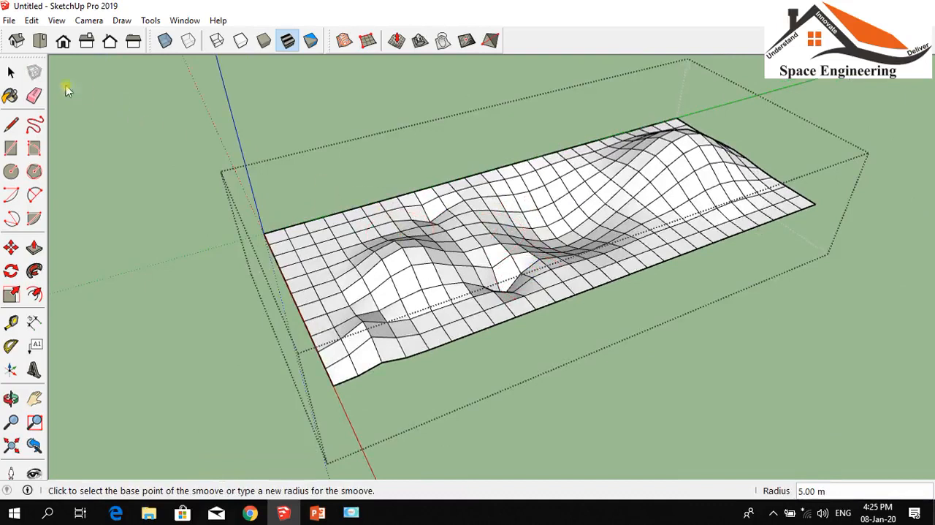
click(11, 72)
click(160, 149)
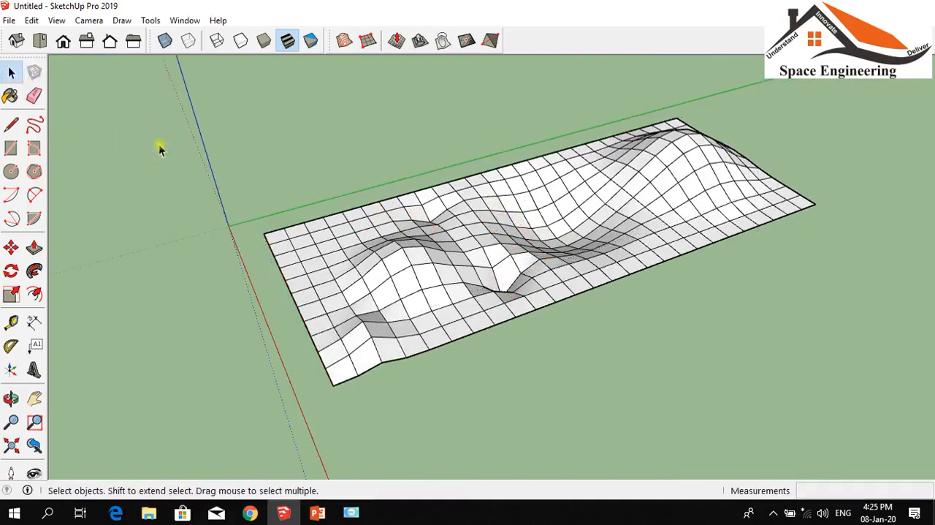
Show the Default Tray, select the terrain group and turn off Soften coplanar and Smooth normals in its Soften Edges settings
scroll(452, 125, up, 2)
scroll(424, 106, down, 1)
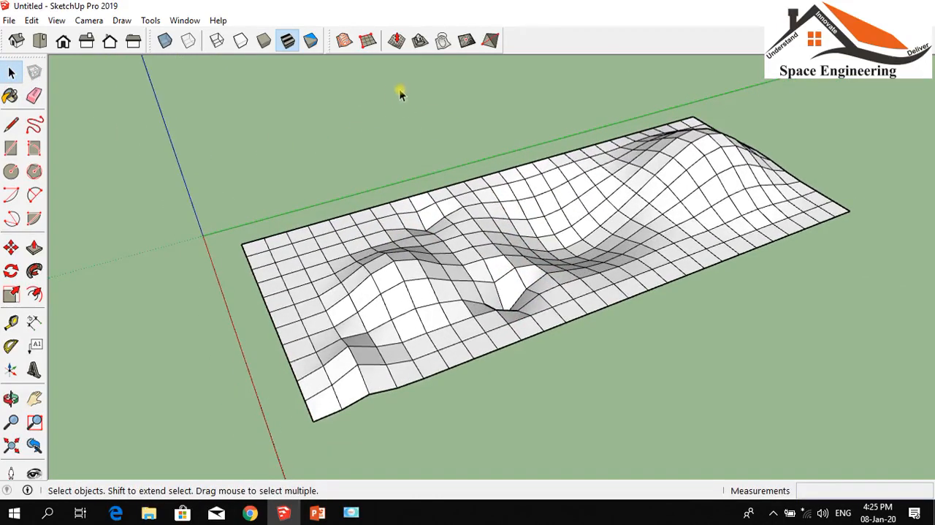
click(185, 21)
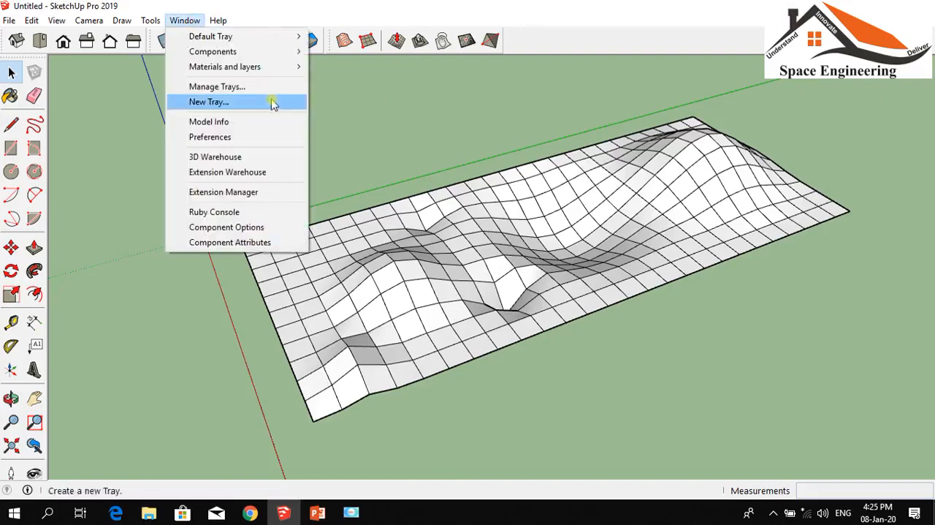
mouse_move(265, 54)
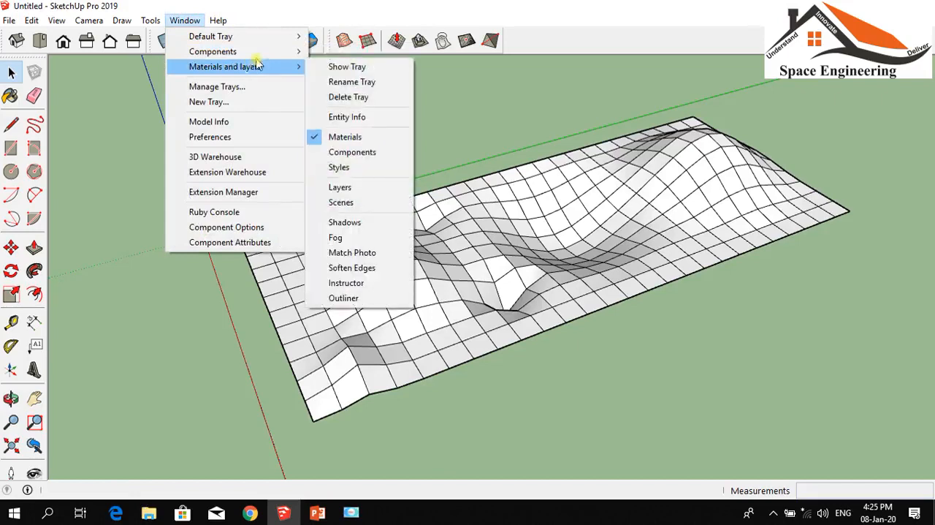
mouse_move(252, 36)
click(327, 38)
middle_drag(531, 236, 600, 209)
click(600, 209)
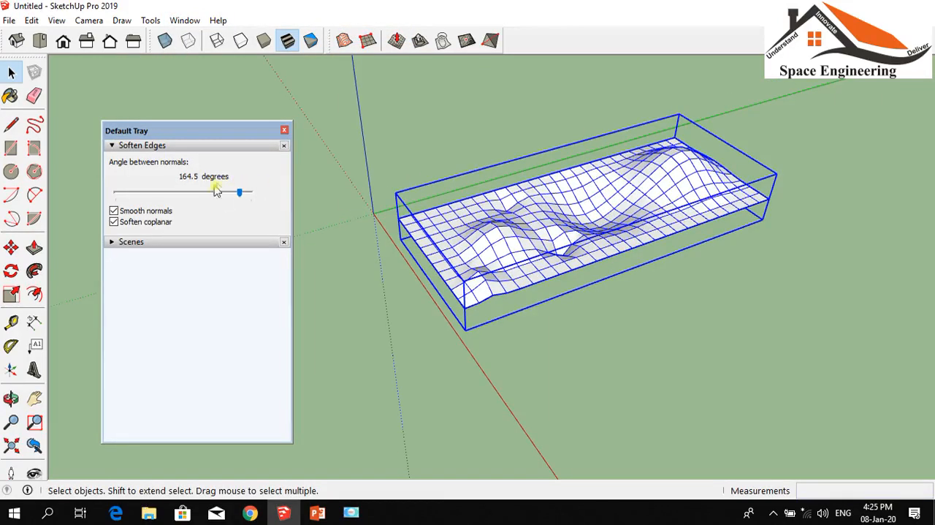
click(114, 222)
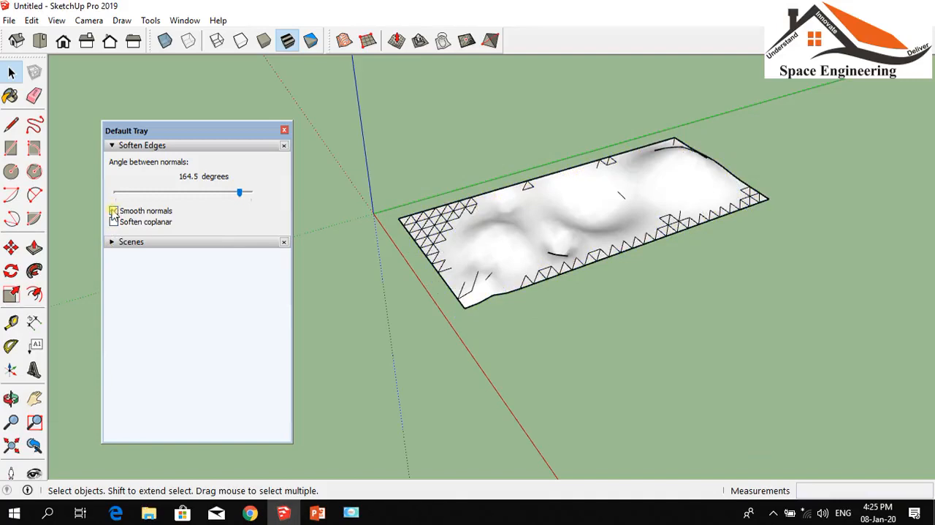
click(114, 212)
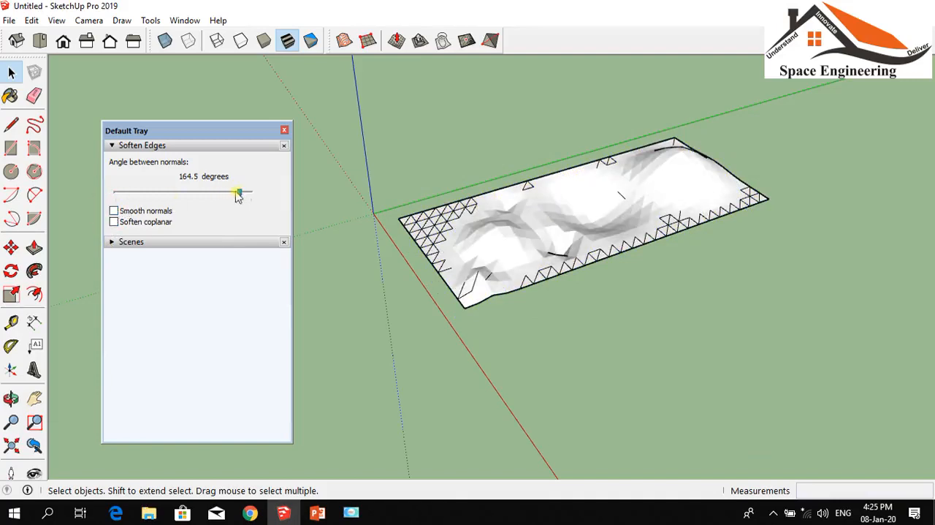
Set the terrain's Soften Edges angle between normals to 180 degrees, deselect the terrain and close the Default Tray
drag(237, 193, 259, 201)
click(555, 243)
scroll(727, 426, up, 3)
click(713, 340)
scroll(653, 263, down, 3)
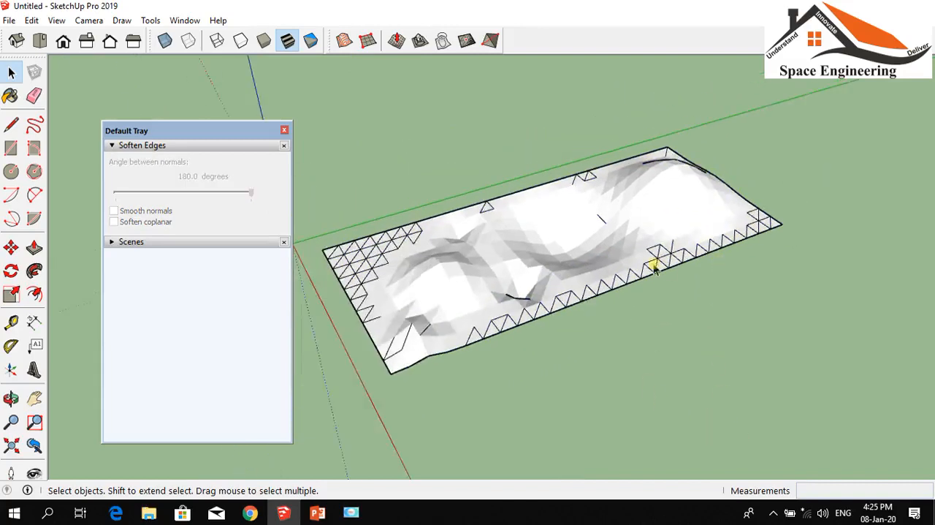
scroll(701, 211, up, 8)
scroll(714, 228, down, 5)
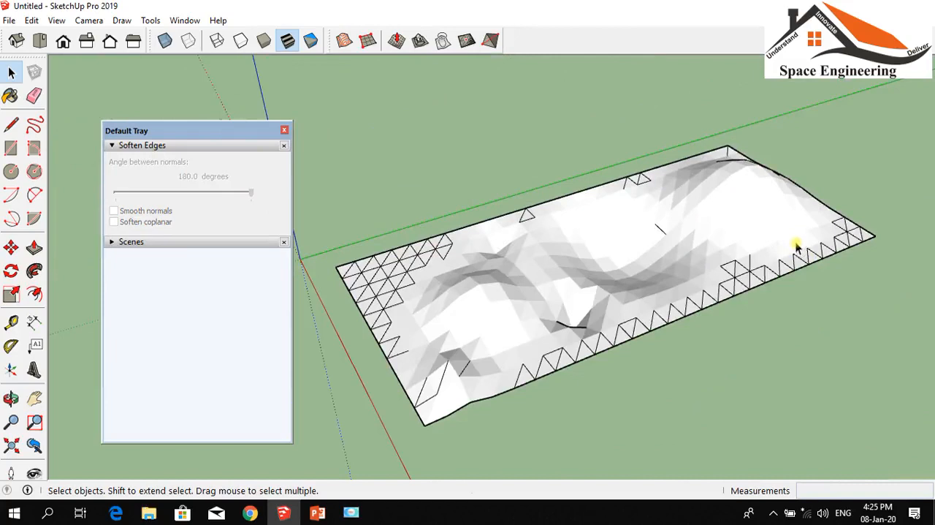
scroll(752, 216, up, 2)
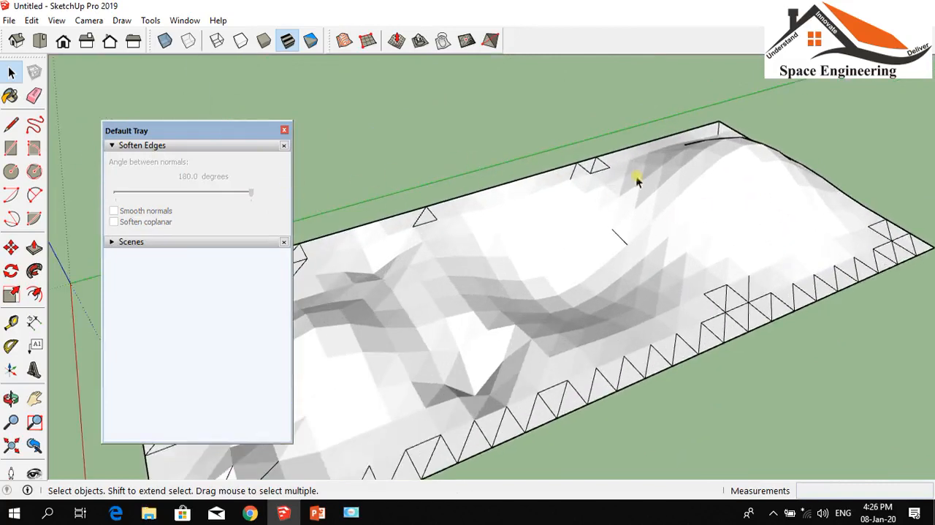
scroll(637, 180, down, 1)
click(284, 131)
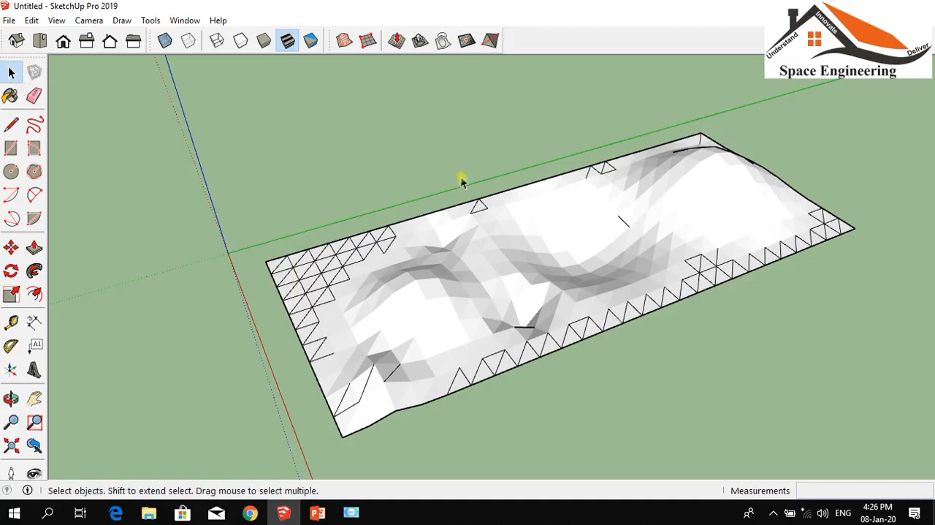
Select the whole softened terrain group and delete it
scroll(459, 180, down, 1)
drag(787, 363, 248, 107)
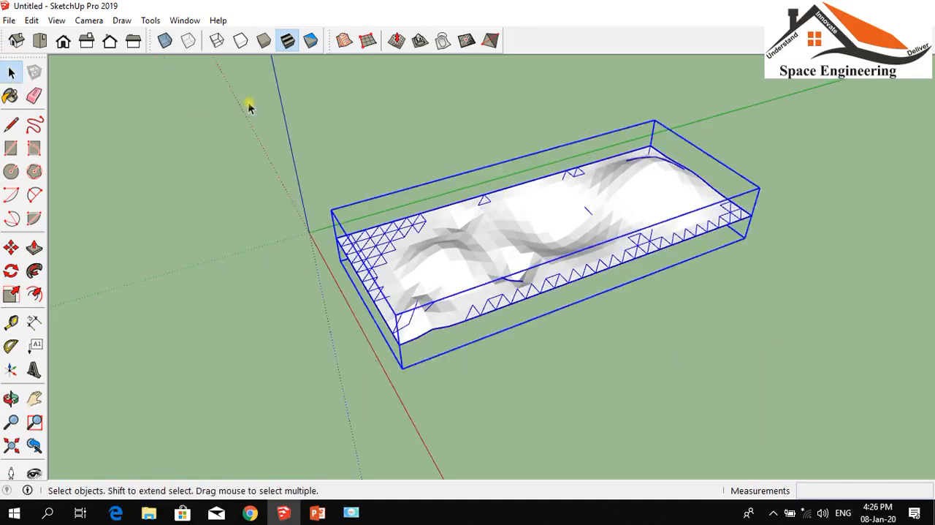
key(Delete)
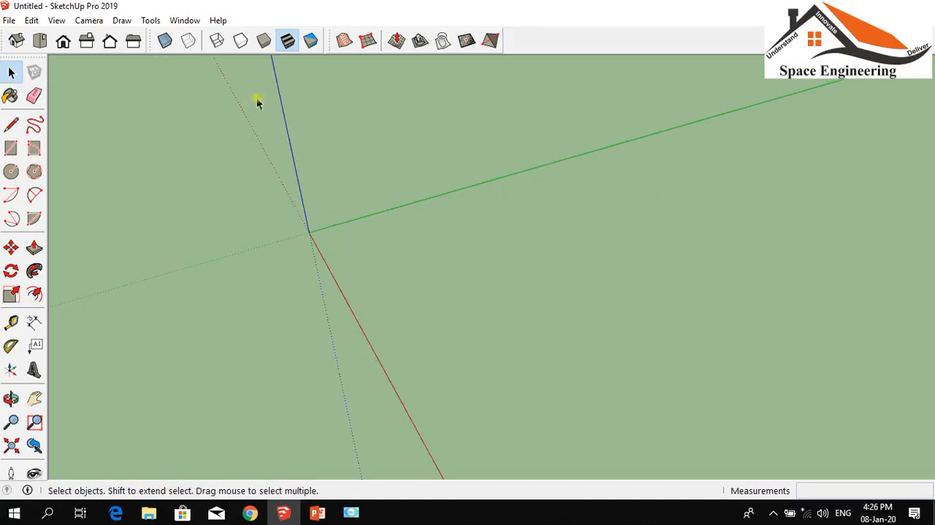
Create a From Scratch grid with 3 m spacing beside the origin, about 52 m by 81 m
click(368, 40)
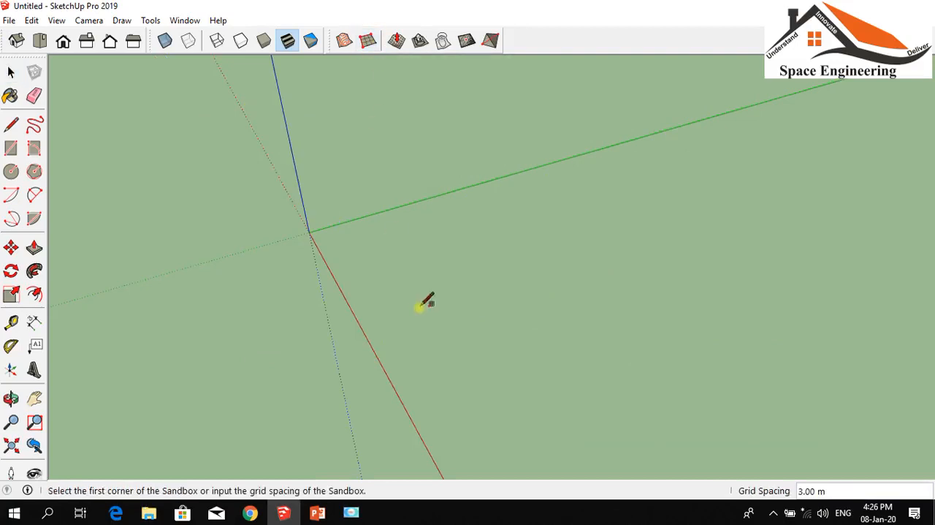
click(361, 235)
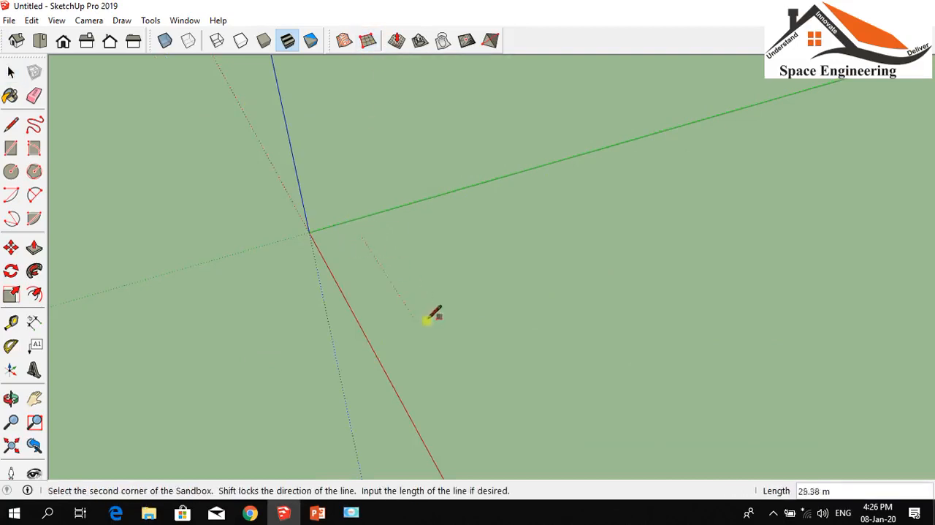
click(484, 427)
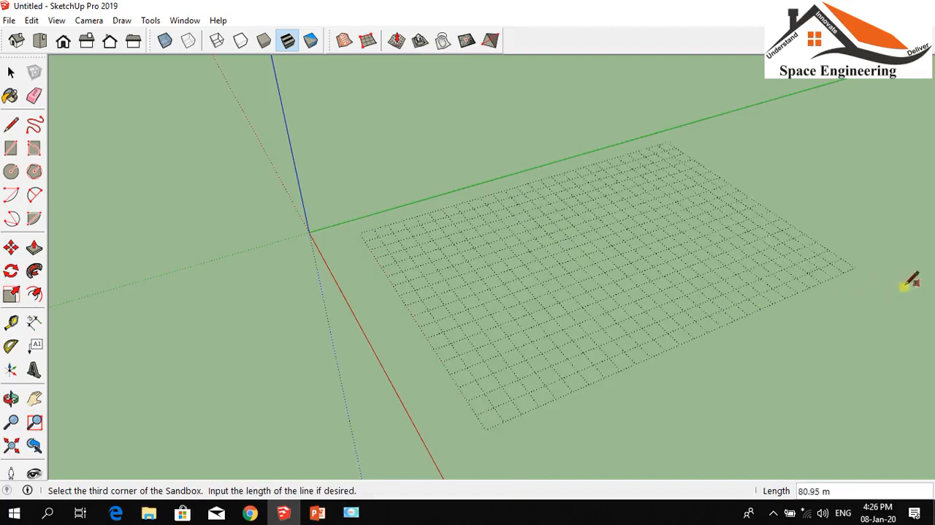
click(905, 285)
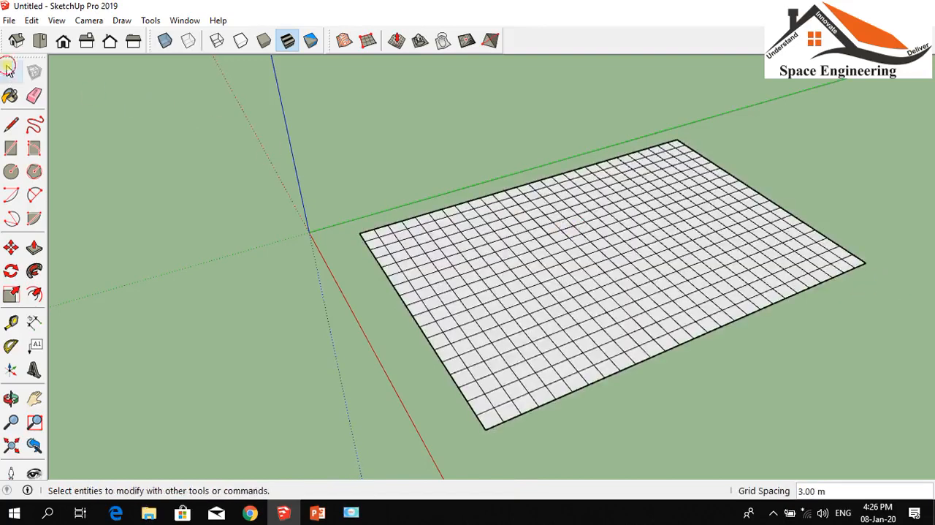
Open the grid group and use Add Detail on a grid square, offsetting the new vertex downward into a pit
click(10, 73)
double_click(612, 259)
scroll(646, 222, up, 2)
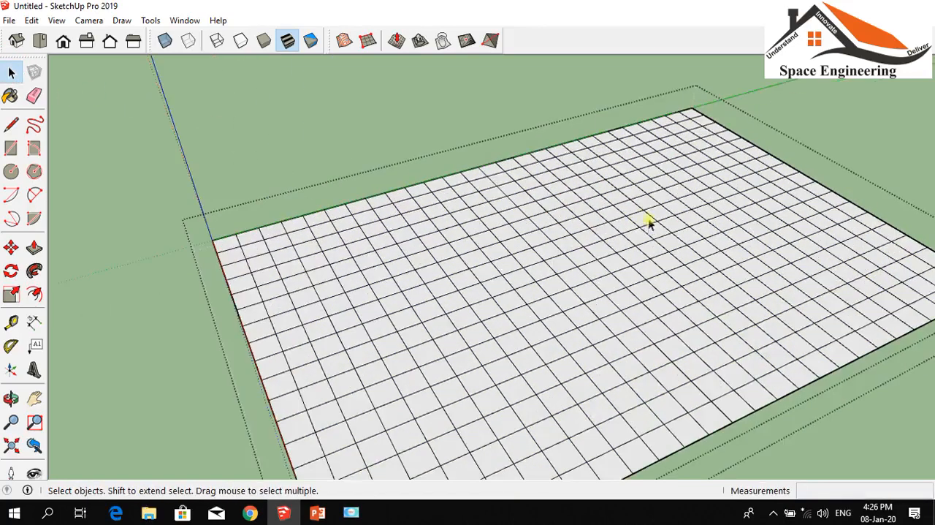
click(444, 39)
scroll(553, 209, up, 3)
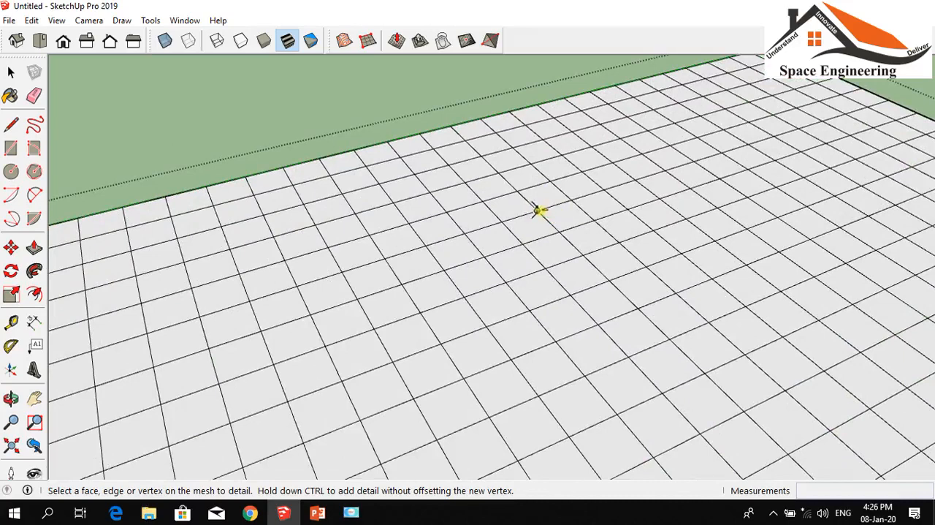
click(539, 210)
click(588, 216)
click(588, 216)
click(571, 230)
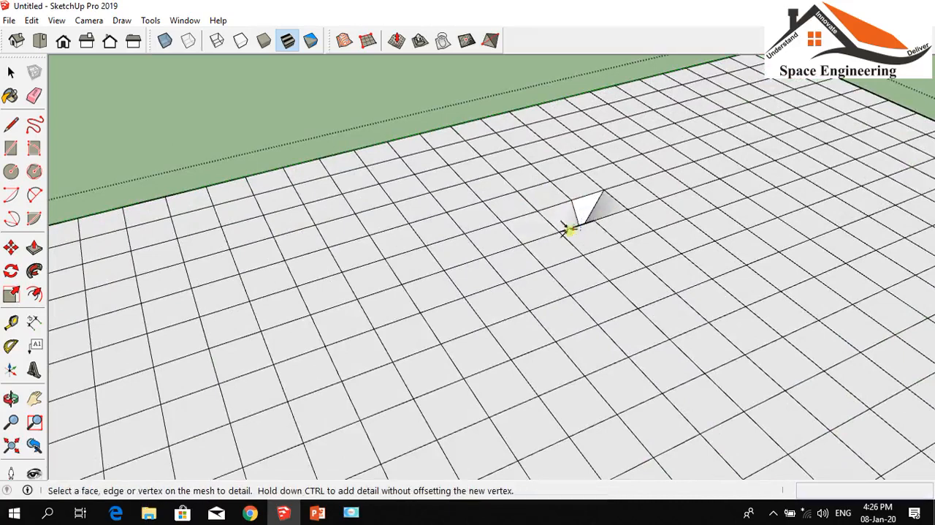
Add Detail to two more squares diagonally behind the first pit, sinking one new vertex about 1.29 m and the other similarly
scroll(603, 190, up, 5)
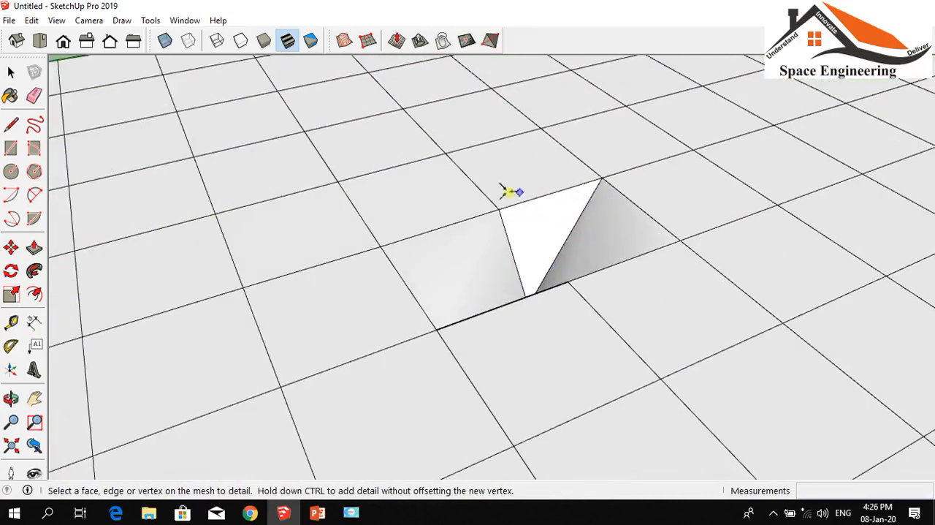
click(618, 117)
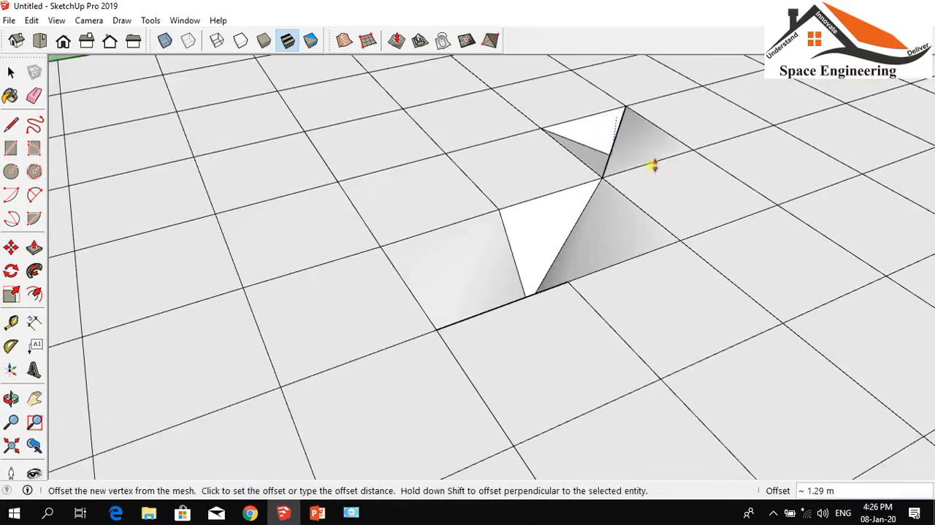
click(649, 166)
scroll(394, 167, down, 2)
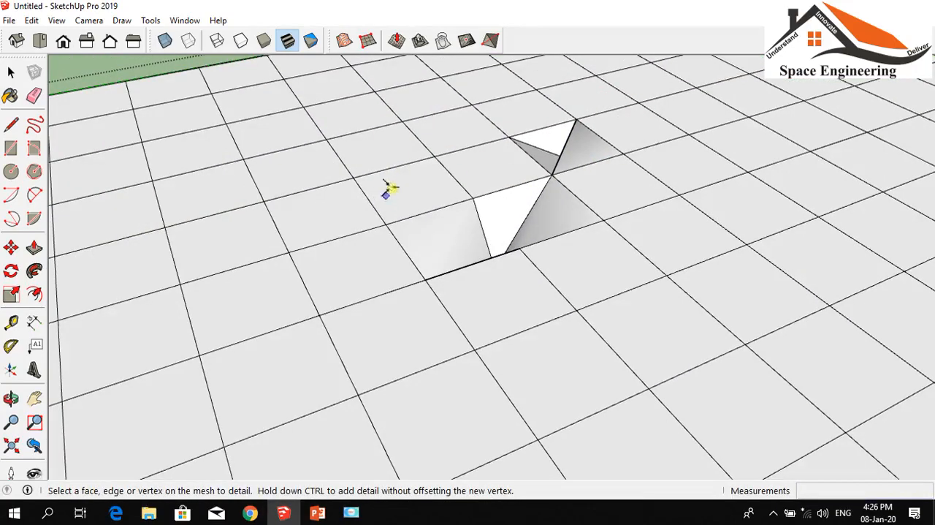
click(395, 179)
click(396, 199)
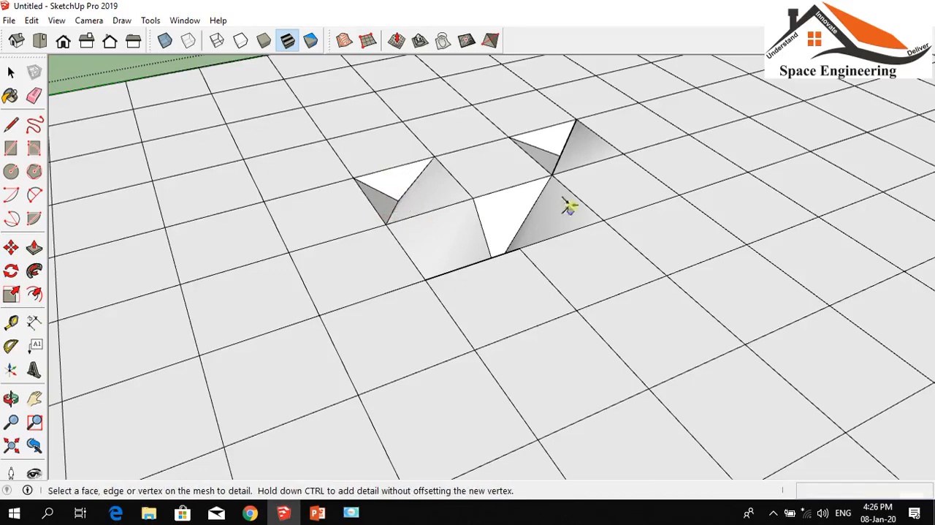
scroll(338, 138, up, 5)
scroll(391, 171, down, 6)
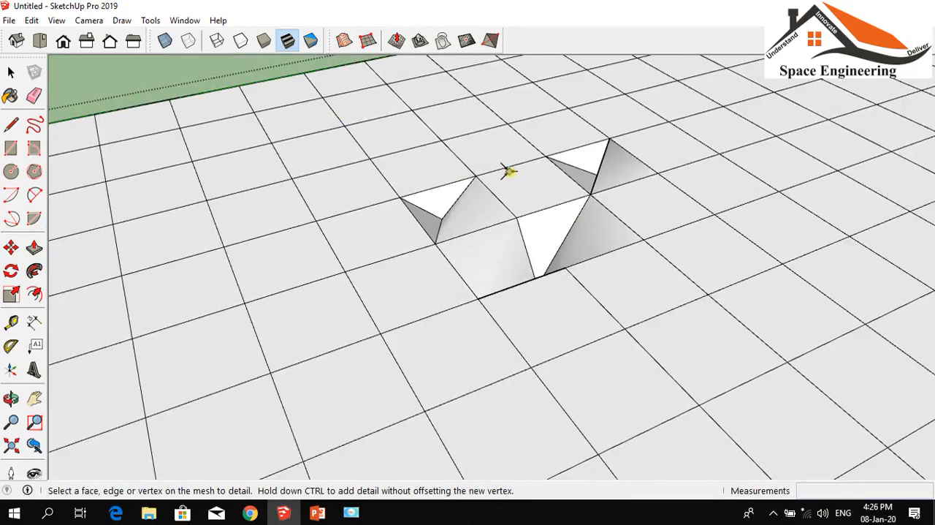
Use Flip Edge on one sloping edge in each of the two rear pits
click(491, 41)
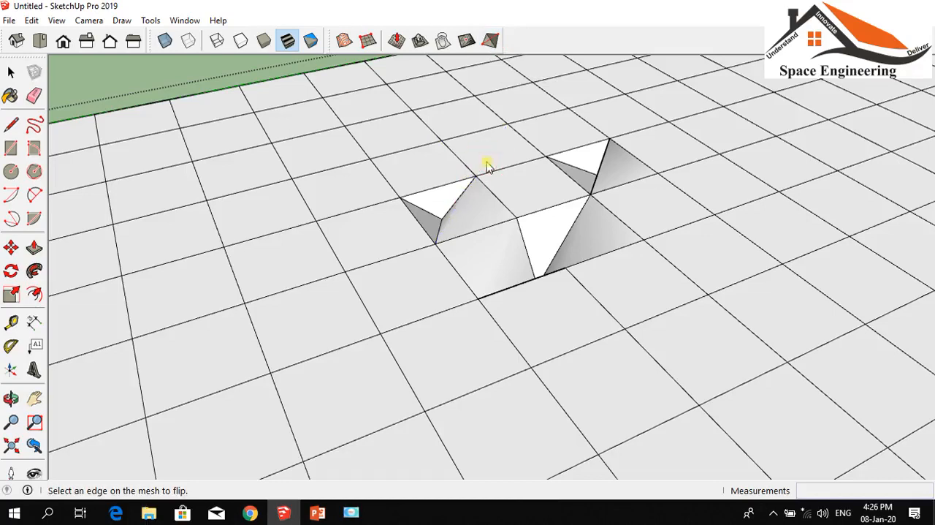
click(463, 197)
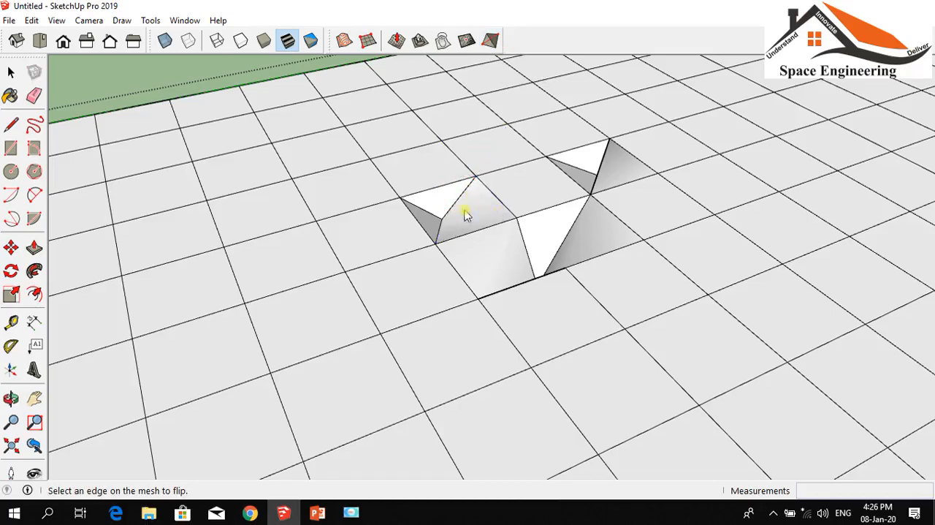
click(491, 48)
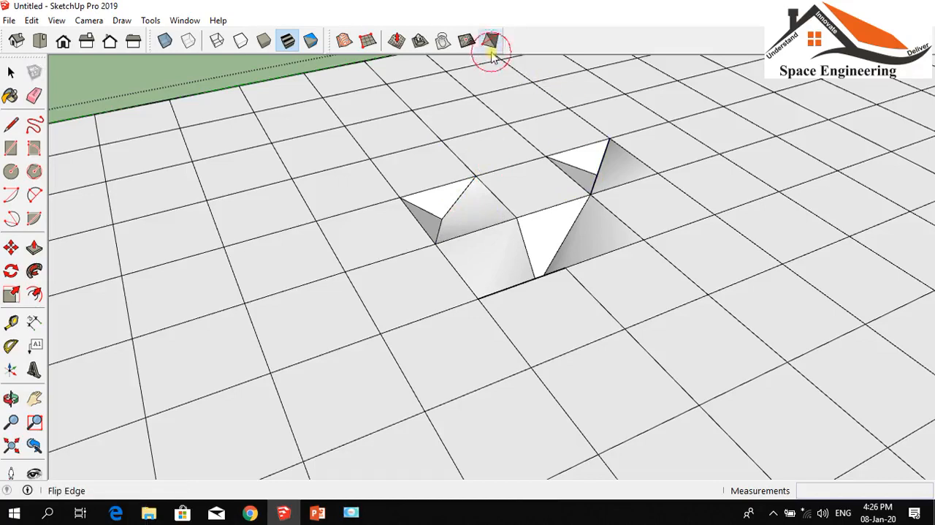
click(605, 170)
scroll(620, 177, up, 5)
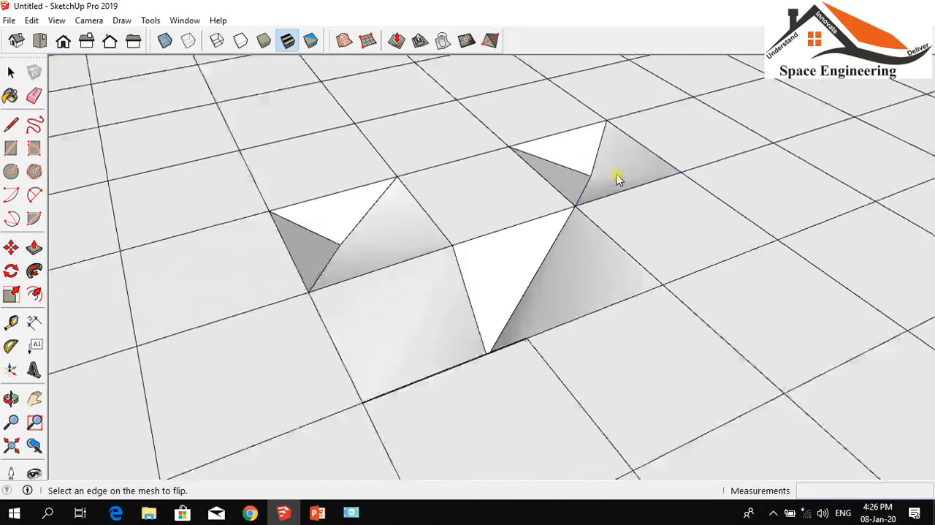
scroll(481, 149, down, 2)
scroll(534, 151, down, 3)
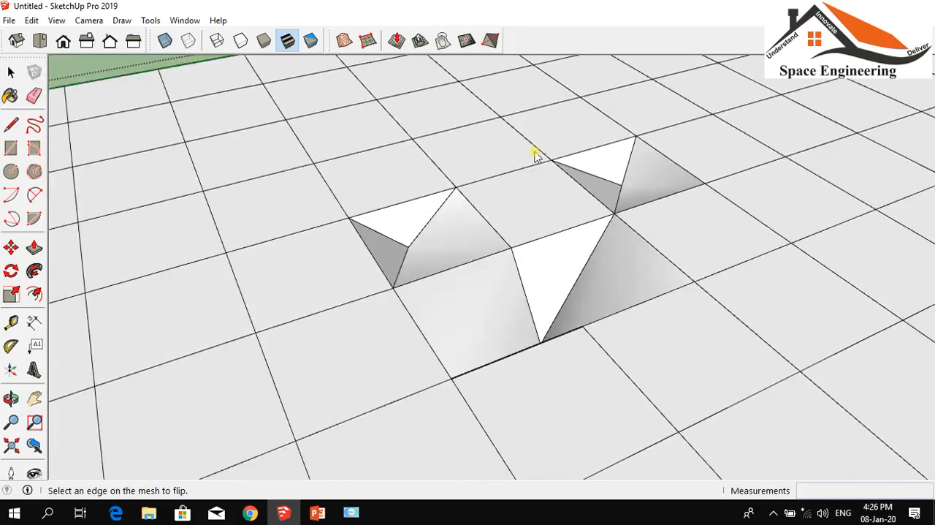
Flip two edges of the front pit to flatten it, and close the grid group
click(593, 243)
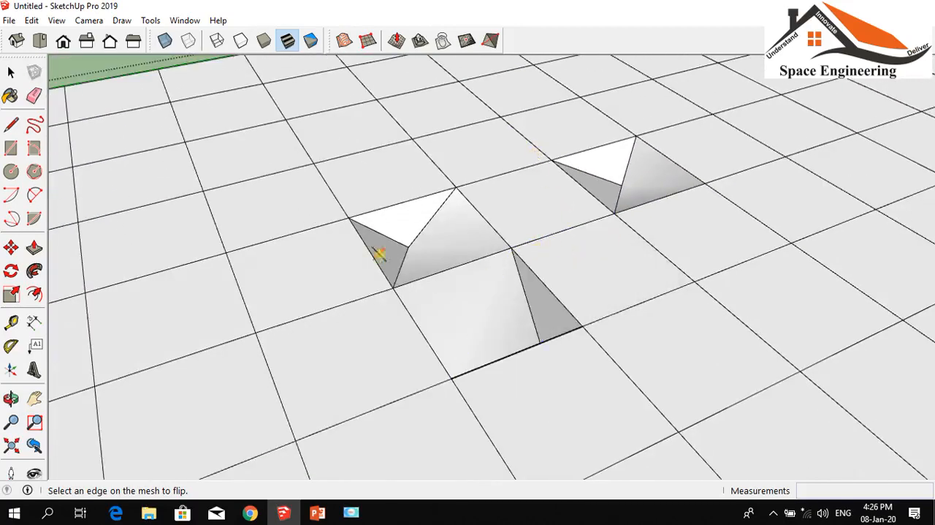
click(516, 282)
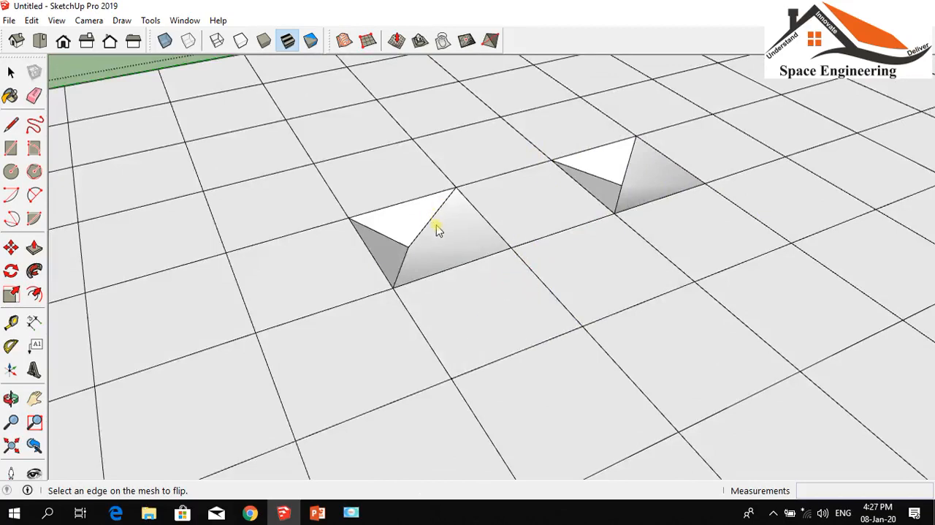
scroll(697, 171, down, 8)
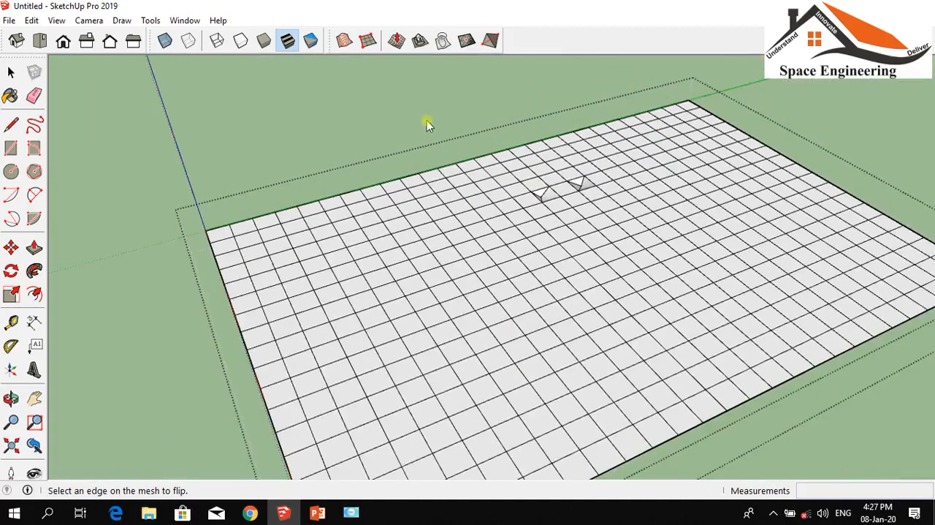
click(11, 71)
click(256, 147)
scroll(410, 128, down, 3)
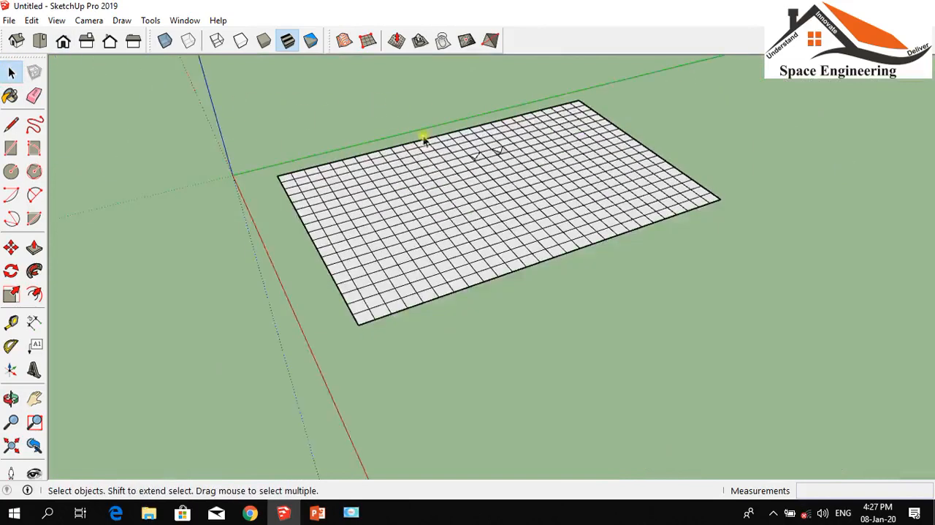
scroll(447, 157, up, 1)
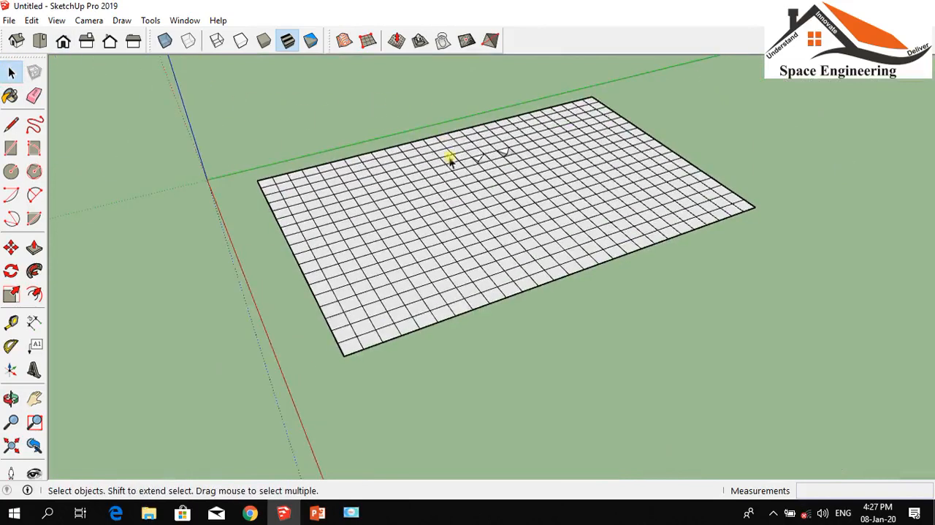
Start opening a model and browse to Desktop > Teaching Data > Exercise > Exercise_Files > CH04
click(8, 21)
click(255, 181)
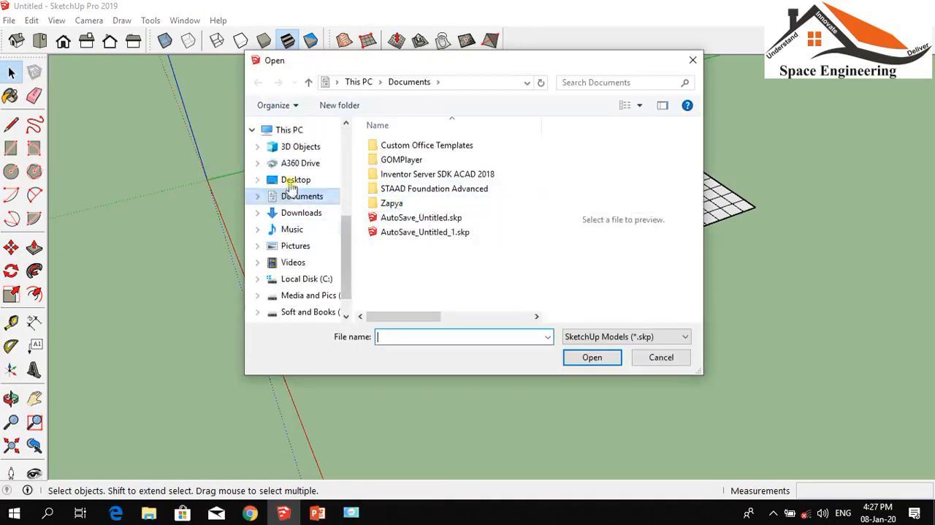
click(281, 180)
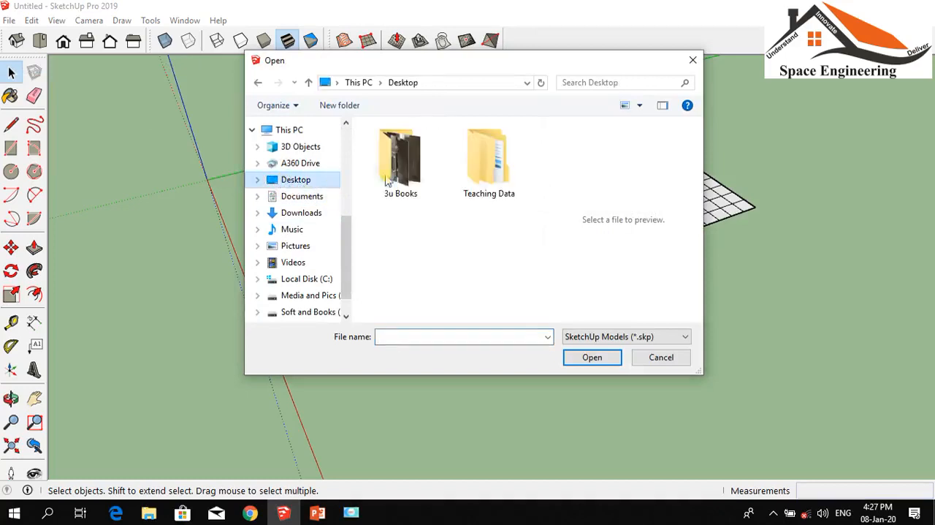
double_click(491, 175)
double_click(398, 160)
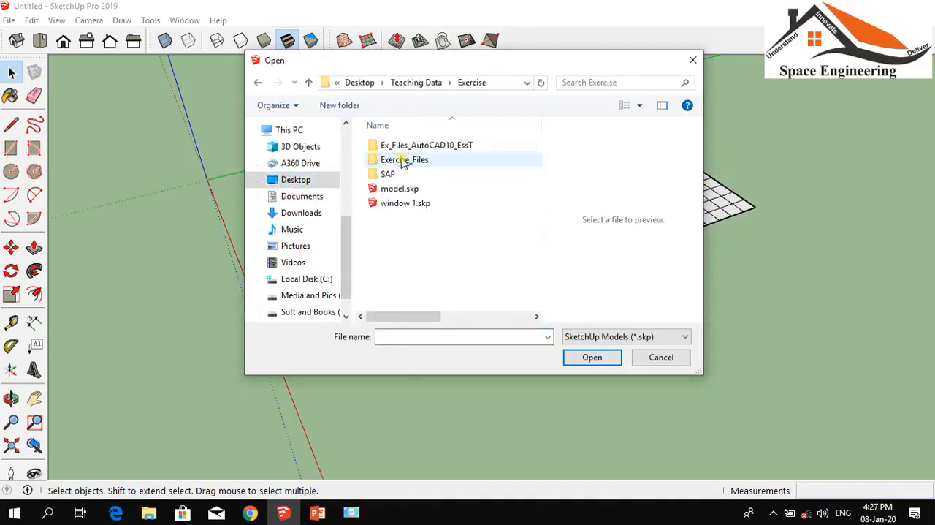
double_click(402, 160)
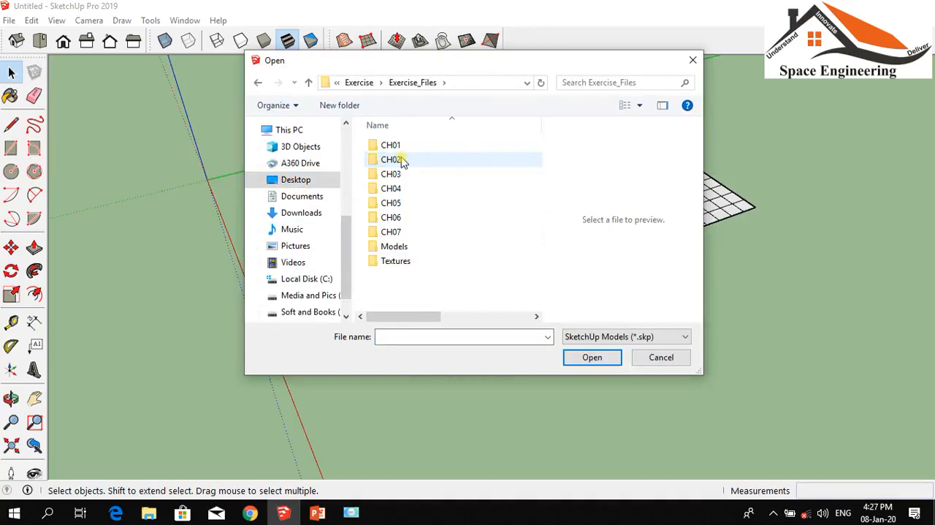
double_click(388, 189)
Preview the Townhouse_02, Townhouse_01 and CurvedObject models in the CH04 folder, and go back to Exercise_Files
click(408, 180)
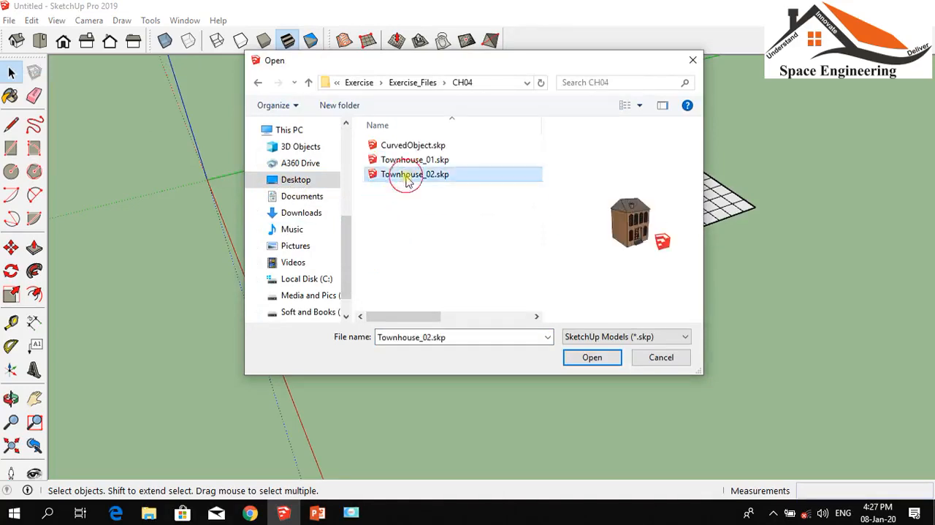
click(400, 160)
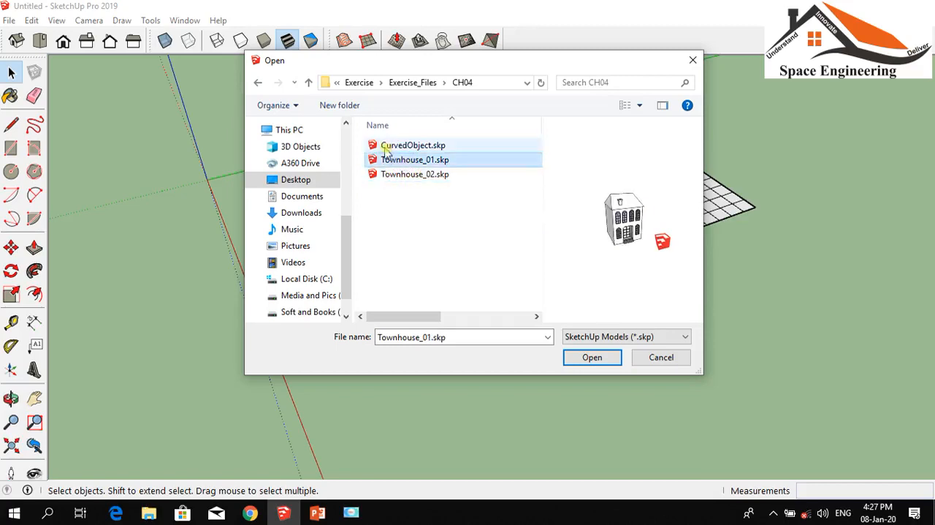
click(387, 150)
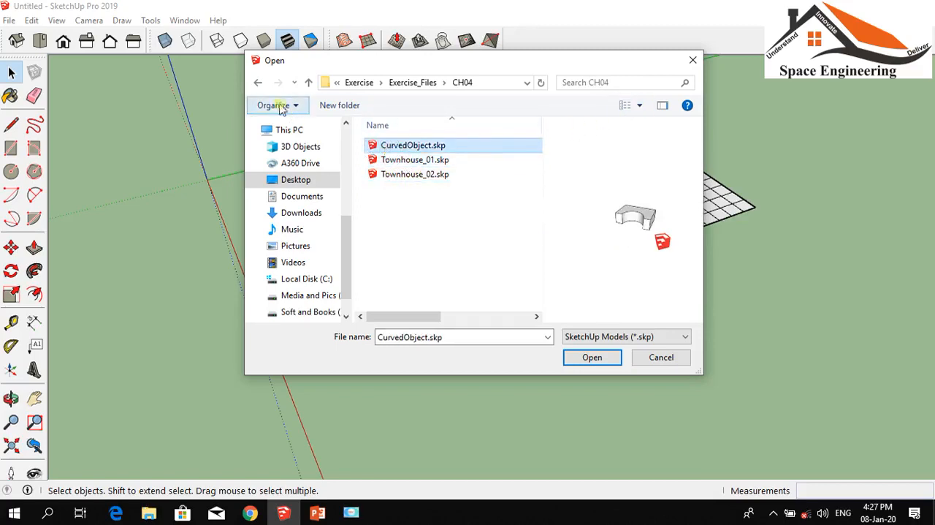
click(258, 81)
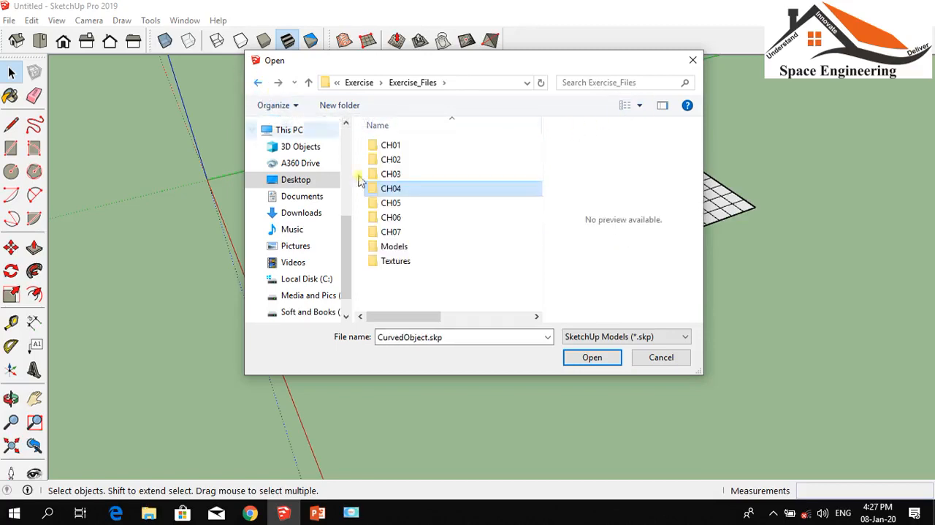
Preview the Street, Street_Scenes, Street_Styles and Townhouse models in the CH05 folder, and go back to Exercise_Files
double_click(397, 202)
click(399, 146)
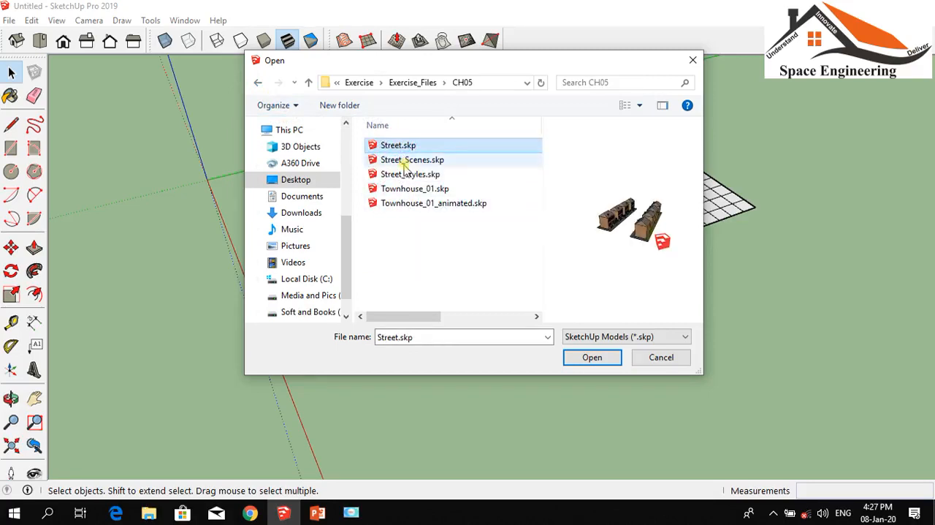
click(407, 161)
click(407, 176)
click(409, 189)
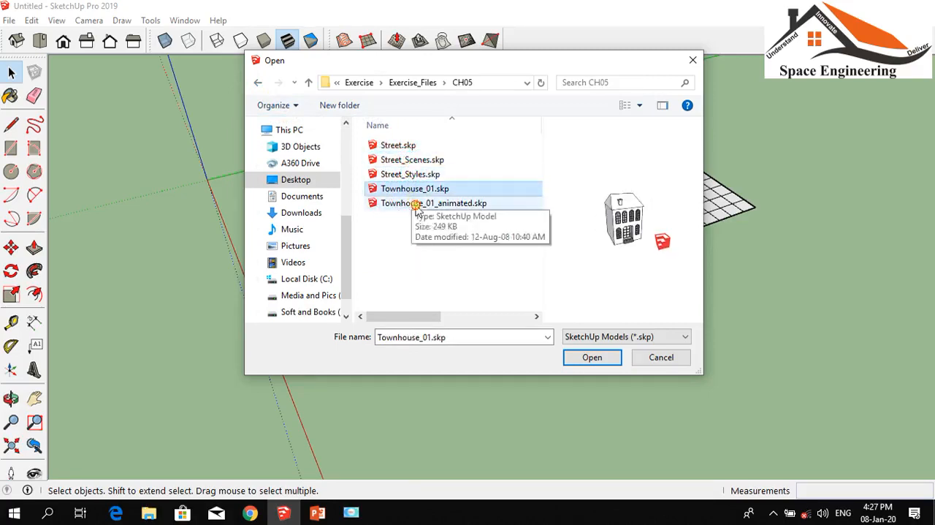
click(407, 203)
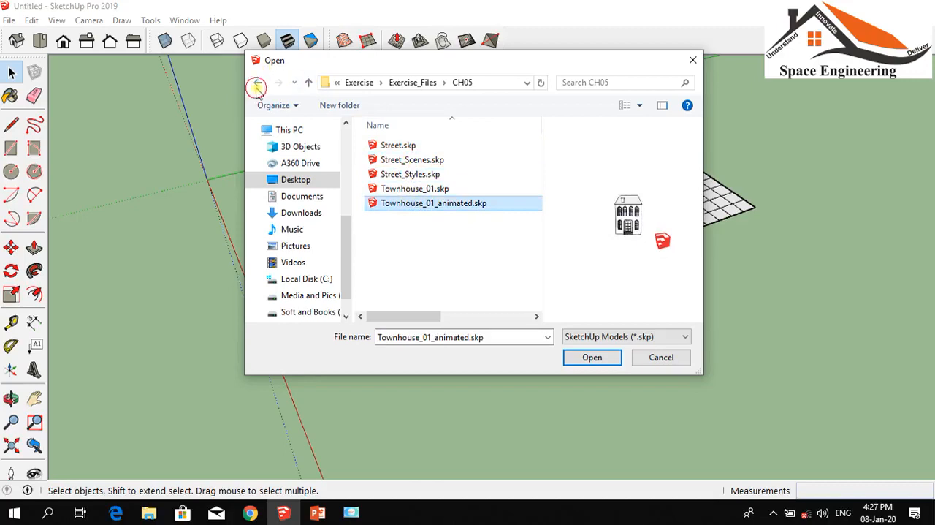
click(257, 84)
Open SmallHouse.skp from the CH06 folder without saving the changes to the untitled model
double_click(404, 217)
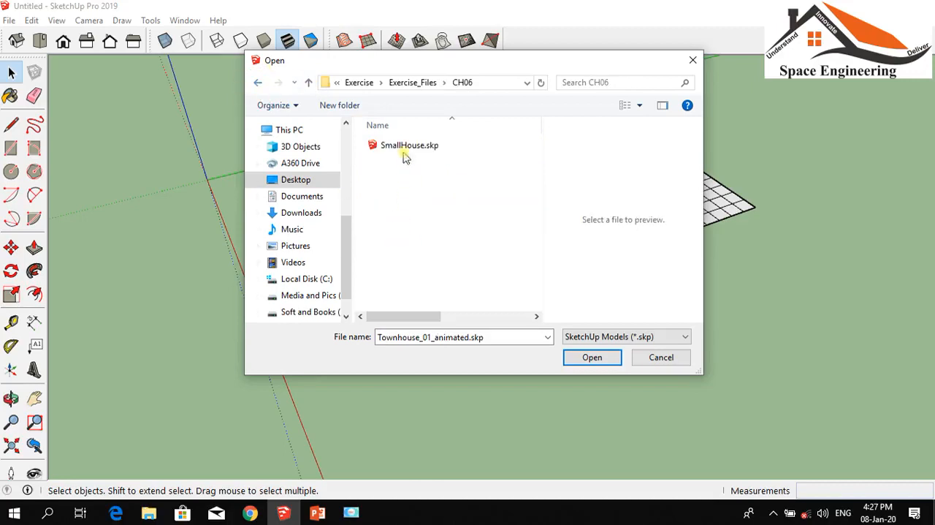
click(406, 150)
click(592, 358)
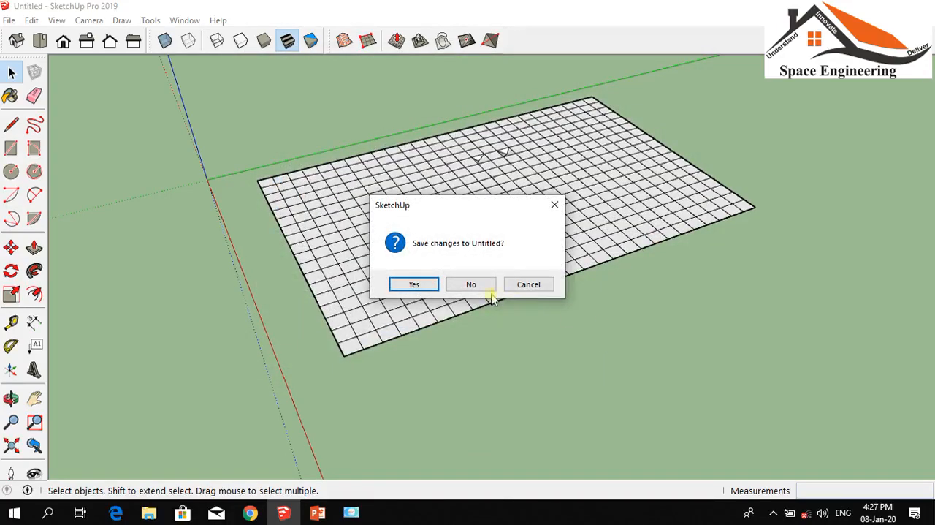
click(483, 286)
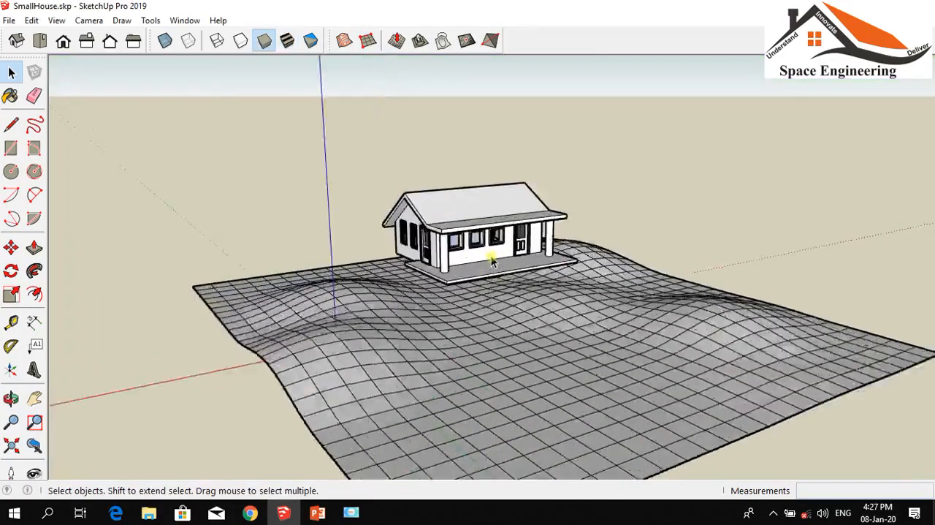
Examine the small house and the undulating terrain mesh beneath it from closer, farther and higher viewpoints
scroll(482, 270, up, 3)
scroll(497, 192, down, 4)
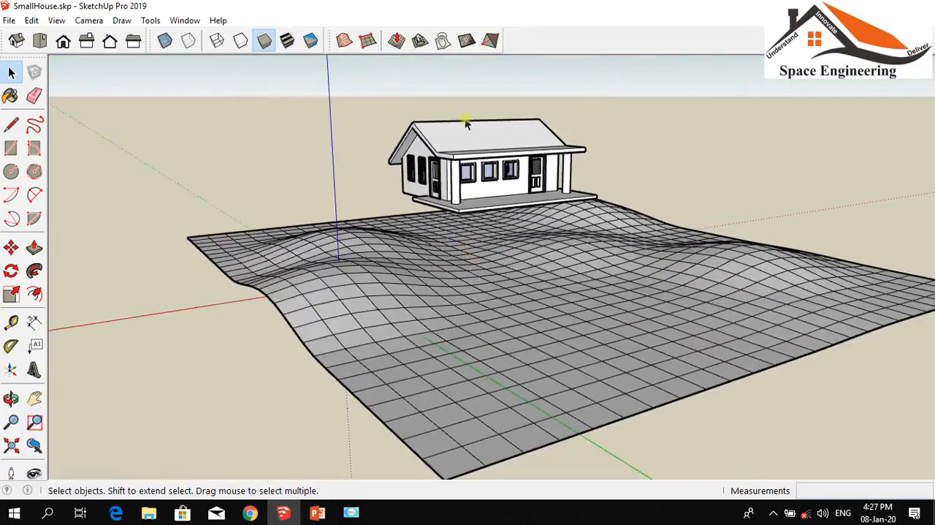
scroll(466, 124, up, 3)
scroll(490, 188, down, 2)
scroll(480, 225, up, 3)
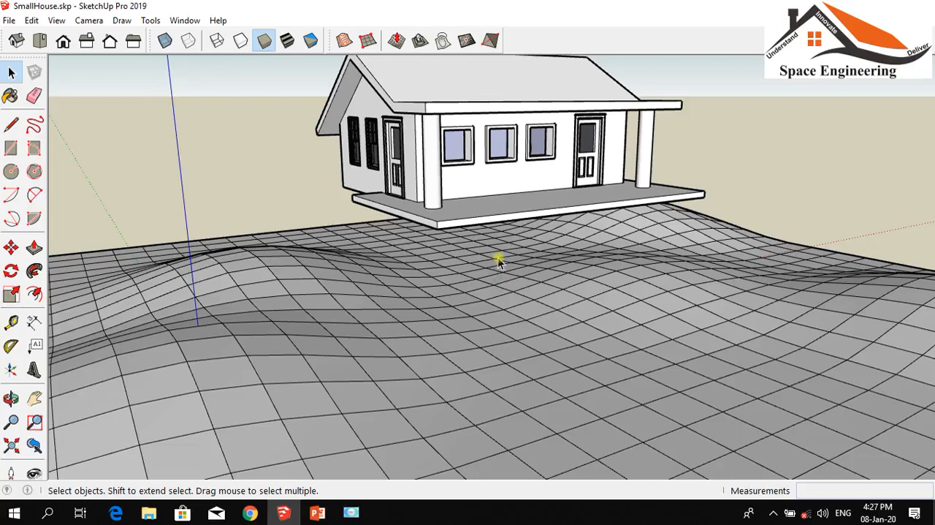
scroll(563, 199, down, 3)
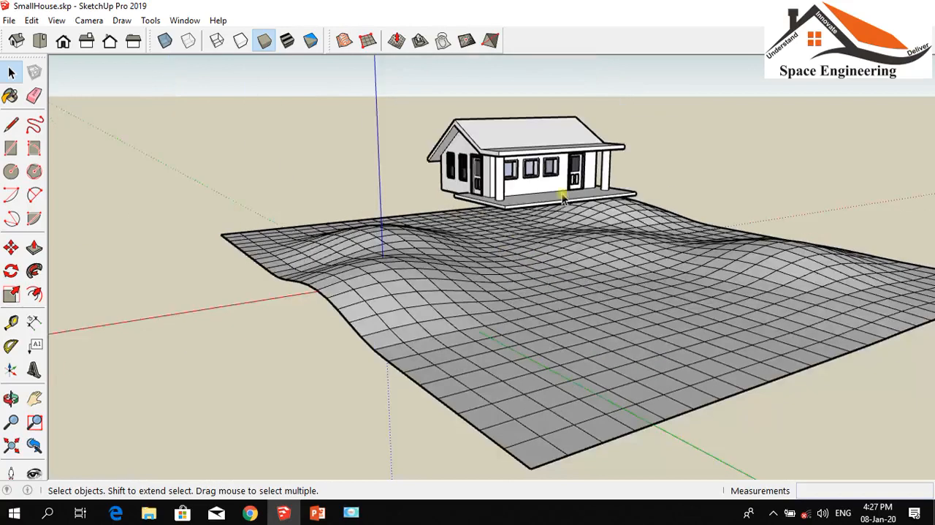
click(11, 398)
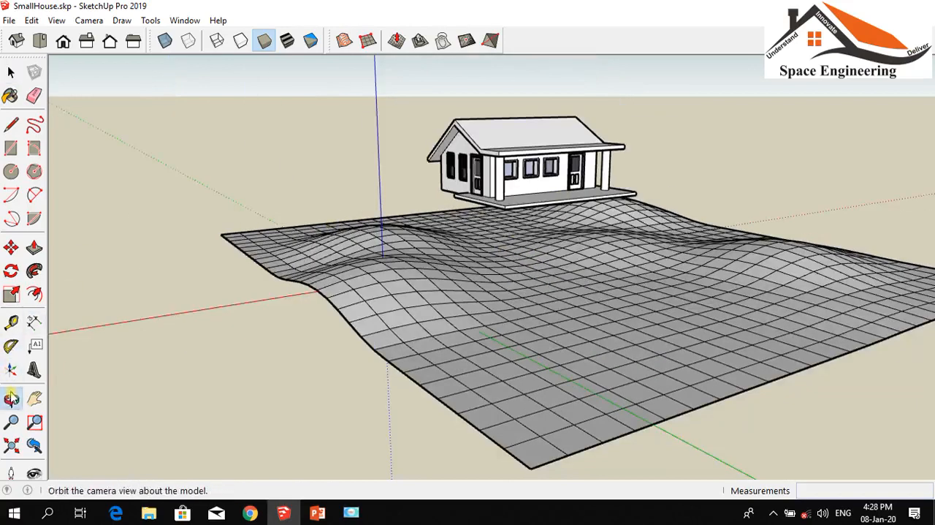
drag(305, 198, 531, 217)
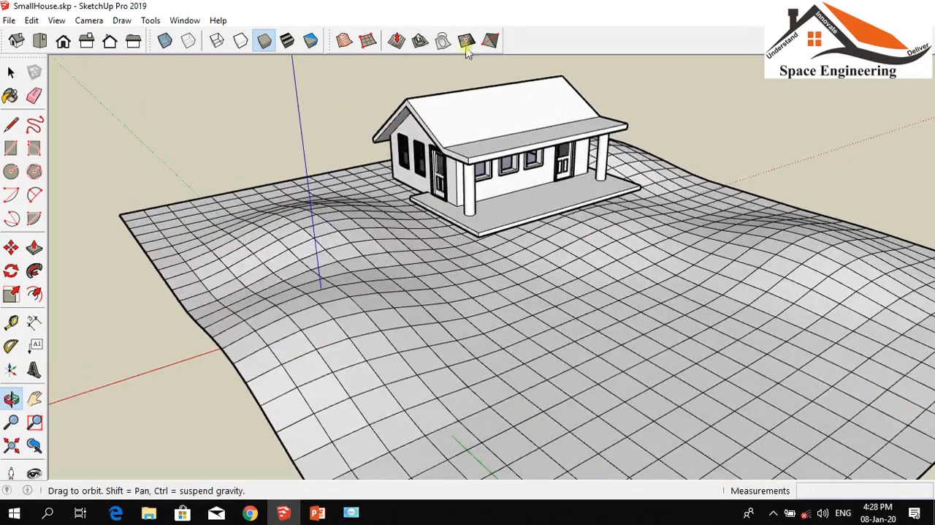
click(11, 72)
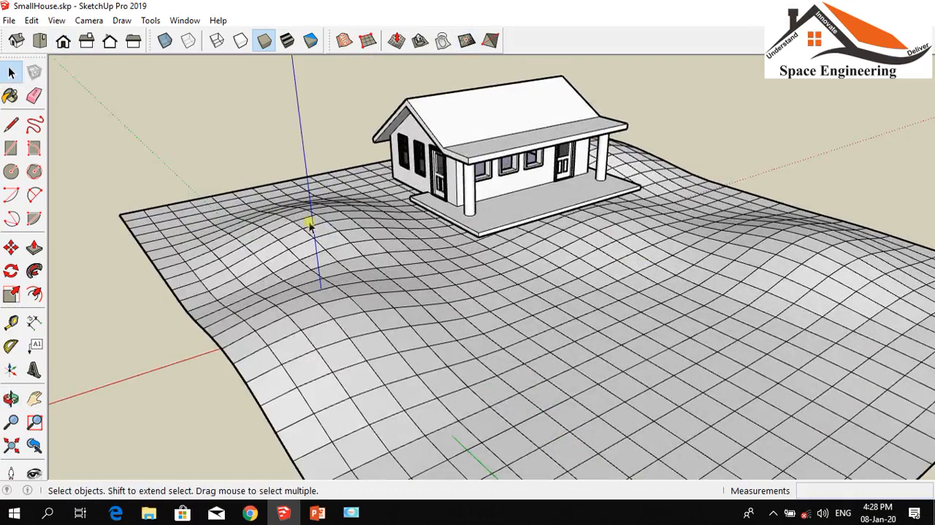
click(421, 300)
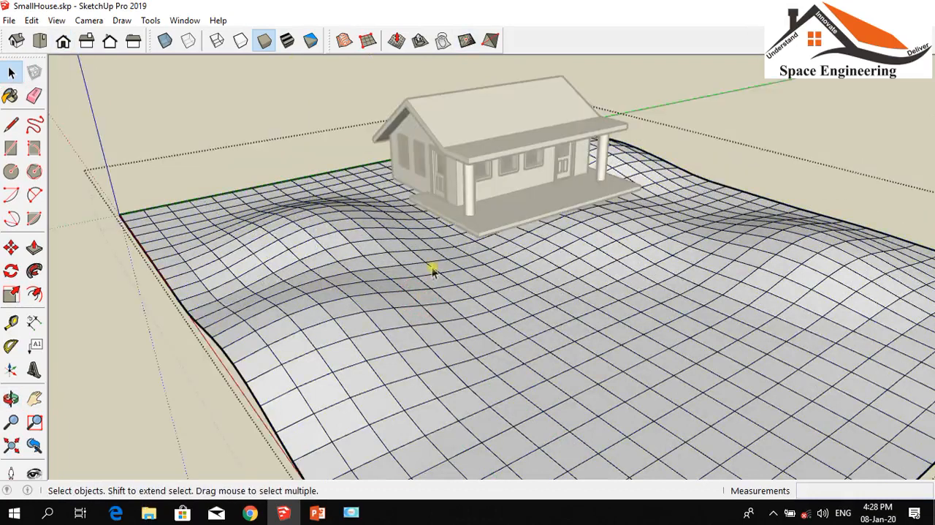
click(423, 41)
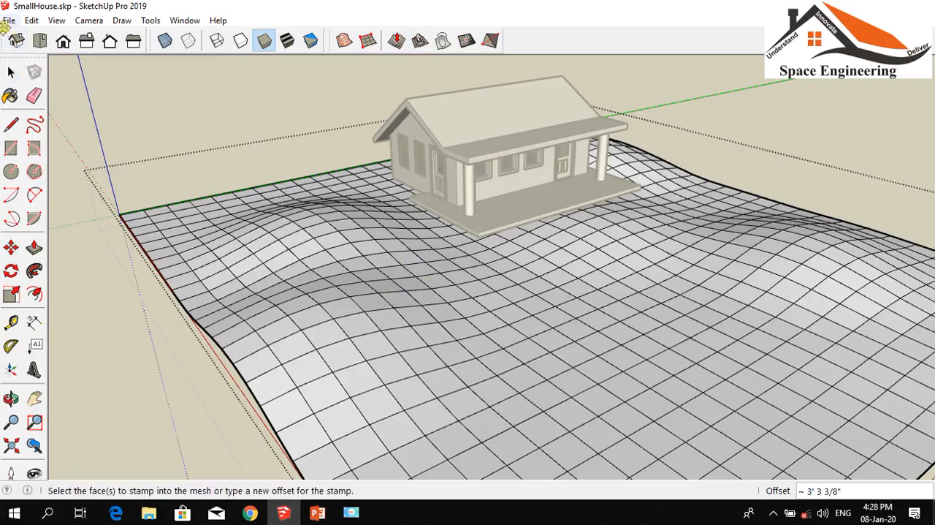
click(10, 71)
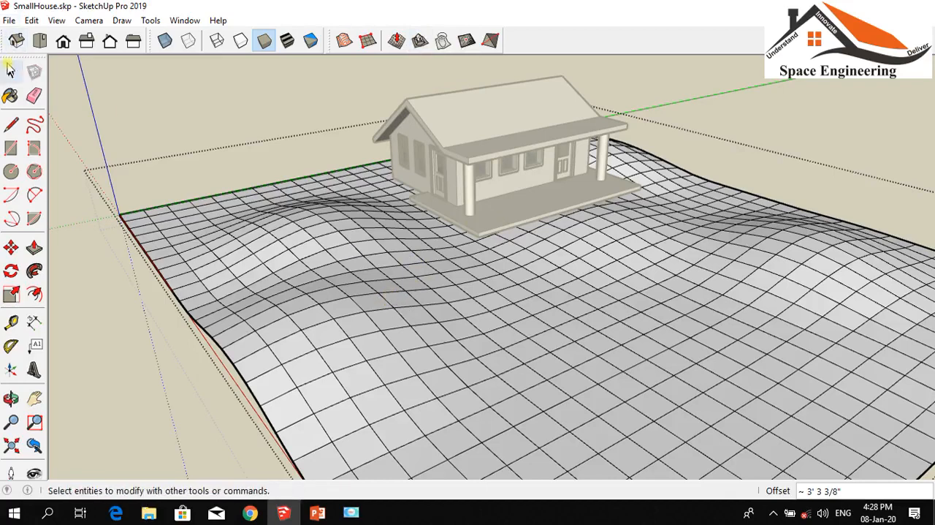
click(203, 109)
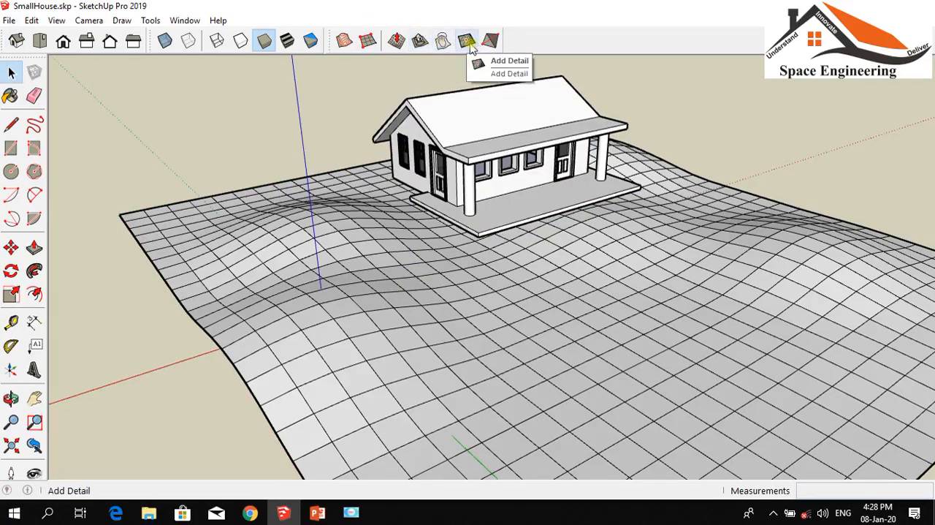
Stamp the house footprint into the terrain mesh with the ~ 3' 3 3/8" offset, raising the pad slightly above the surrounding ground at its front
click(426, 42)
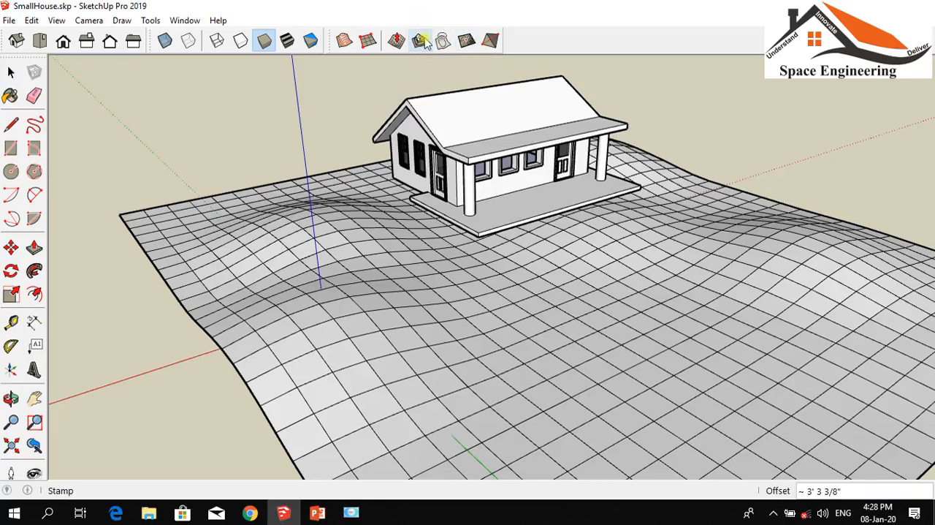
click(551, 107)
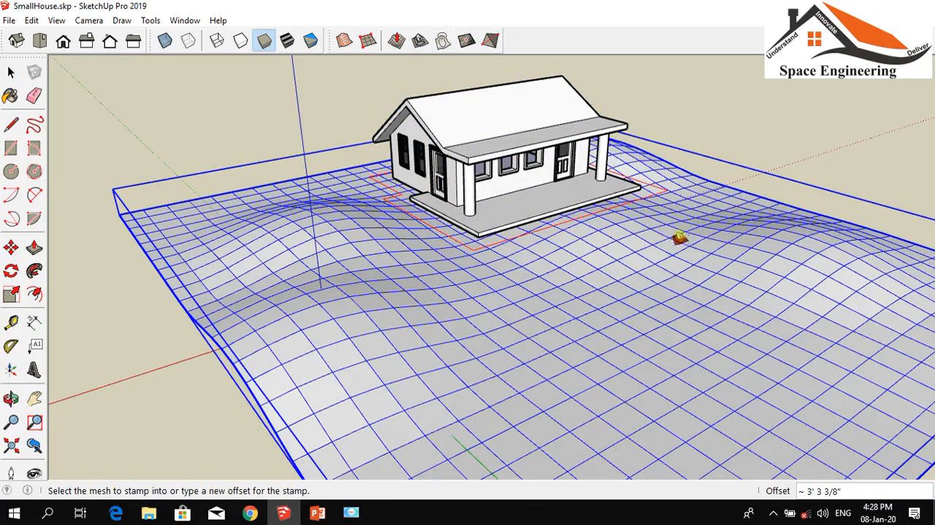
click(712, 243)
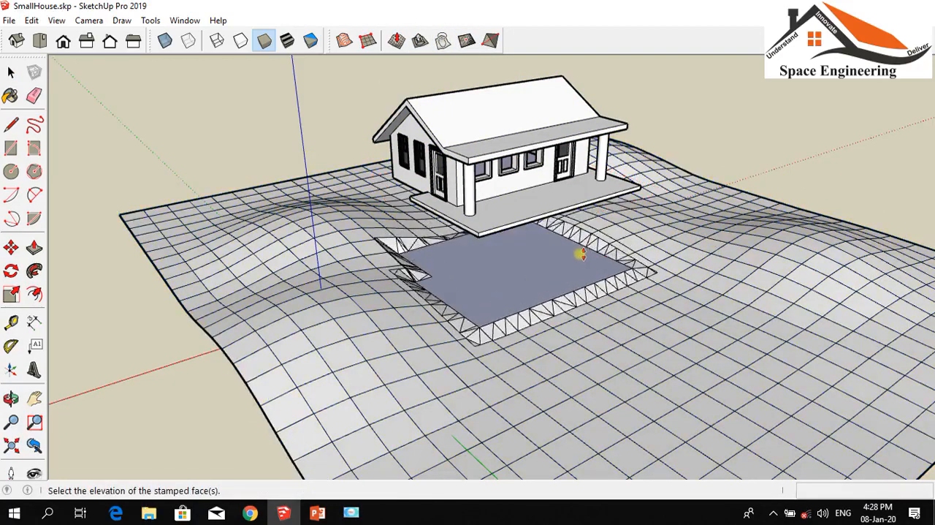
scroll(504, 269, up, 3)
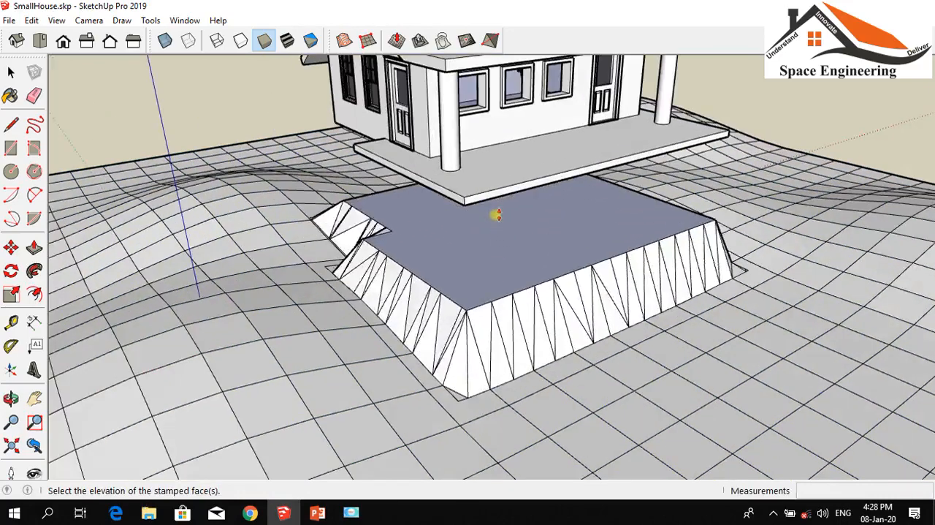
scroll(497, 253, up, 2)
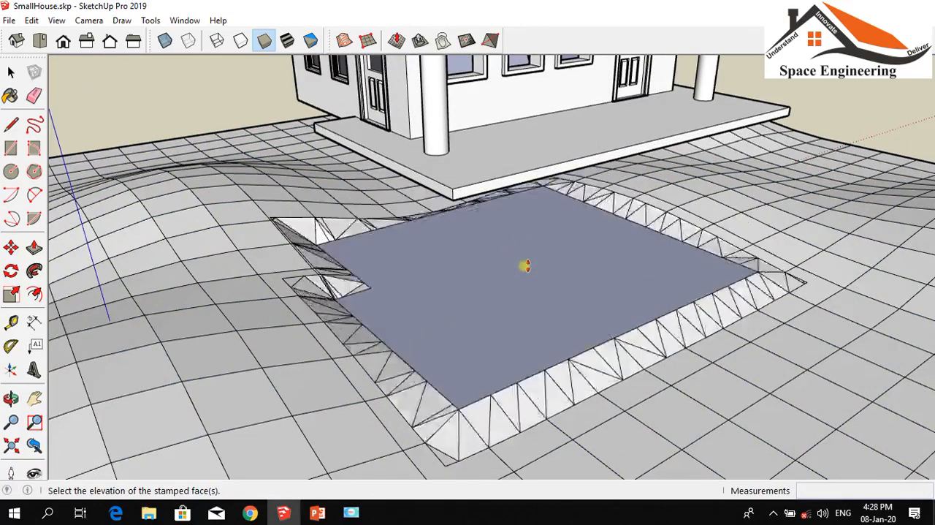
scroll(523, 244, up, 2)
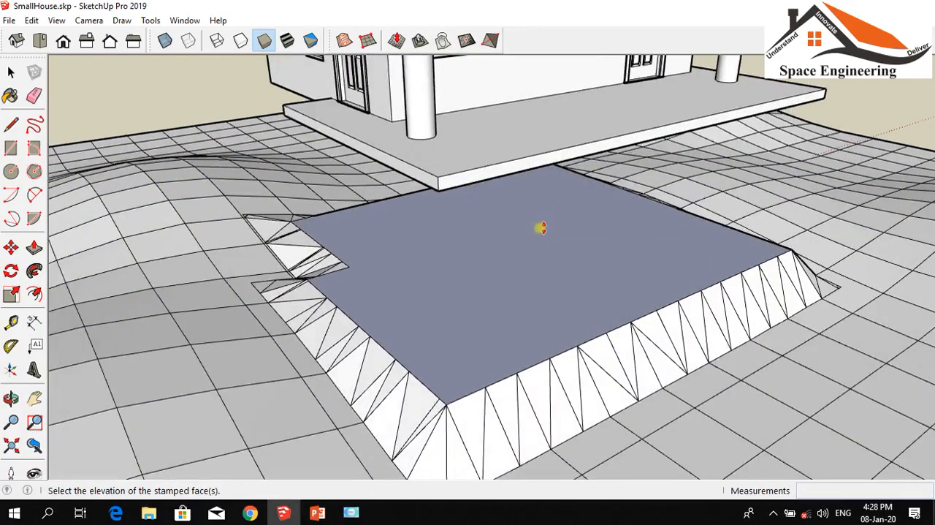
click(540, 228)
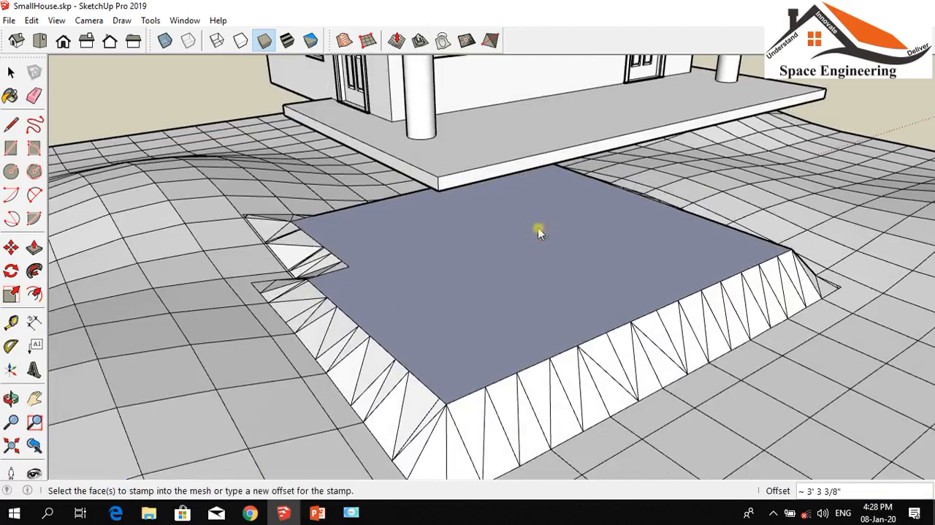
scroll(504, 249, down, 4)
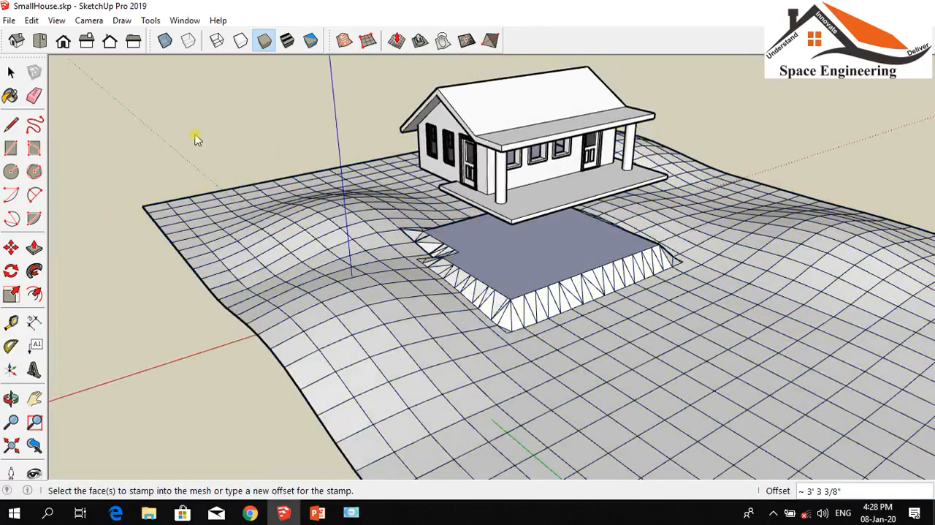
Move the house down onto the stamped pad so its porch slab sits on the flat face, and deselect it
click(11, 72)
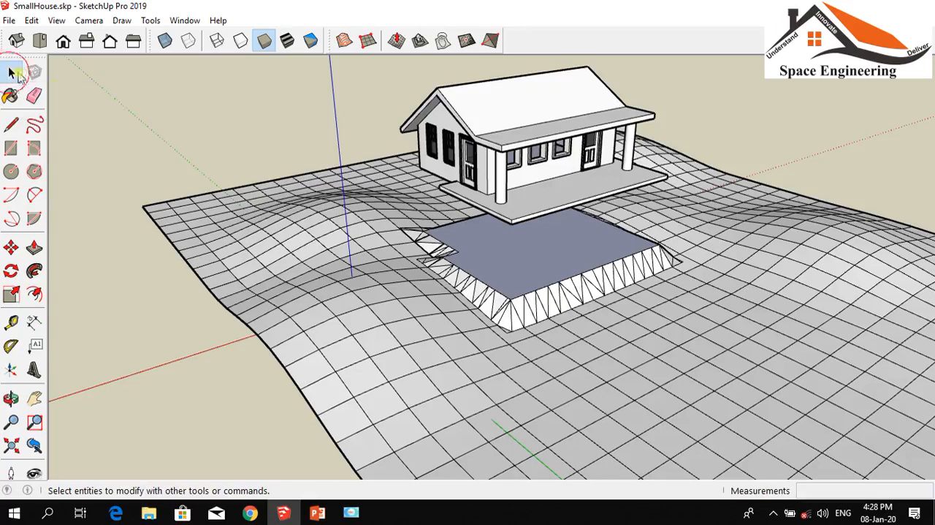
click(482, 141)
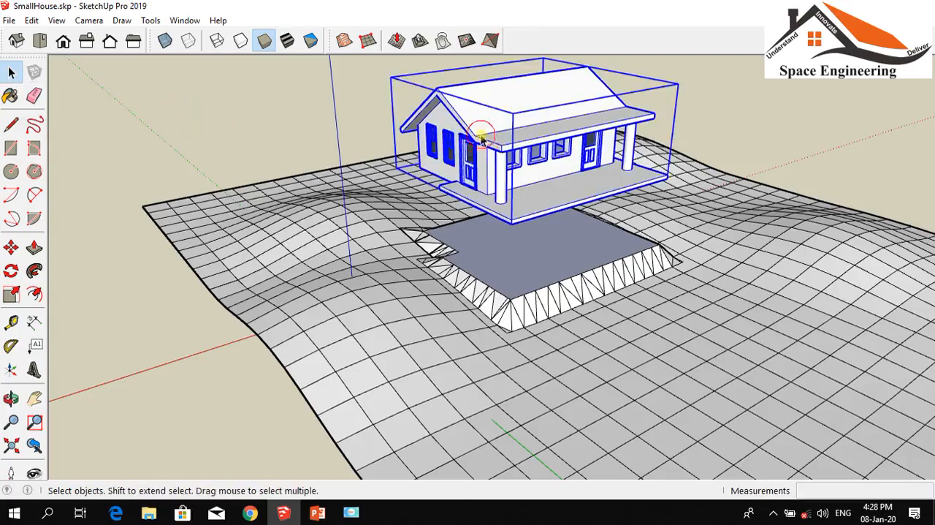
click(11, 248)
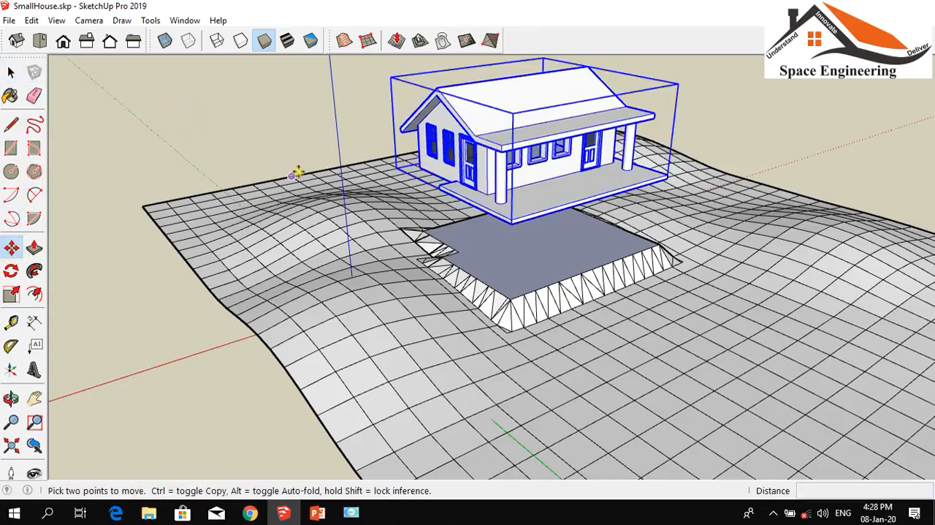
click(547, 145)
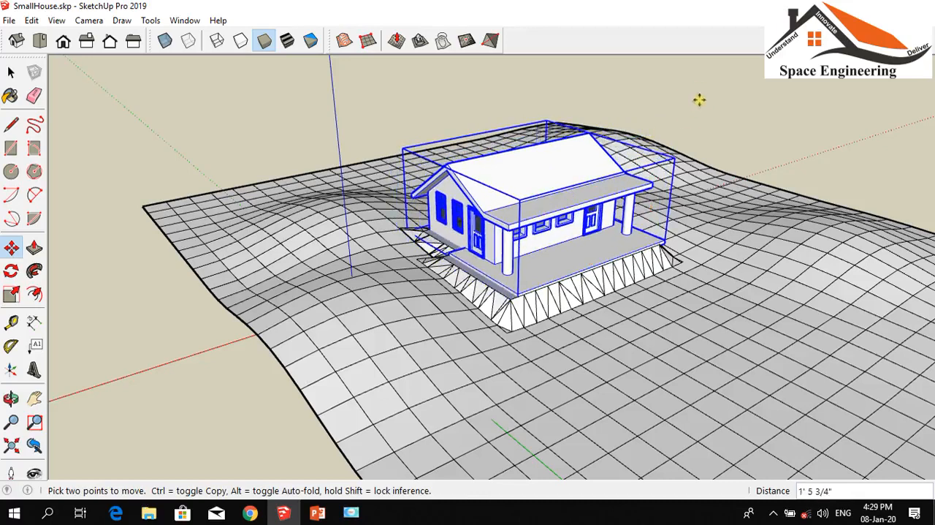
key(Escape)
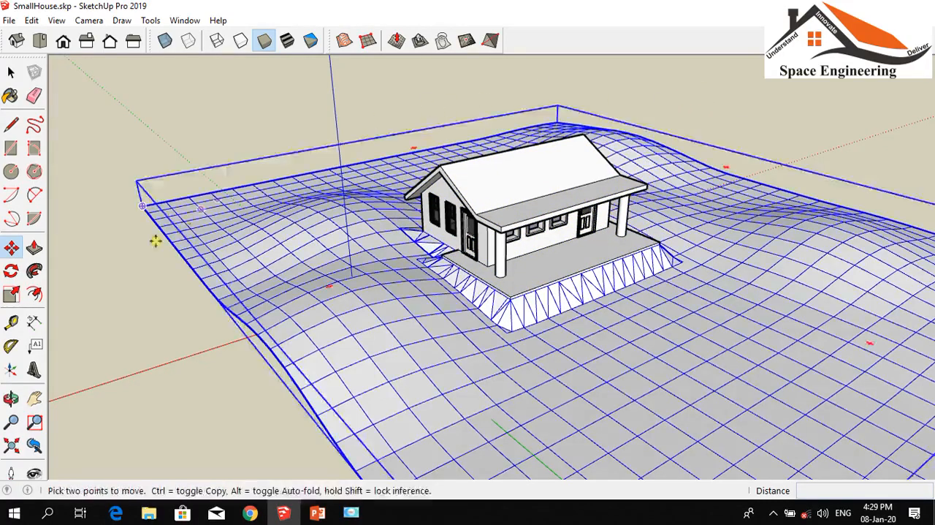
Inspect the house on its stamped pad by viewing the terrain from the rear, gable and front sides
click(11, 398)
drag(334, 307, 736, 269)
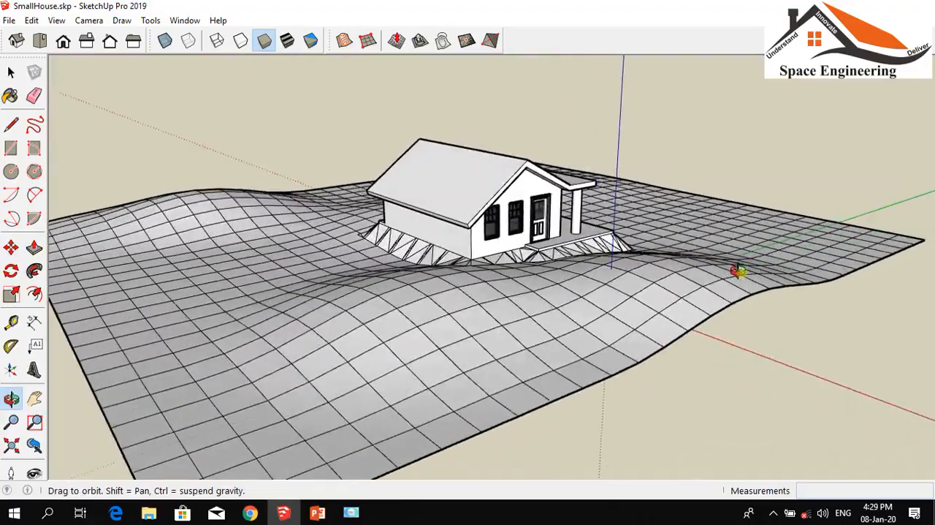
drag(330, 277, 747, 308)
scroll(717, 306, up, 4)
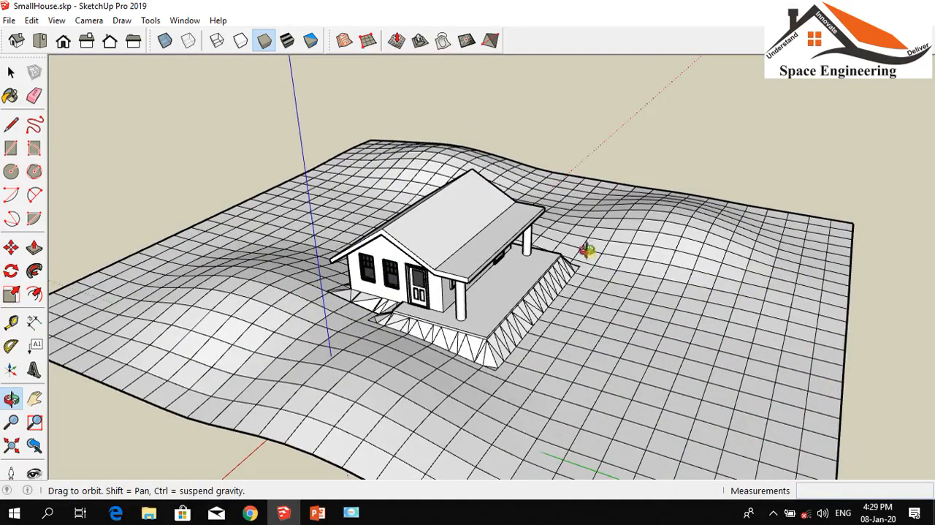
Unhide the curved path strip above the terrain beside the house by displaying hidden geometry for its selection, and turn that display off again
click(56, 21)
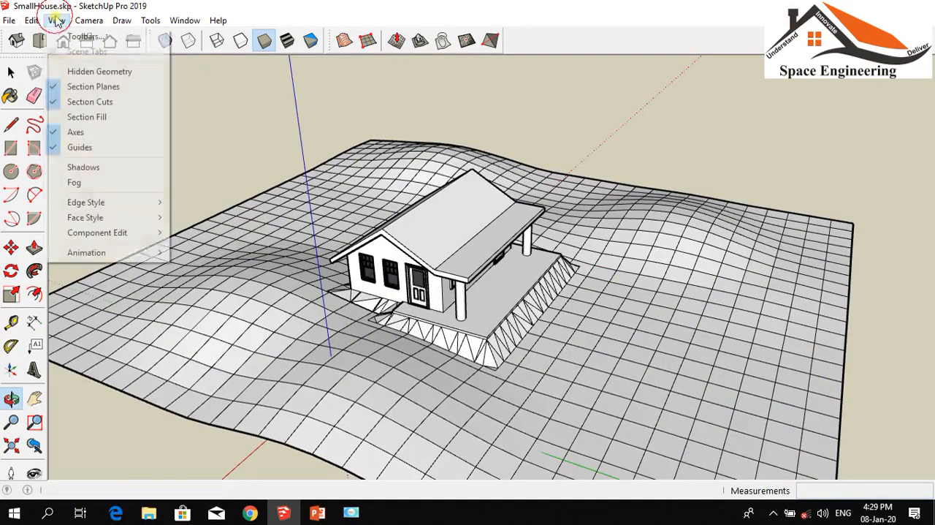
click(75, 71)
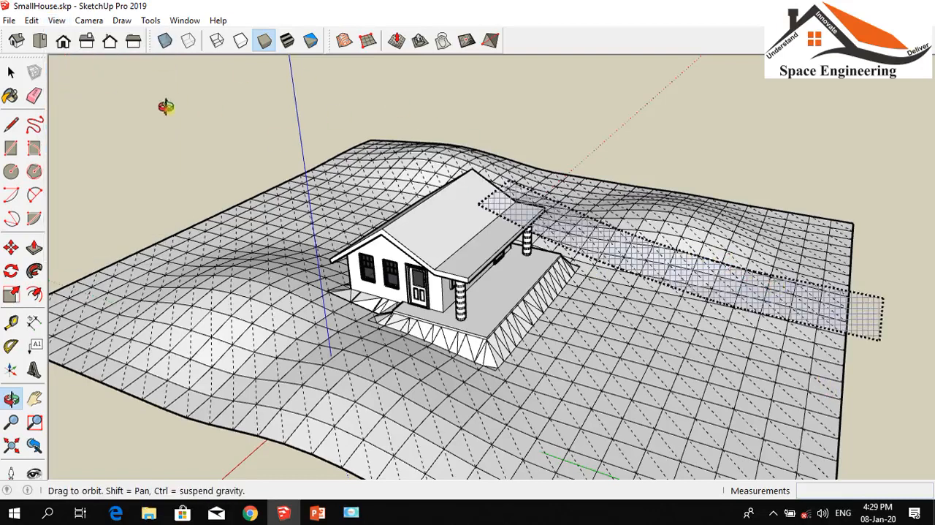
click(9, 73)
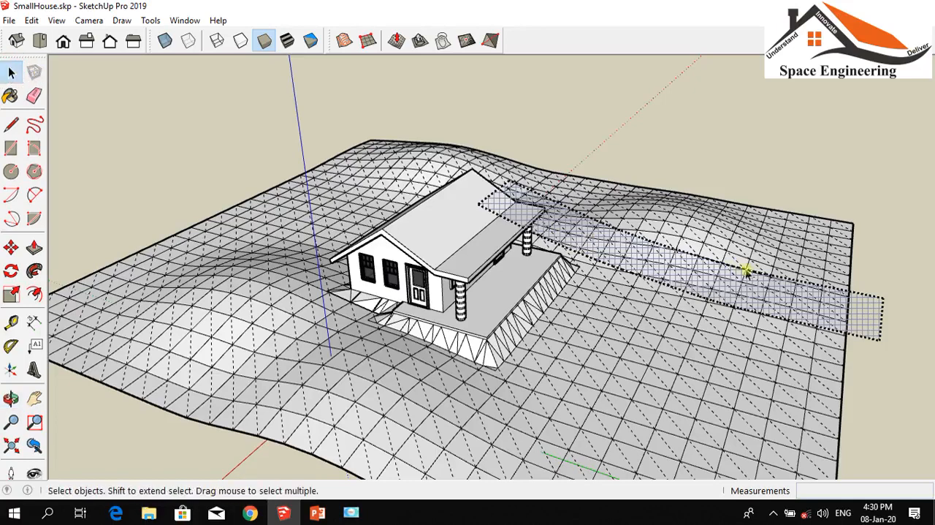
click(866, 319)
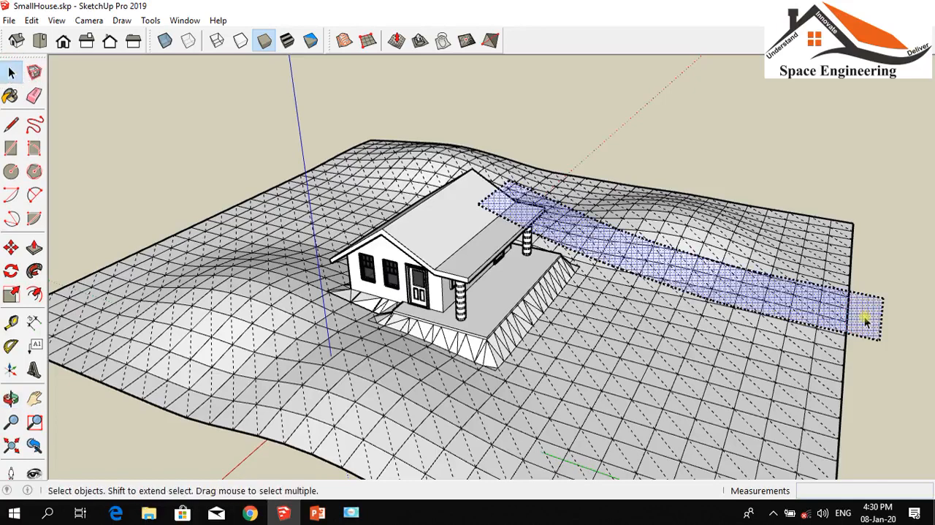
right_click(866, 319)
click(863, 356)
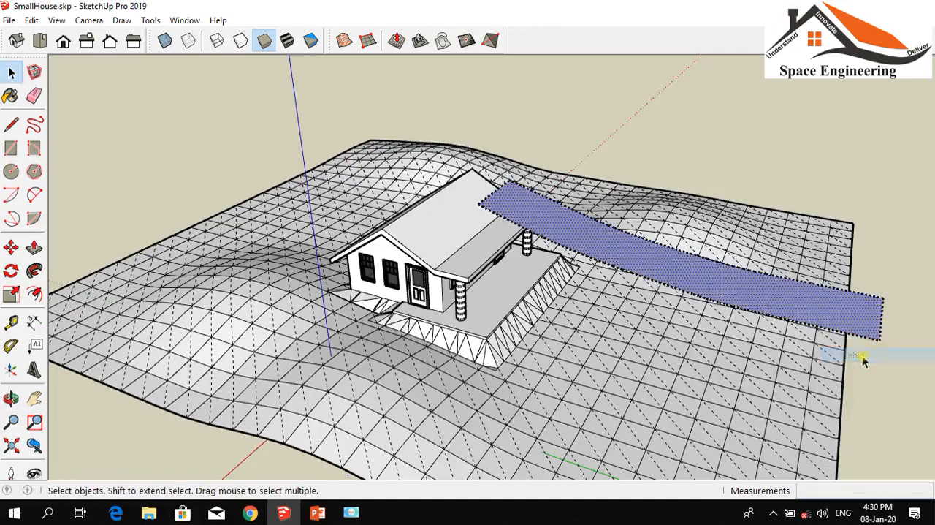
click(56, 20)
click(58, 74)
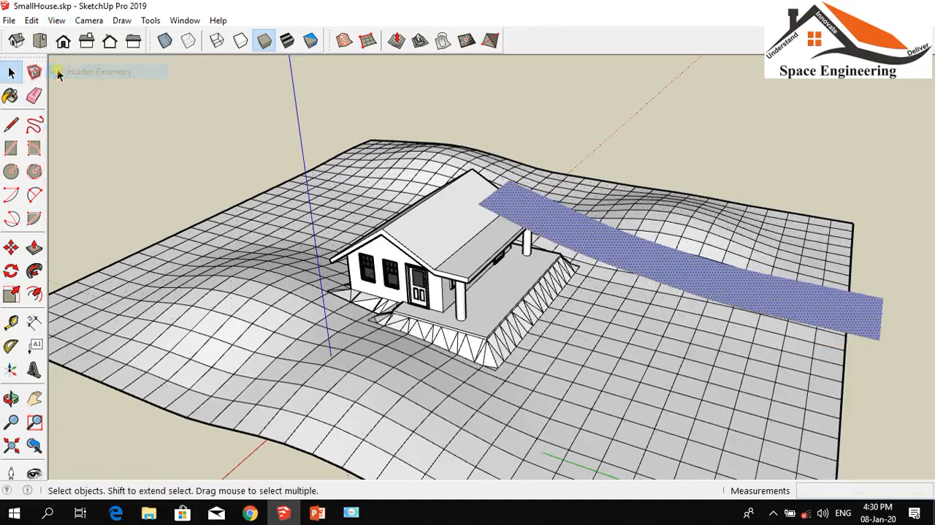
Show the model from the top in parallel projection
scroll(785, 251, up, 4)
scroll(407, 76, down, 4)
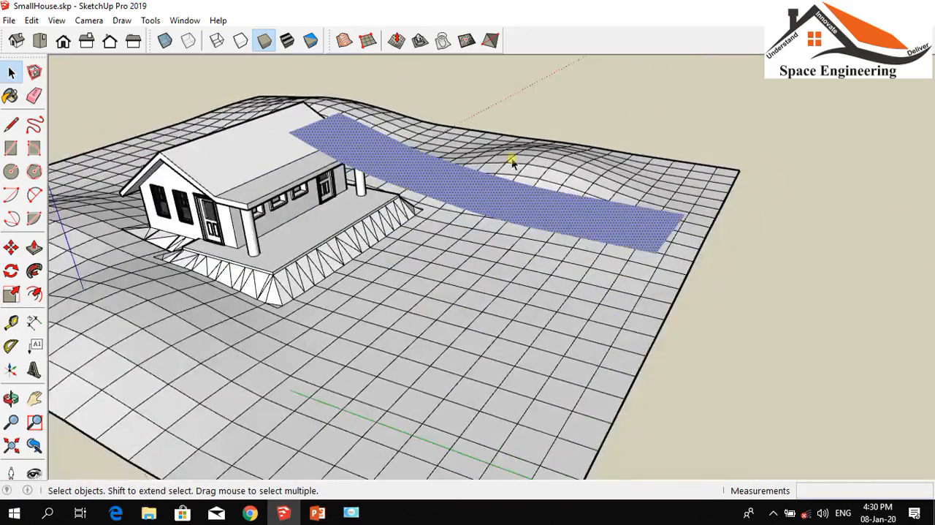
scroll(464, 211, up, 5)
scroll(538, 204, down, 3)
scroll(599, 217, down, 2)
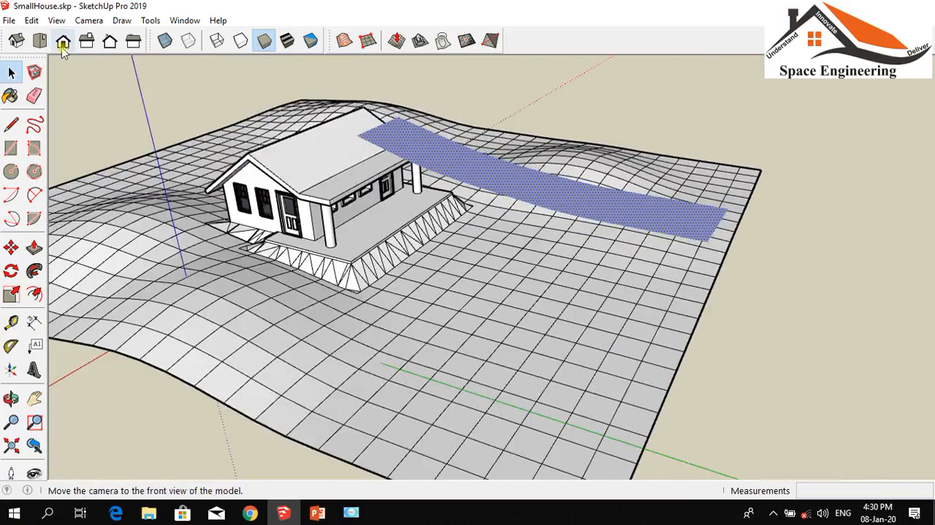
click(39, 41)
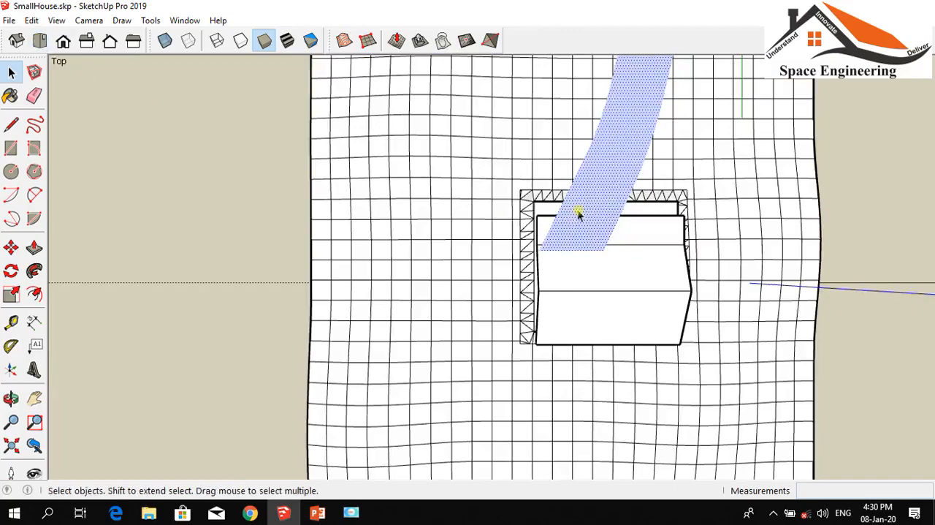
scroll(637, 195, up, 3)
scroll(580, 226, up, 2)
scroll(496, 256, down, 3)
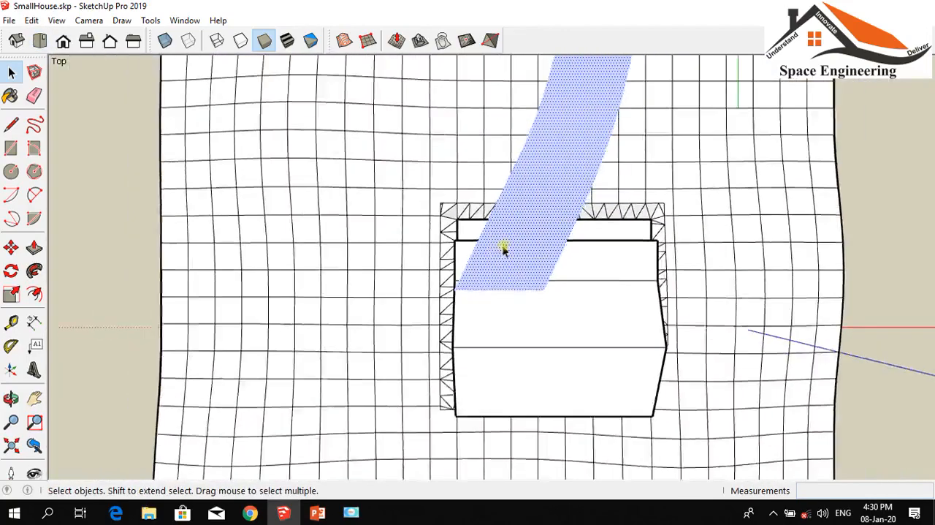
scroll(503, 249, down, 4)
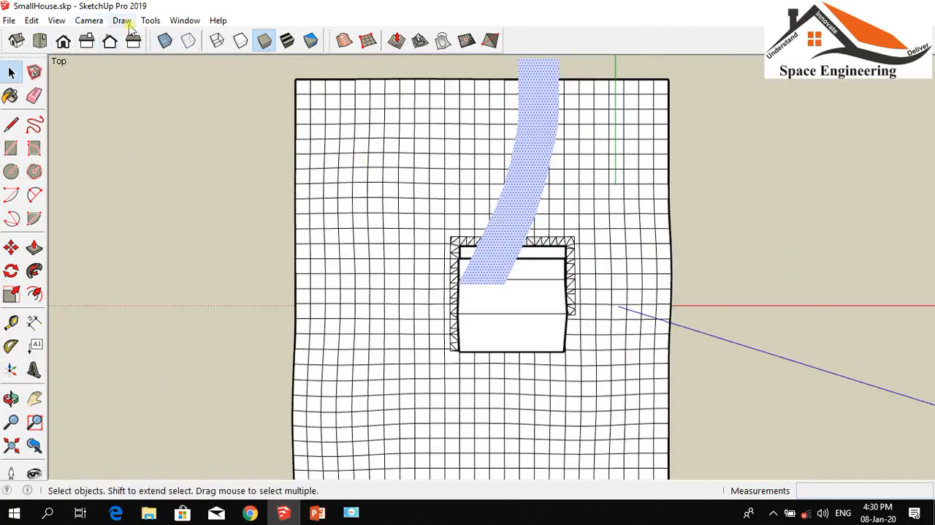
click(76, 21)
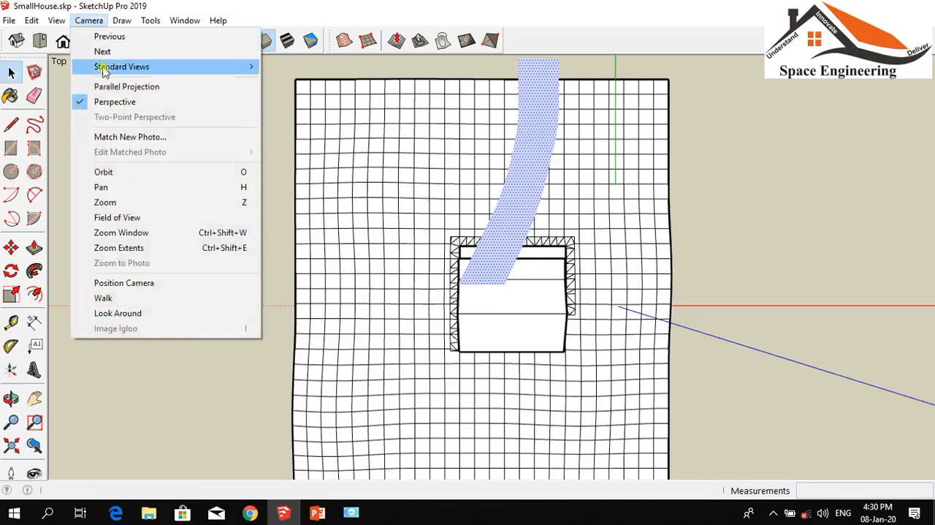
click(115, 87)
scroll(468, 248, down, 1)
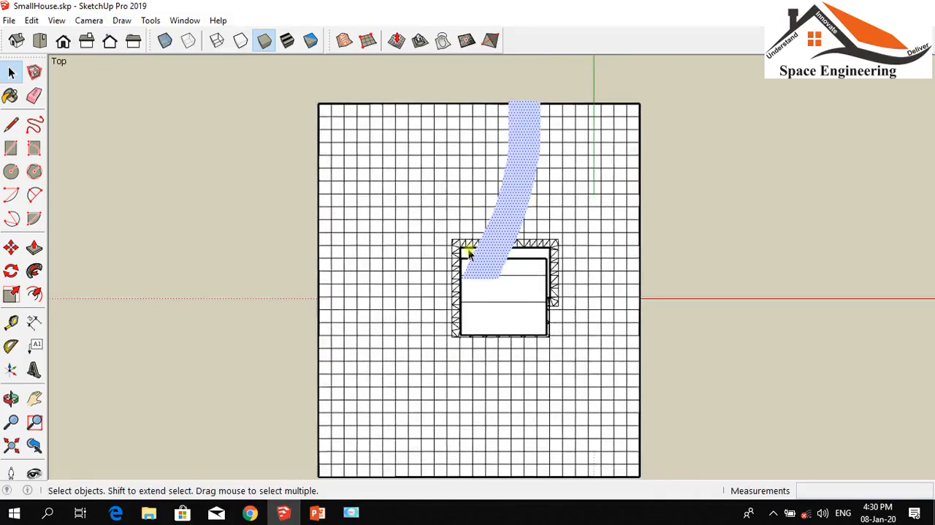
Move the curved path strip about 18' 8" away from the house so its near end meets the outer edge of the stamped pad
scroll(478, 192, up, 2)
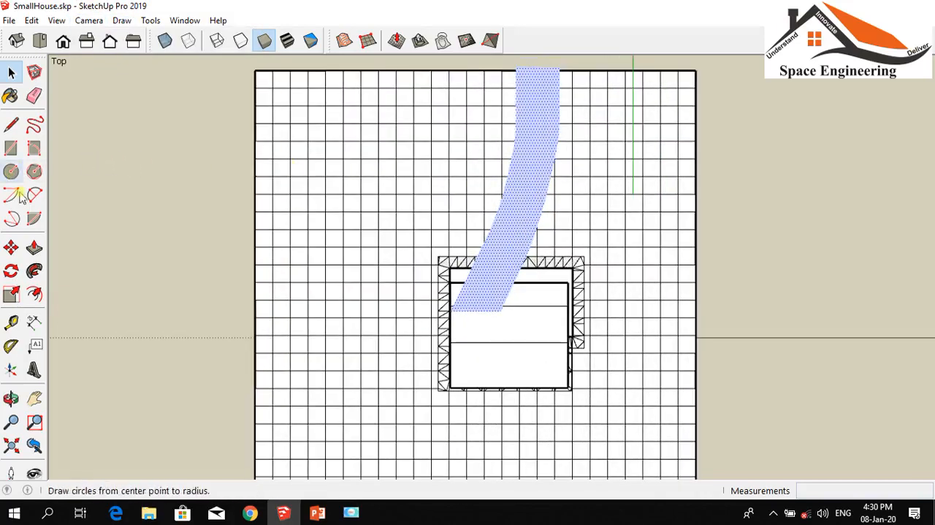
click(11, 248)
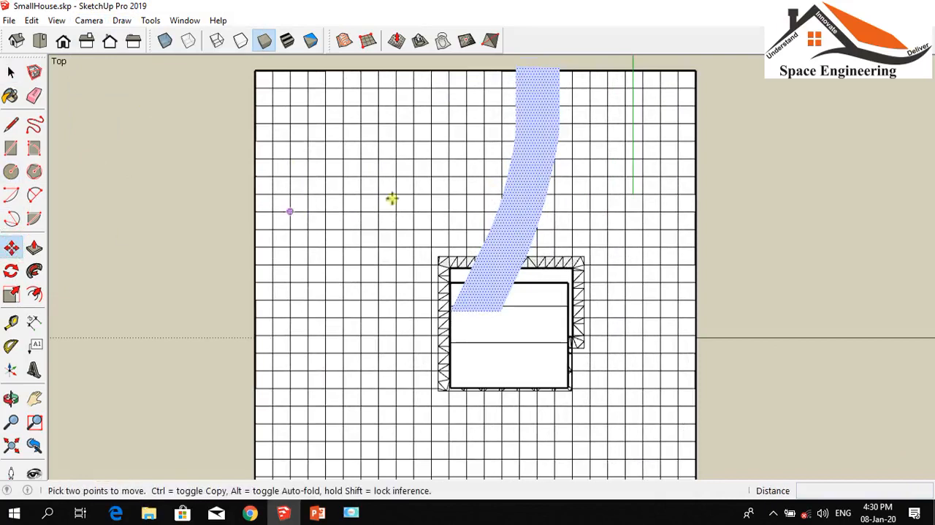
click(485, 275)
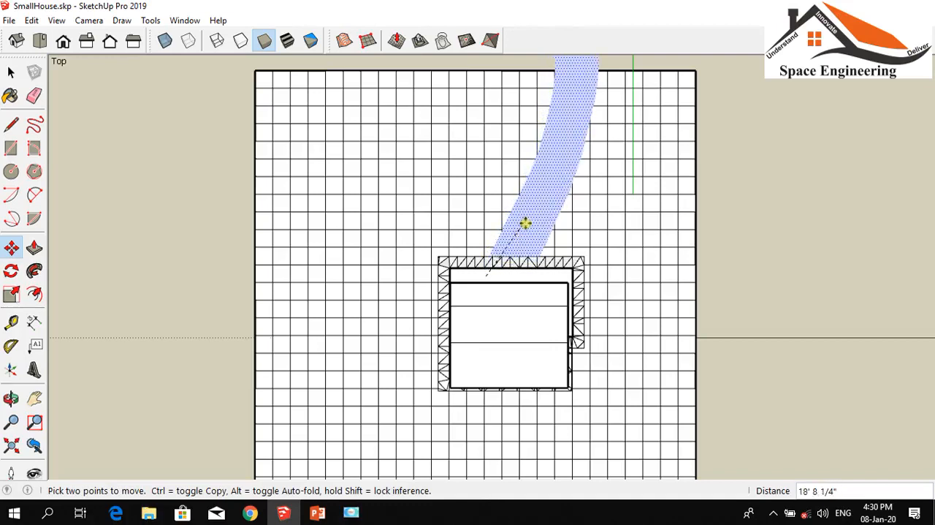
click(525, 221)
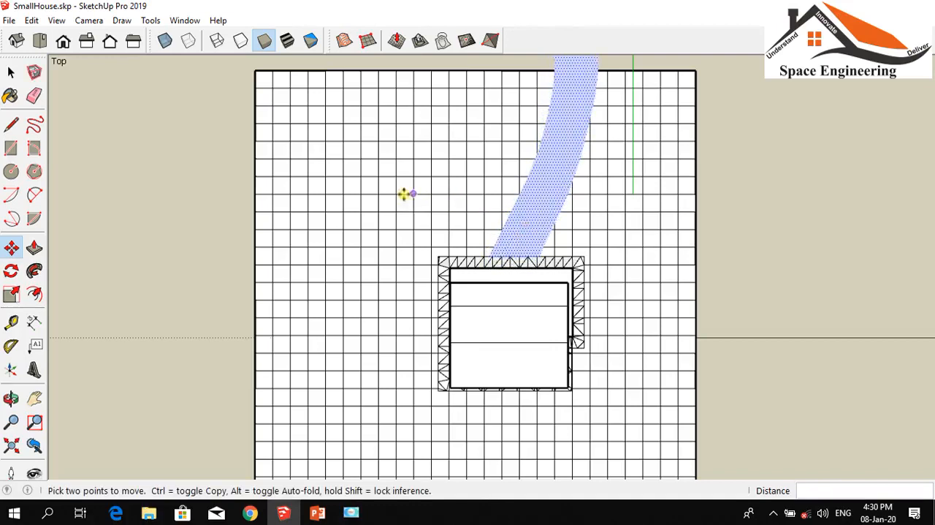
scroll(405, 192, down, 2)
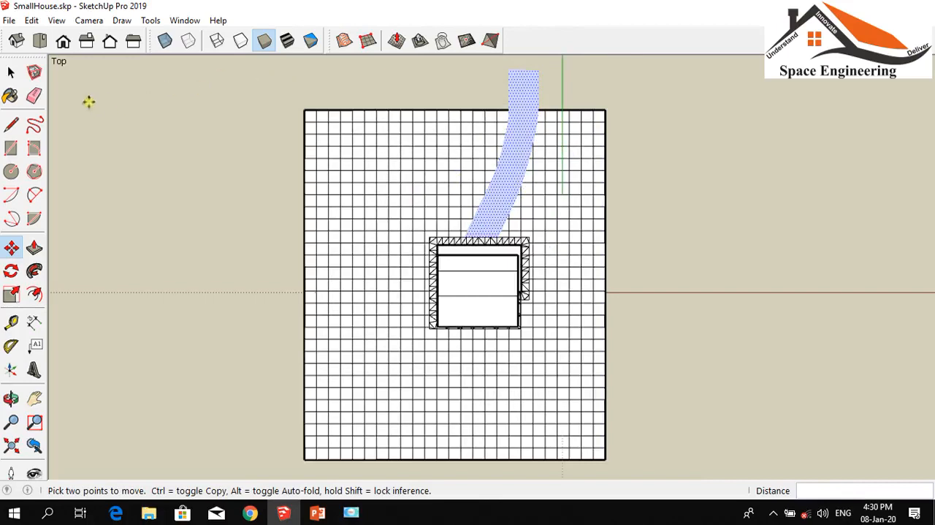
Switch to the isometric view, turn the model towards the house's gable side, and deselect the path strip
click(16, 40)
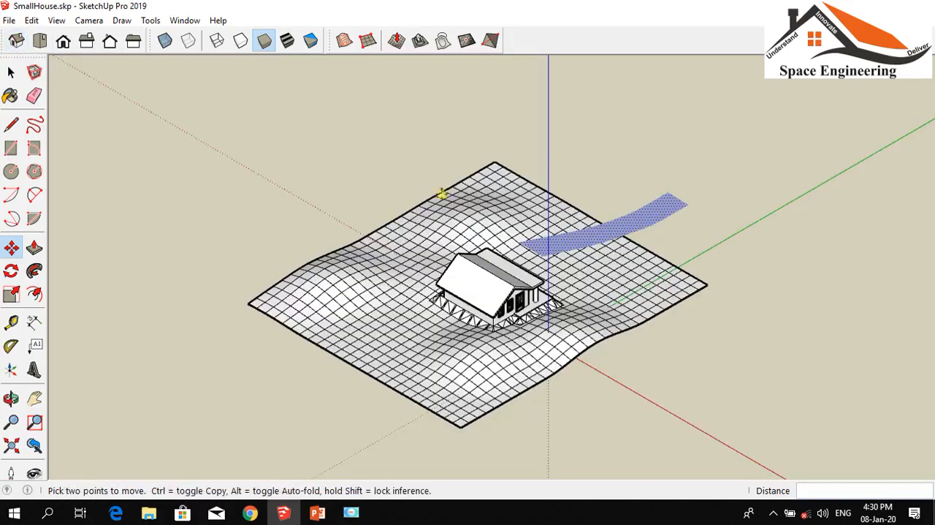
scroll(601, 244, up, 5)
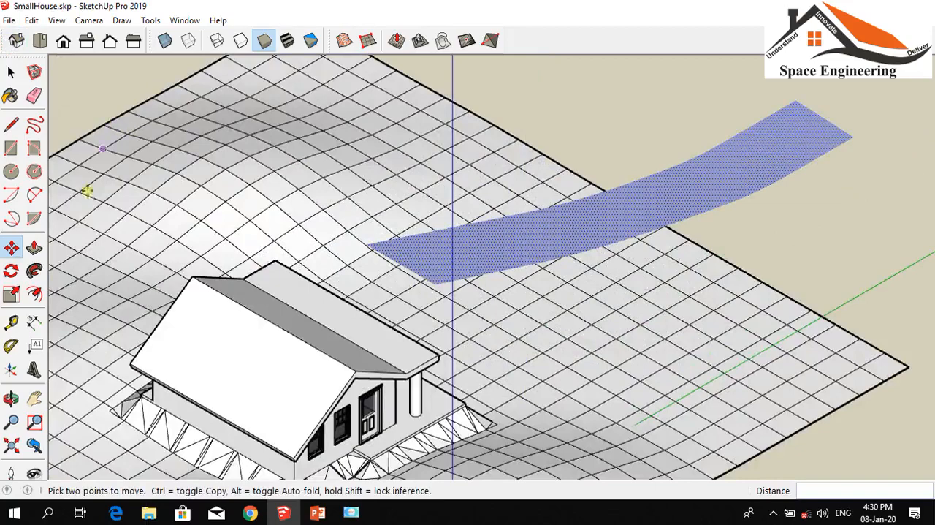
click(11, 398)
drag(187, 240, 444, 198)
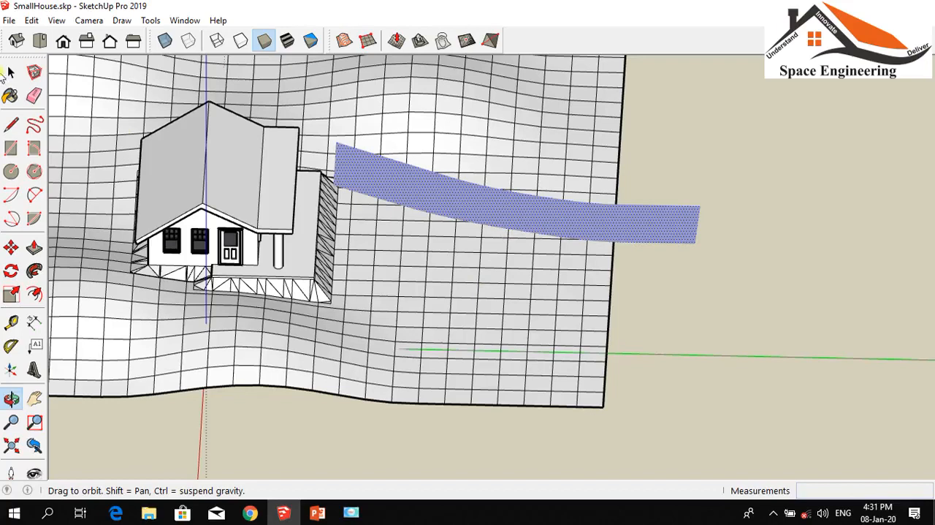
click(10, 71)
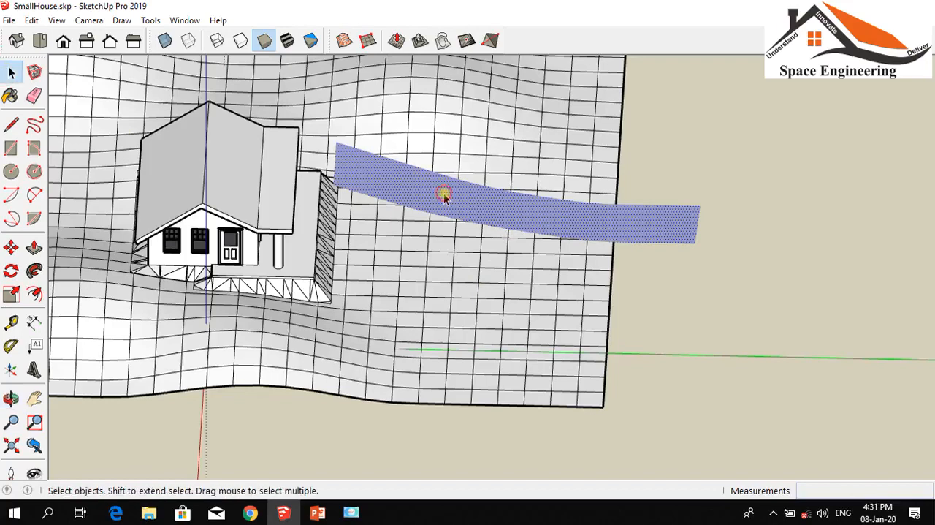
double_click(502, 209)
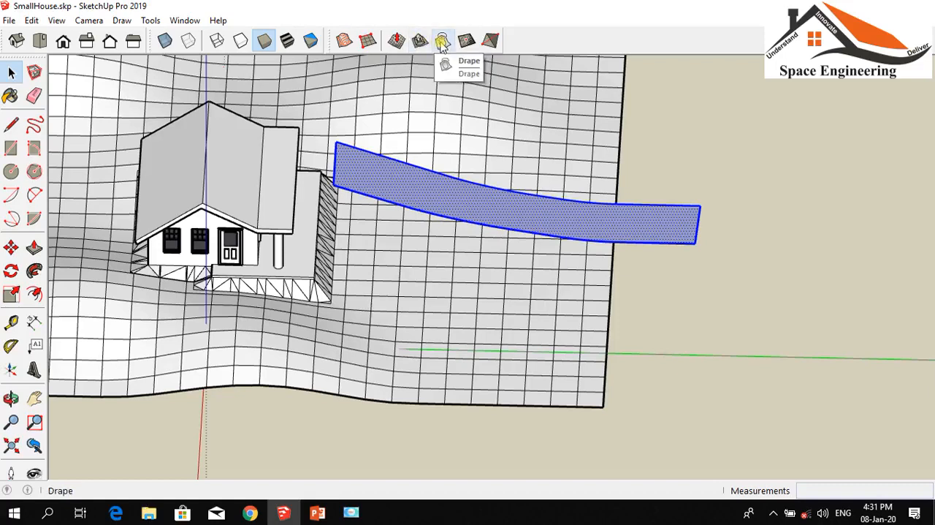
click(793, 151)
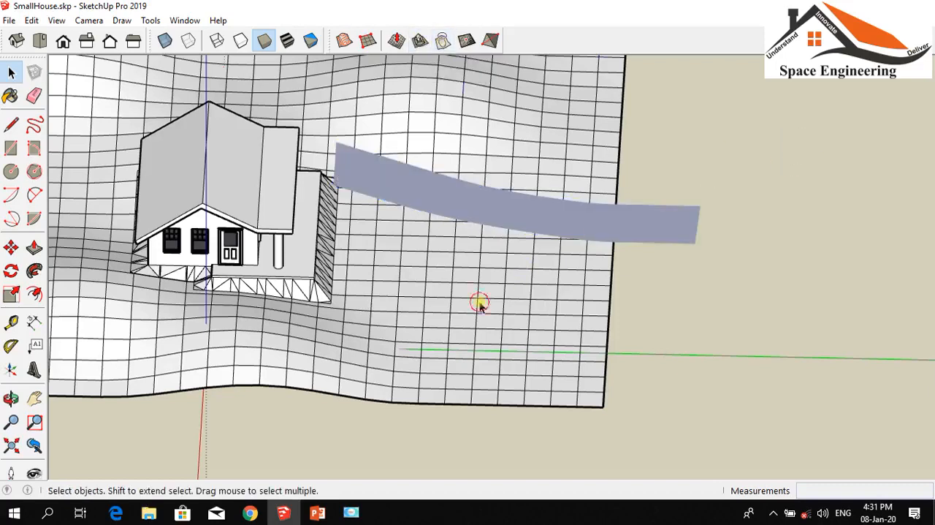
click(480, 304)
double_click(494, 250)
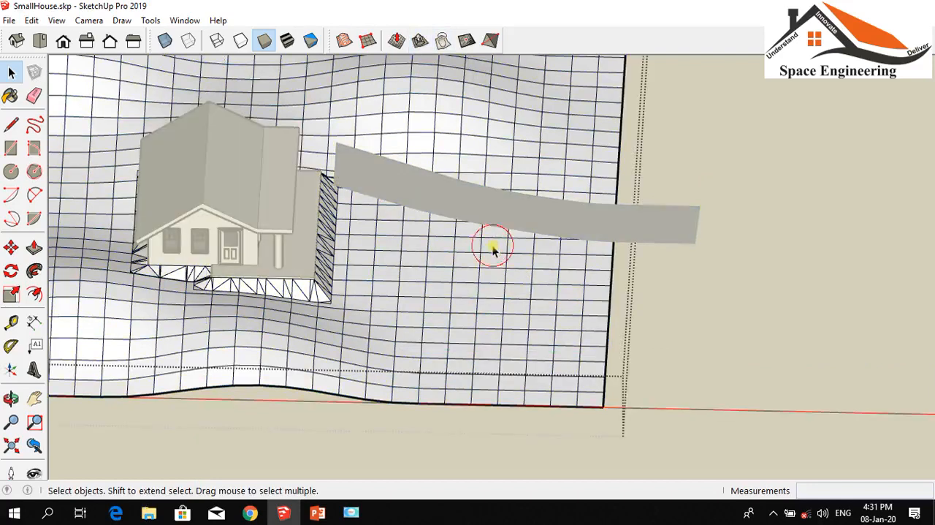
click(444, 41)
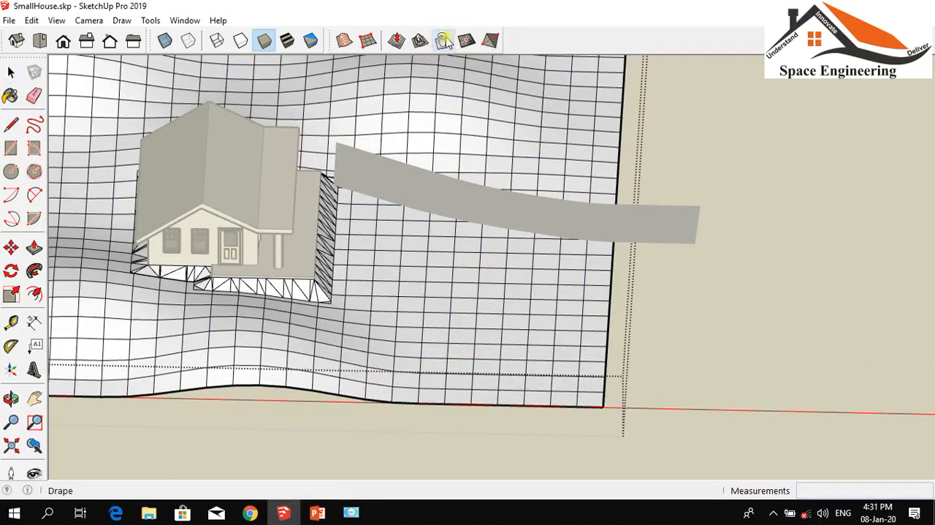
click(449, 198)
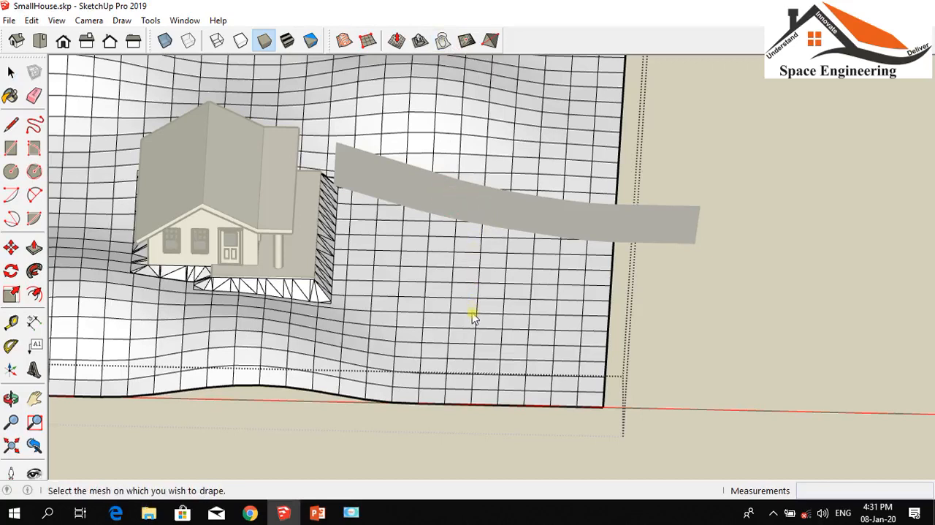
scroll(533, 282, down, 3)
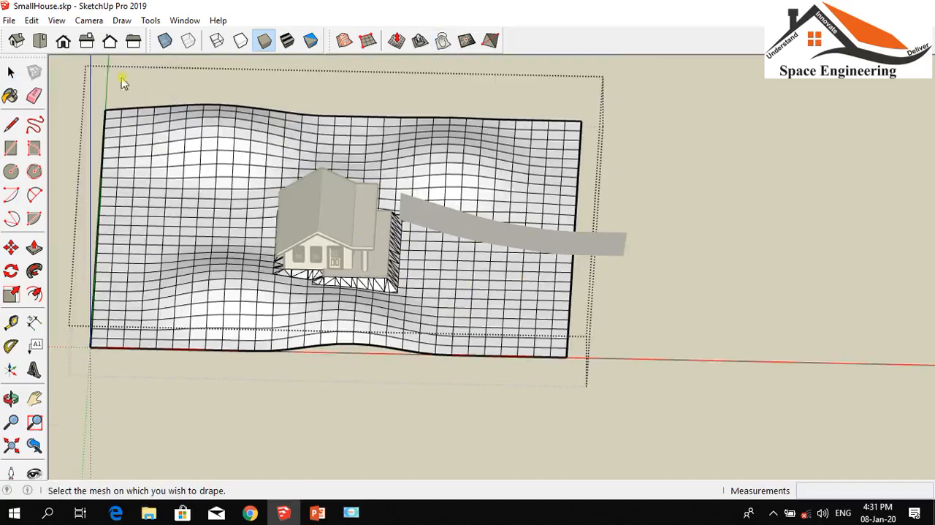
key(space)
click(72, 88)
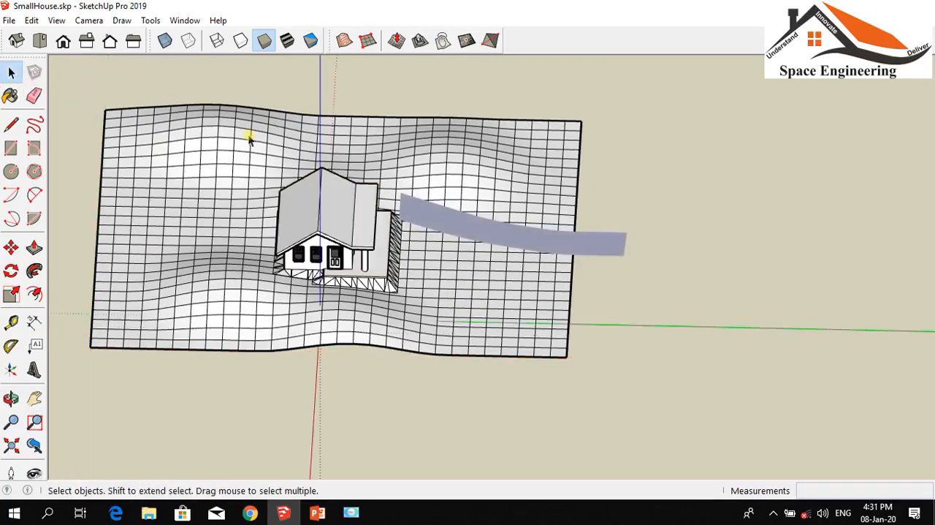
Drape the terrain group onto the curved path strip, projecting the terrain's grid lines onto the strip's face
click(442, 41)
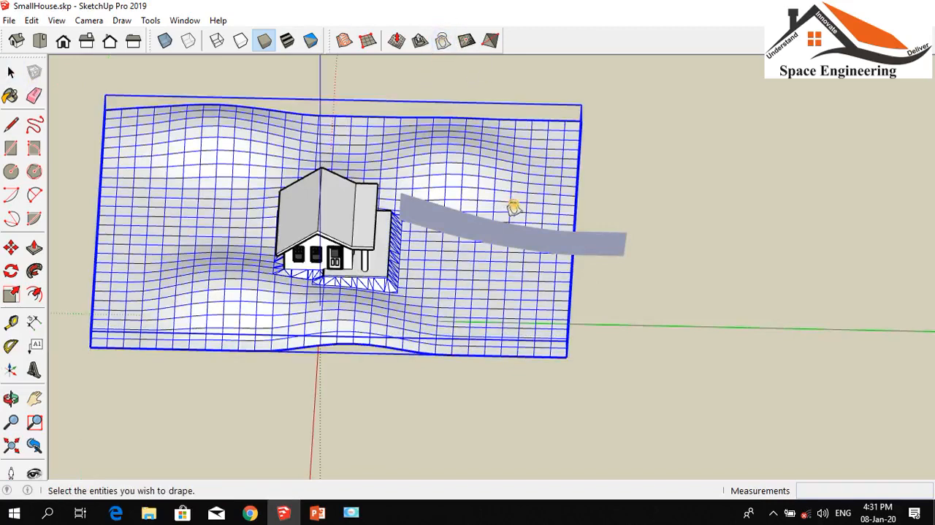
click(515, 183)
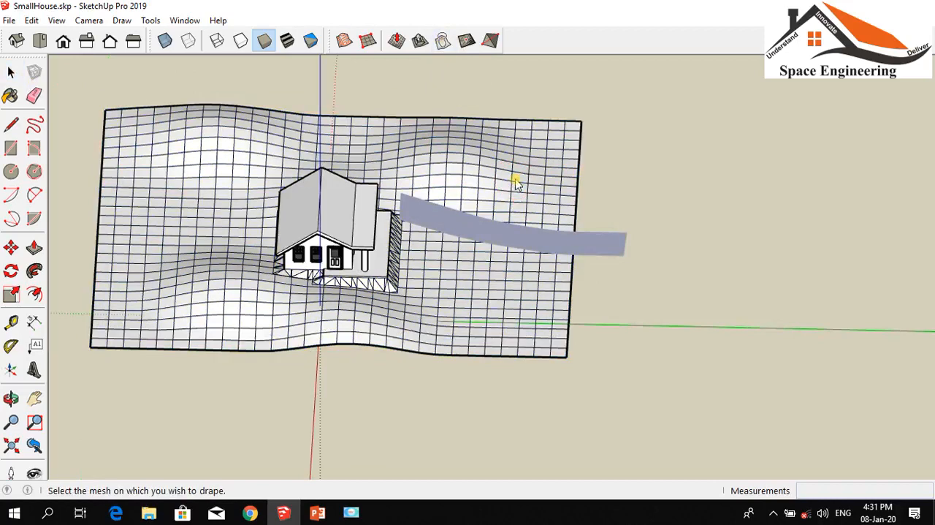
click(469, 229)
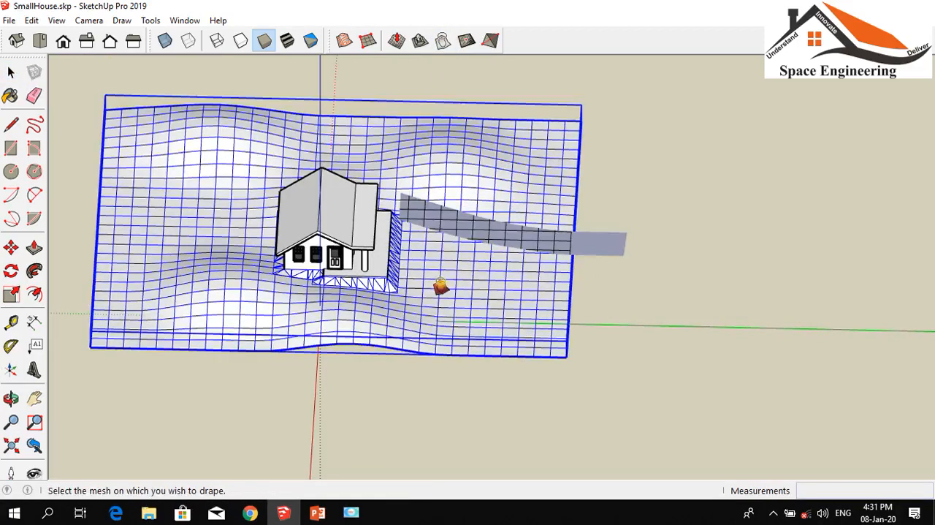
scroll(599, 253, up, 5)
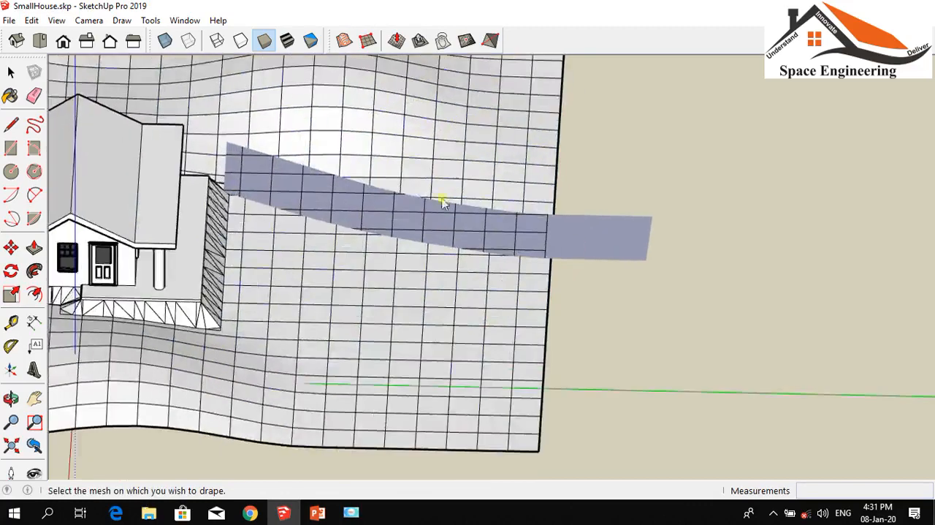
scroll(349, 183, down, 5)
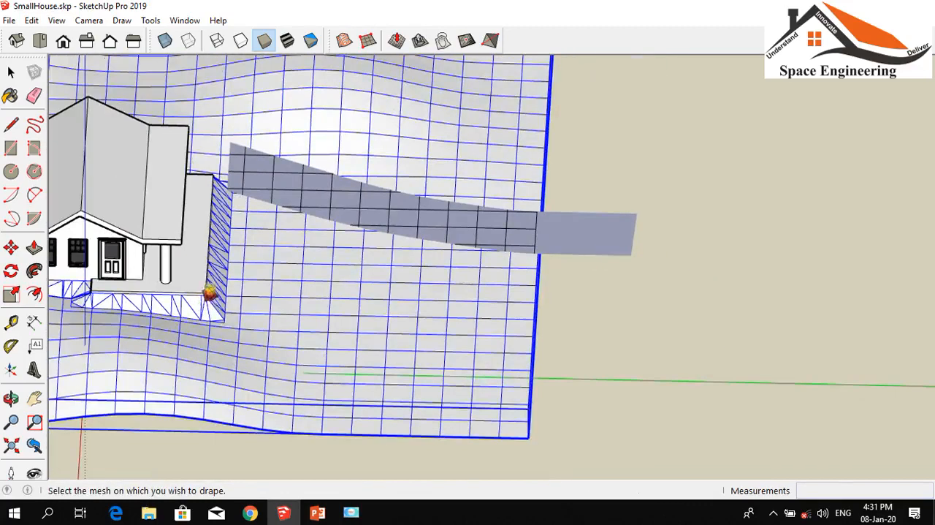
click(11, 399)
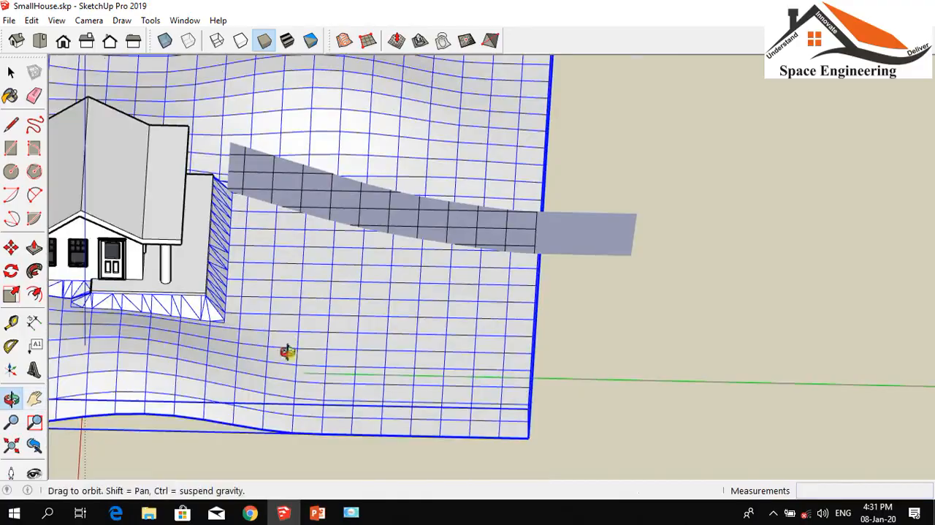
Drape the selected terrain group's grid lines onto the curved path strip again
drag(694, 386, 449, 287)
drag(380, 196, 436, 372)
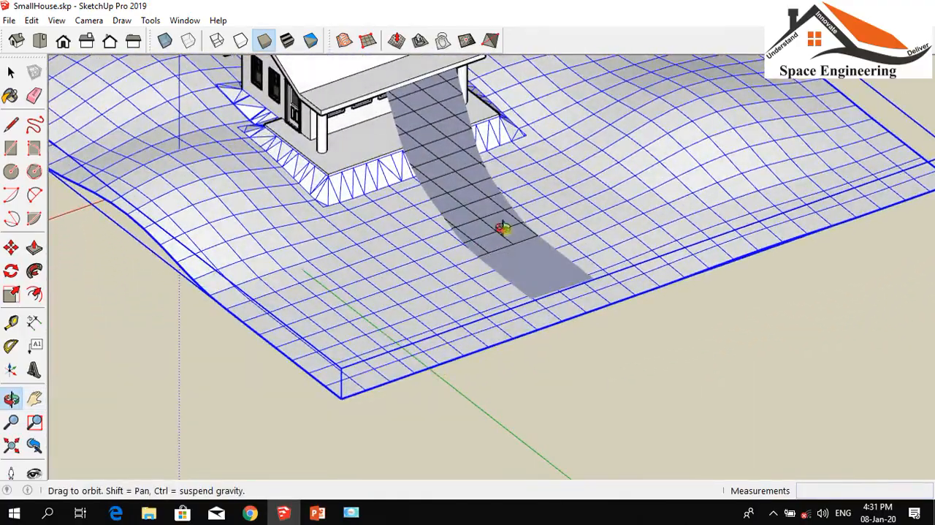
click(443, 42)
click(473, 164)
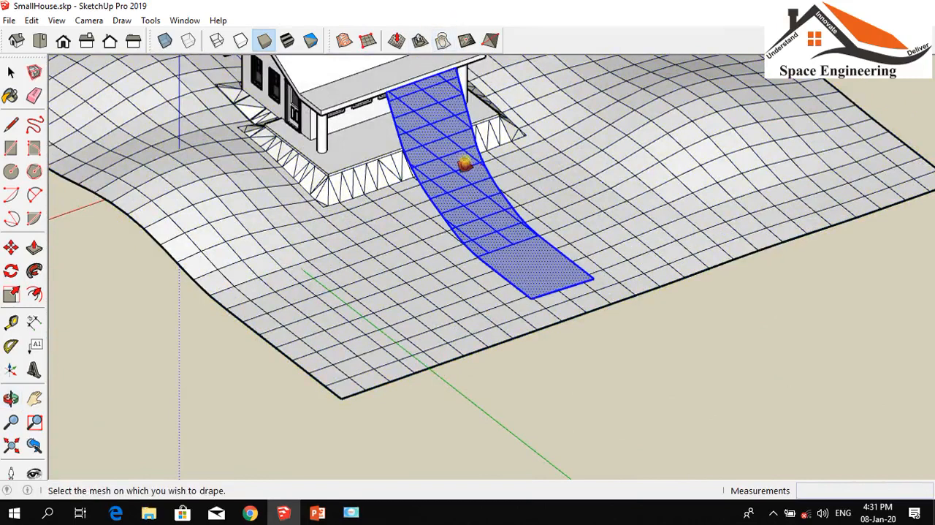
click(460, 158)
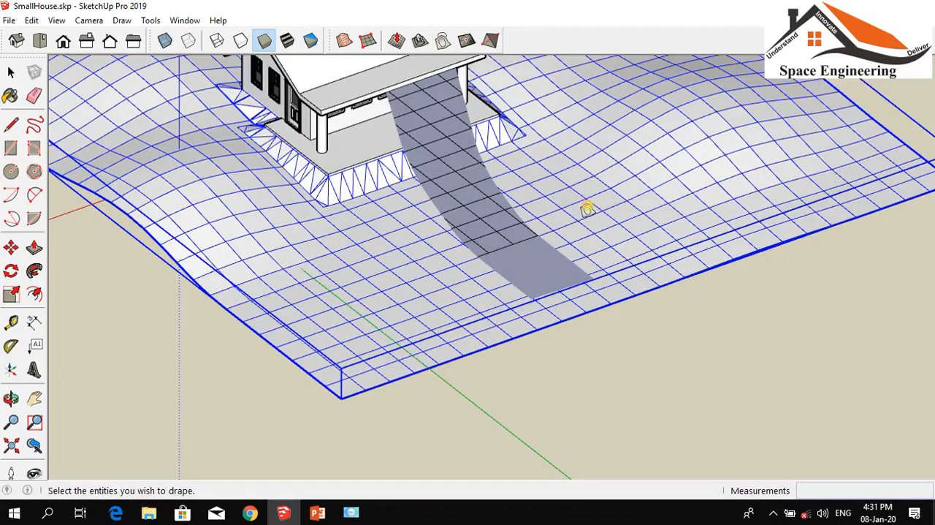
click(588, 207)
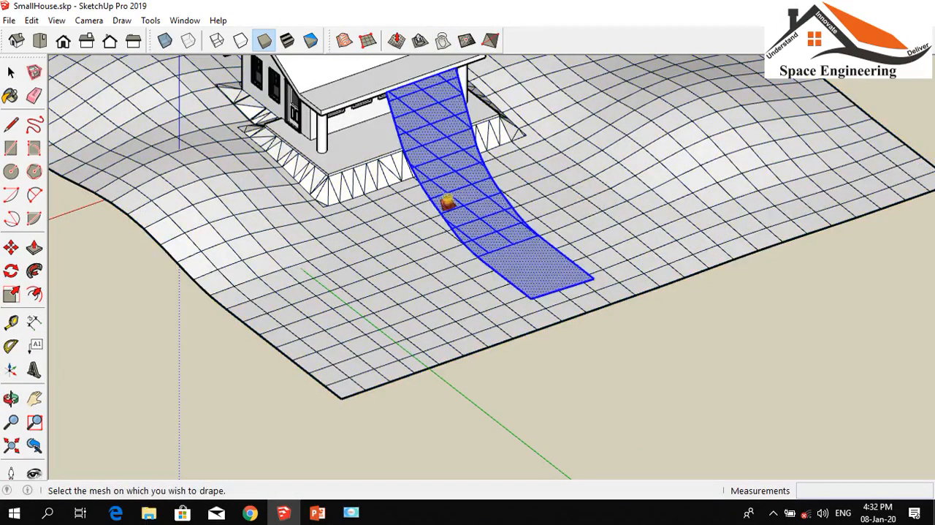
click(456, 281)
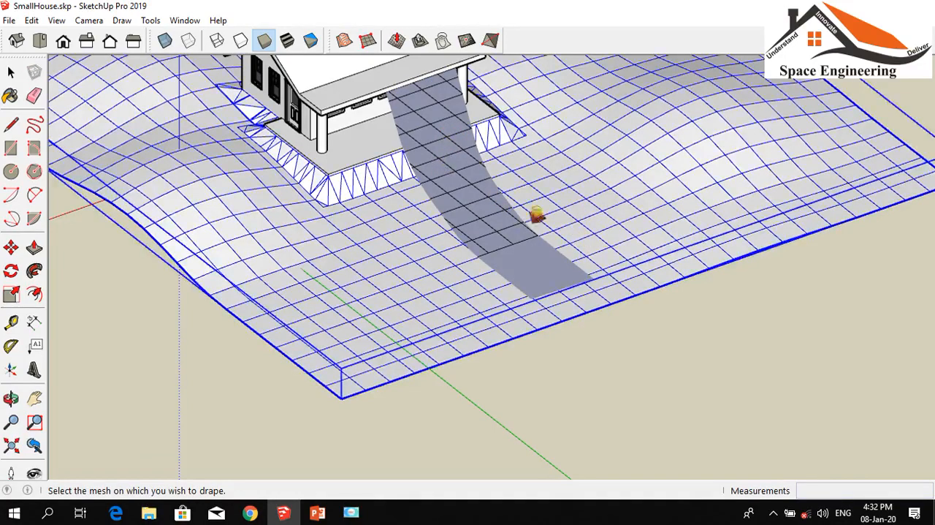
middle_drag(536, 211, 256, 167)
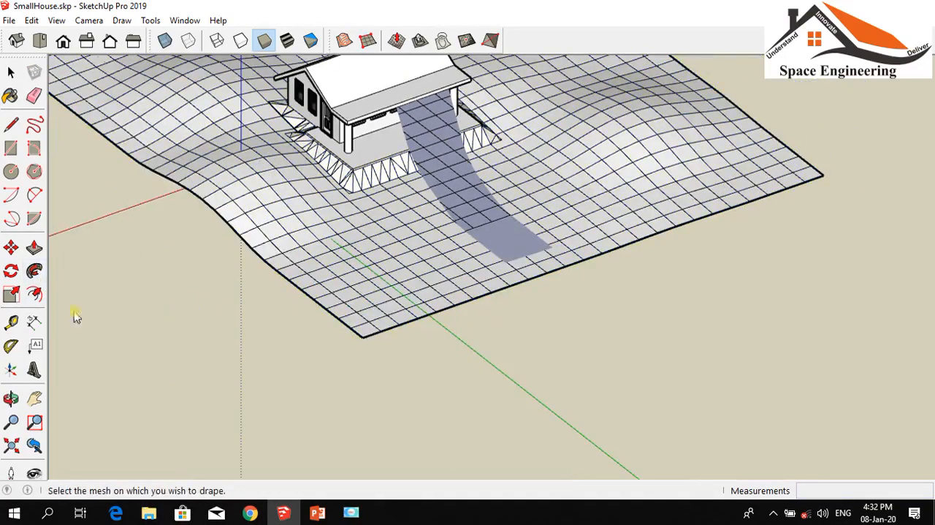
Repeat the Drape operation, choosing the terrain group as the entities to drape and the curved path strip as the target mesh
click(11, 398)
drag(211, 416, 181, 356)
scroll(487, 200, up, 5)
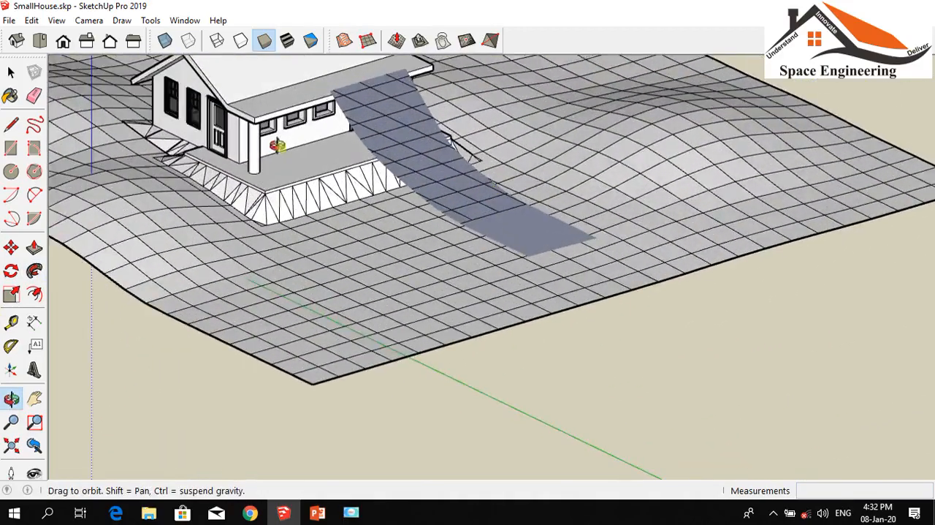
click(443, 42)
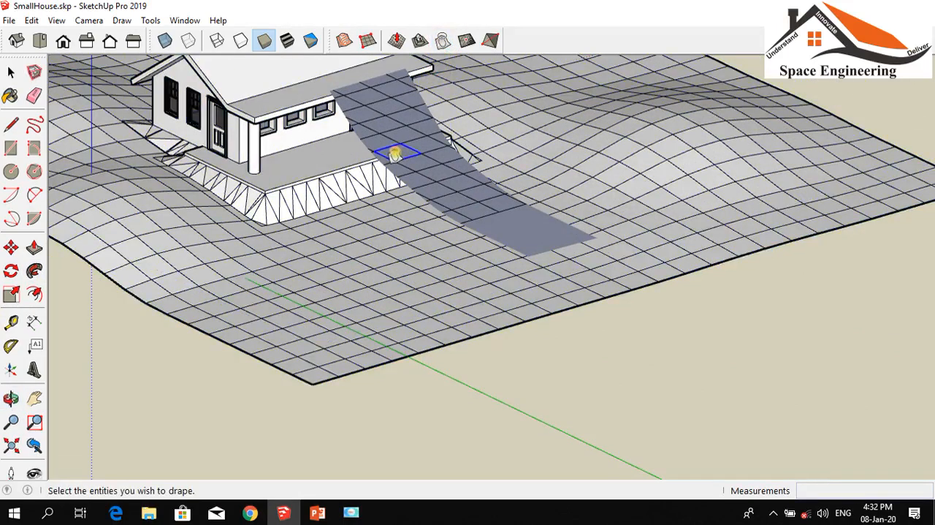
click(427, 271)
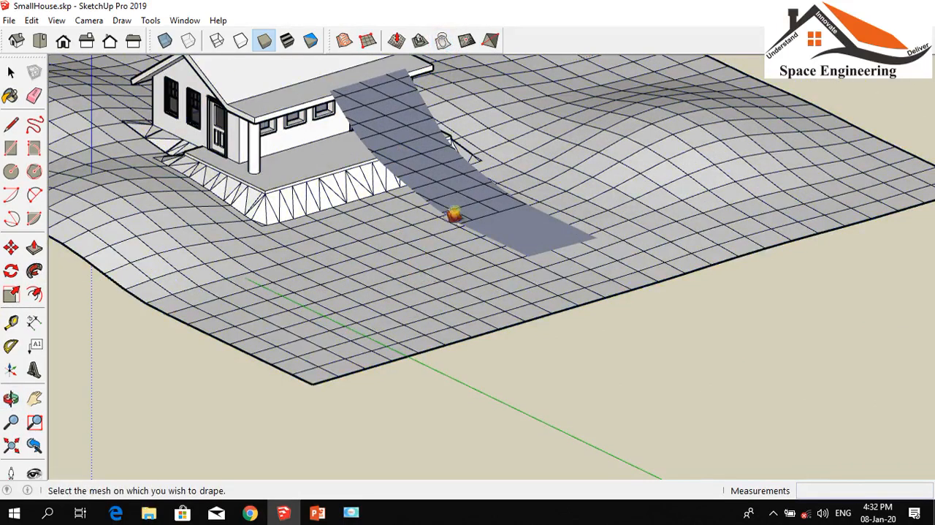
click(460, 206)
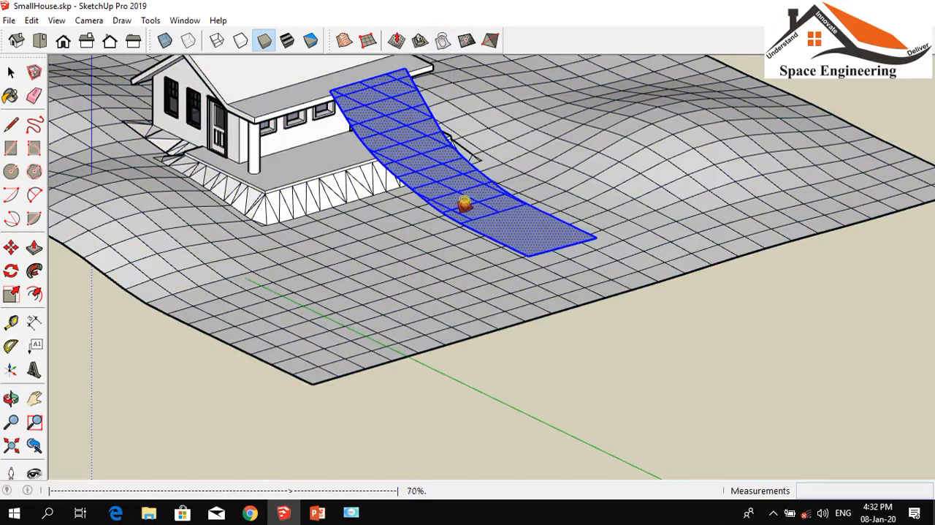
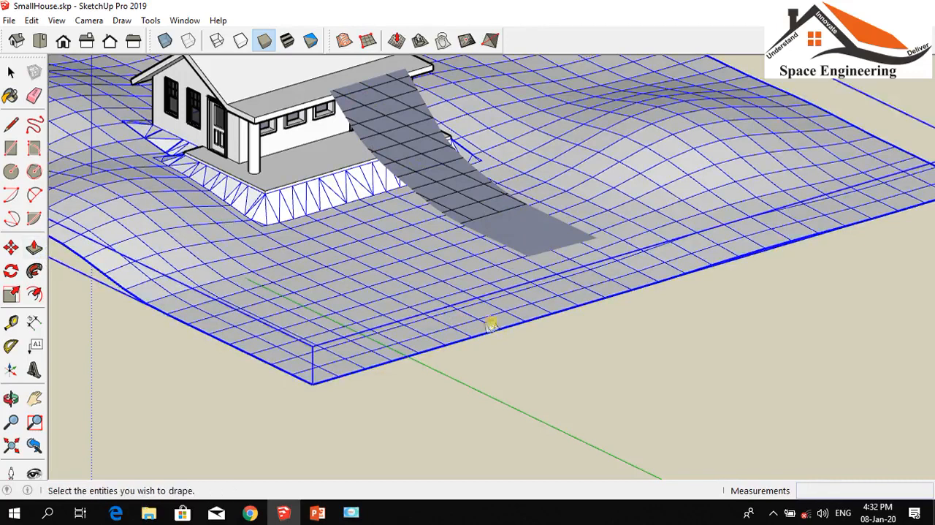
Undo the last drape so the projected grid lines are removed from the curved path strip
click(558, 331)
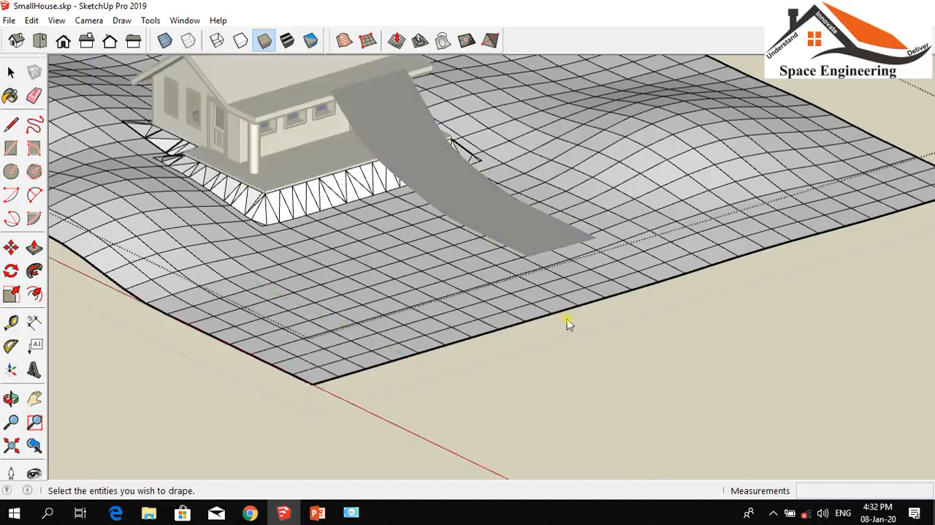
key(ctrl+z)
scroll(413, 234, down, 1)
scroll(410, 220, up, 2)
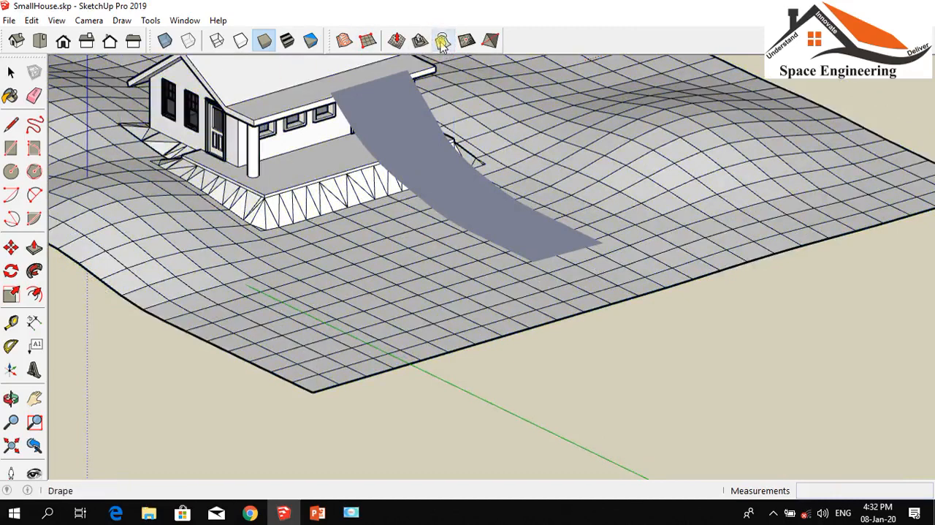
Drape the terrain group's grid lines onto the curved path strip, and undo that drape
click(408, 139)
click(409, 139)
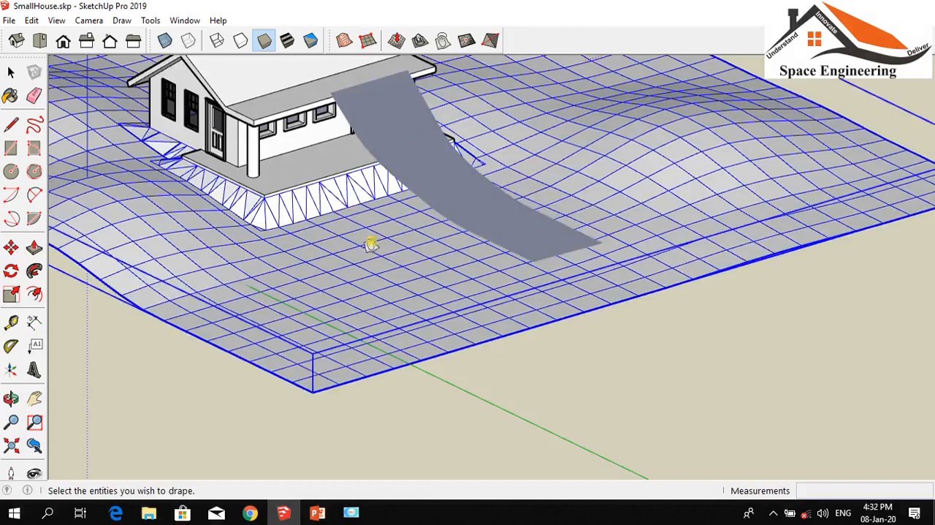
click(377, 250)
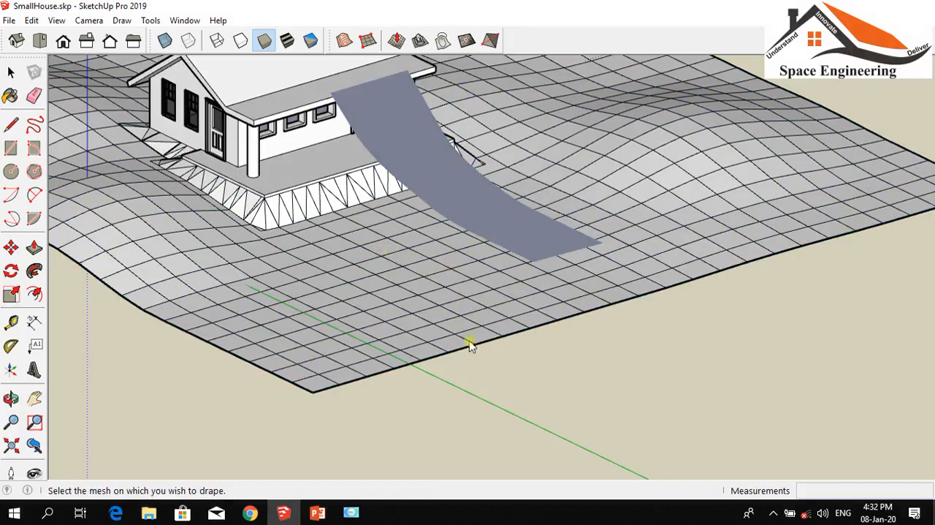
scroll(450, 301, down, 5)
scroll(503, 272, up, 5)
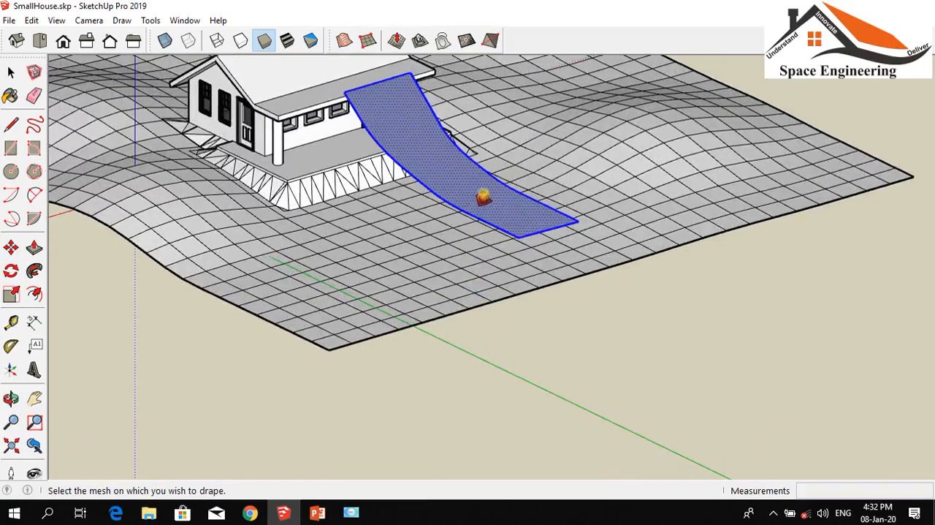
click(483, 197)
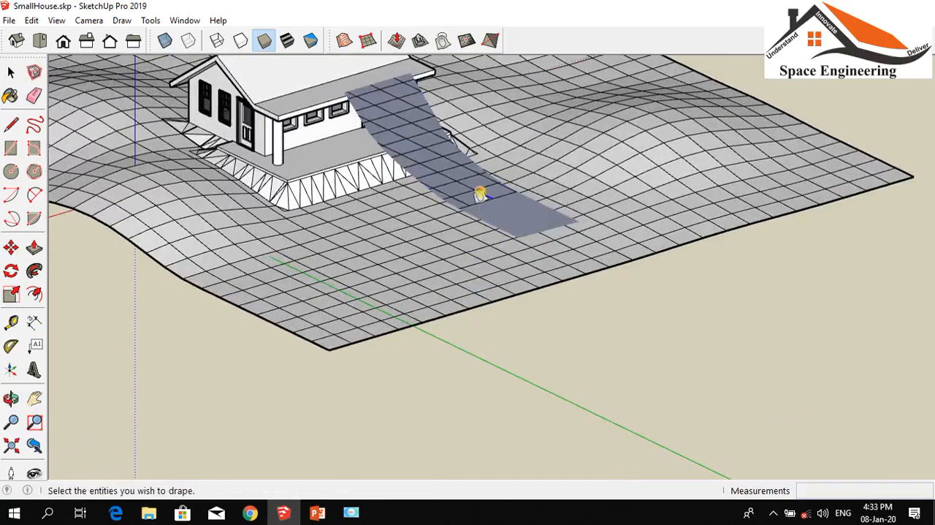
key(ctrl+z)
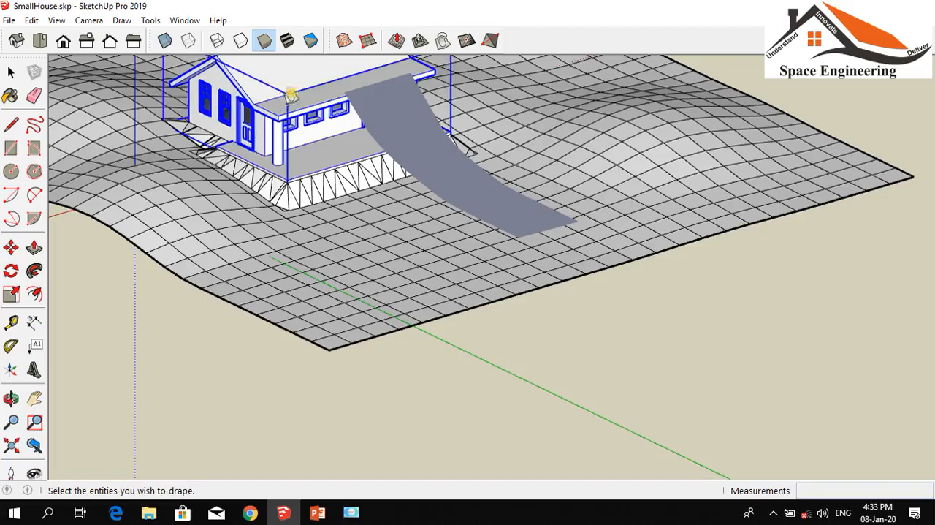
Restart Drape with nothing selected and try again to project the terrain group onto the curved path strip
click(11, 72)
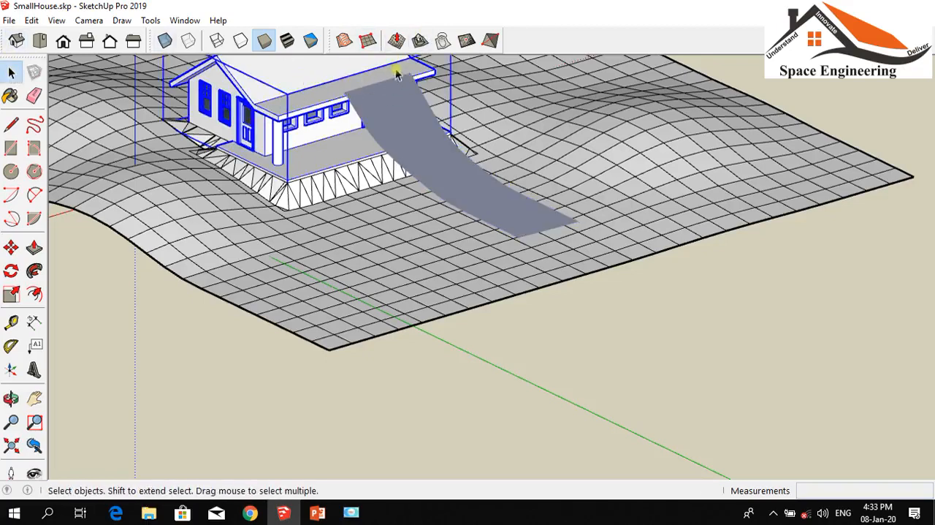
click(443, 40)
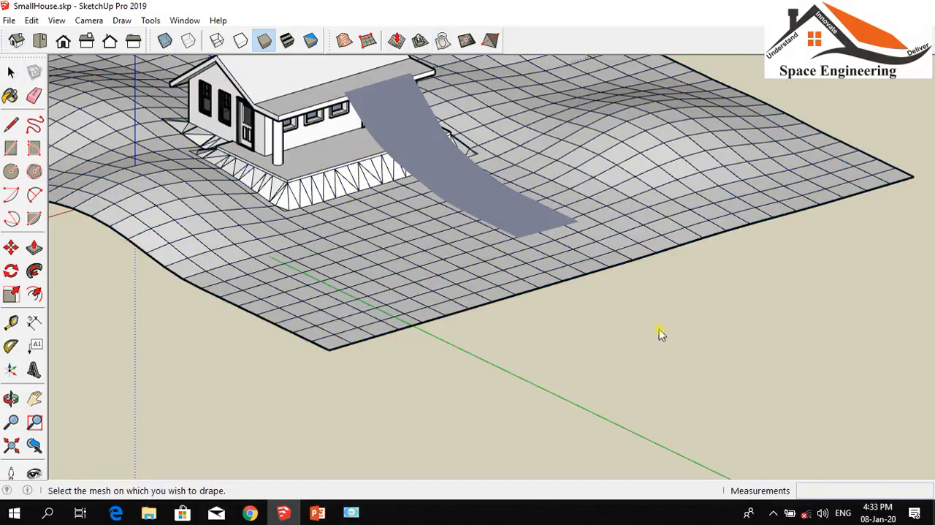
click(359, 284)
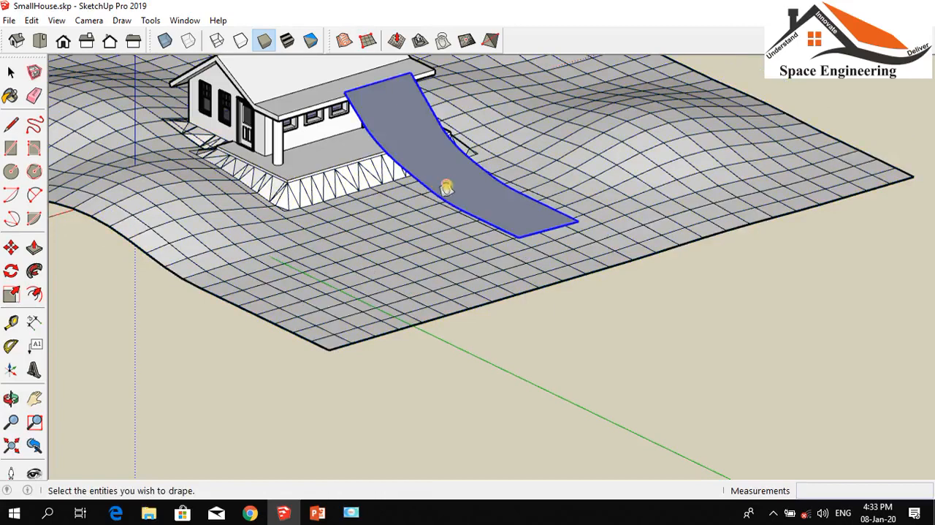
click(449, 188)
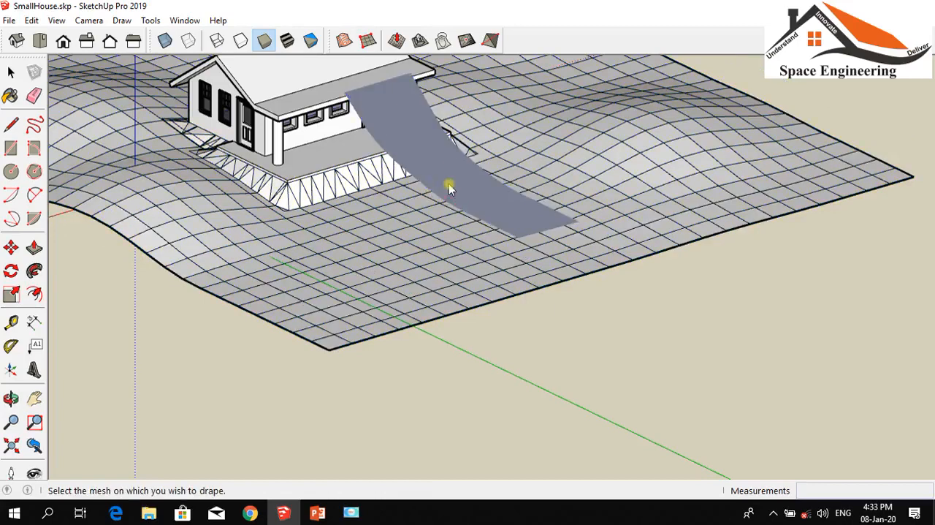
click(490, 211)
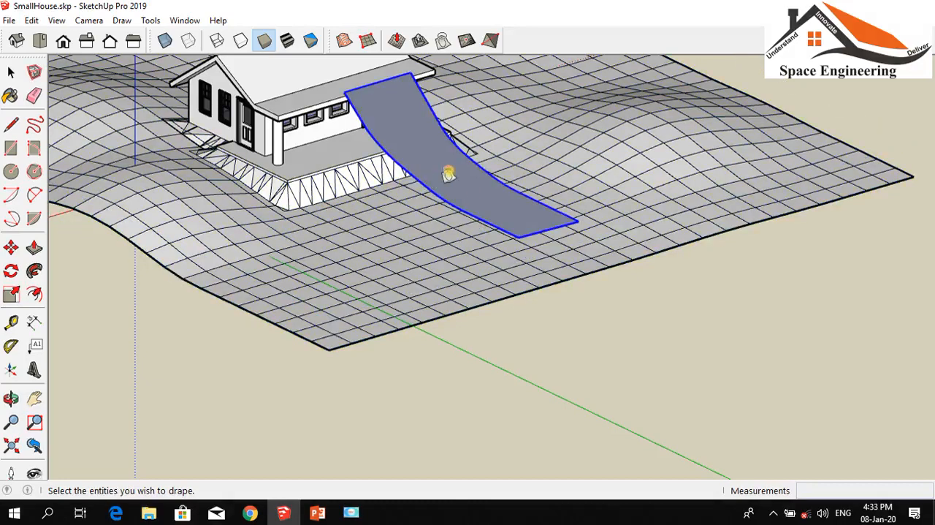
click(449, 173)
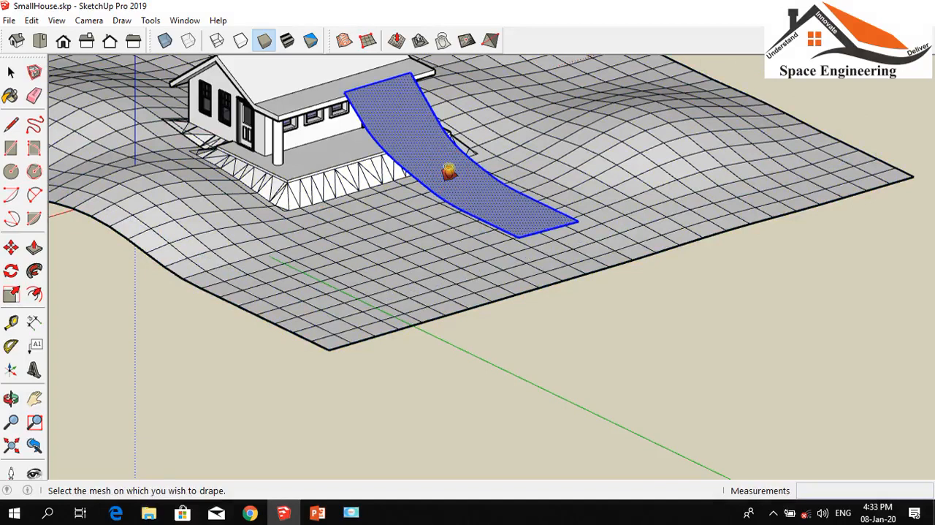
click(449, 170)
click(448, 170)
click(453, 173)
click(456, 175)
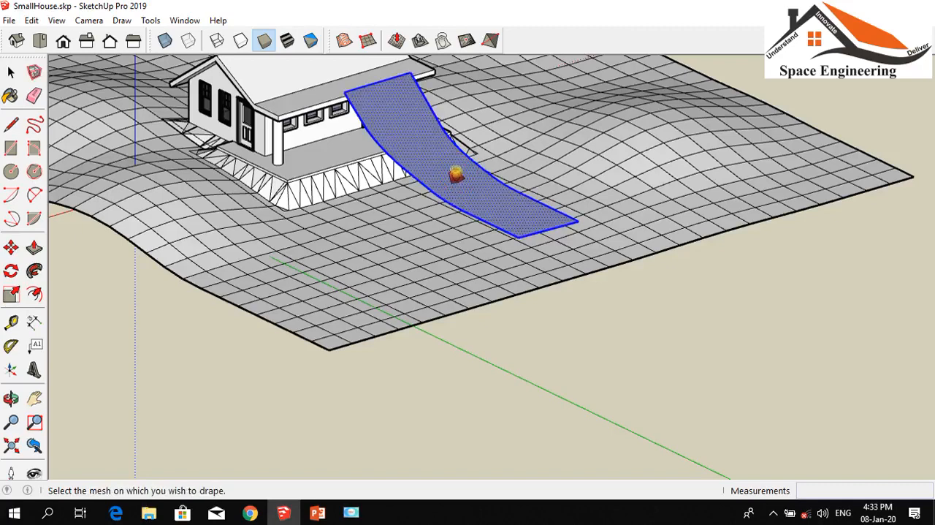
click(369, 226)
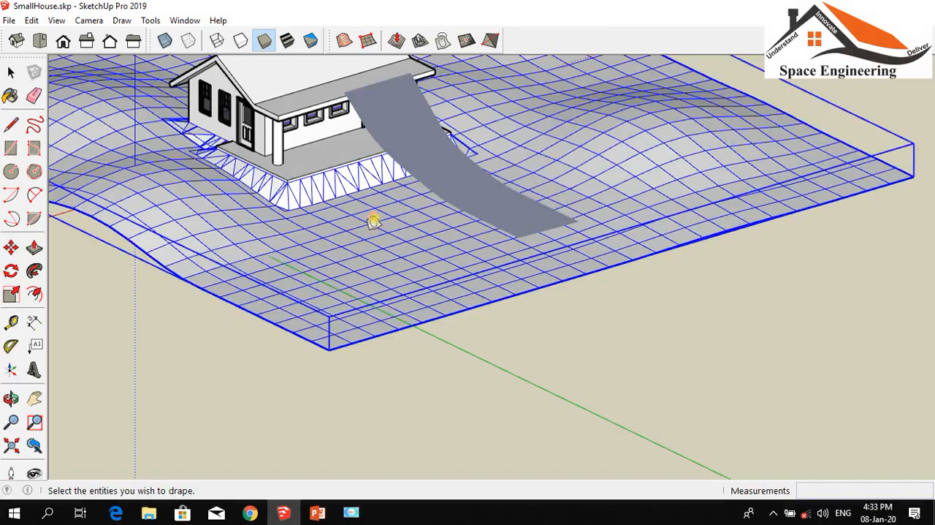
click(436, 165)
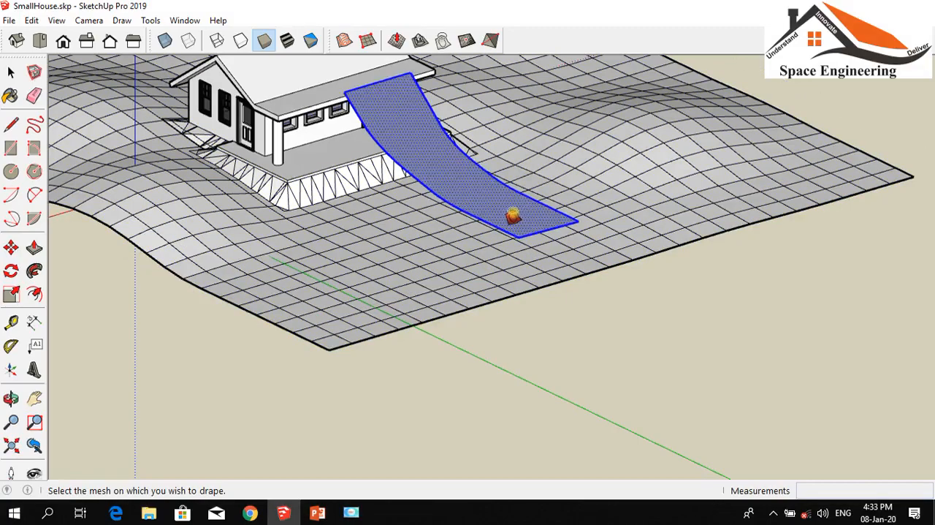
Turn the model to the house's door side, drape the terrain group onto the path strip, and undo it
click(11, 400)
drag(344, 324, 697, 308)
key(Escape)
click(691, 311)
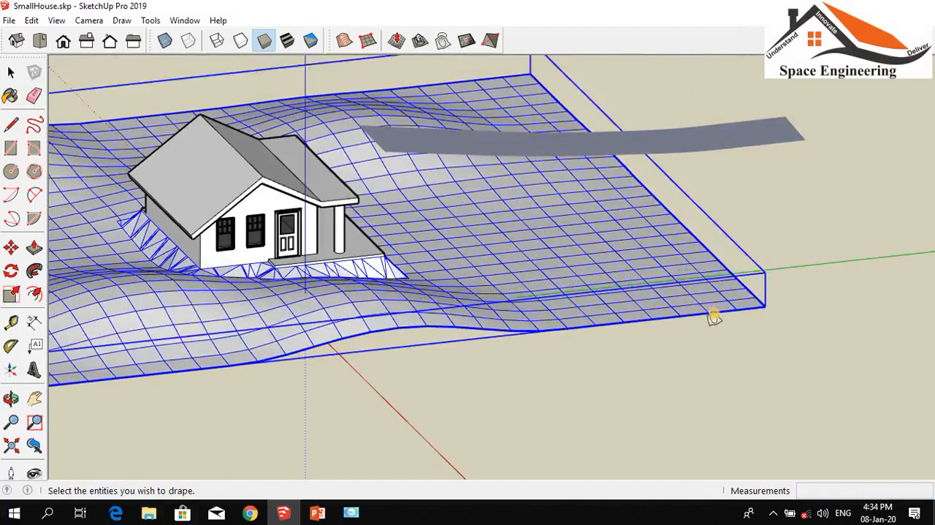
scroll(525, 266, down, 5)
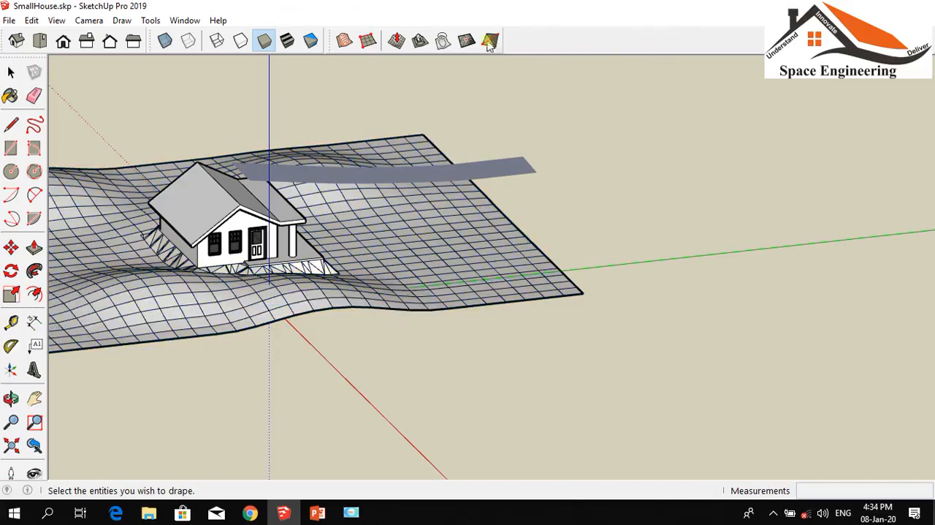
scroll(445, 237, up, 2)
click(454, 232)
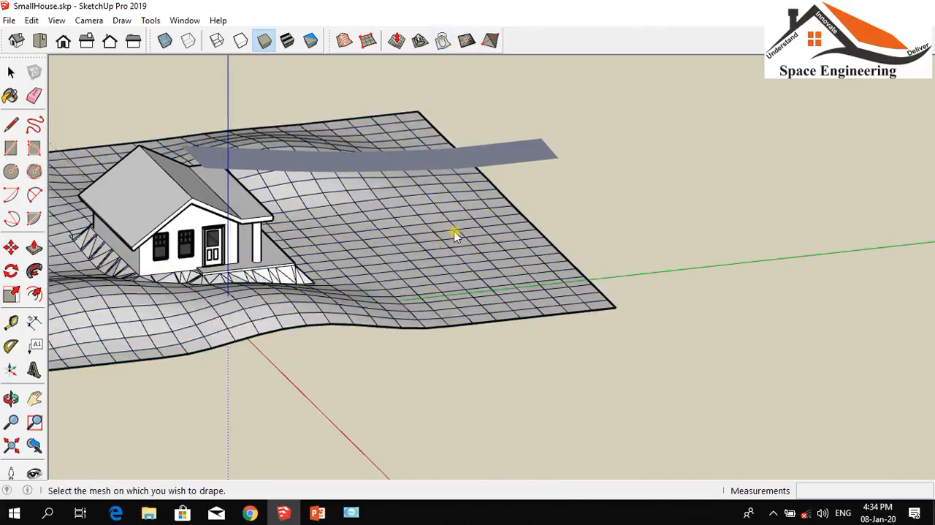
click(475, 152)
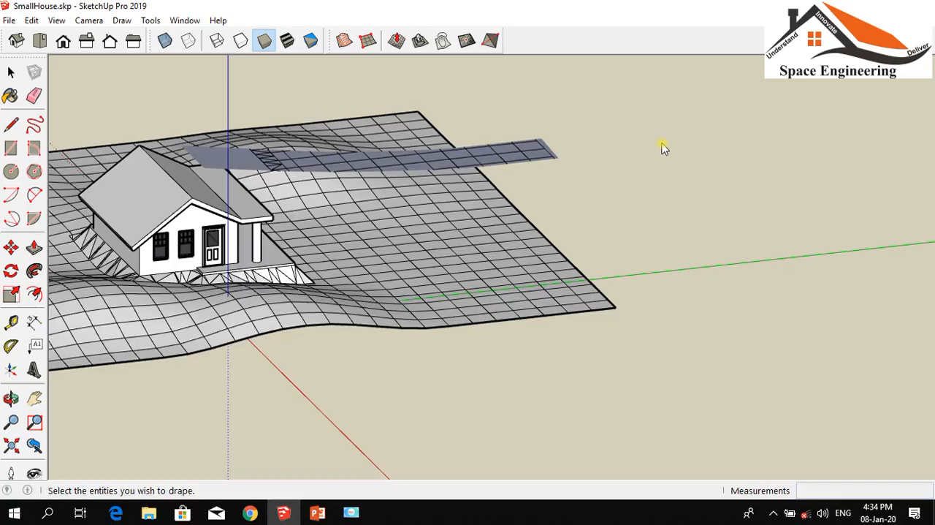
scroll(663, 148, up, 1)
scroll(663, 144, down, 1)
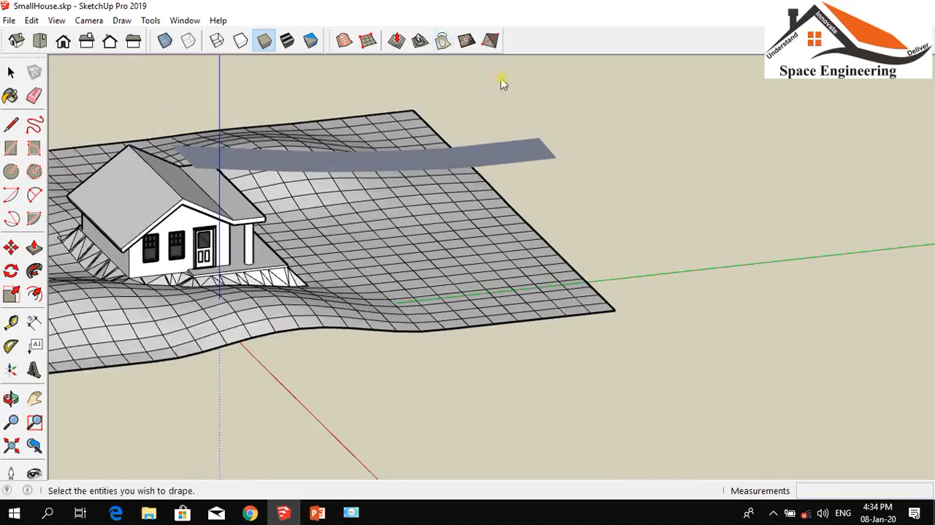
Try to drape the curved path strip onto the terrain group, using the strip as the entity to drape
click(501, 153)
click(498, 154)
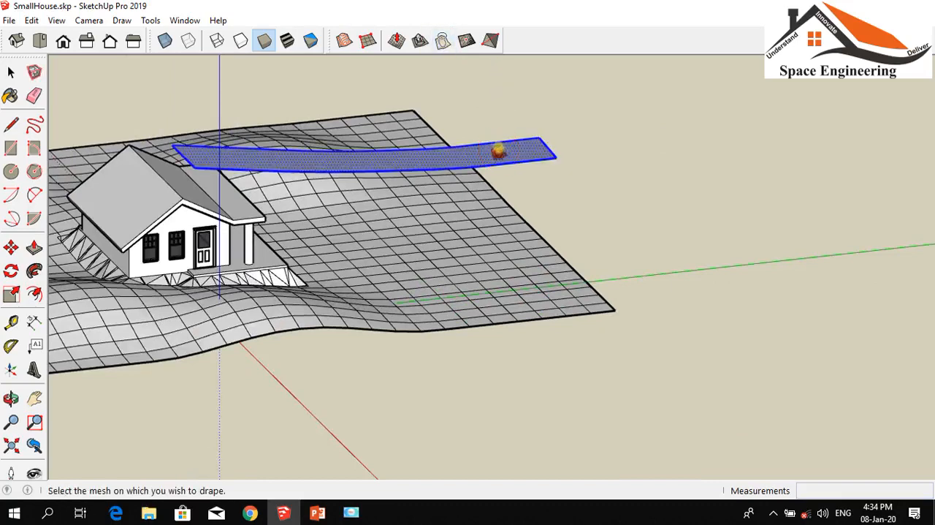
click(453, 232)
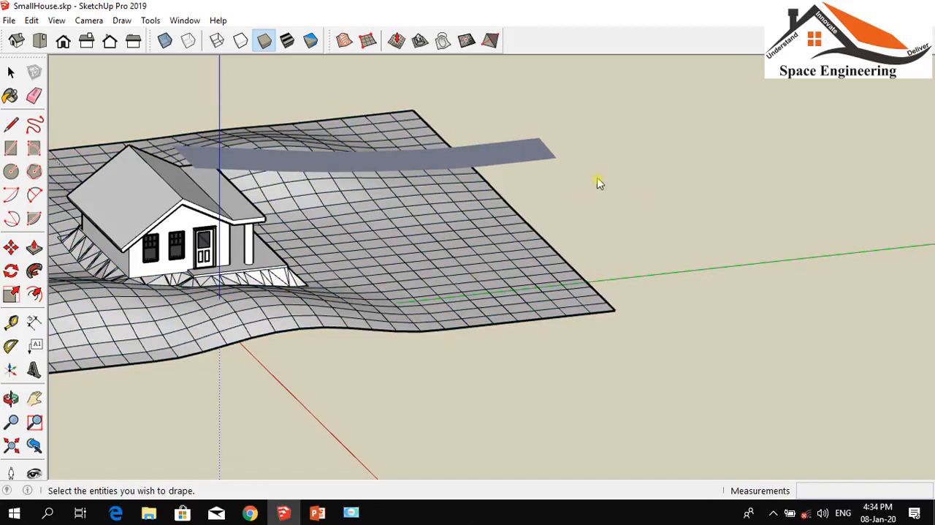
click(437, 159)
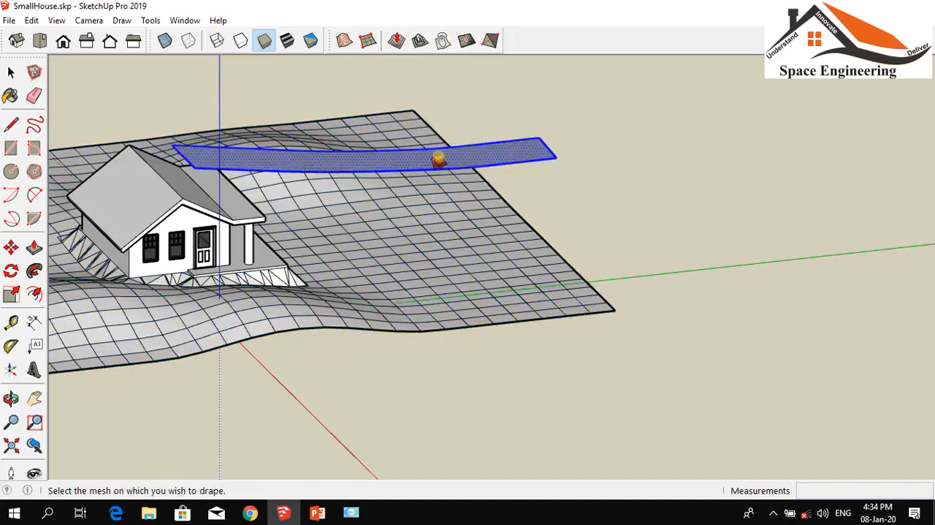
click(451, 245)
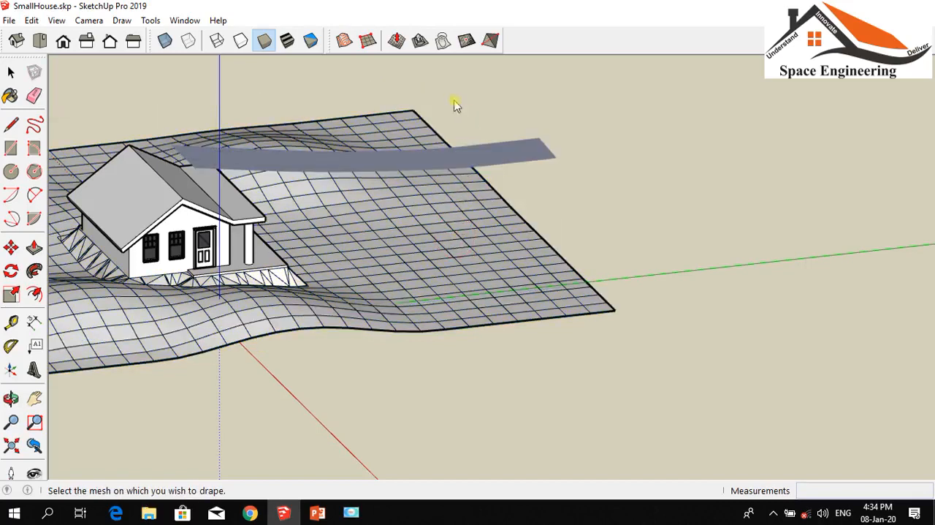
Retry Drape between the terrain group and the curved path strip, swapping which one is the source and which the mesh
click(443, 42)
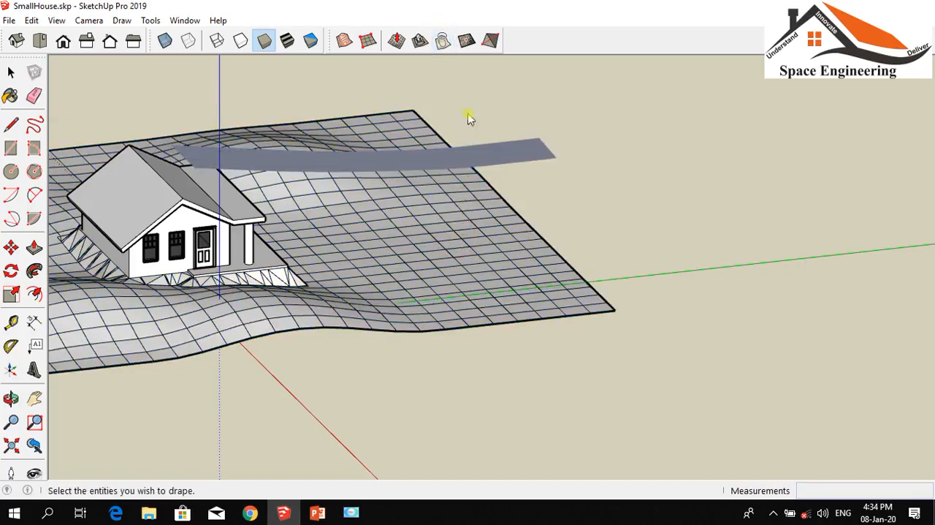
click(500, 237)
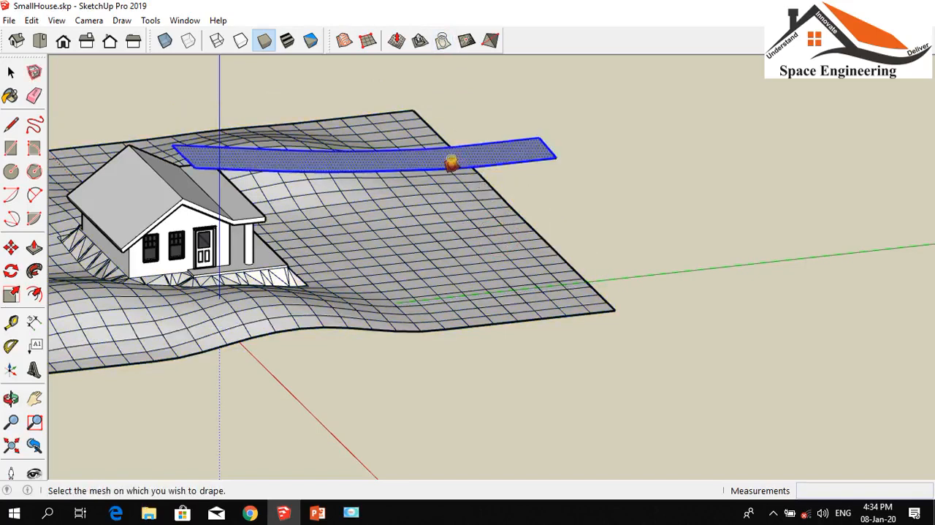
click(451, 164)
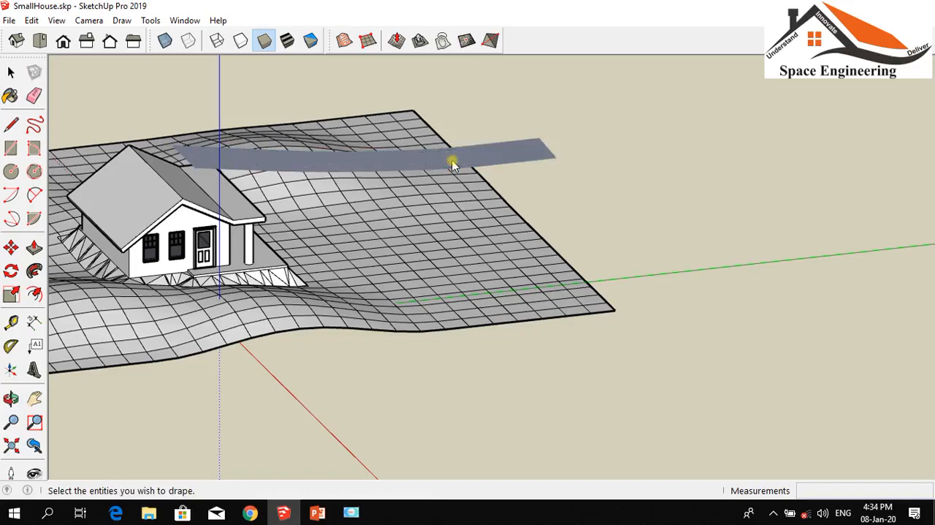
click(466, 47)
click(492, 149)
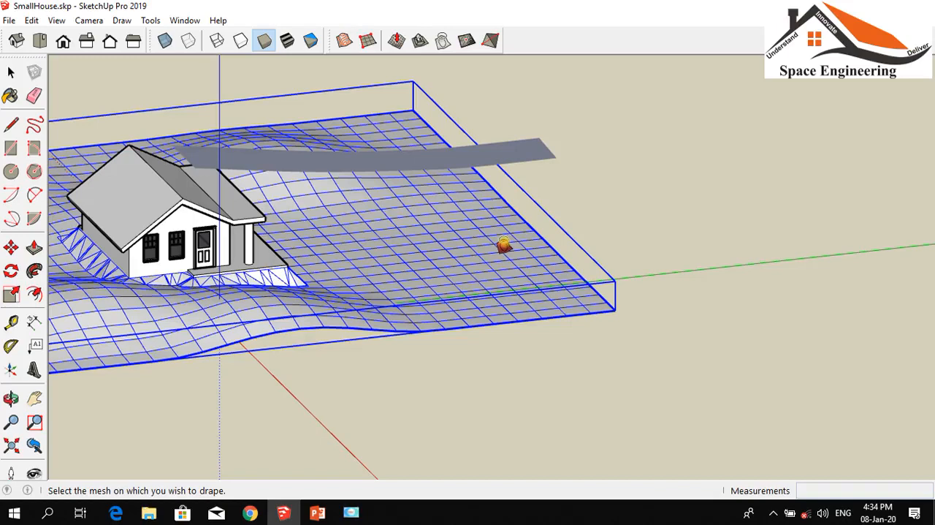
click(504, 245)
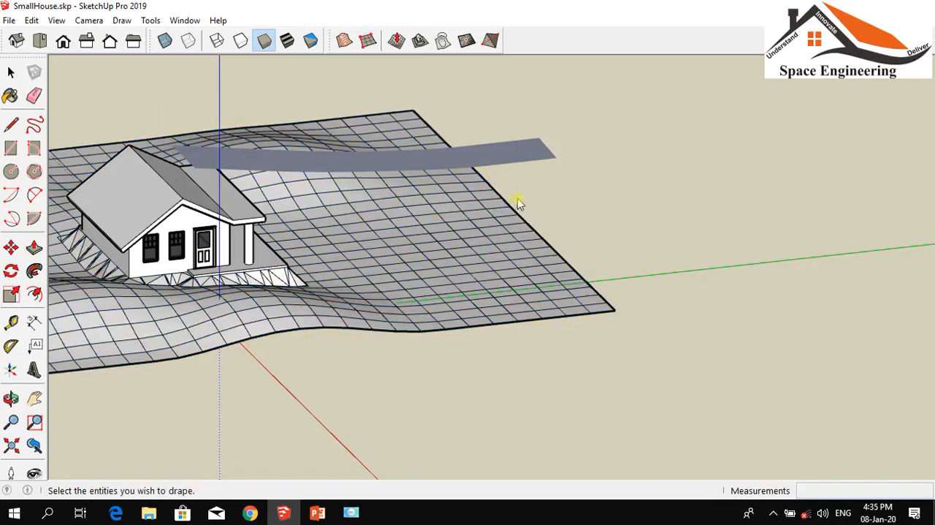
click(487, 151)
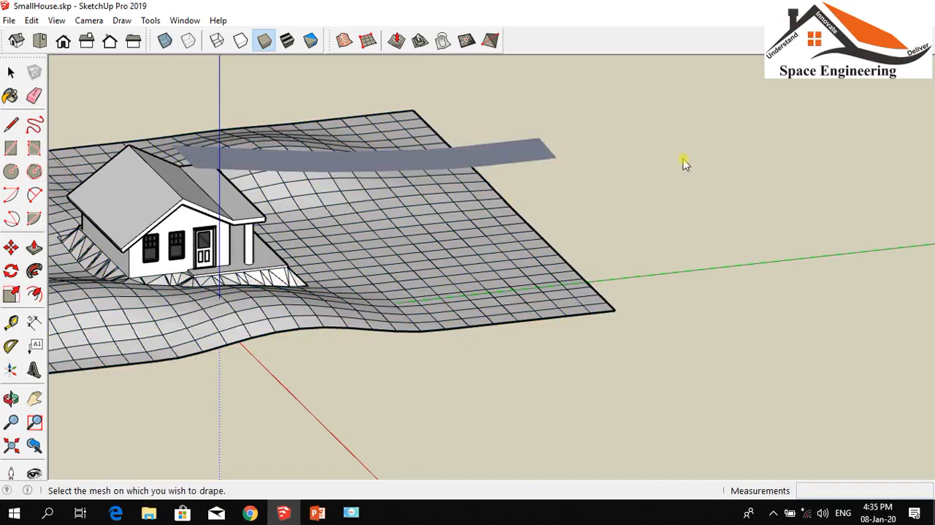
click(505, 149)
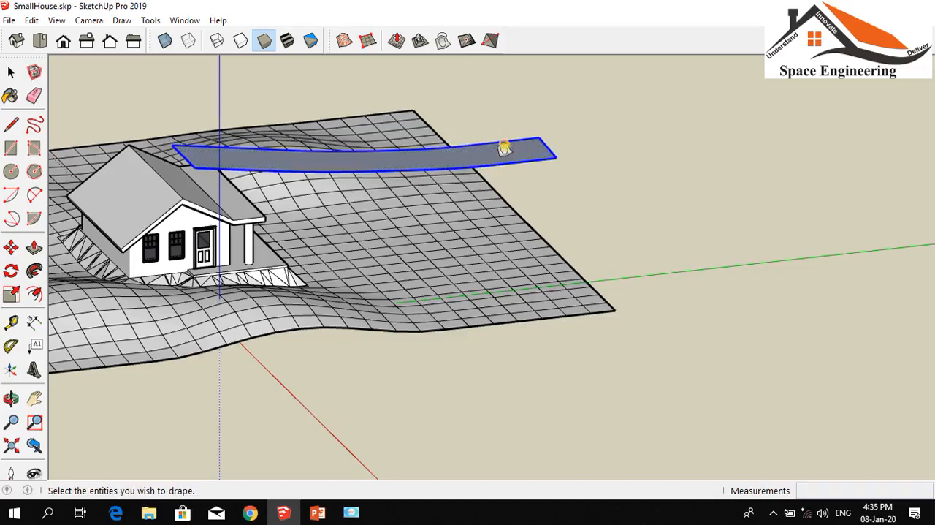
click(550, 147)
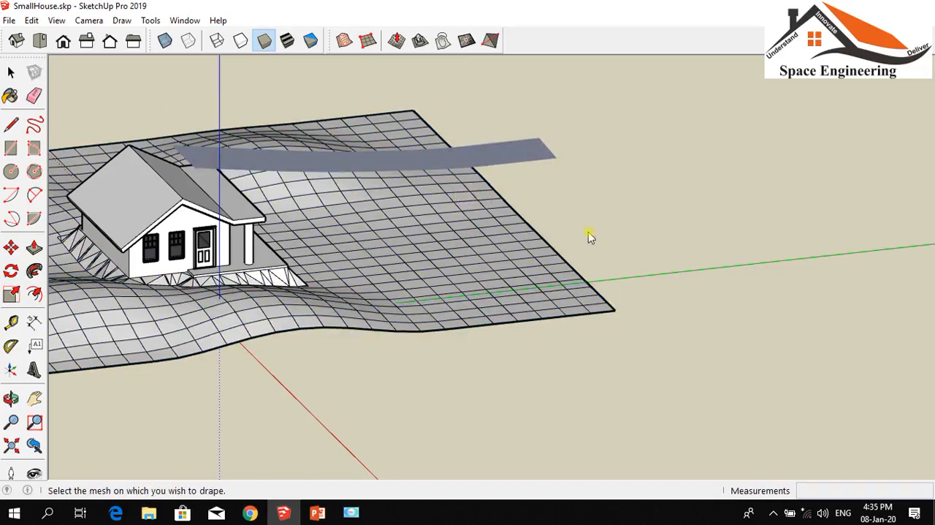
Try to drape the selected curved path strip onto the terrain group from a viewpoint above the house
click(11, 398)
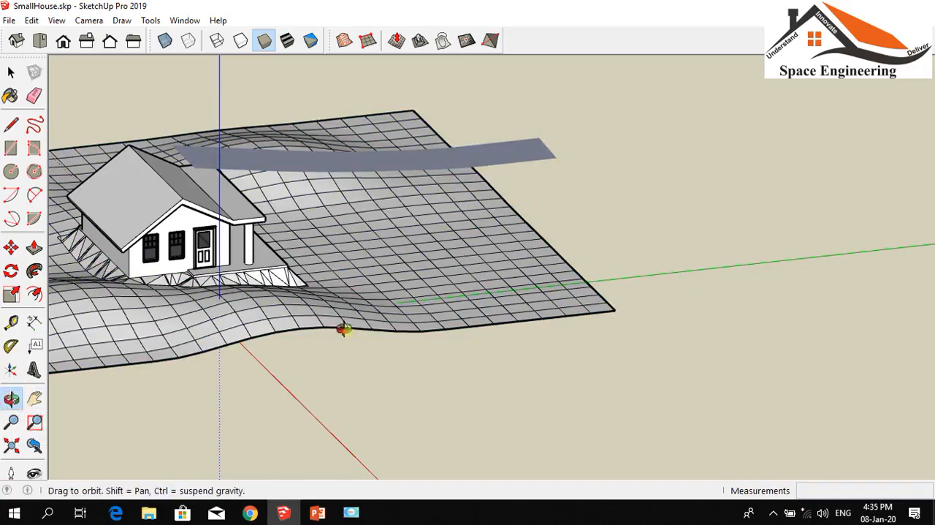
drag(576, 221, 317, 271)
drag(377, 251, 108, 171)
click(11, 71)
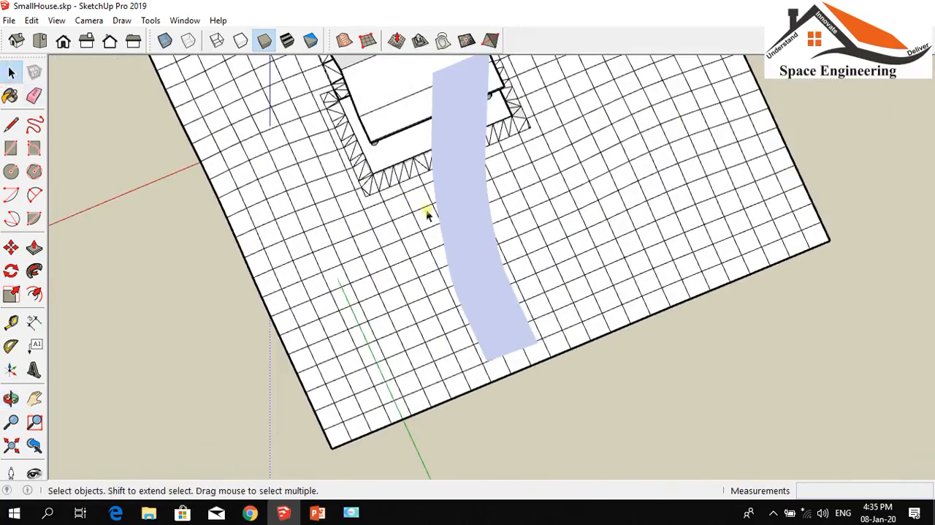
click(457, 206)
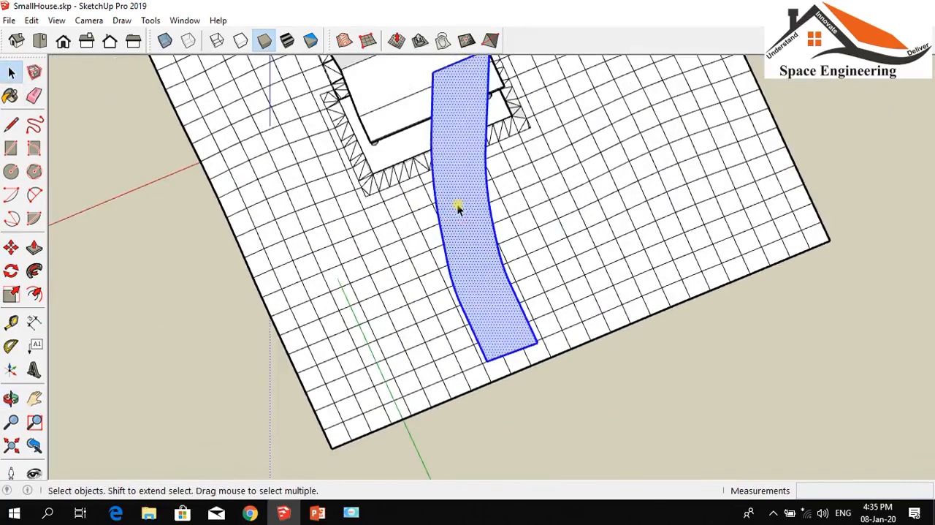
click(445, 42)
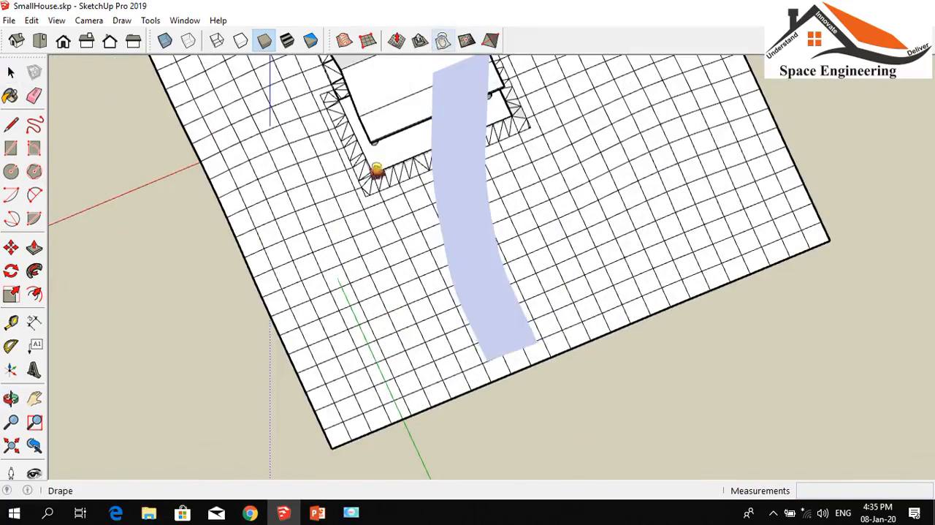
click(296, 282)
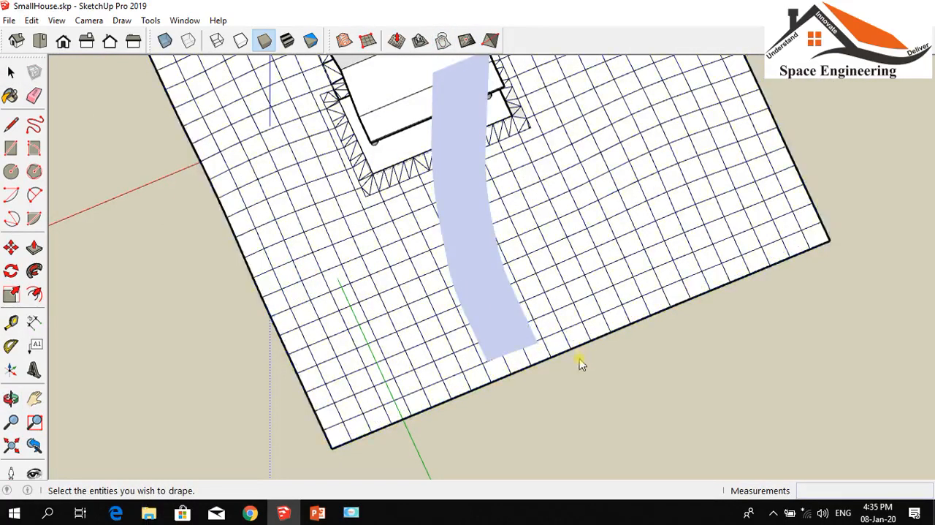
click(463, 310)
click(11, 73)
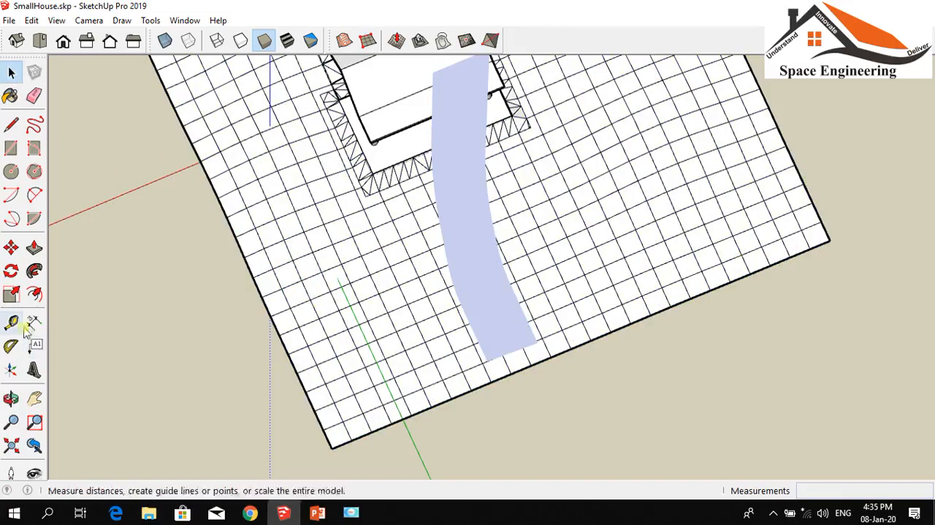
Select the curved path strip's face together with its bounding edges
click(11, 398)
mouse_move(284, 406)
mouse_down()
mouse_move(389, 201)
mouse_move(443, 165)
mouse_move(329, 288)
mouse_move(238, 328)
mouse_move(256, 356)
mouse_up()
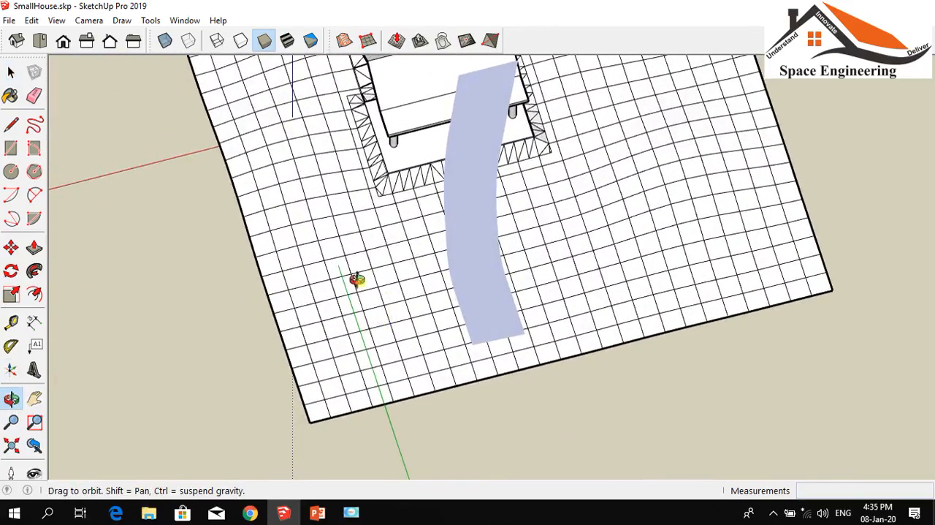
scroll(508, 138, up, 1)
scroll(508, 138, up, 2)
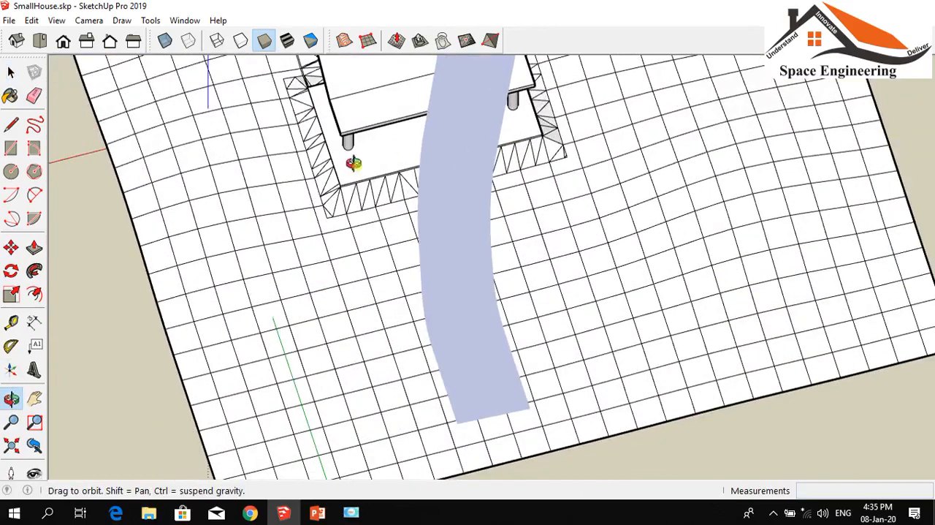
click(11, 71)
click(11, 70)
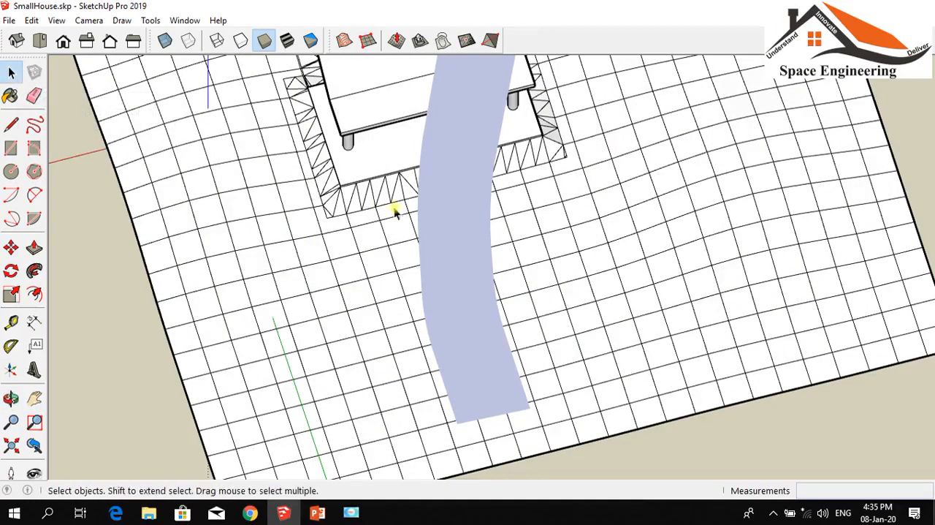
click(447, 198)
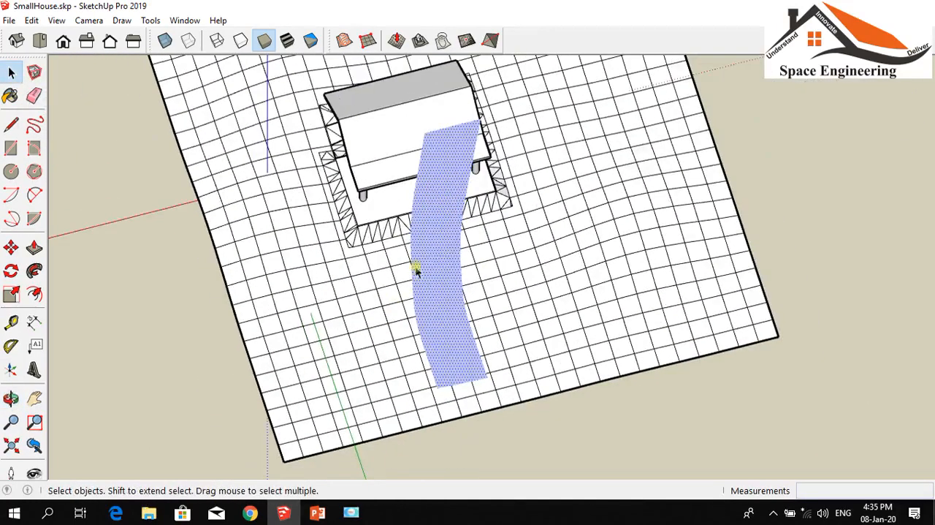
scroll(438, 244, down, 2)
double_click(423, 234)
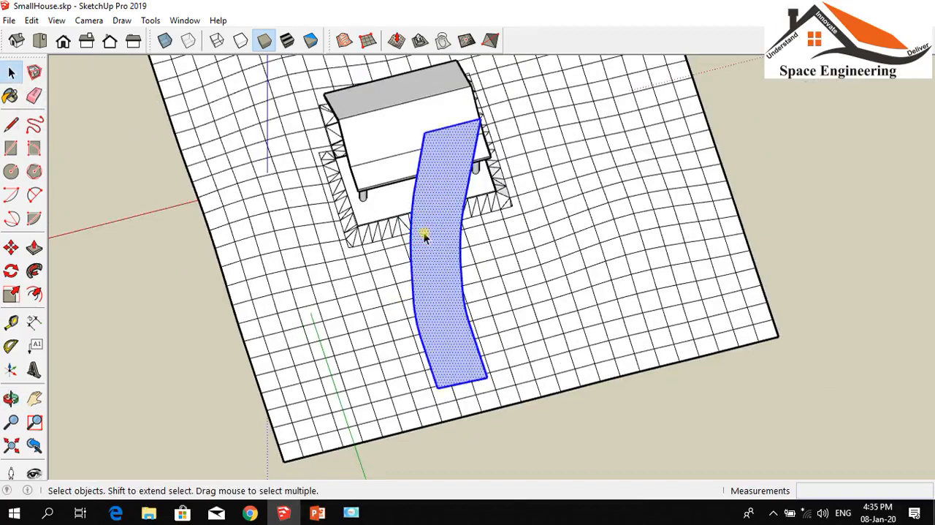
Open the terrain group for editing, try Drape from inside it, and leave the group
click(315, 321)
click(163, 294)
click(361, 308)
double_click(361, 308)
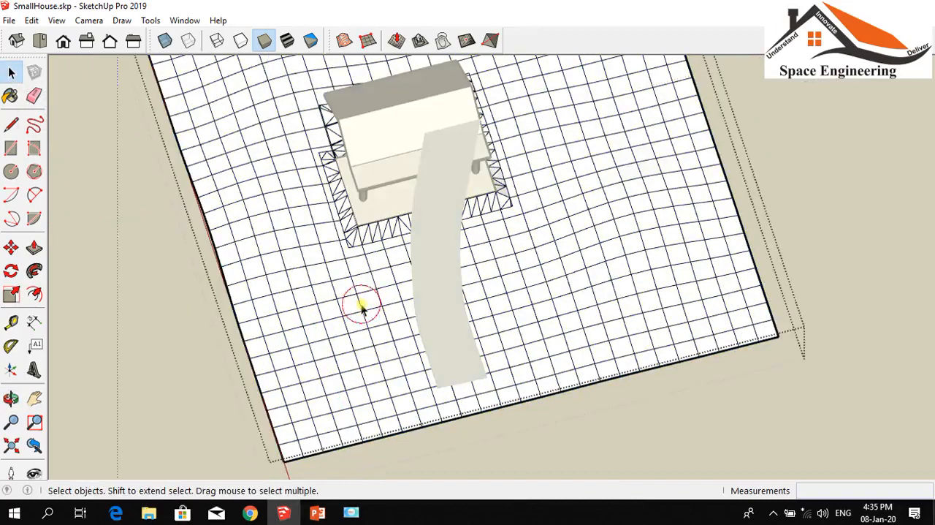
click(443, 38)
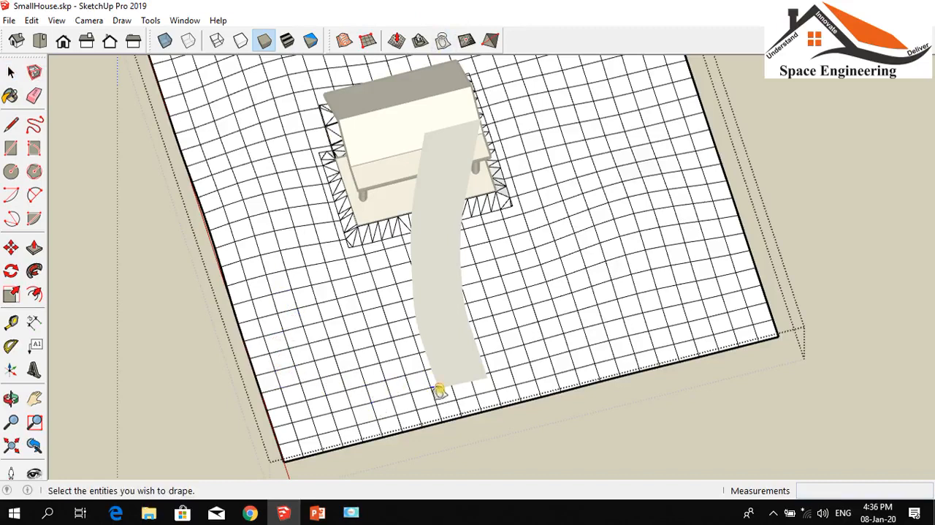
click(241, 334)
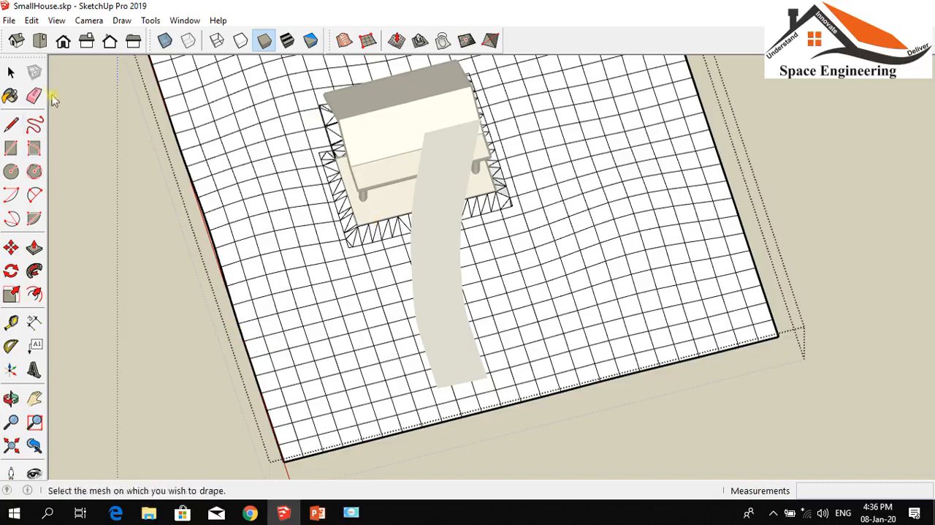
click(11, 72)
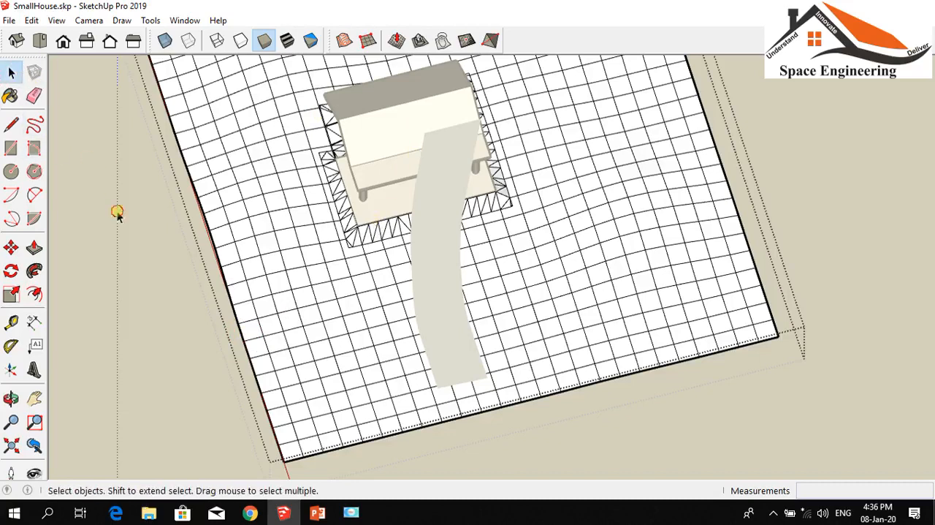
Drape the preselected terrain group onto the curved path strip, using the strip as the mesh
click(269, 268)
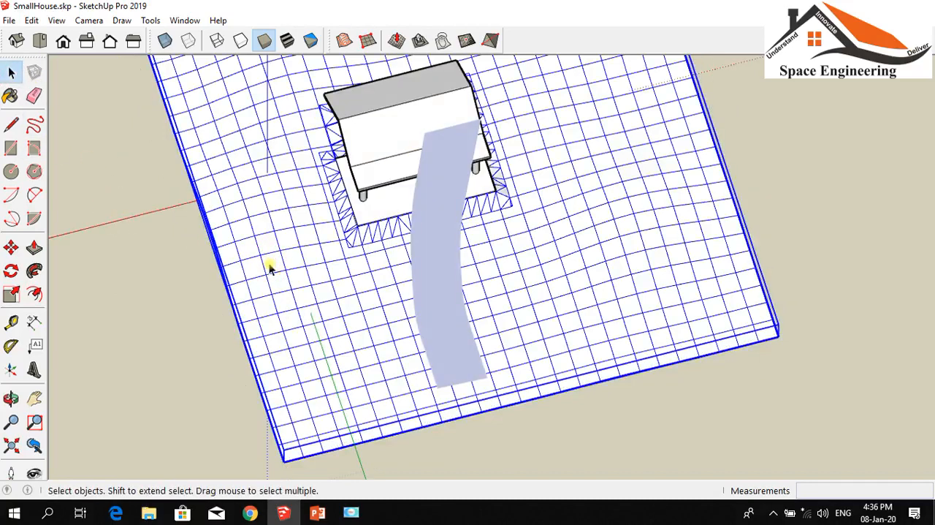
click(443, 41)
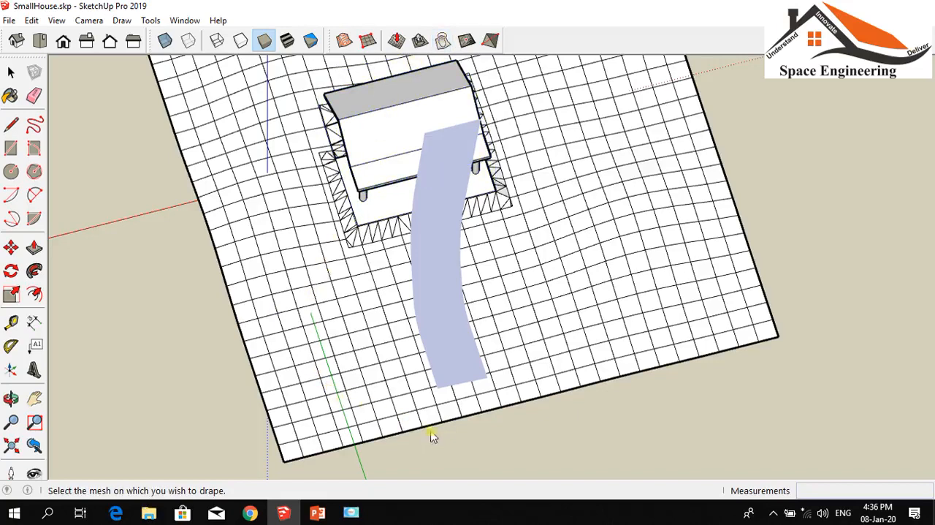
click(442, 339)
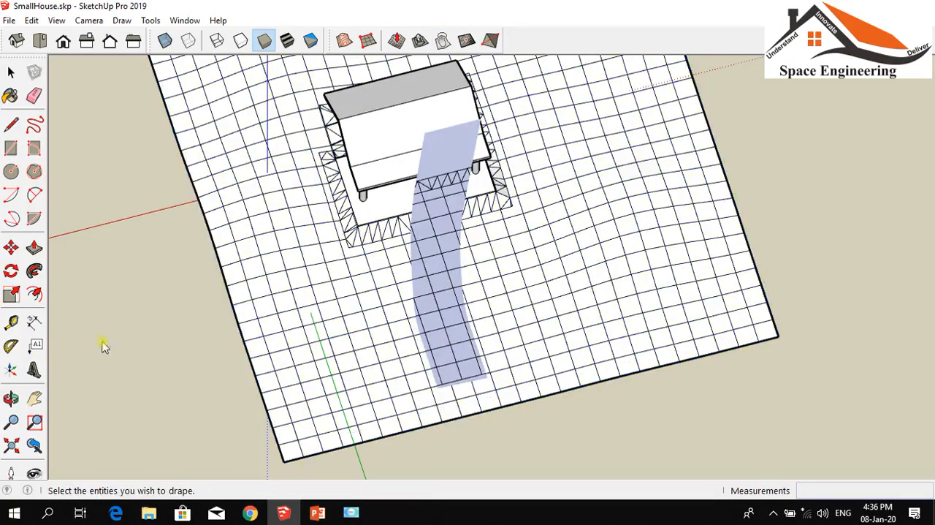
click(10, 398)
drag(139, 390, 134, 348)
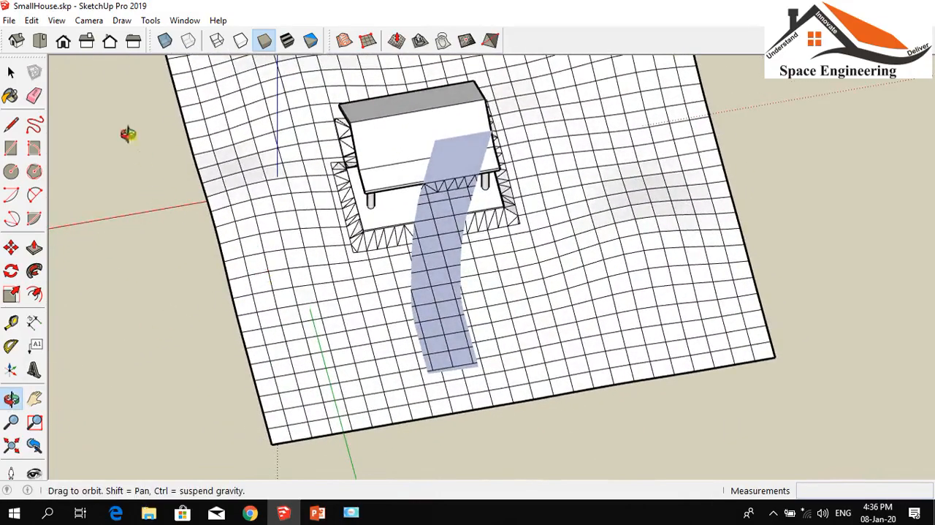
click(10, 73)
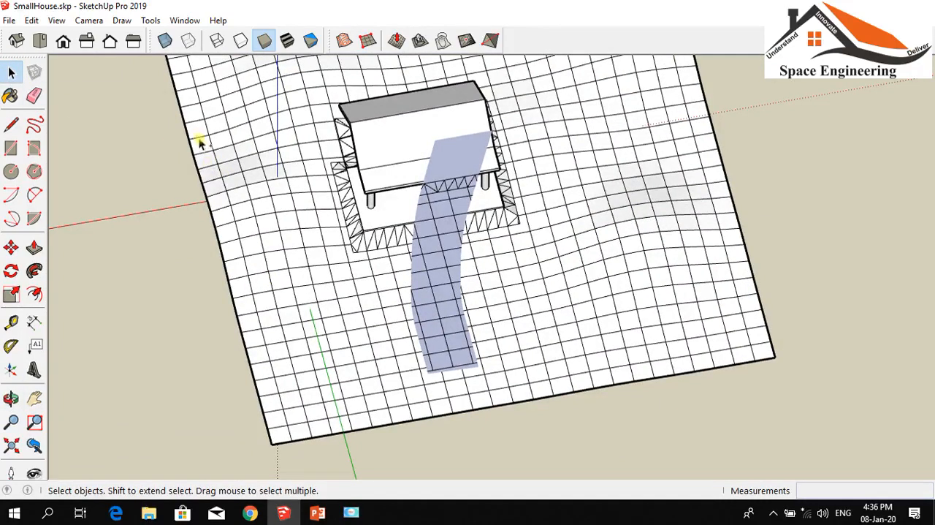
Undo the drape on the path strip, and delete the strip's face and undo that deletion
click(457, 187)
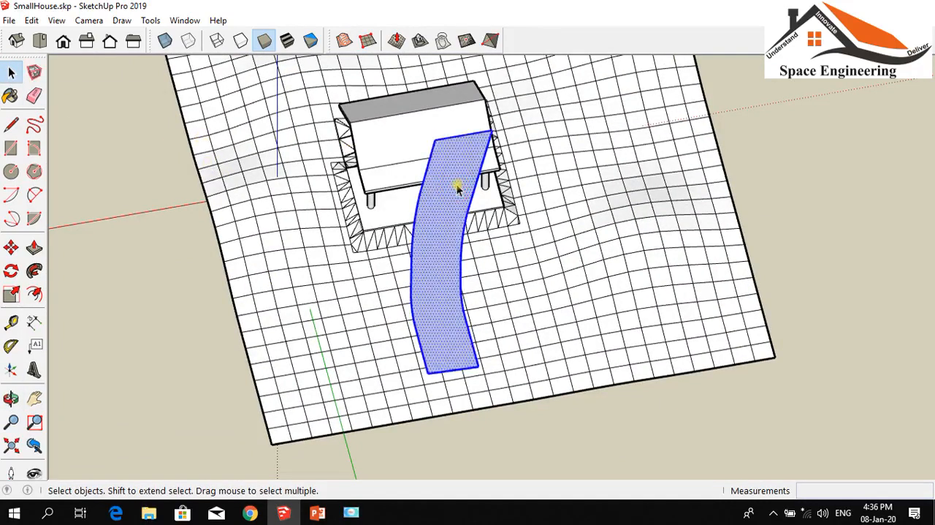
click(874, 152)
click(438, 217)
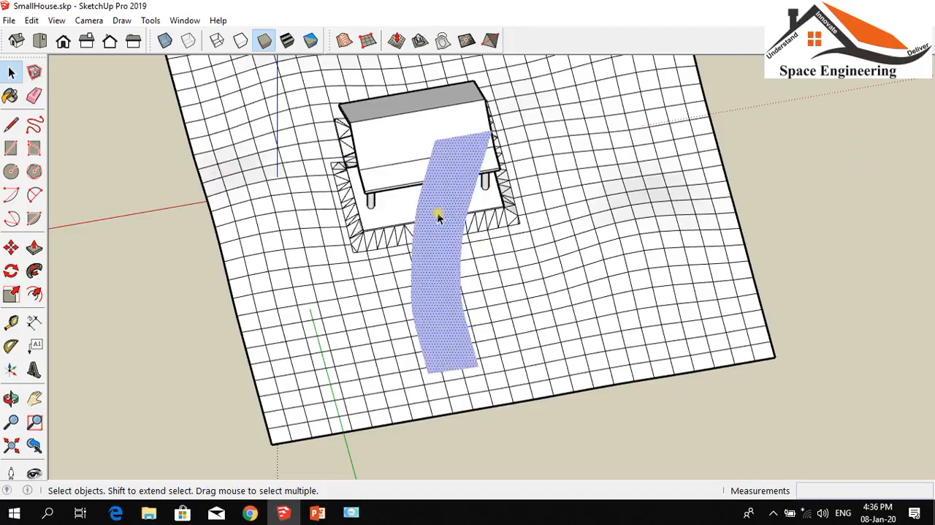
key(Delete)
key(ctrl+z)
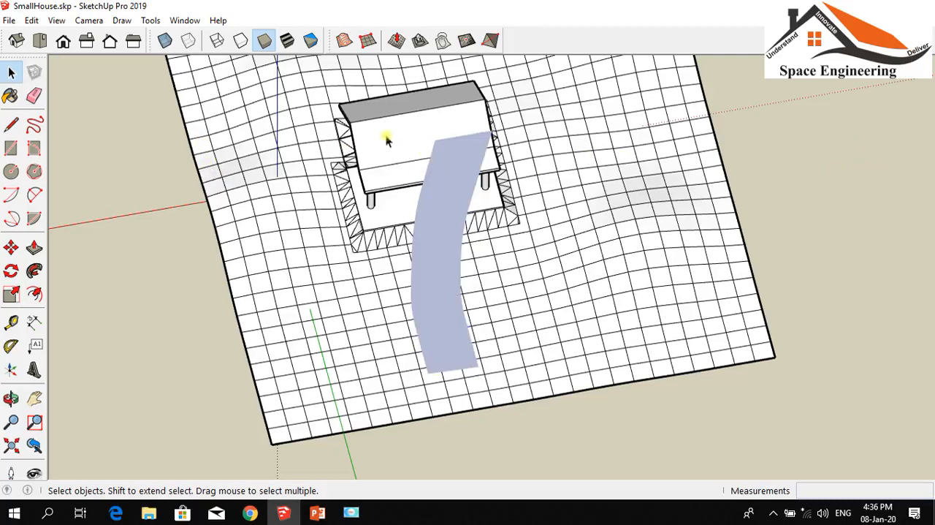
Retry Drape with the path strip selected, picking the strip and the terrain group to project the grid between them
click(431, 214)
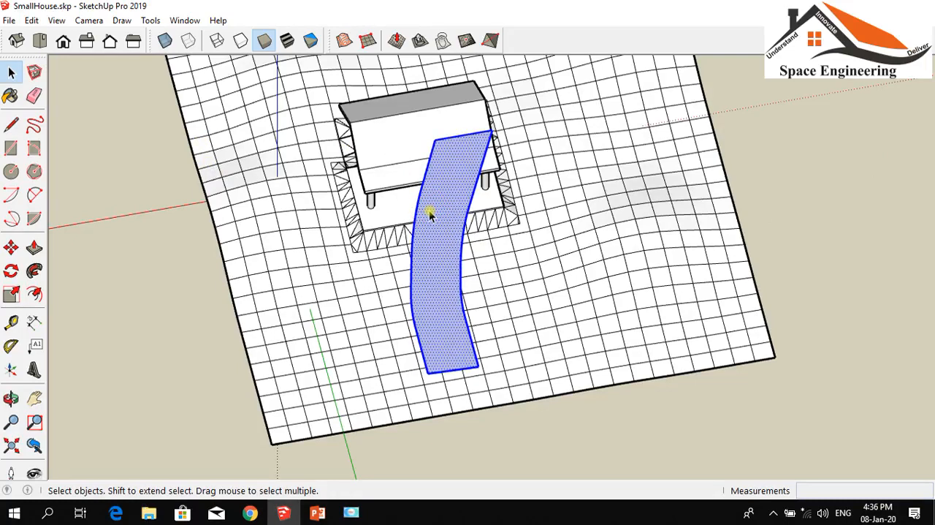
click(444, 40)
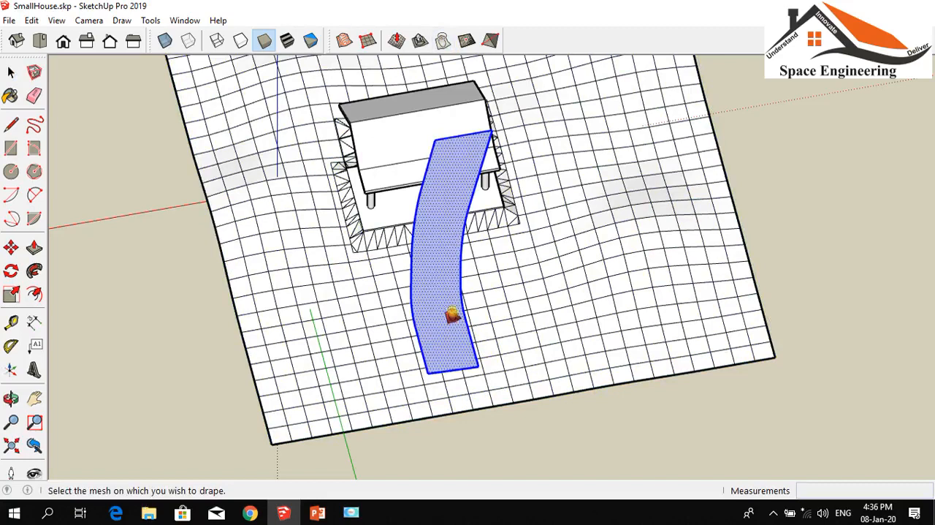
click(447, 306)
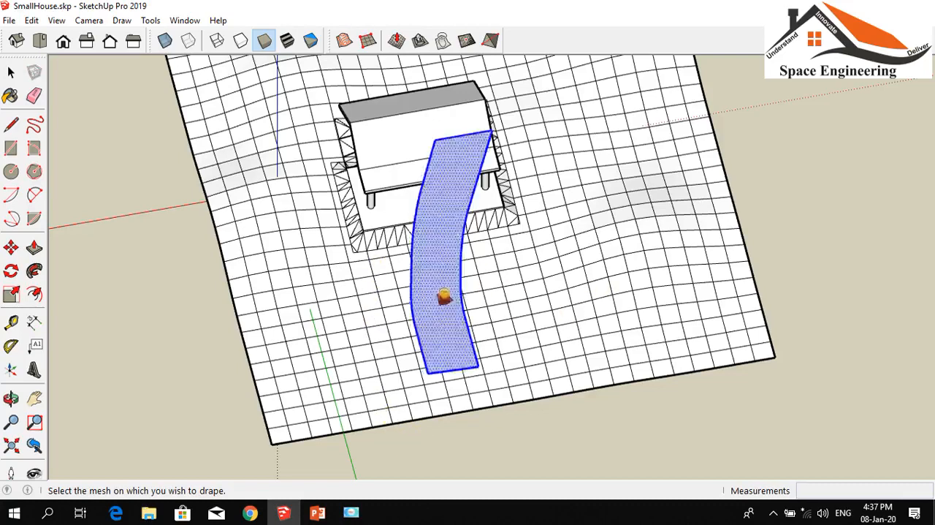
click(314, 293)
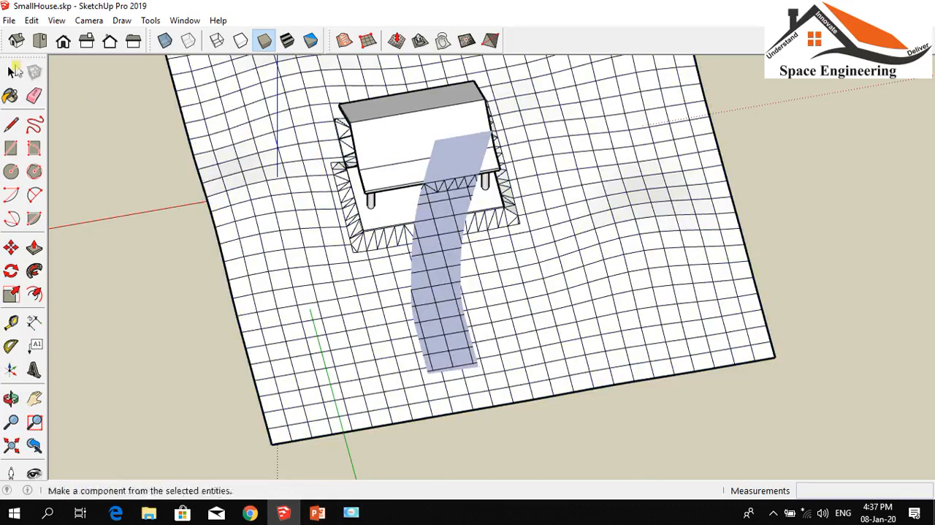
click(12, 71)
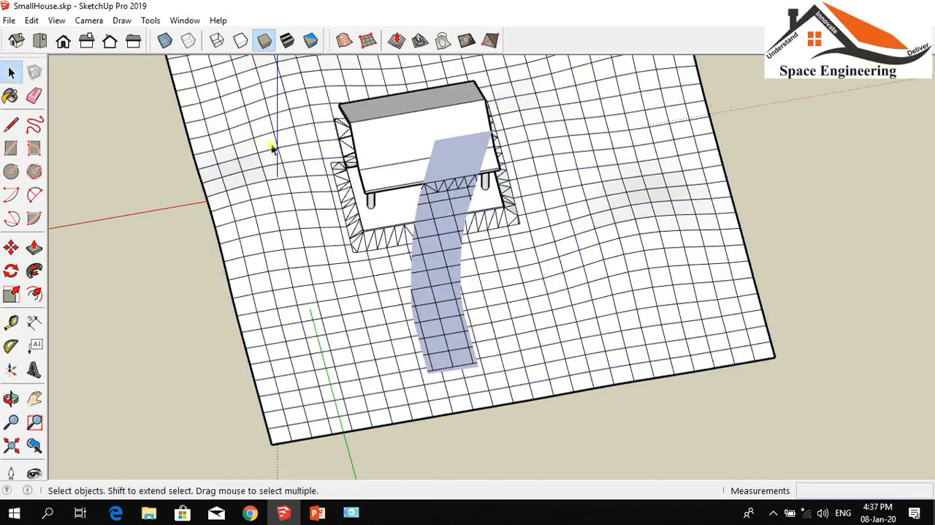
Examine the projected grid cells on the path strip near the house's edge up close, and undo the drape
click(437, 226)
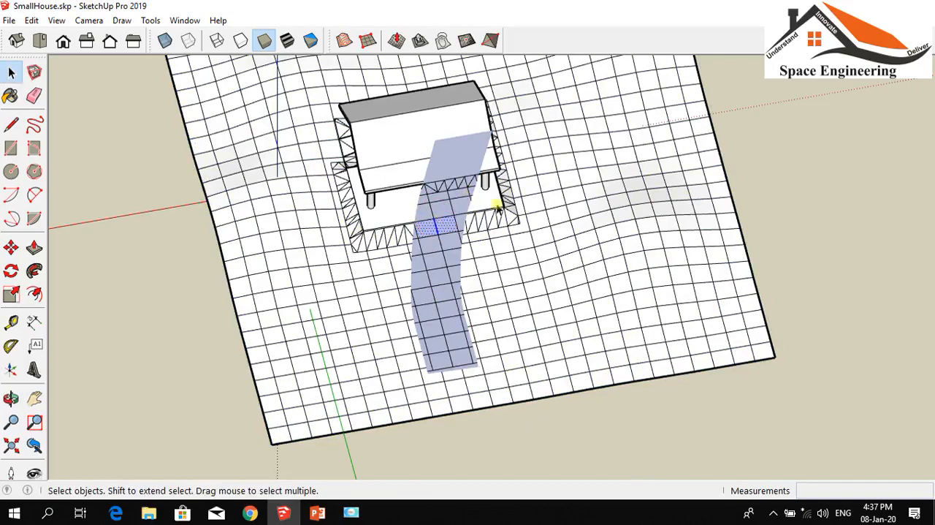
scroll(407, 255, up, 3)
scroll(478, 229, up, 3)
scroll(469, 225, up, 3)
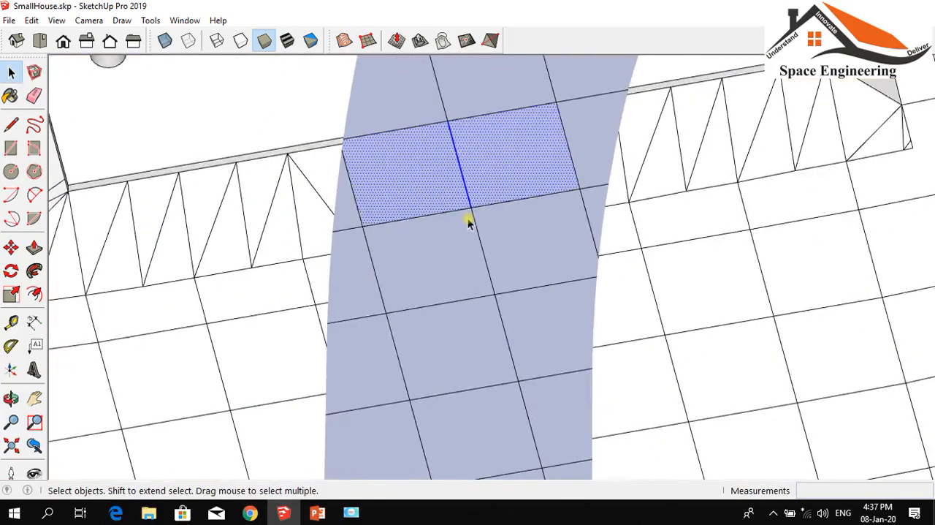
scroll(469, 224, down, 5)
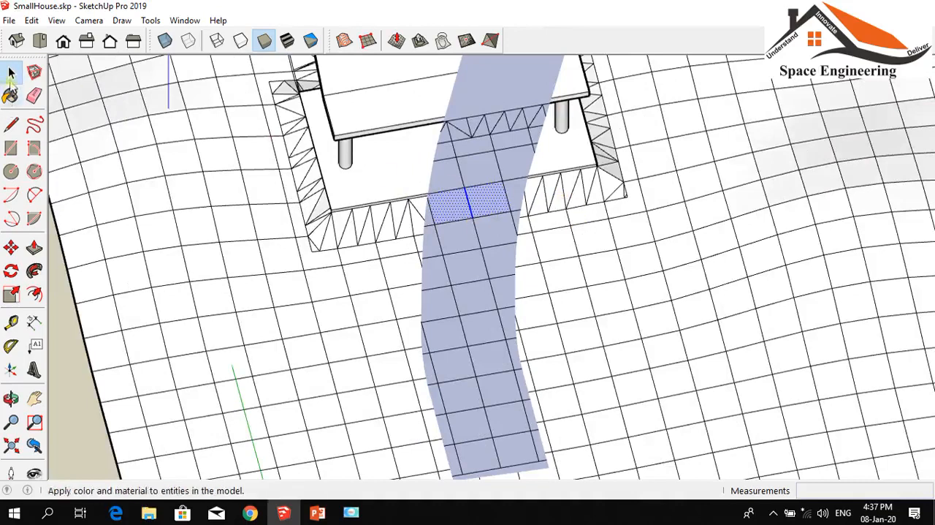
scroll(453, 177, down, 4)
scroll(453, 177, down, 1)
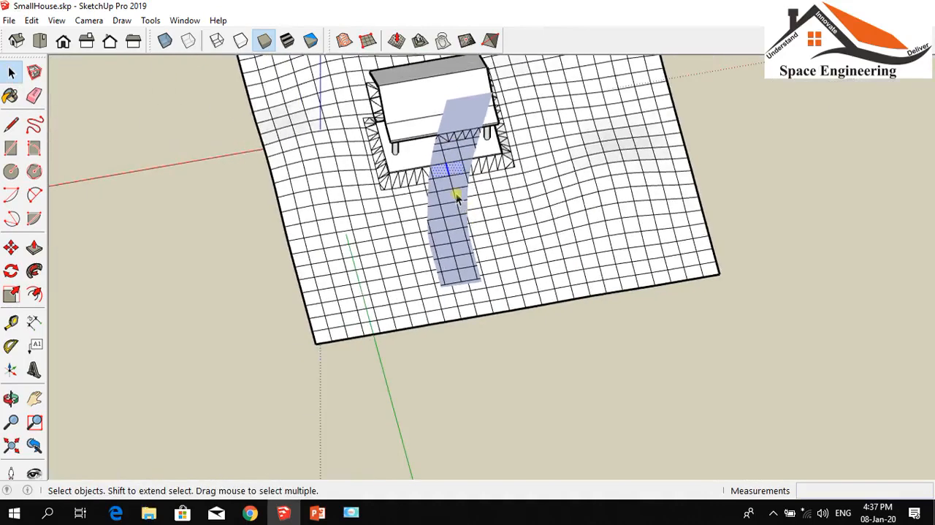
click(450, 182)
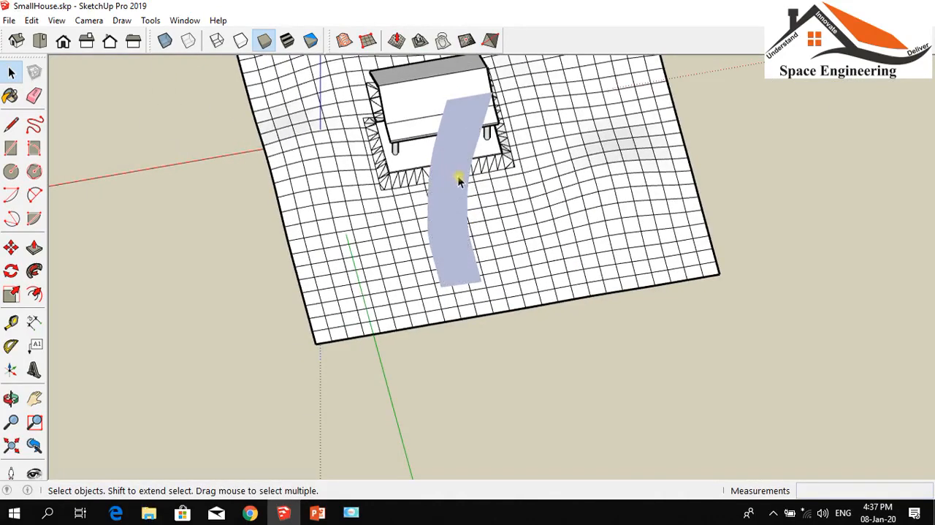
Move the path strip about 19' 4 1/2" in the top view so its inner end meets the edge of the house's stamped pad
click(11, 398)
drag(171, 372, 556, 379)
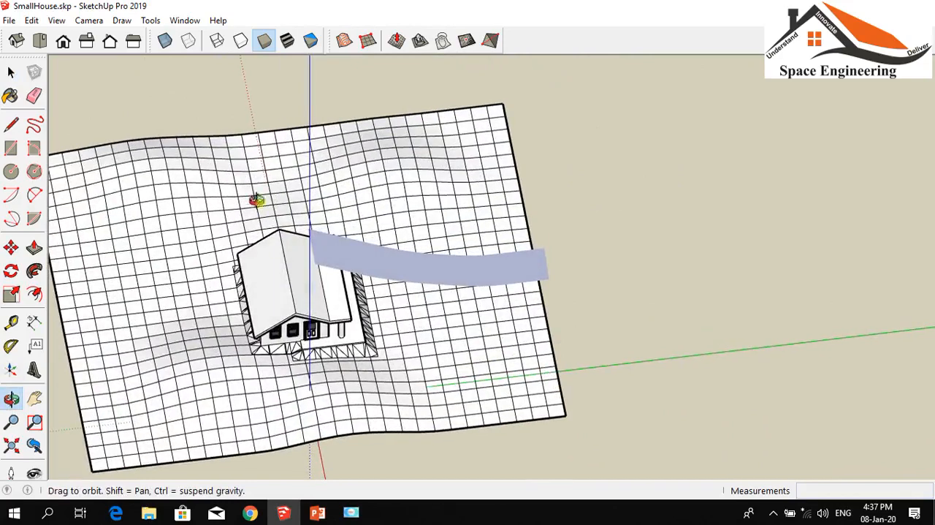
click(39, 41)
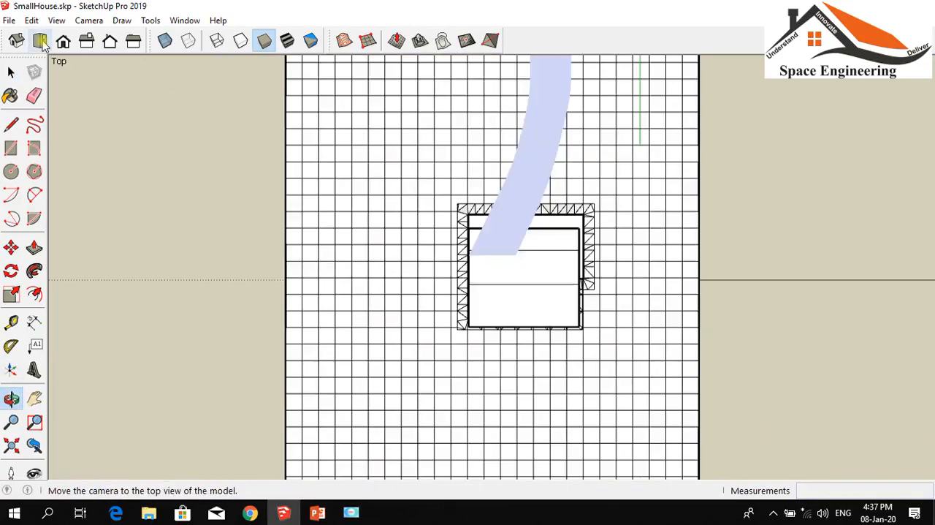
scroll(261, 317, down, 3)
scroll(410, 142, up, 3)
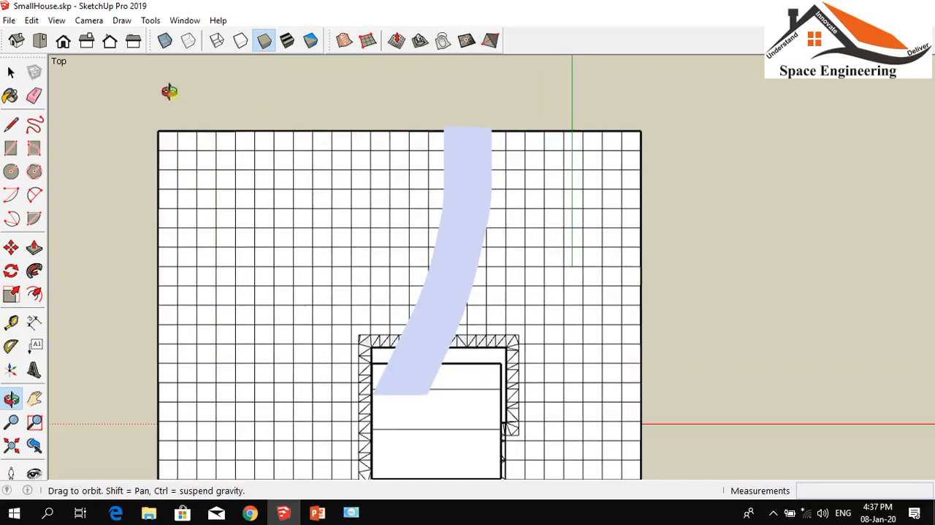
click(11, 247)
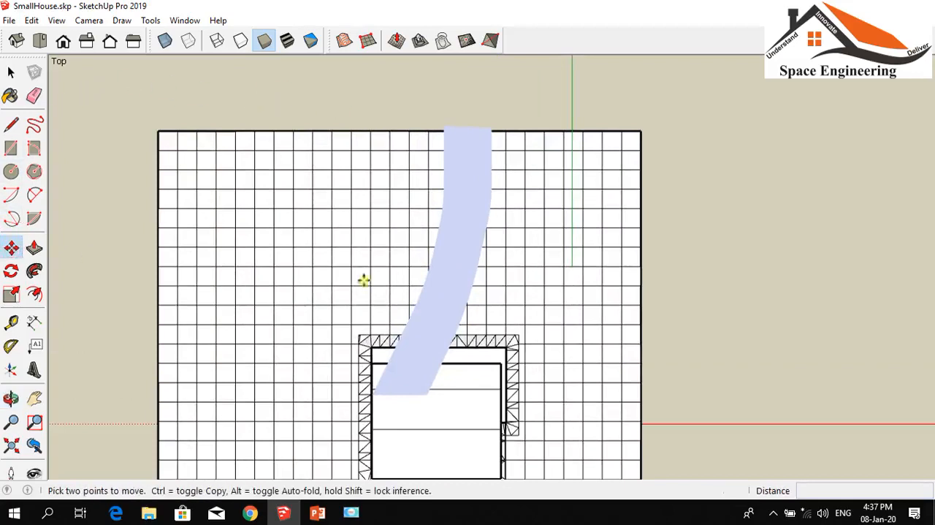
click(425, 326)
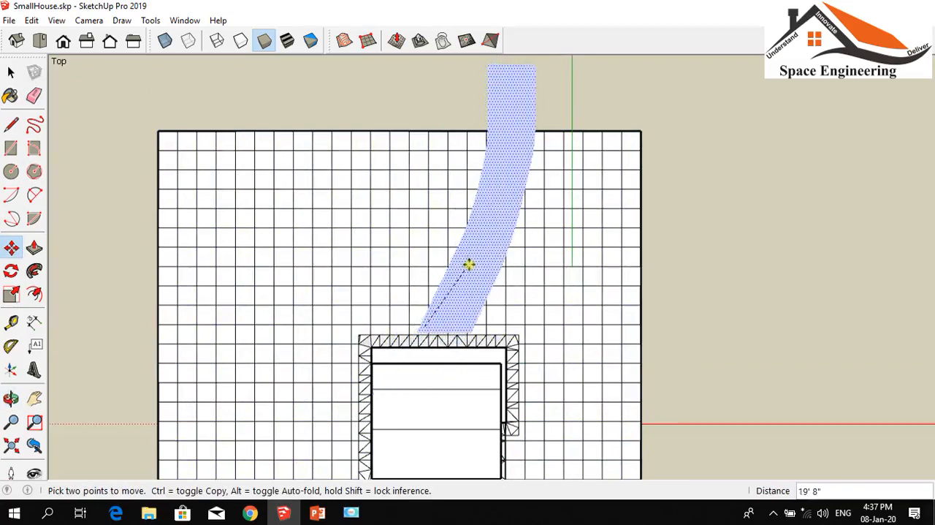
click(469, 266)
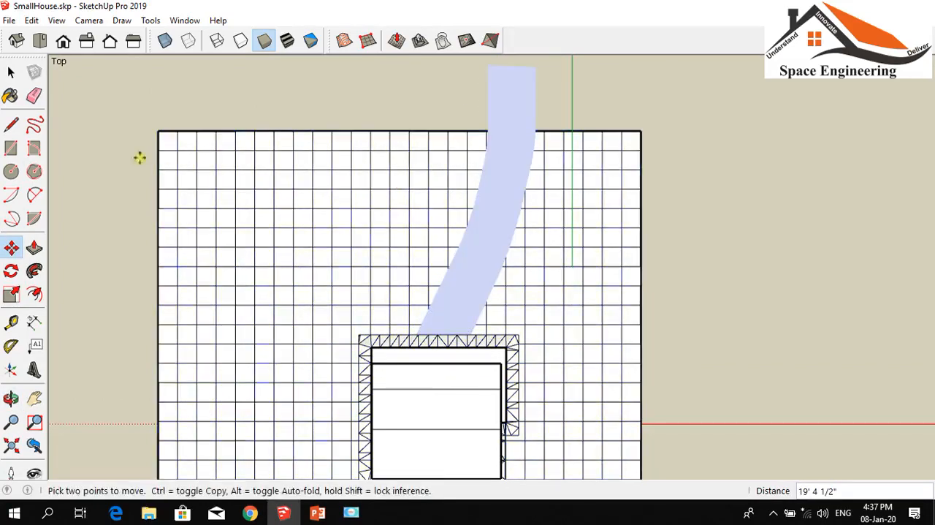
Drape the terrain group onto the repositioned path strip, using the strip as the mesh, and undo the drape
click(16, 41)
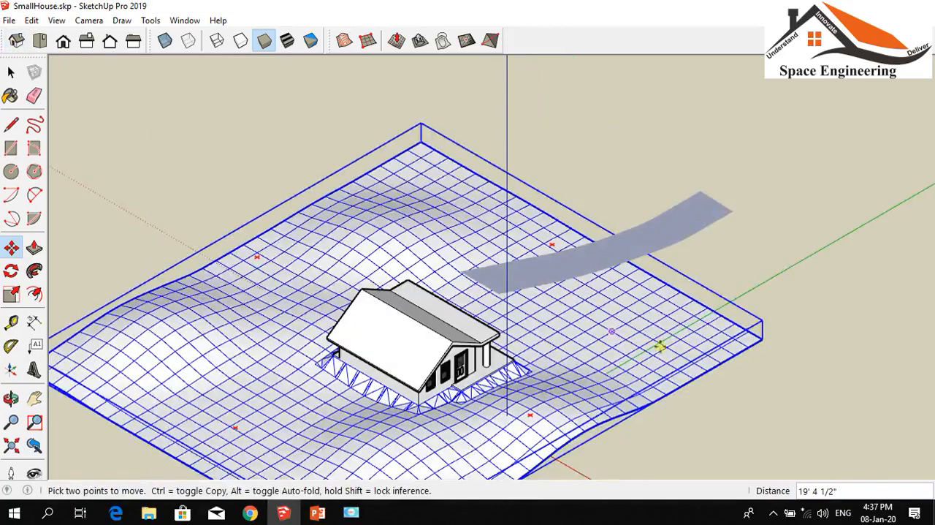
scroll(499, 291, up, 5)
scroll(499, 291, up, 5)
scroll(156, 205, down, 5)
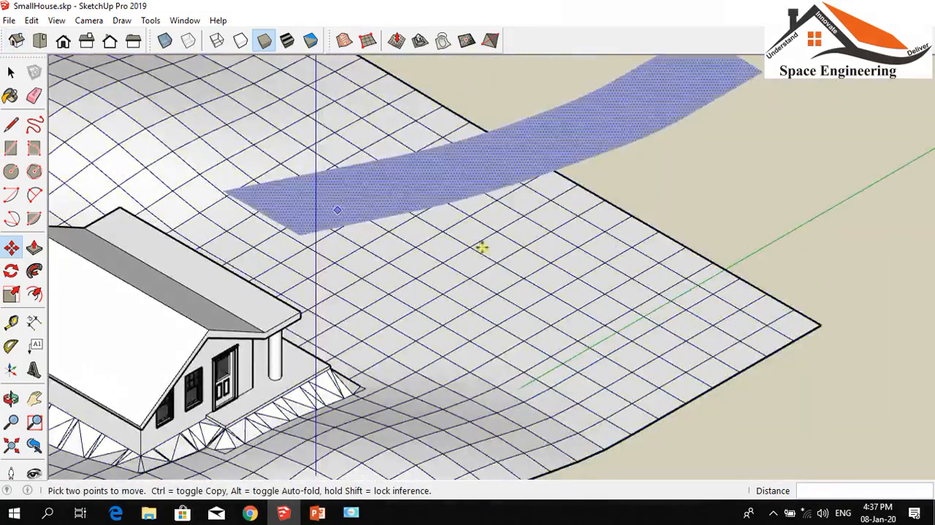
scroll(570, 303, down, 8)
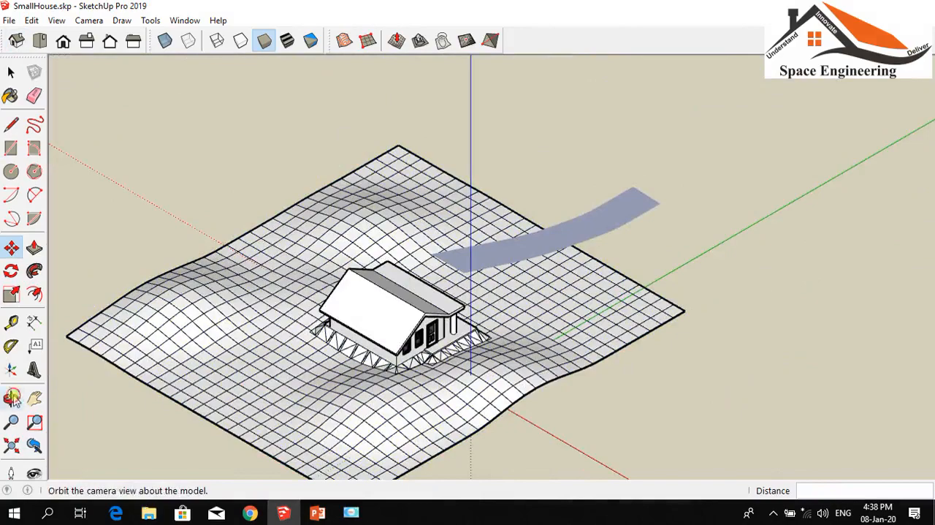
click(11, 398)
drag(666, 380, 458, 309)
scroll(545, 268, up, 2)
scroll(468, 263, up, 2)
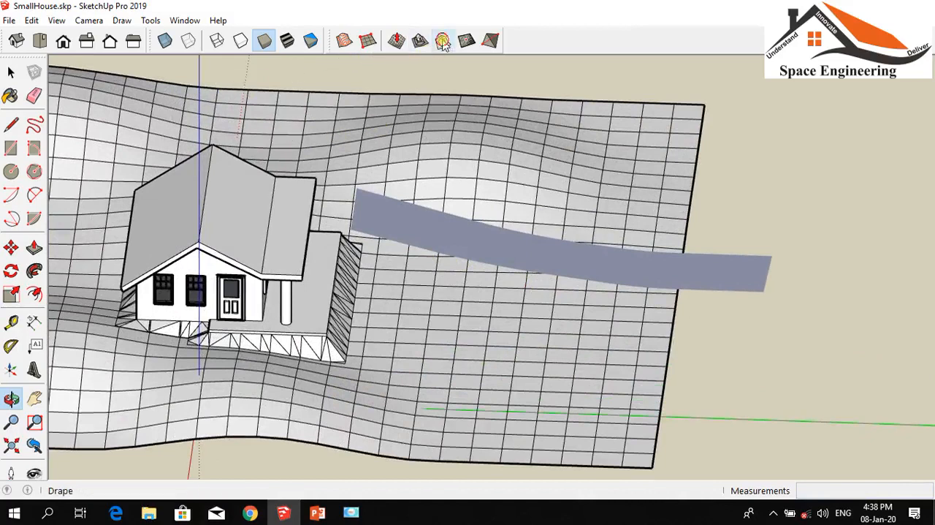
click(442, 40)
click(415, 346)
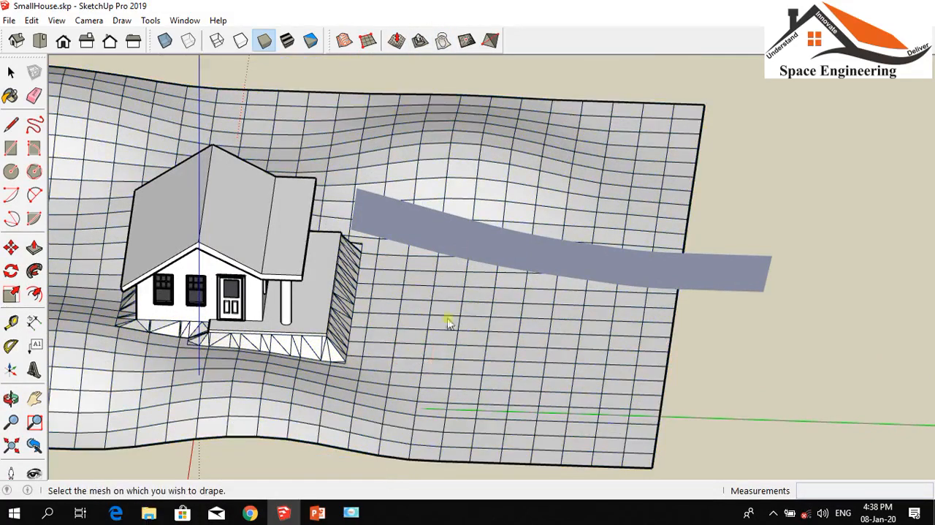
click(544, 261)
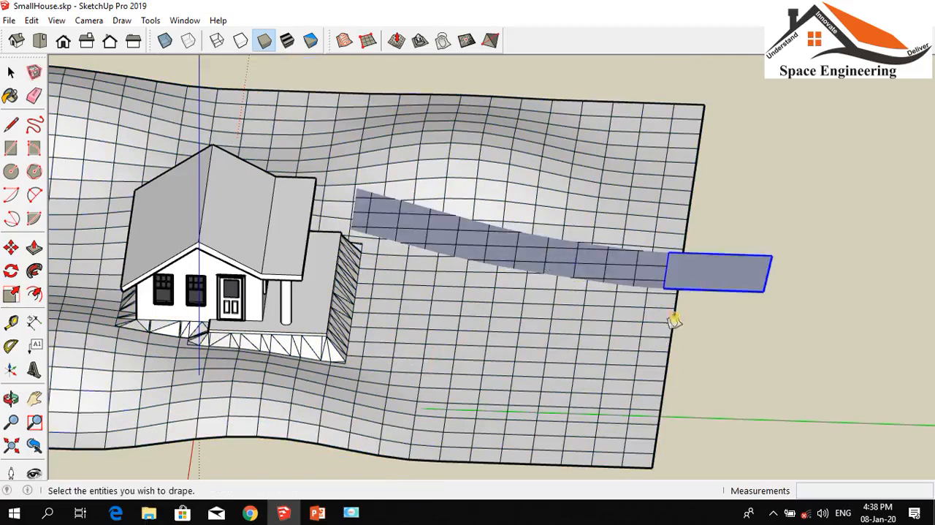
scroll(672, 319, up, 5)
scroll(489, 267, down, 5)
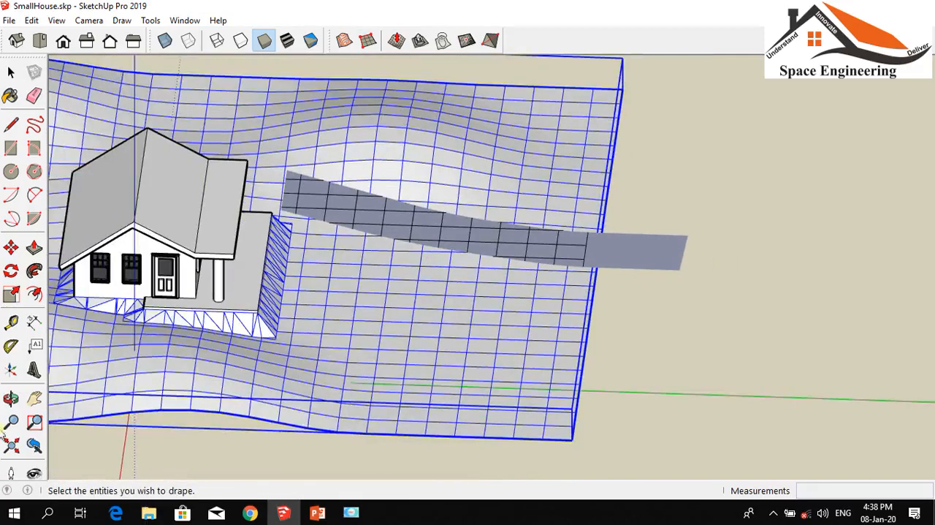
click(11, 398)
drag(234, 450, 242, 416)
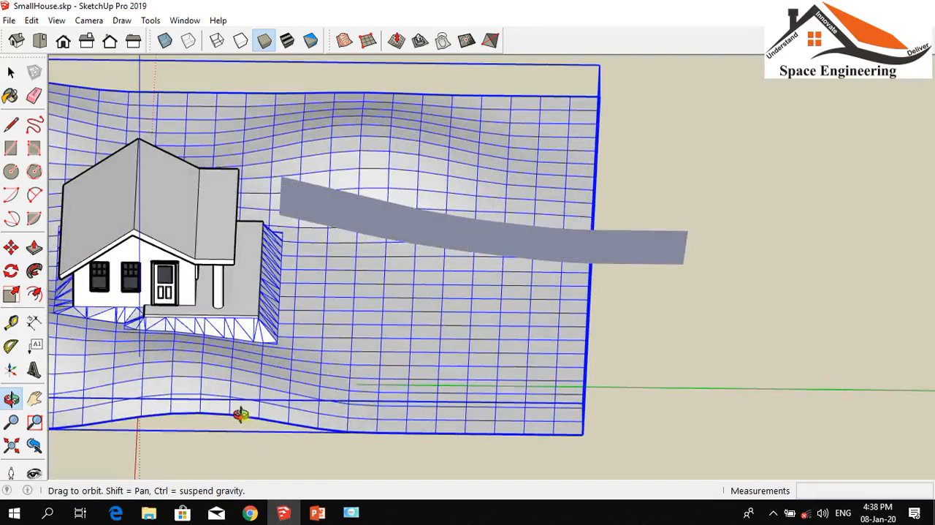
mouse_move(217, 356)
mouse_down()
mouse_move(234, 405)
mouse_move(217, 367)
mouse_up()
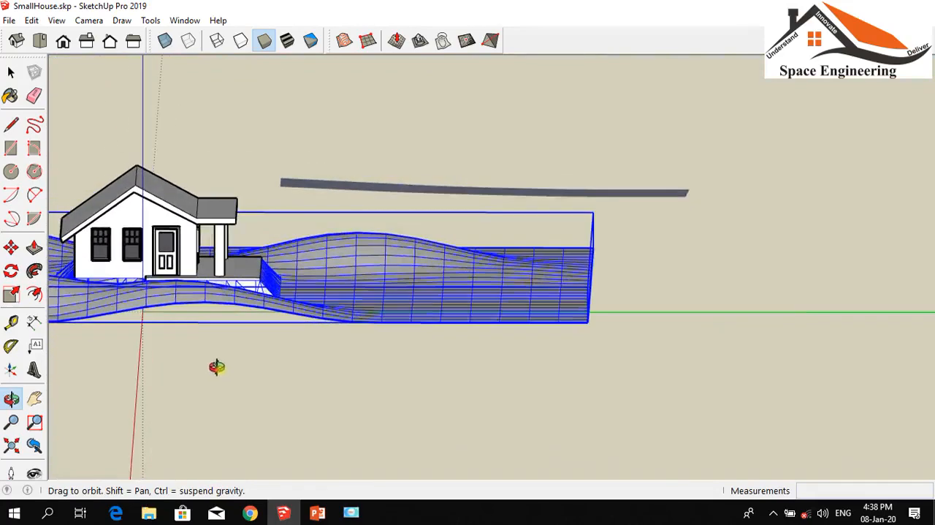
click(11, 248)
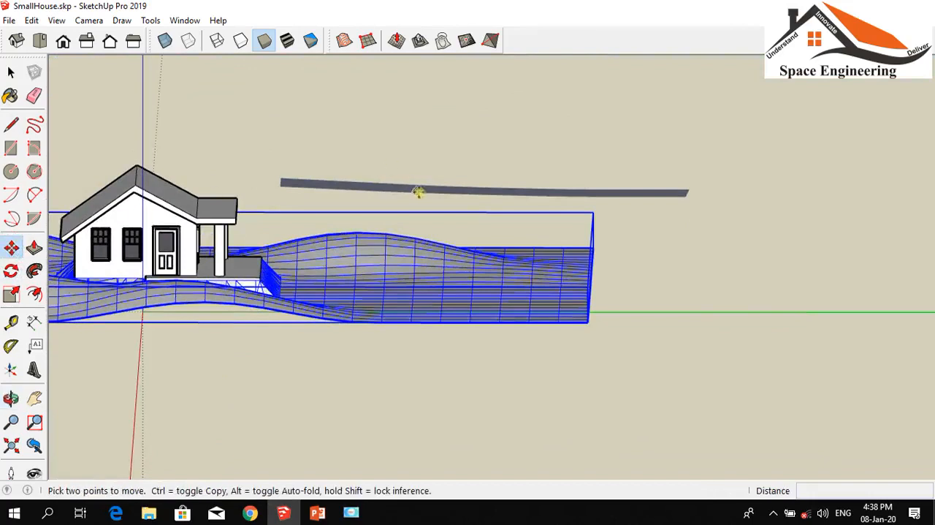
click(426, 188)
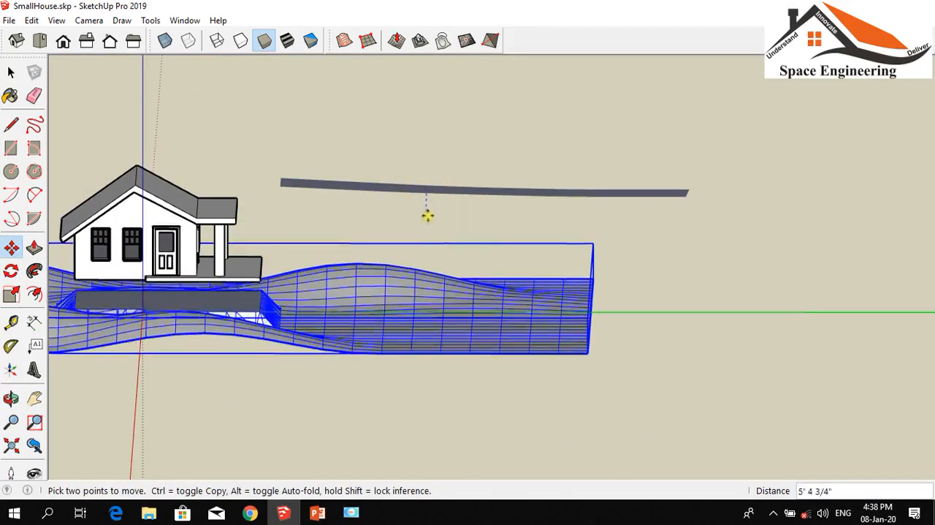
click(427, 188)
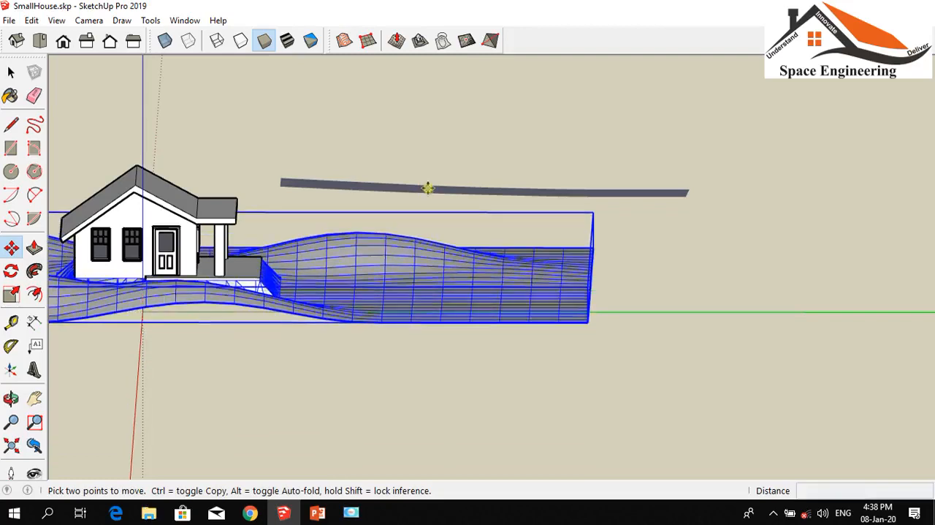
Select only the path strip and lower it about 18' 8 5/16" vertically into the terrain surface
click(11, 72)
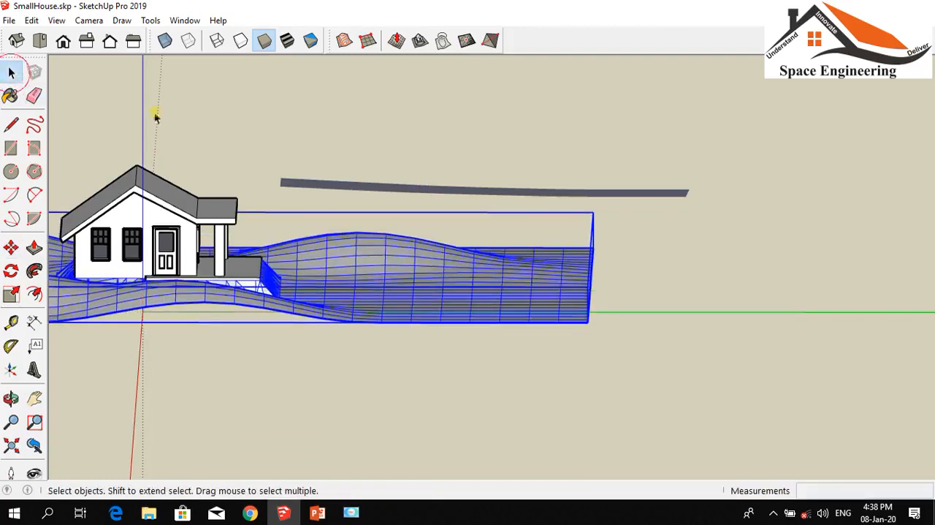
click(372, 187)
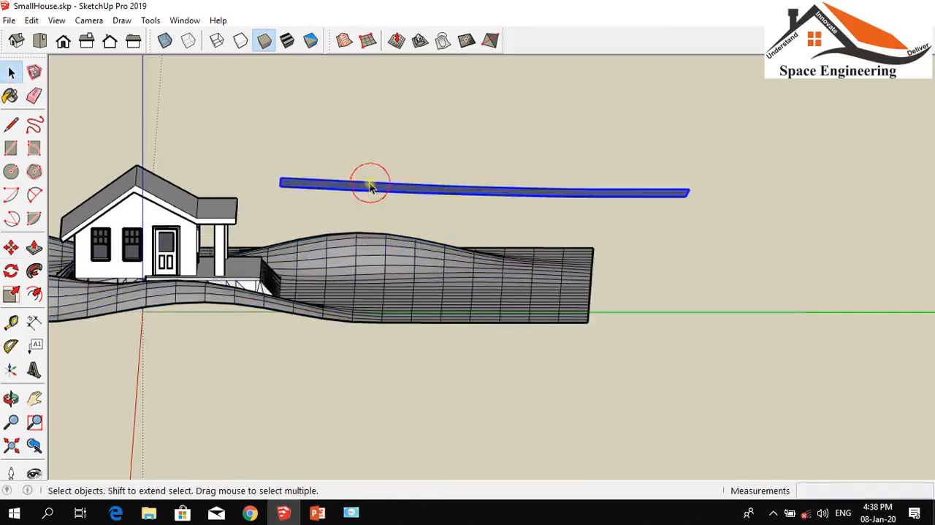
click(11, 247)
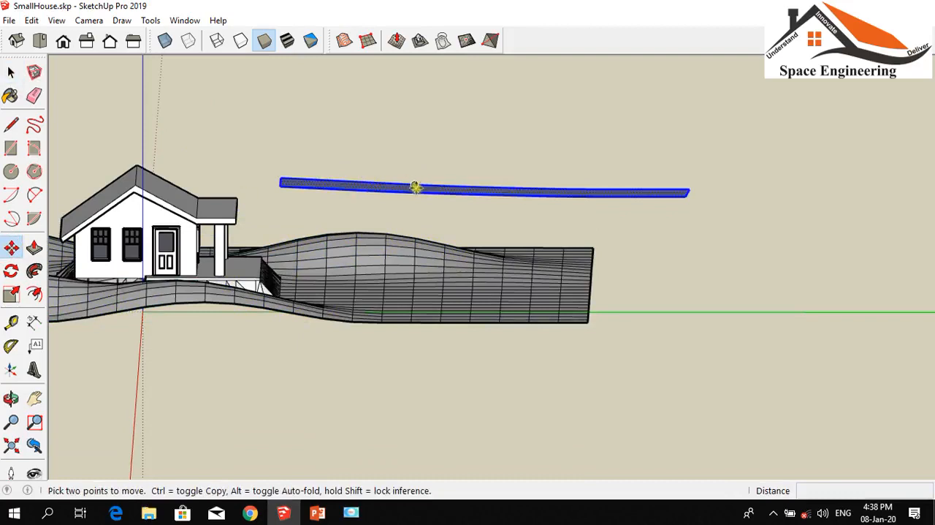
click(417, 186)
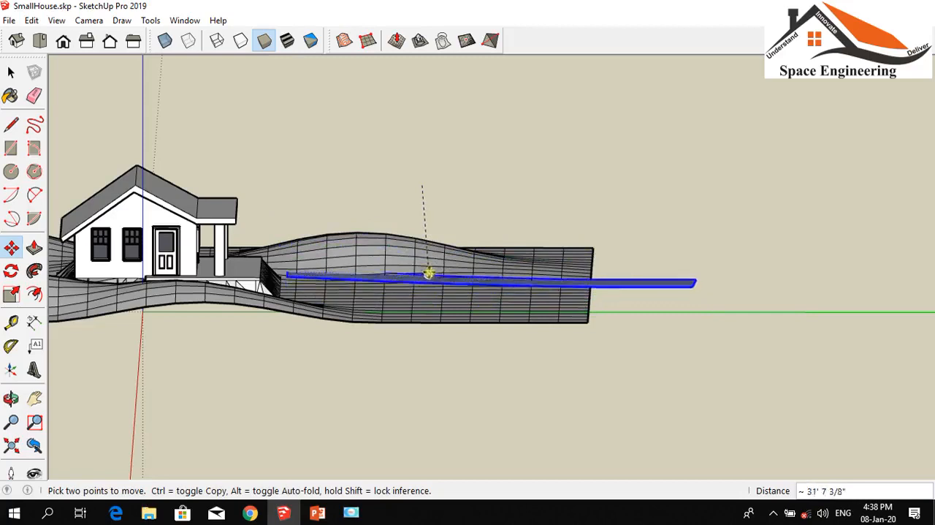
click(428, 294)
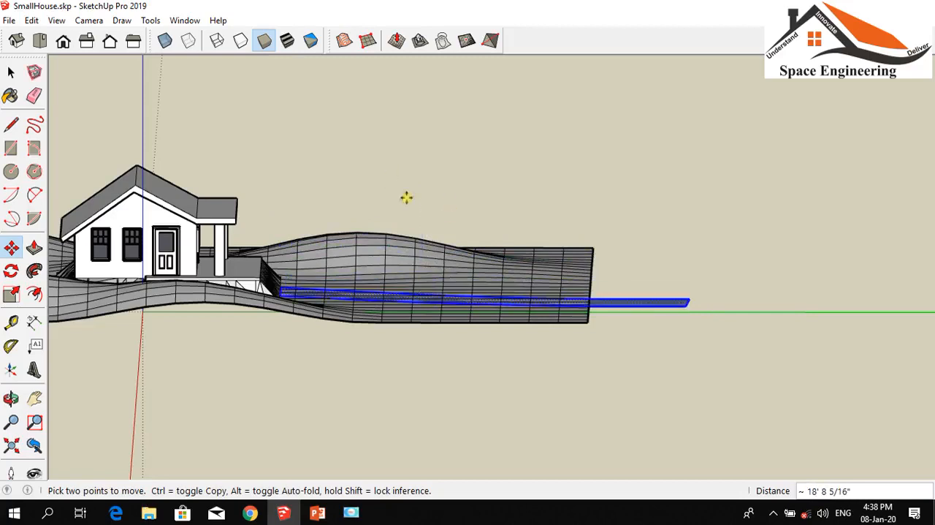
Drape the terrain group onto the lowered path strip, picking the terrain as the entity and the strip as the mesh
click(11, 398)
drag(468, 331, 407, 408)
key(m)
scroll(314, 413, down, 5)
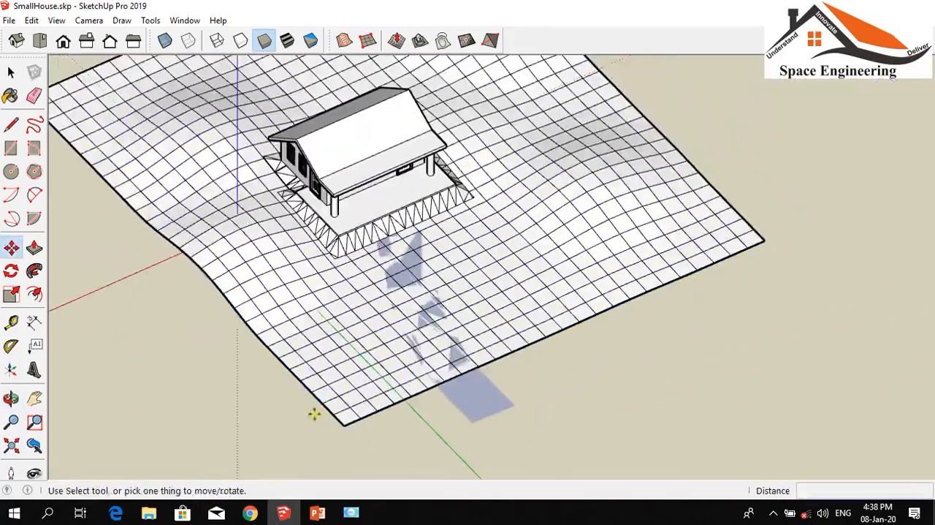
scroll(438, 329, up, 4)
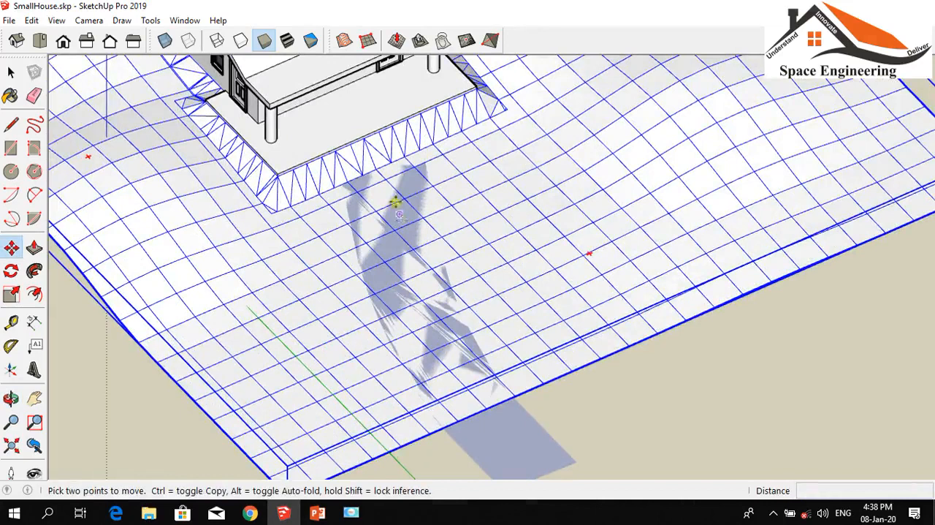
click(443, 40)
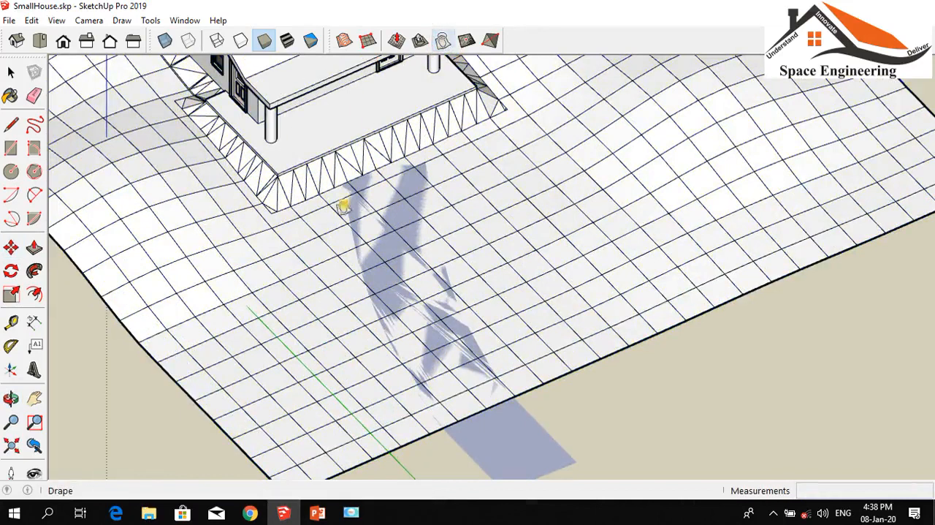
click(220, 329)
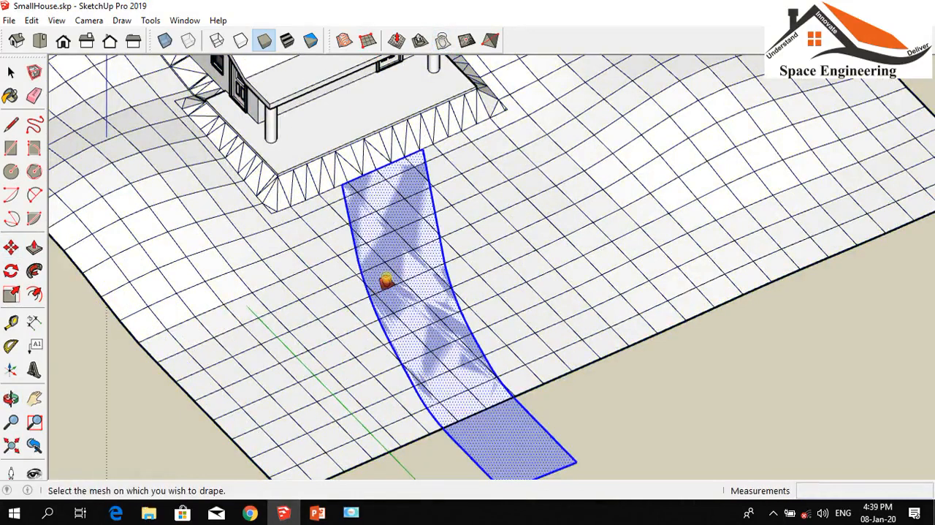
click(384, 276)
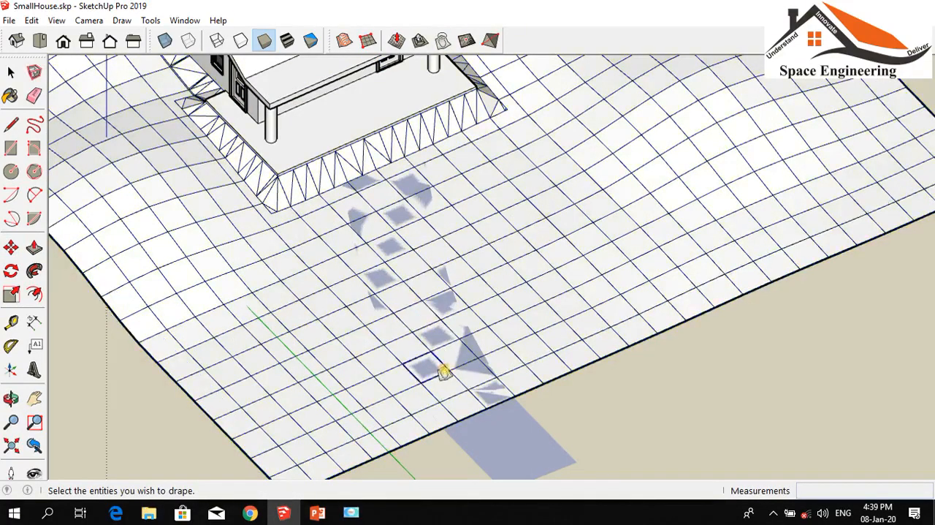
scroll(417, 343, down, 3)
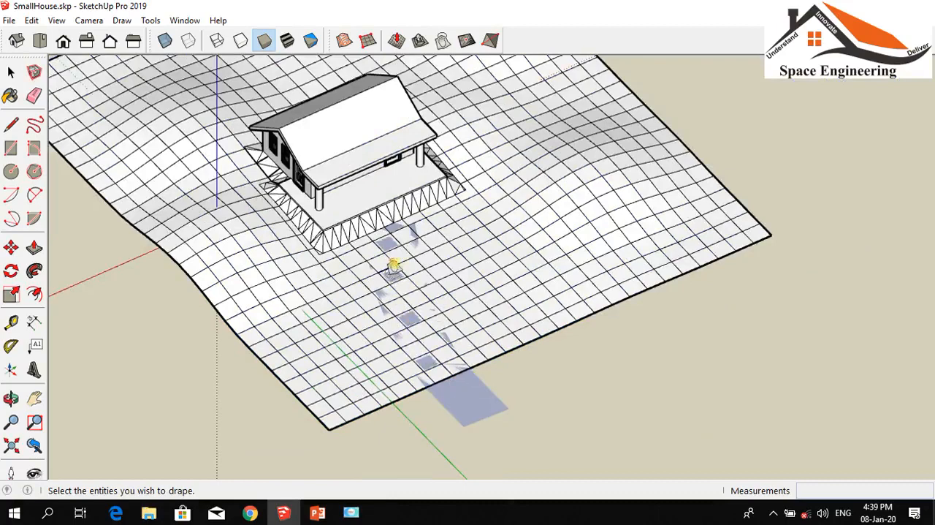
scroll(519, 307, down, 4)
scroll(624, 310, up, 5)
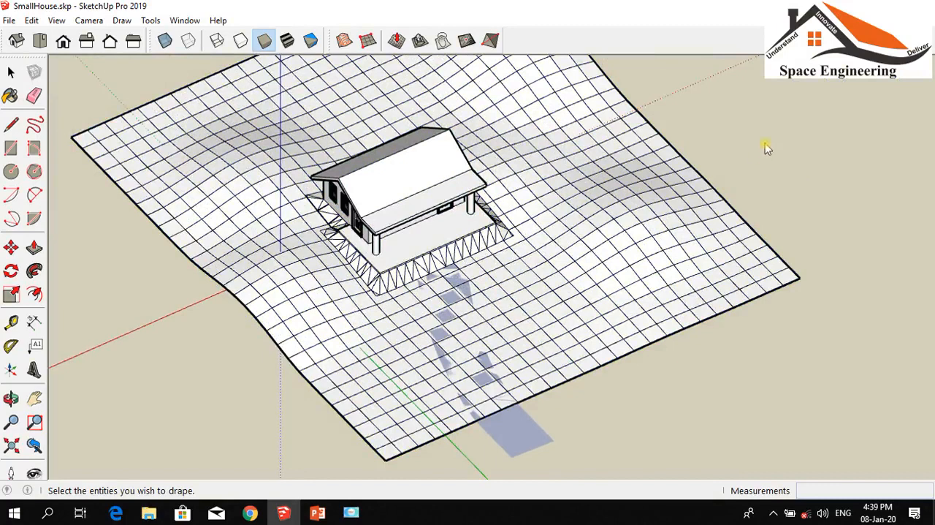
Show the Materials and layers tray and open the Landscaping, Fencing and Vegetation material collection
click(182, 22)
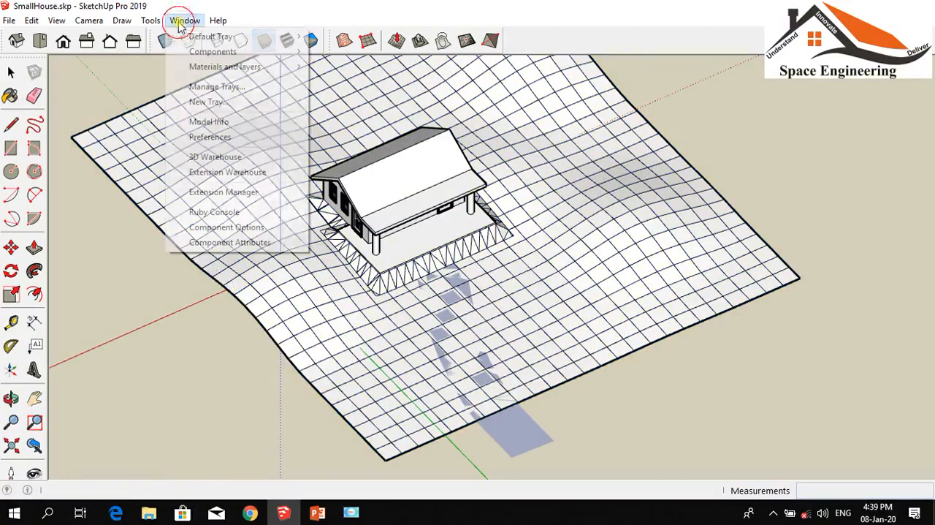
mouse_move(231, 54)
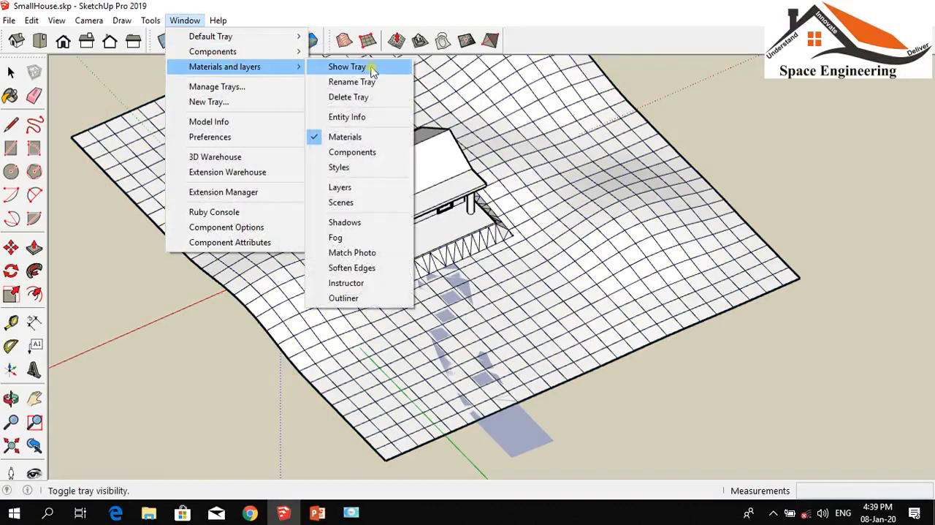
click(373, 68)
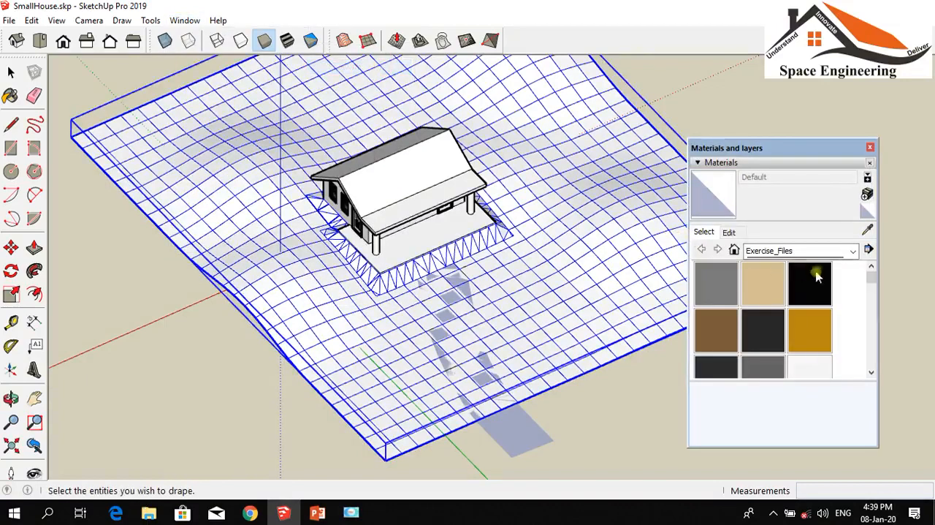
click(853, 251)
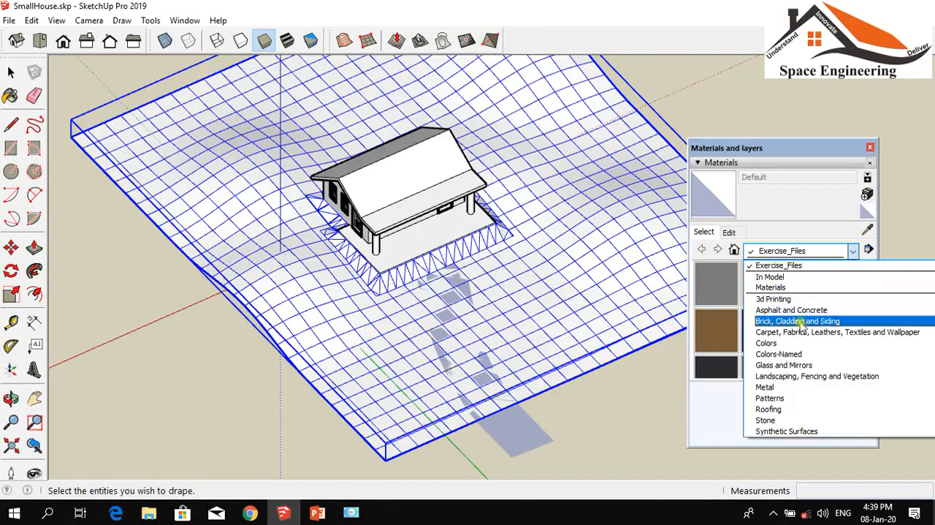
click(807, 375)
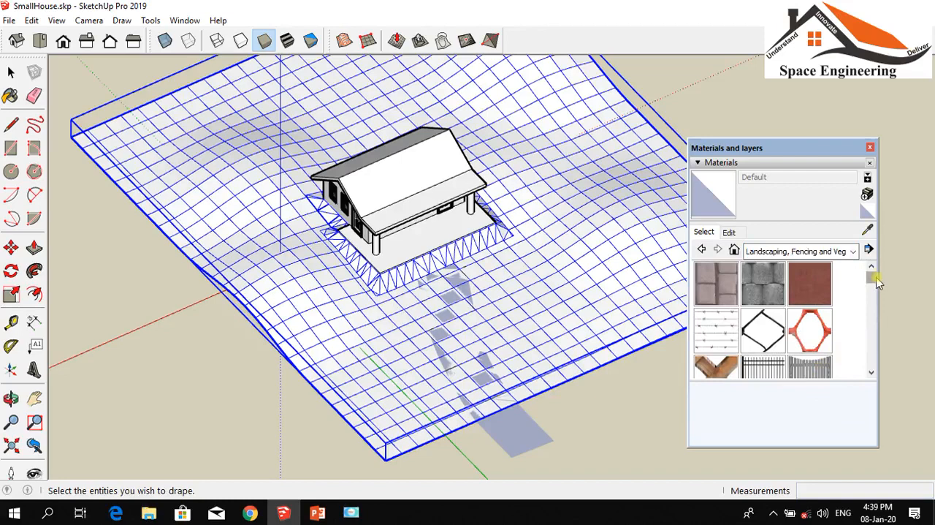
Paint the terrain group with the Grass Dark Green material
drag(876, 283, 874, 303)
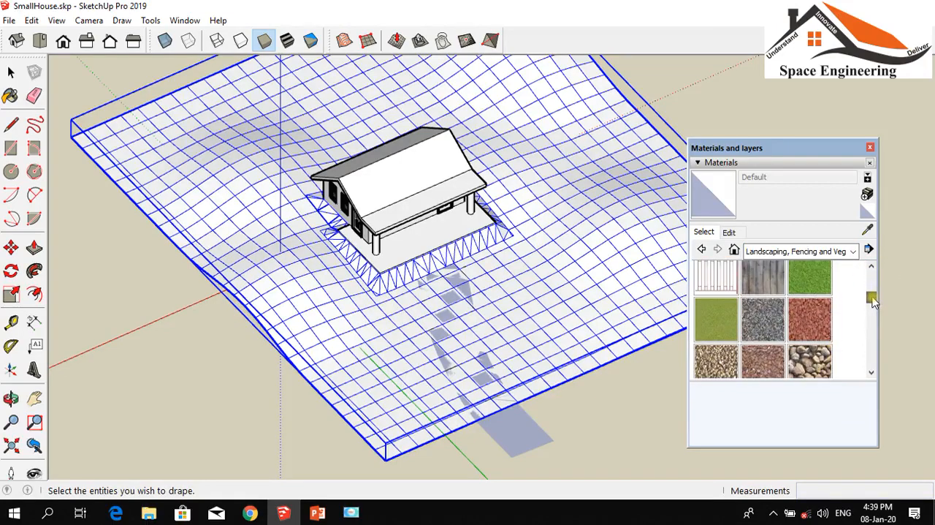
click(808, 281)
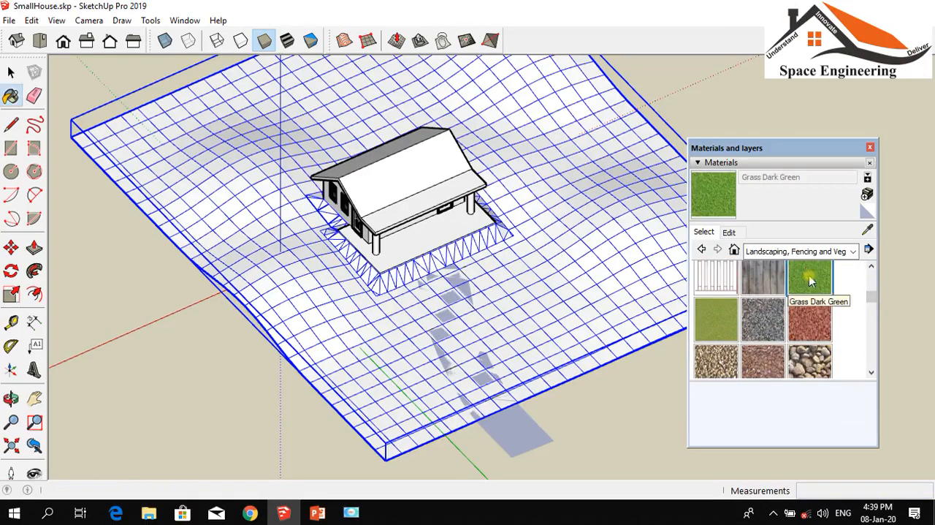
click(535, 148)
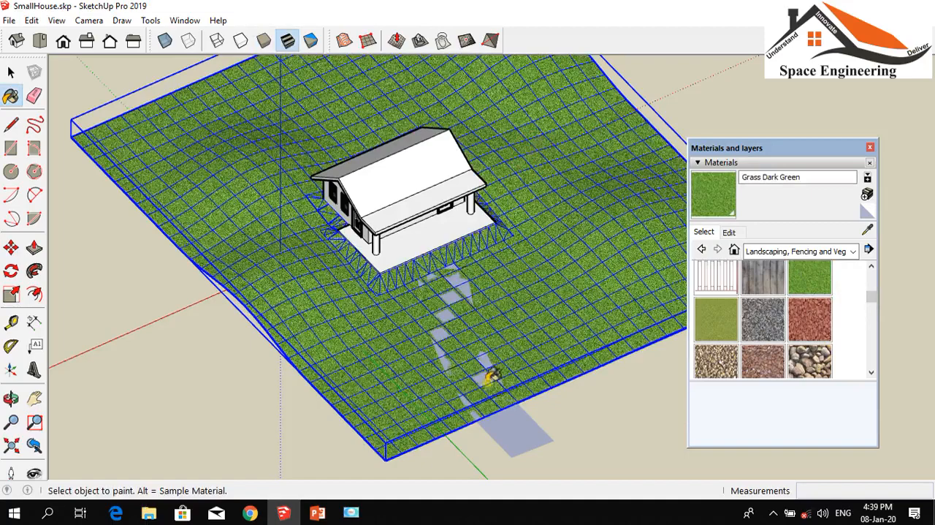
Paint a path facet near the terrain's front edge with the Groundcover Gravel 1 inch material
scroll(496, 355, up, 5)
scroll(490, 340, down, 3)
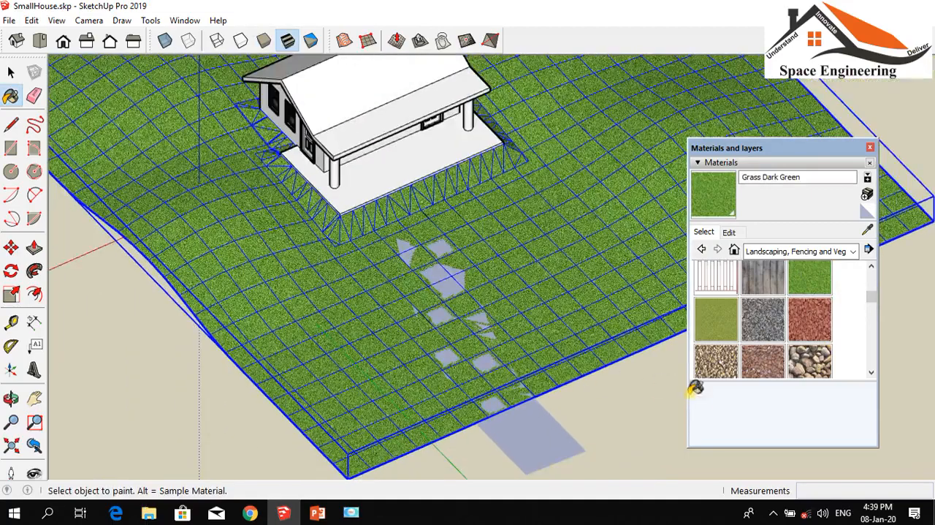
click(714, 358)
scroll(512, 387, up, 3)
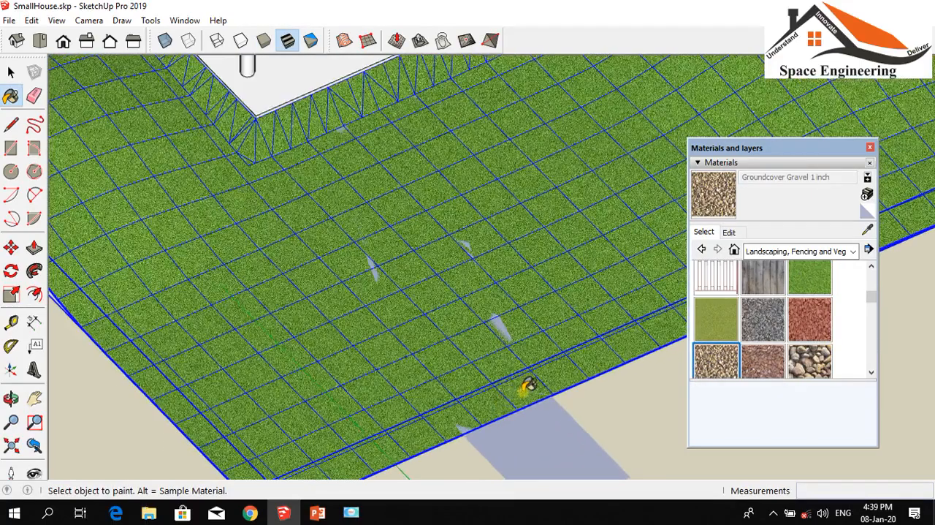
scroll(482, 350, down, 3)
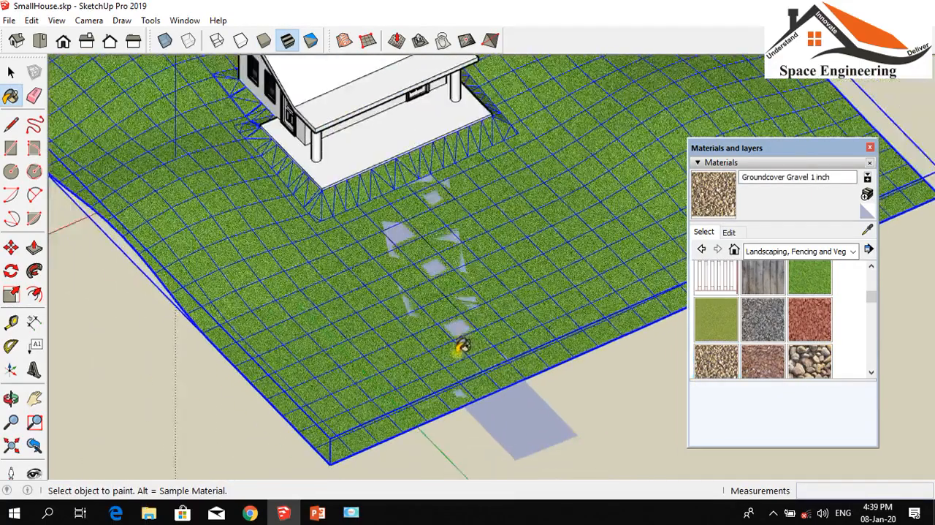
scroll(531, 373, up, 3)
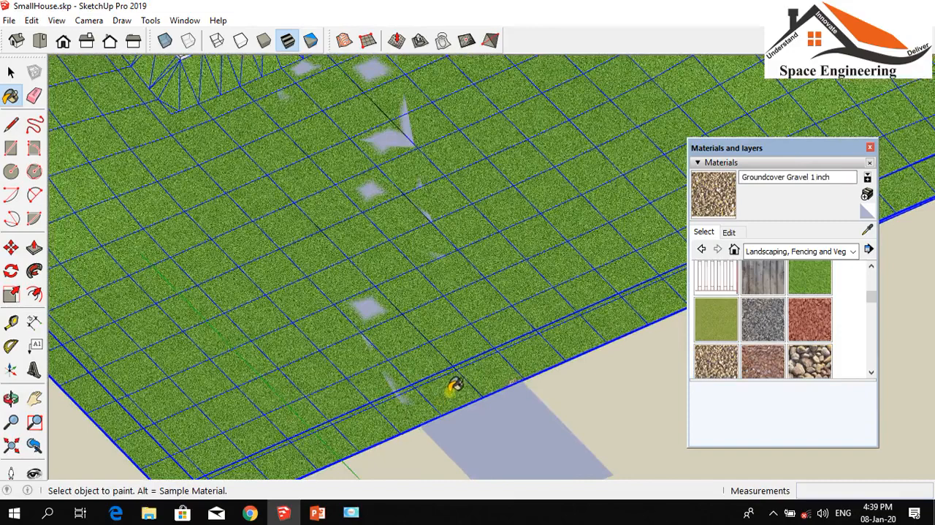
click(367, 306)
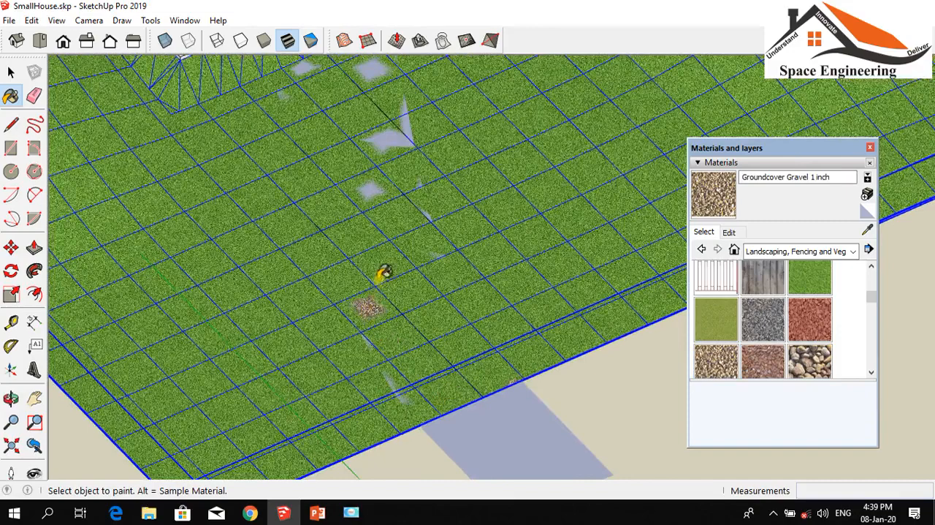
scroll(379, 278, down, 1)
scroll(380, 278, down, 3)
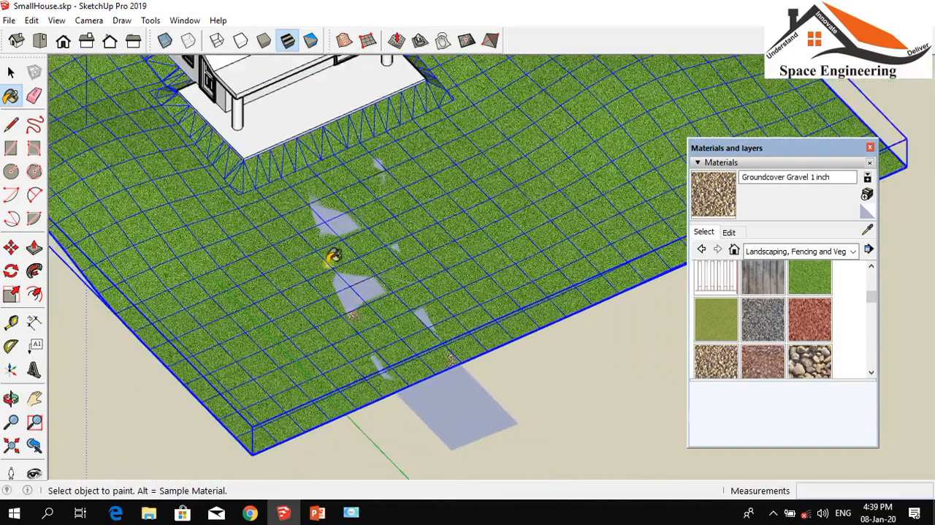
Apply Groundcover Gravel 1 inch to more visible path facets, from mid-path up to the house platform
click(371, 283)
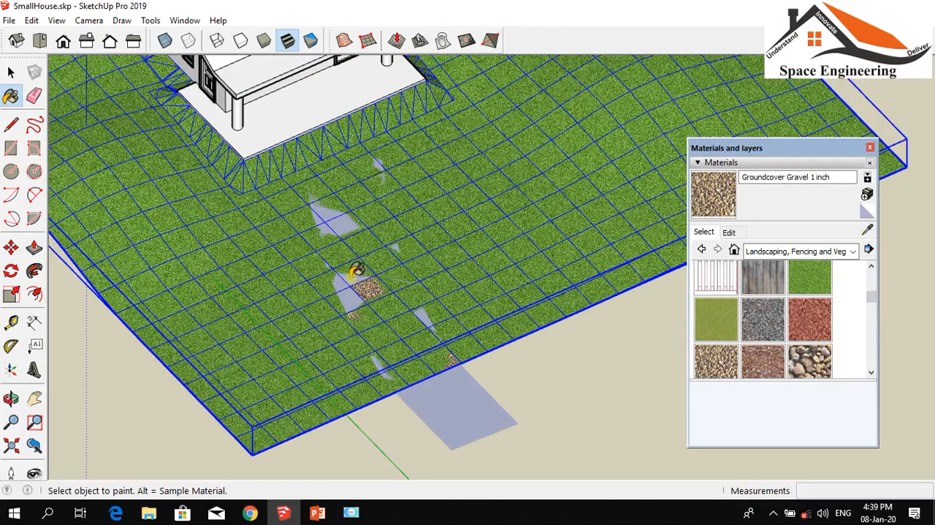
click(345, 287)
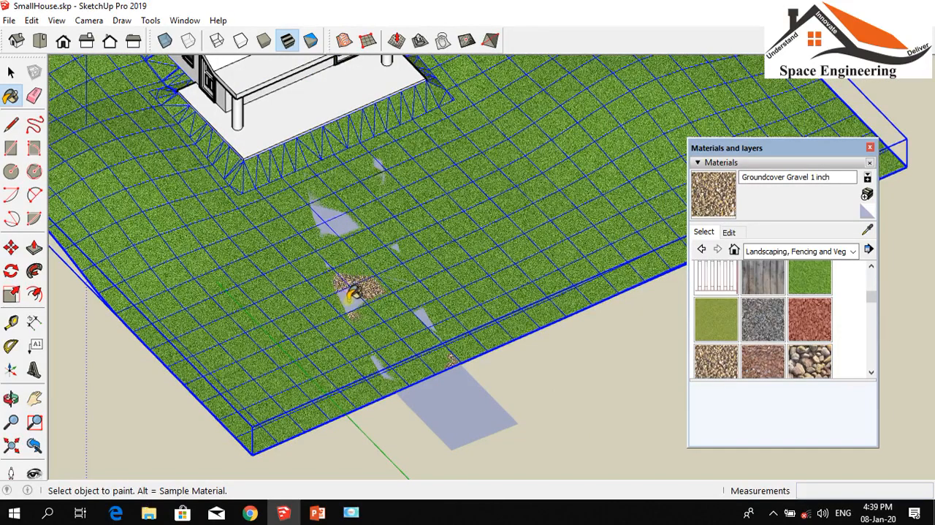
click(338, 212)
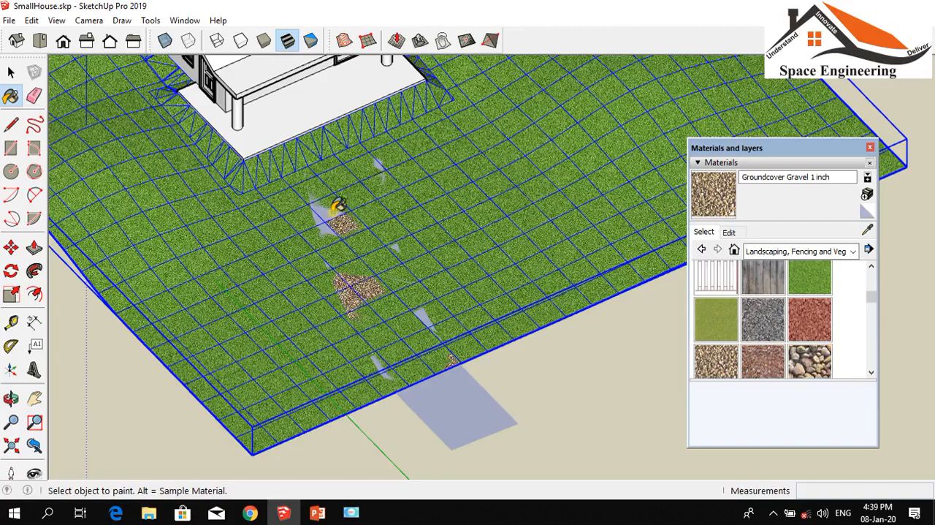
click(333, 208)
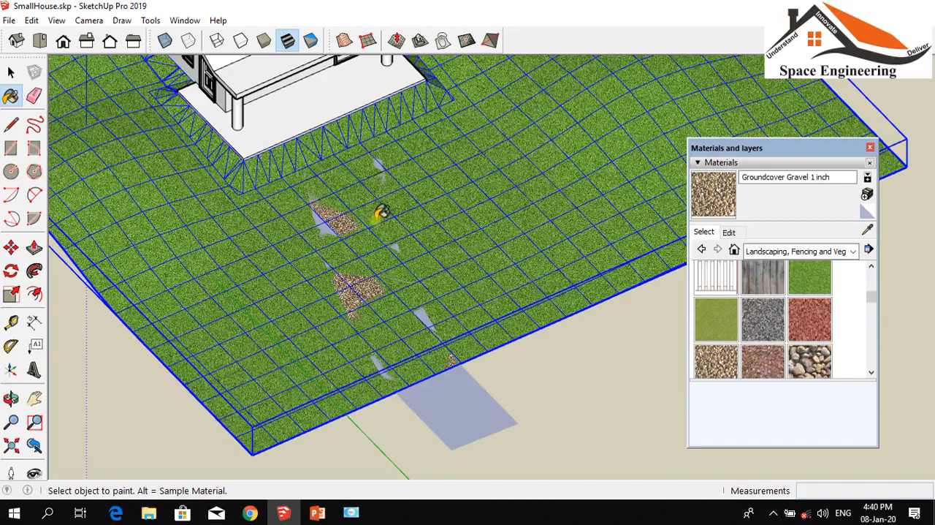
scroll(420, 237, down, 2)
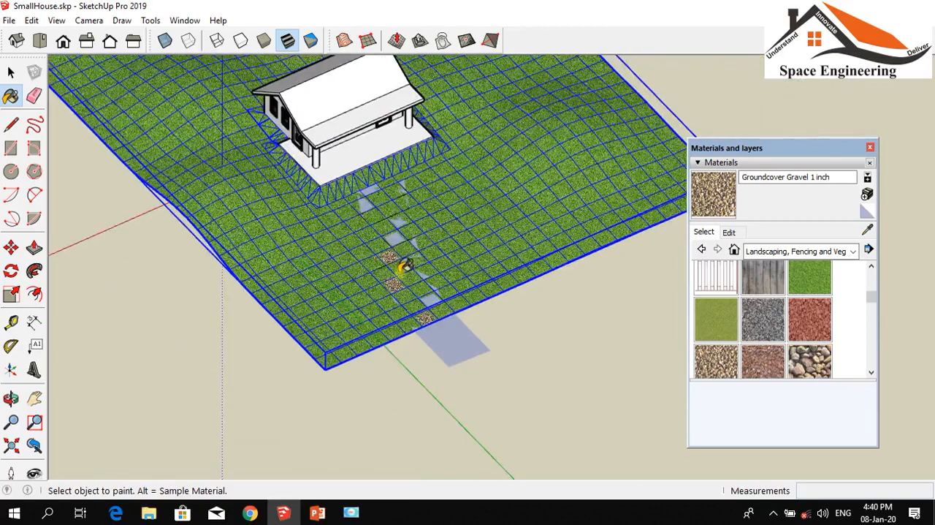
scroll(404, 266, up, 3)
click(377, 189)
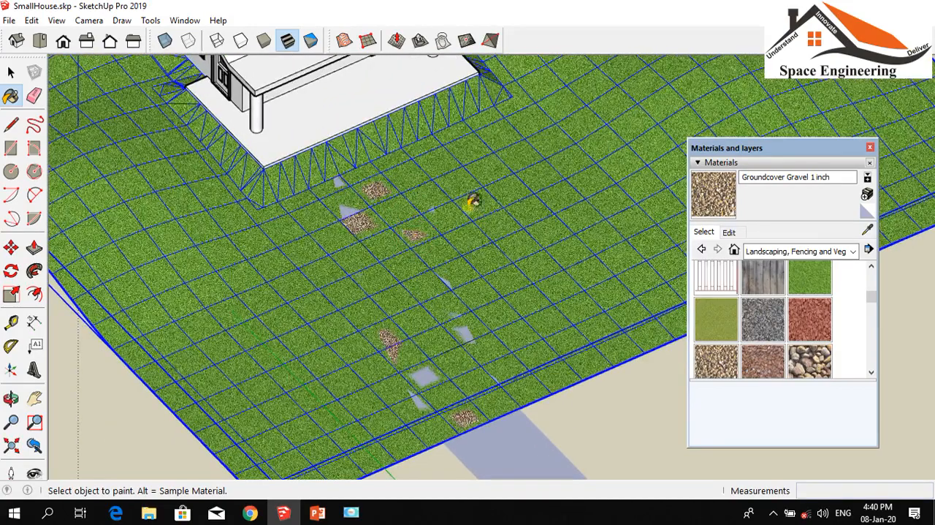
Stop painting and clear the terrain selection
scroll(303, 210, down, 2)
scroll(409, 278, down, 4)
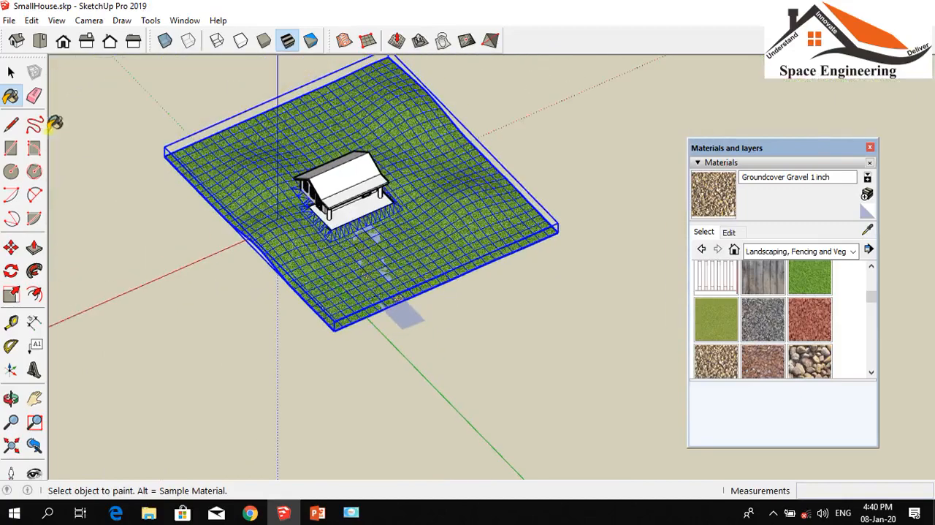
click(11, 71)
click(196, 239)
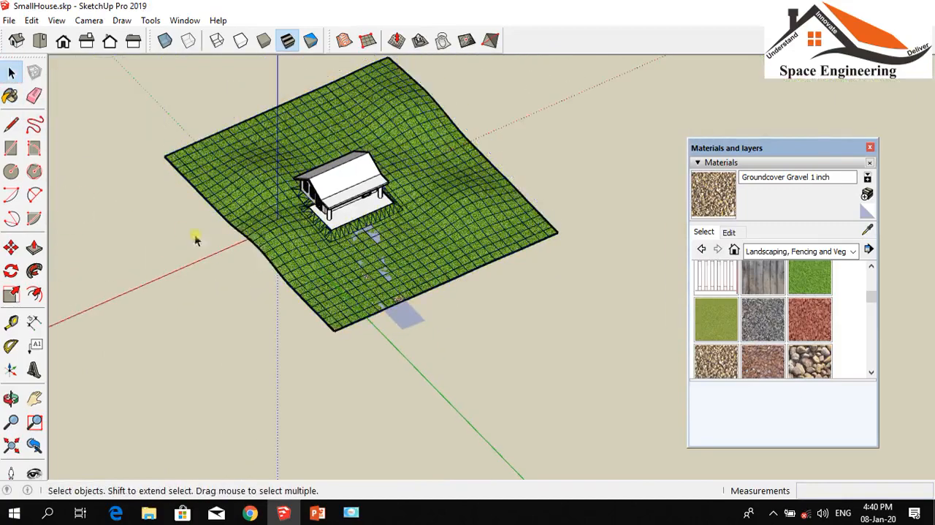
Select the whole path strip with all its connected faces and edges, from the outer end to the house
scroll(298, 254, up, 2)
scroll(371, 168, down, 3)
scroll(348, 202, up, 3)
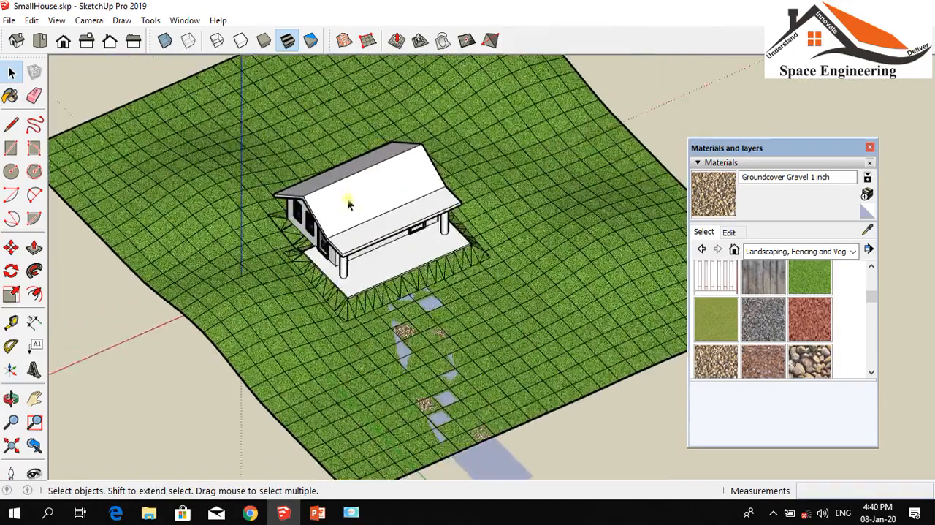
scroll(349, 230, down, 1)
click(459, 431)
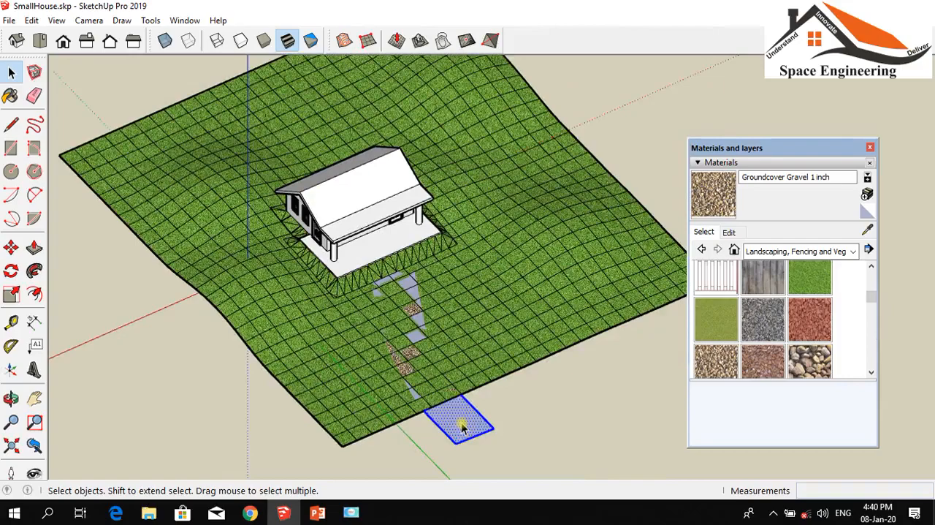
scroll(397, 328, up, 5)
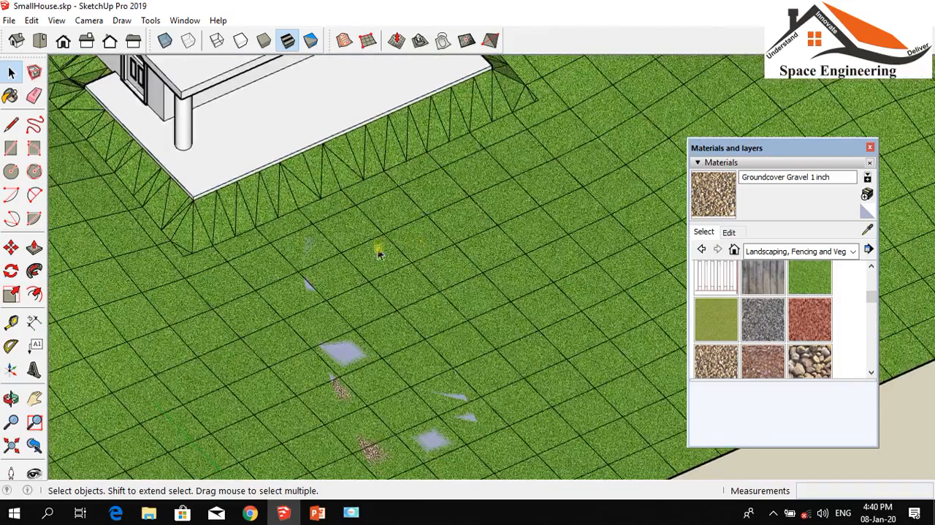
scroll(272, 236, down, 2)
click(351, 229)
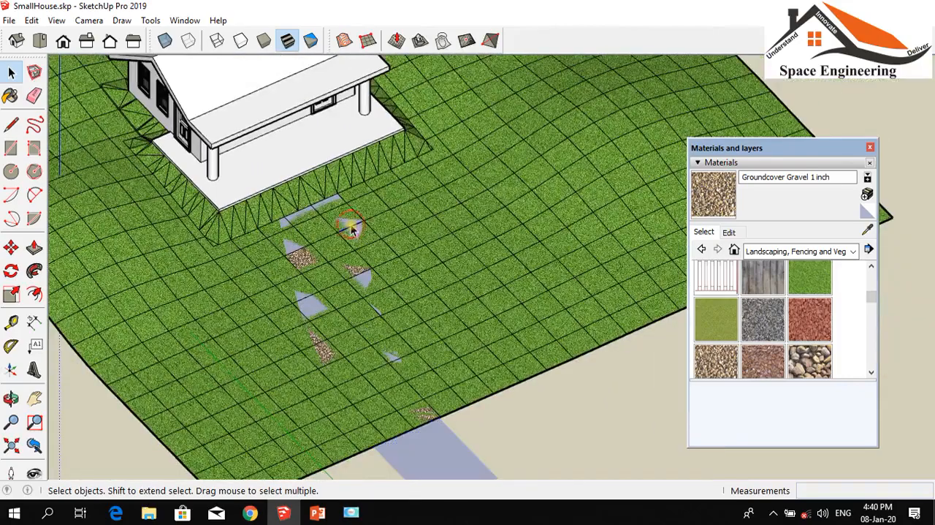
click(351, 229)
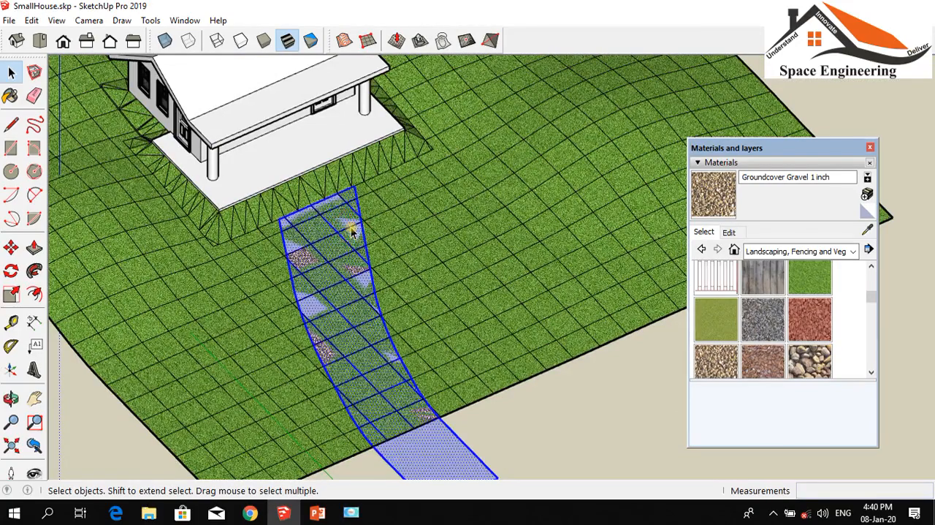
scroll(352, 228, down, 2)
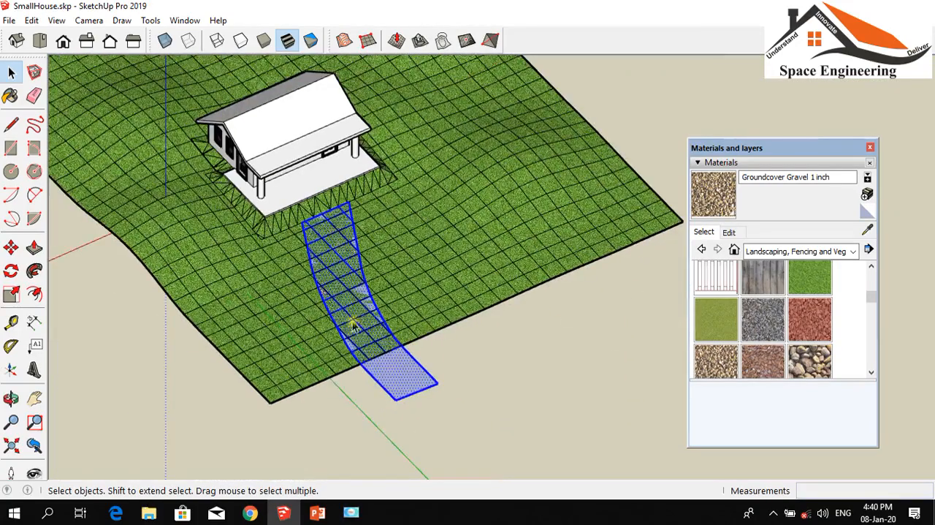
click(11, 398)
drag(95, 398, 334, 326)
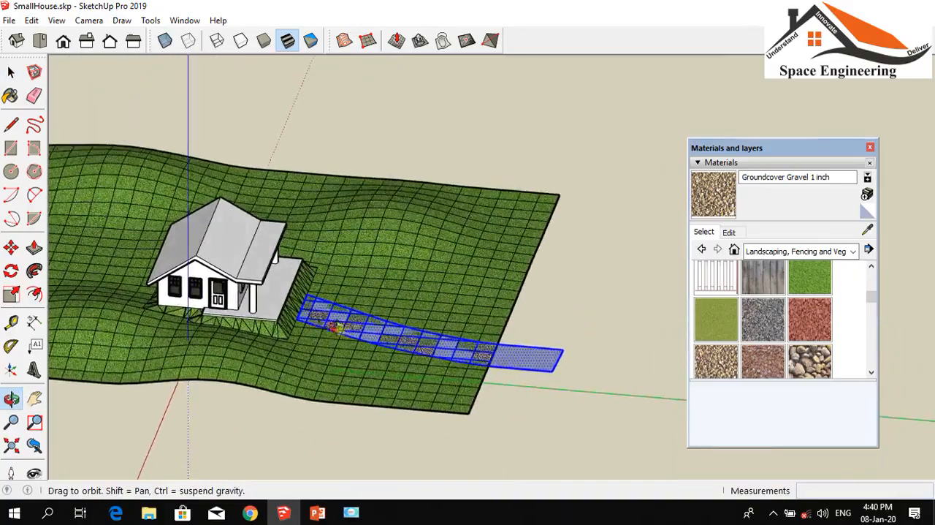
scroll(334, 326, up, 6)
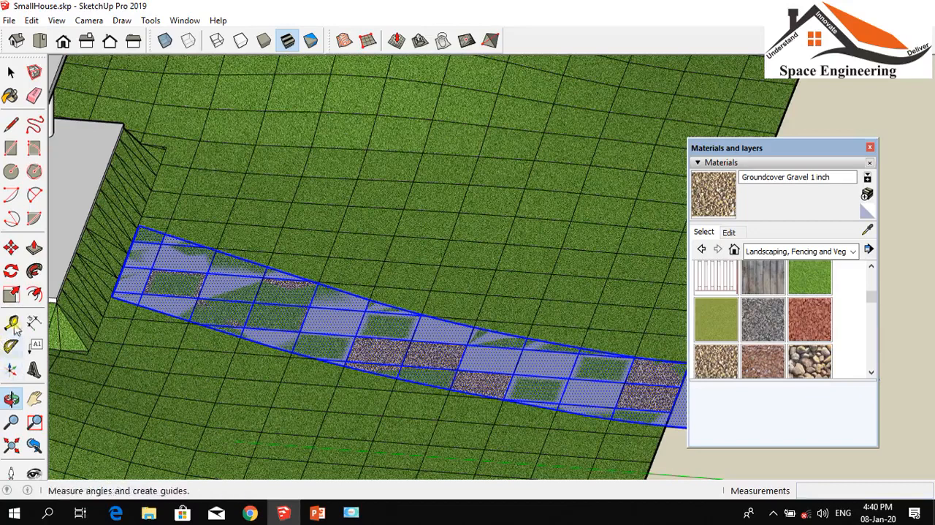
click(11, 248)
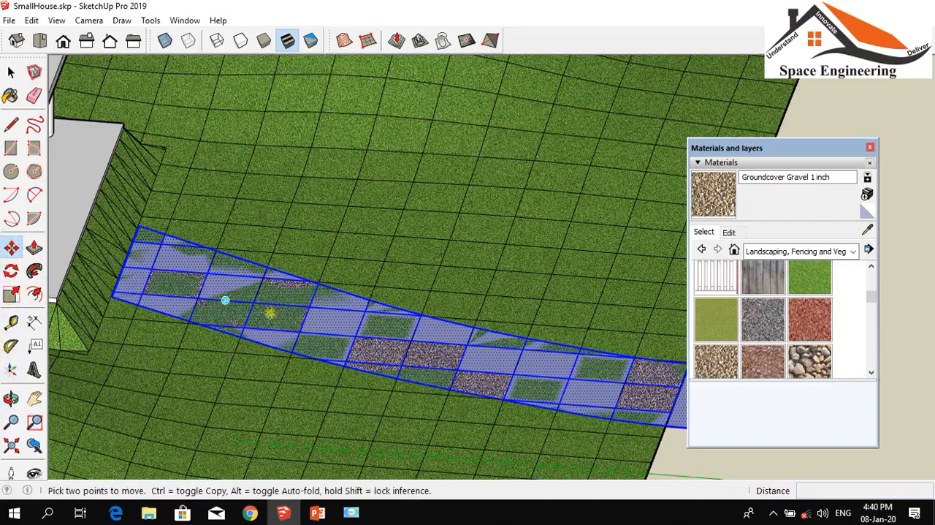
click(334, 323)
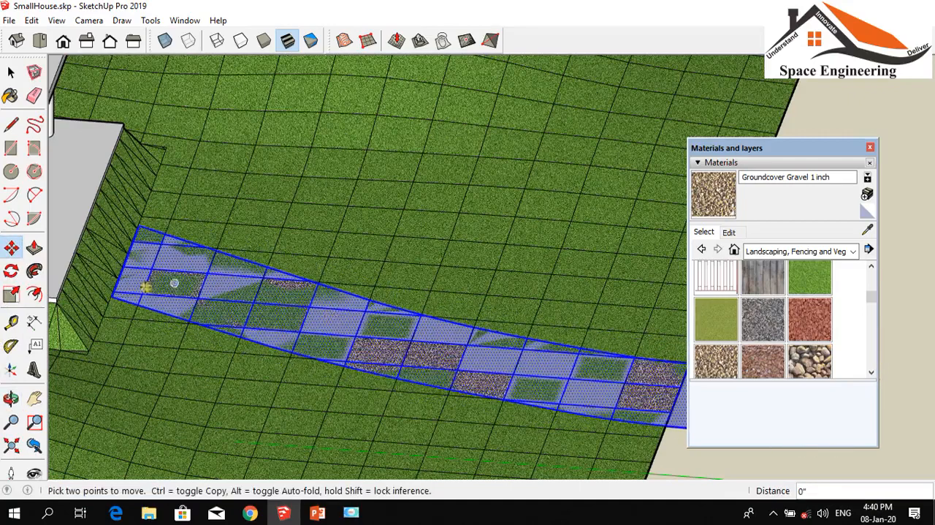
scroll(146, 288, down, 5)
scroll(276, 323, up, 2)
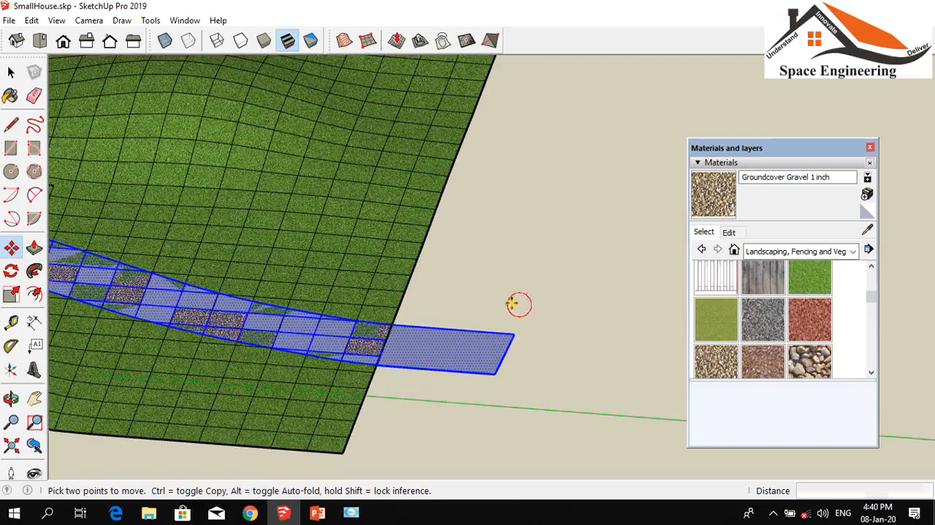
key(Escape)
key(Escape)
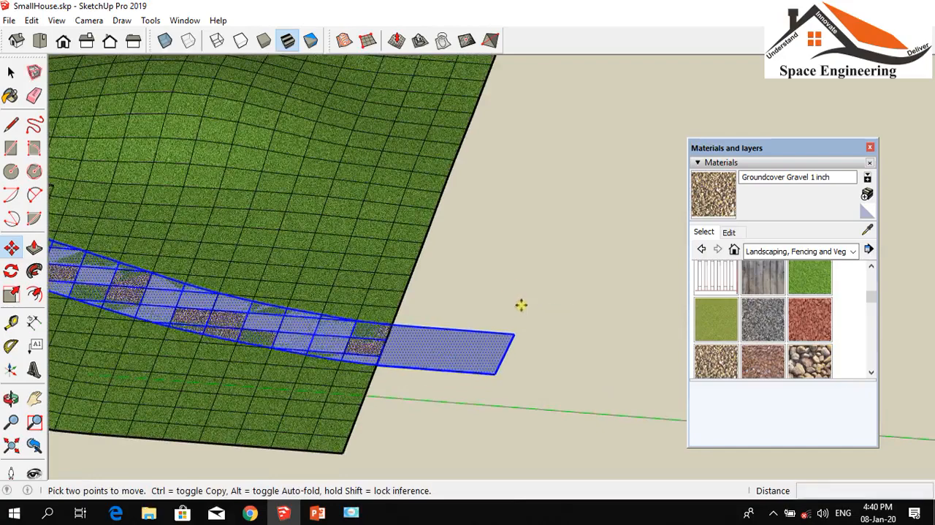
Paint the remaining bare path facets nearest the house platform with Groundcover Gravel 1 inch
scroll(579, 317, down, 1)
scroll(511, 310, down, 1)
scroll(292, 270, up, 2)
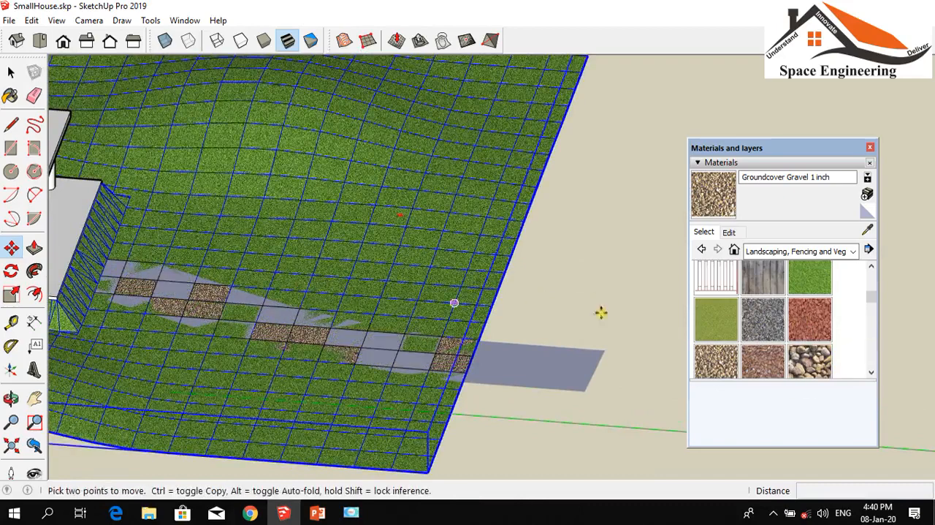
click(714, 369)
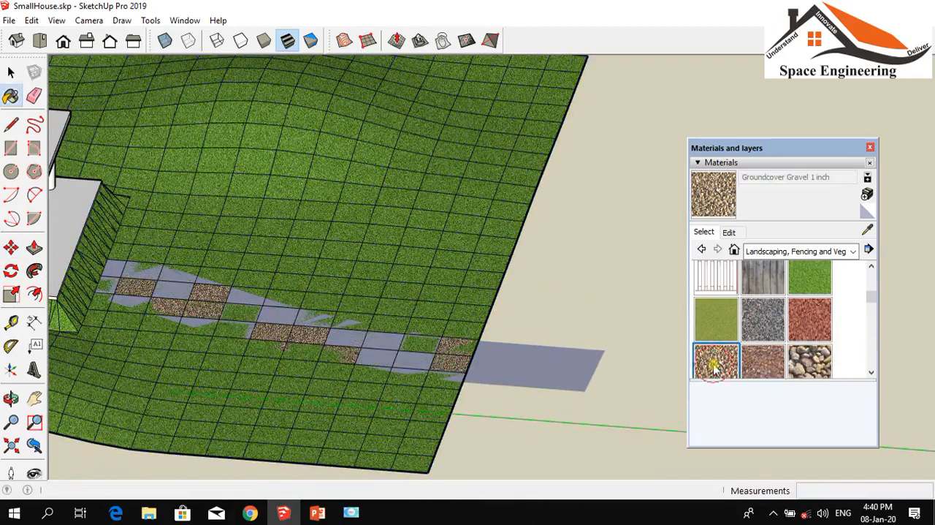
scroll(406, 339, up, 2)
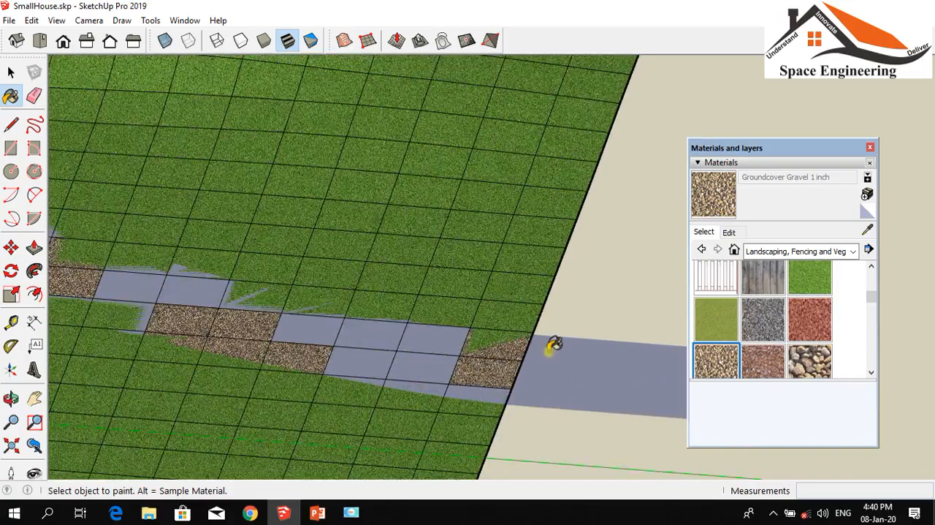
scroll(142, 251, down, 1)
scroll(142, 240, up, 2)
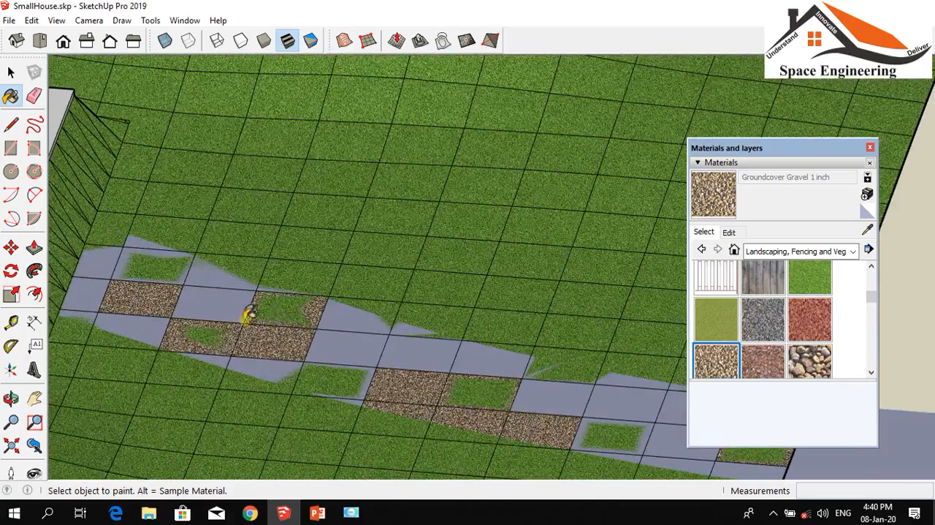
click(213, 297)
click(212, 272)
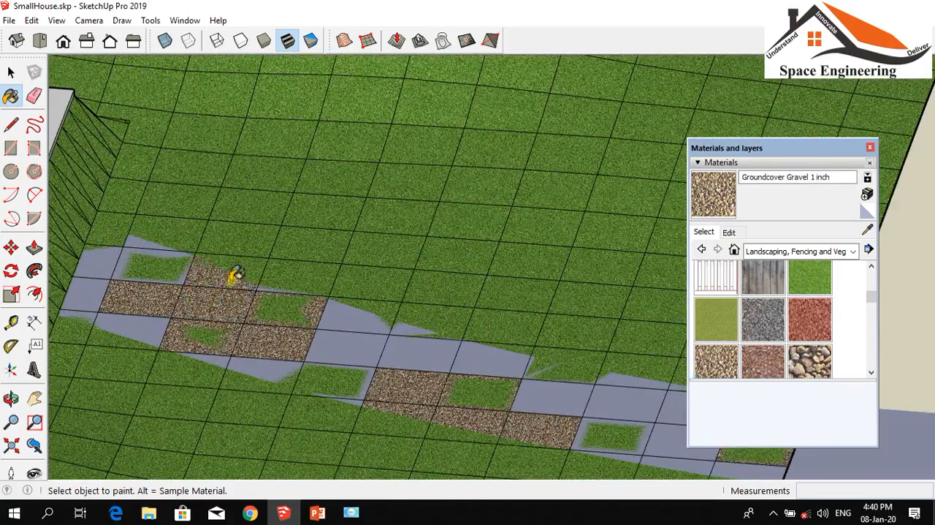
click(174, 261)
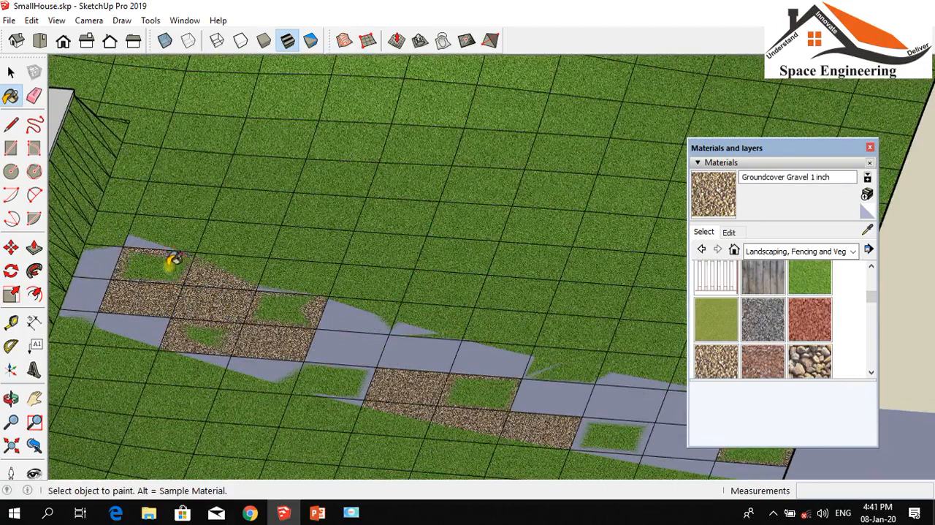
click(121, 315)
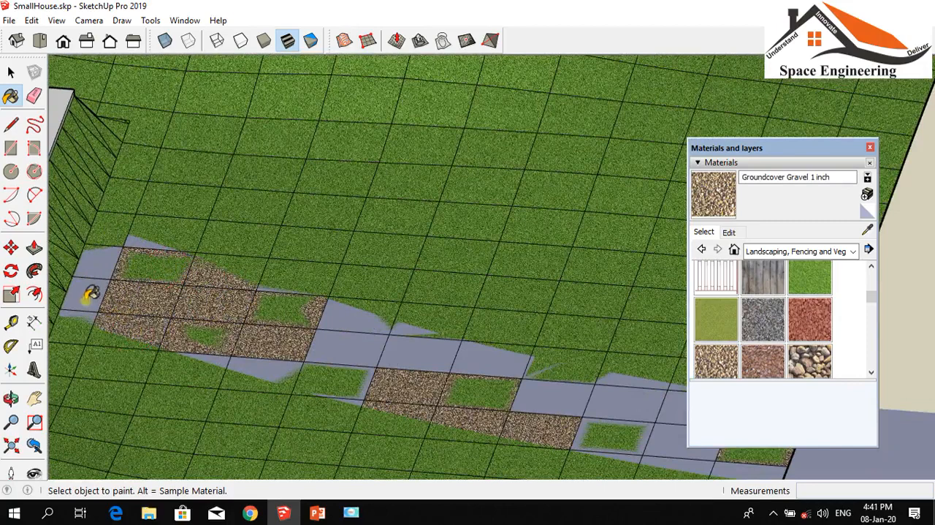
click(86, 297)
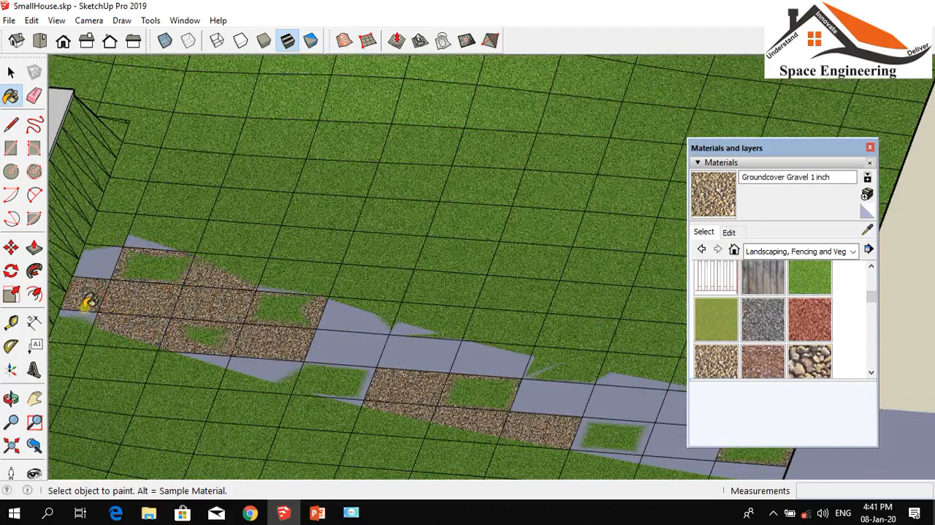
click(92, 267)
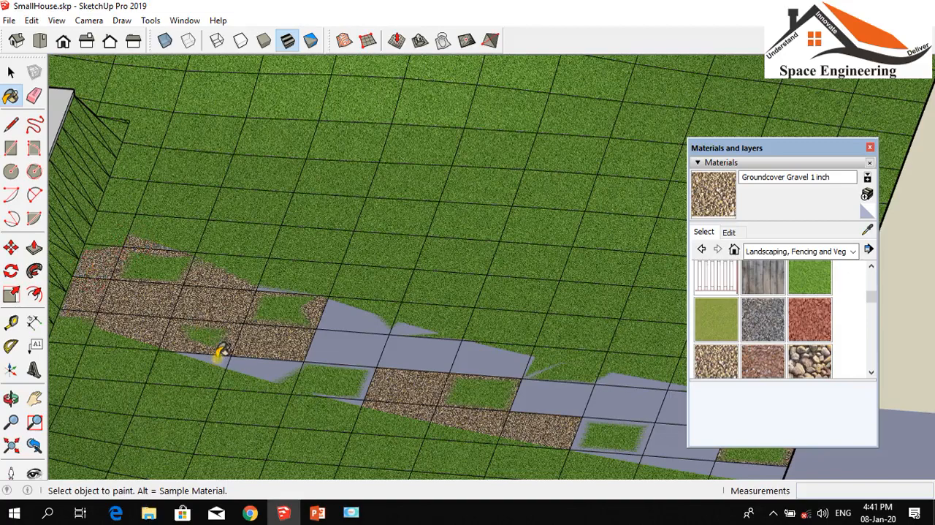
Apply Groundcover Gravel 1 inch to the bare facets along the middle of the path
click(275, 365)
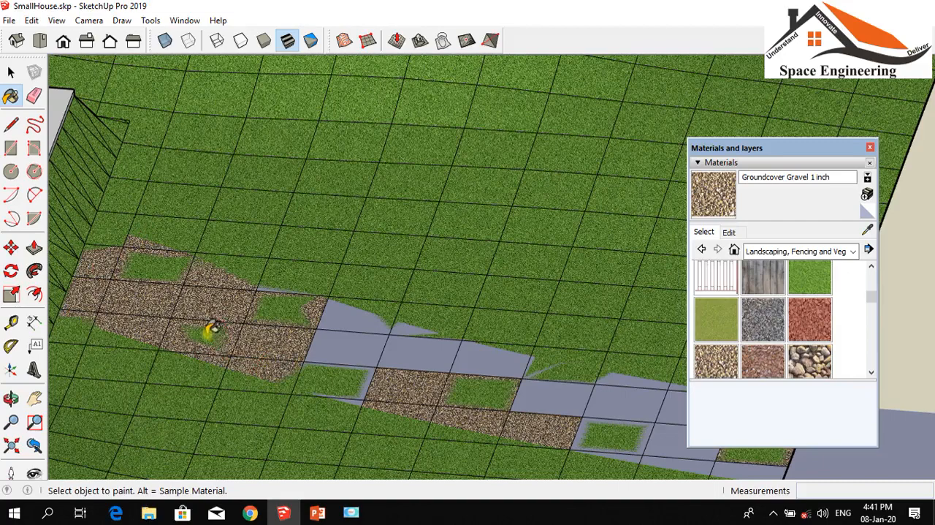
click(330, 343)
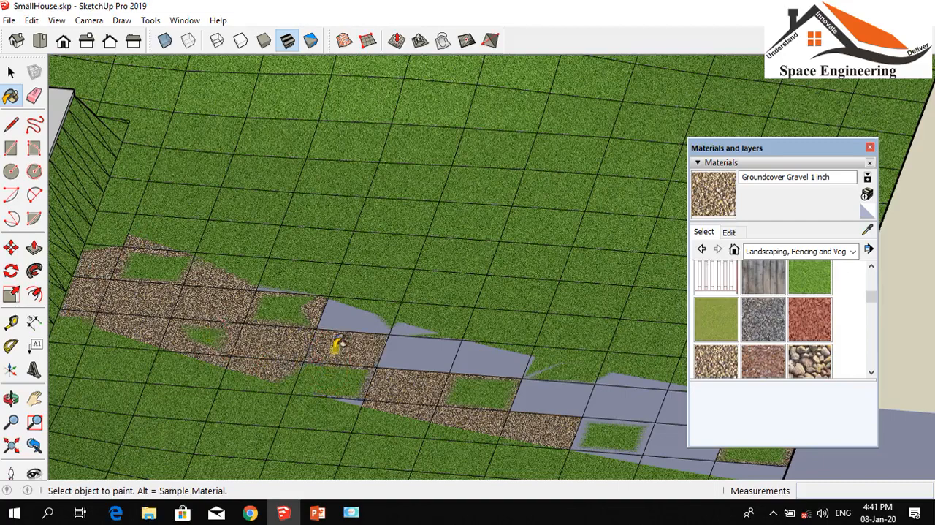
click(334, 314)
click(415, 352)
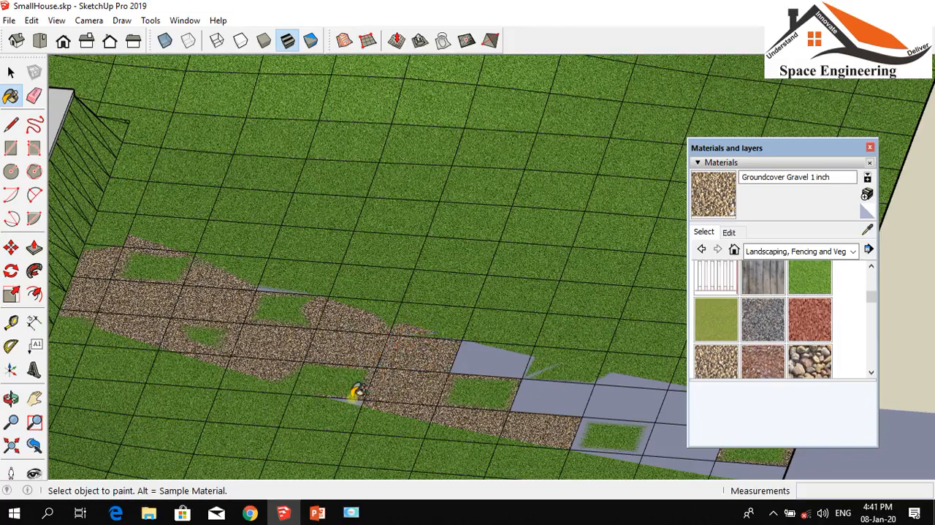
click(479, 360)
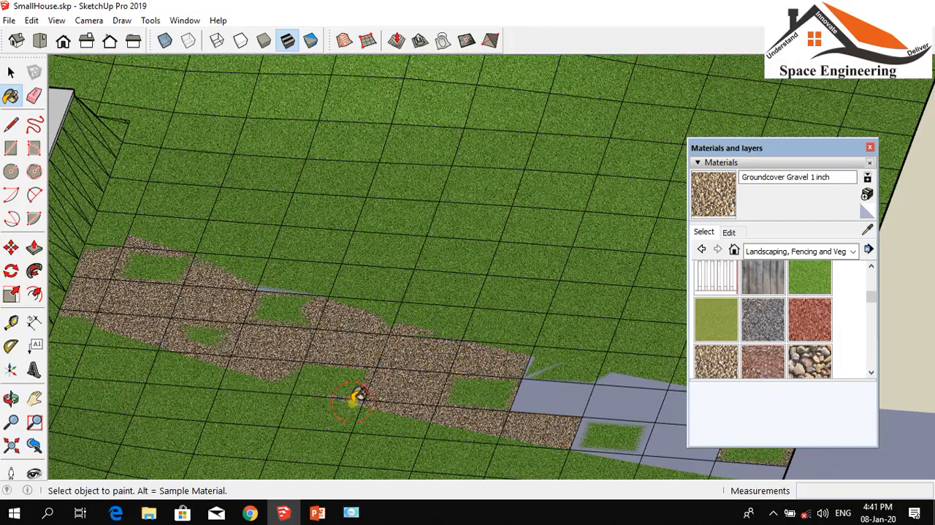
Cover the remaining bare path facets toward the terrain's front edge with Groundcover Gravel 1 inch
scroll(333, 341, down, 2)
scroll(446, 382, up, 3)
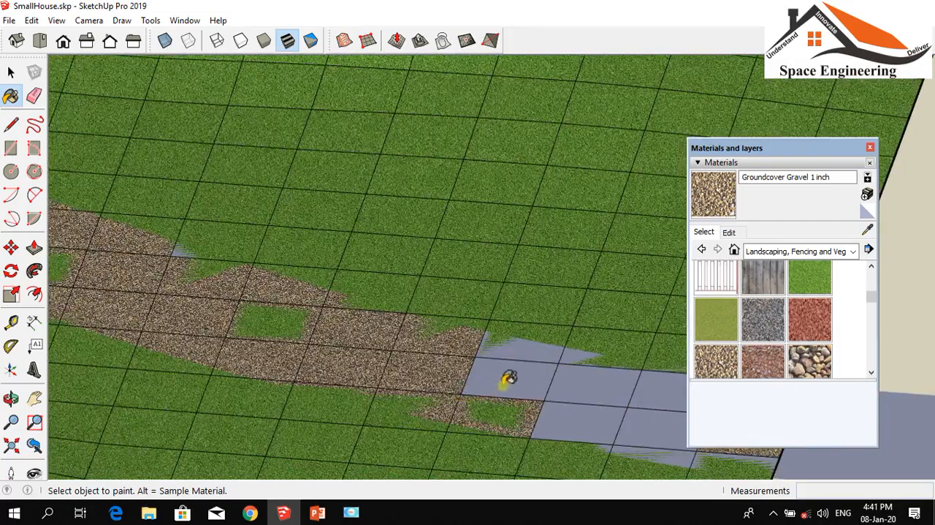
click(497, 378)
click(522, 342)
scroll(391, 343, down, 2)
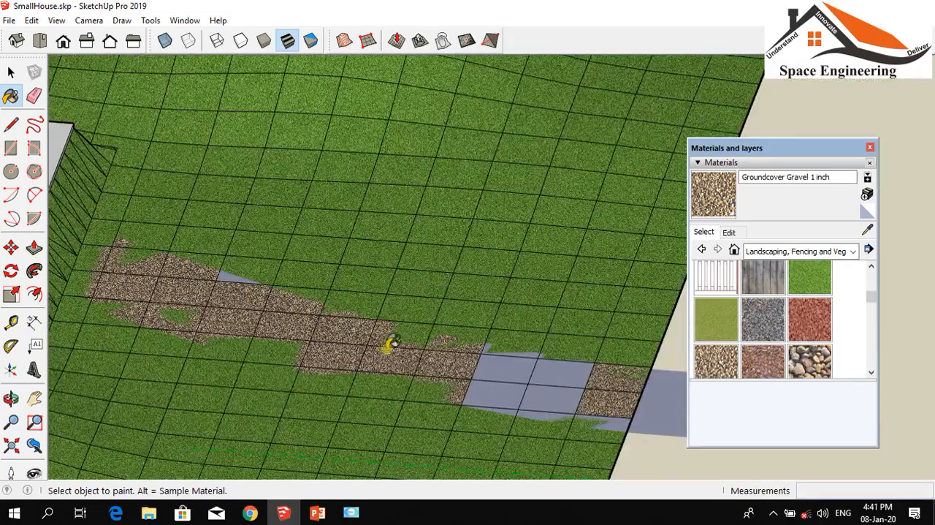
click(496, 372)
click(513, 395)
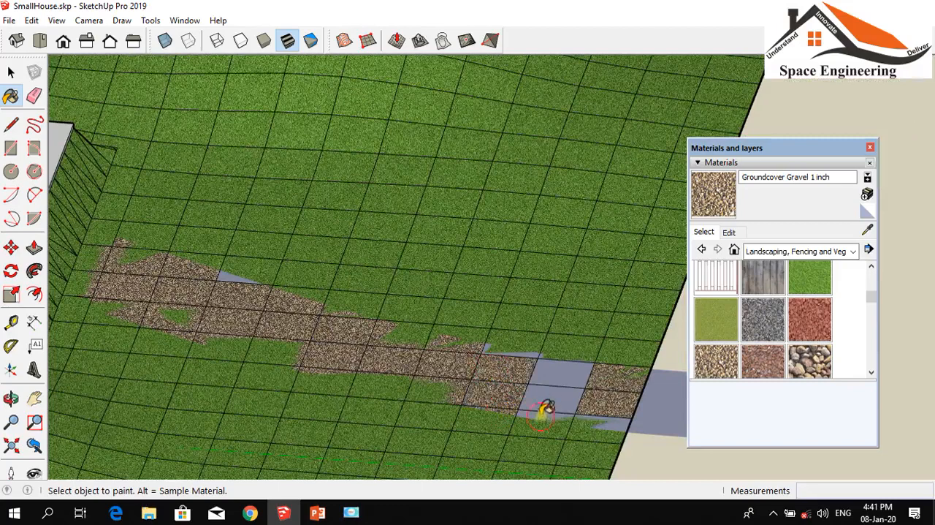
click(544, 409)
click(556, 376)
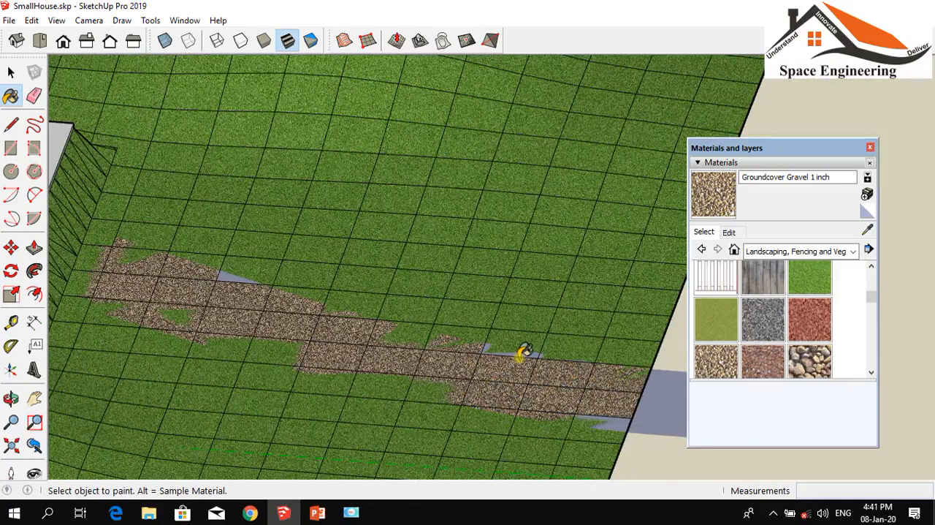
Select the entire path strip with all its connected faces and edges, including the flat end beyond the terrain
scroll(417, 329, down, 4)
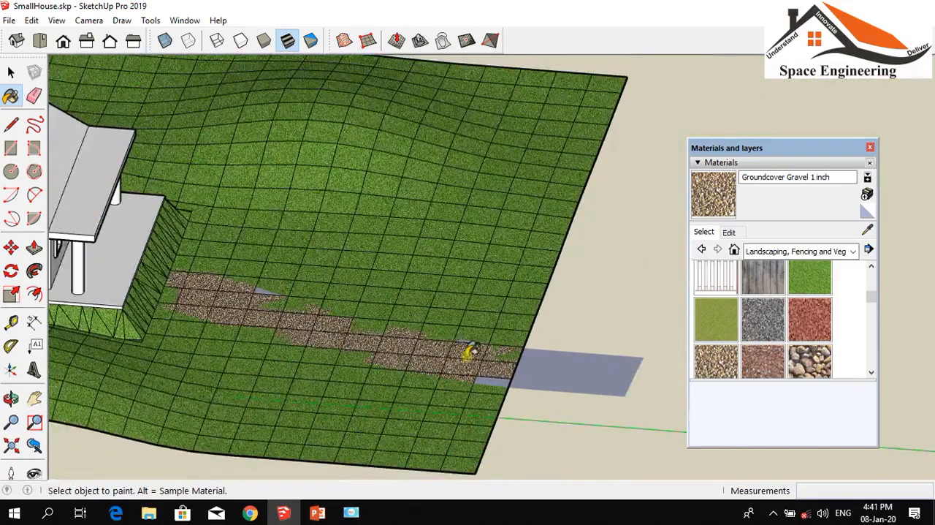
scroll(482, 366, up, 4)
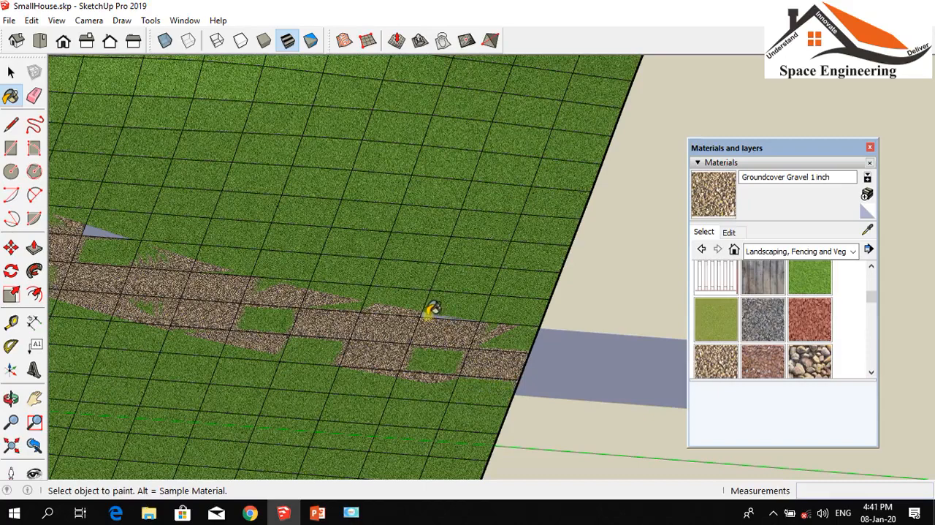
scroll(434, 310, down, 2)
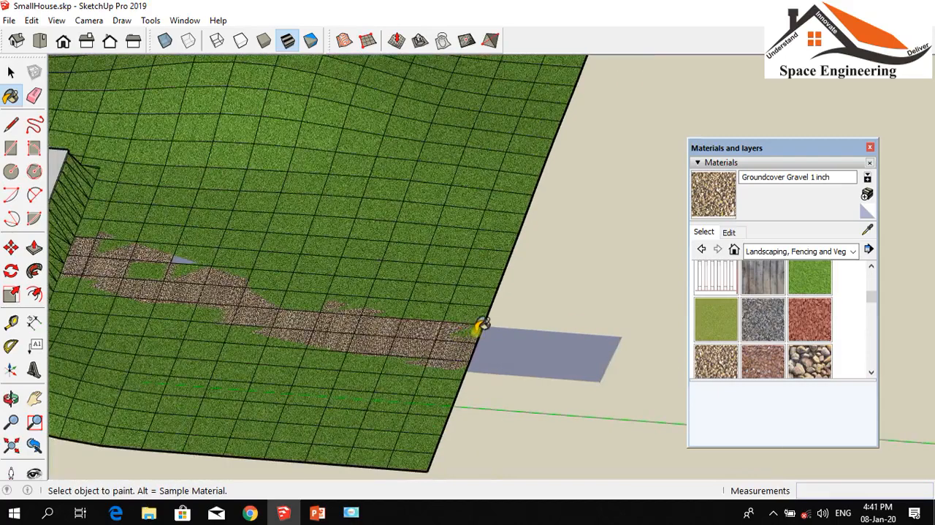
scroll(482, 329, down, 3)
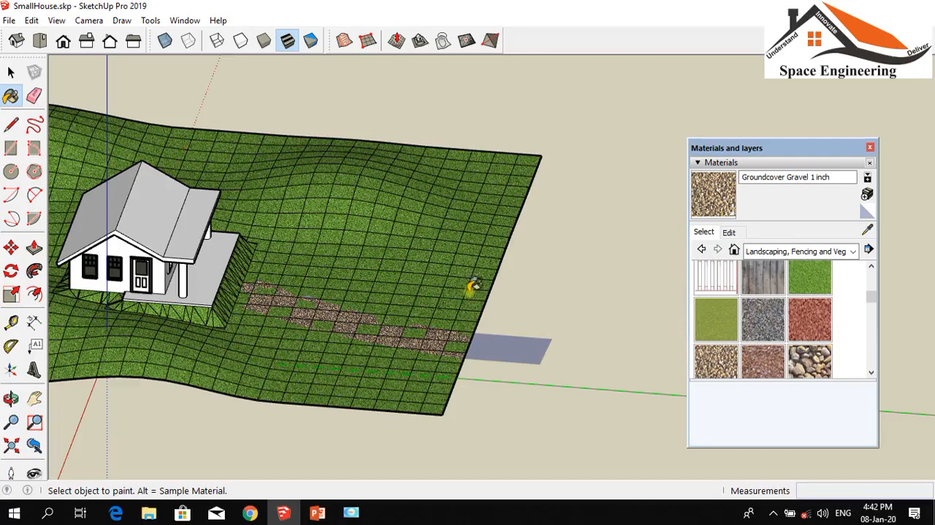
click(10, 398)
drag(136, 417, 396, 363)
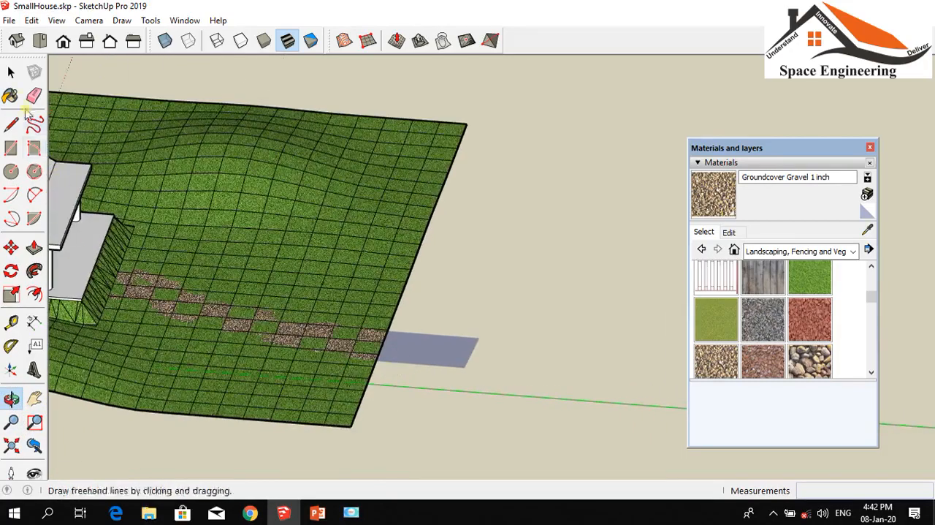
click(11, 72)
triple_click(413, 356)
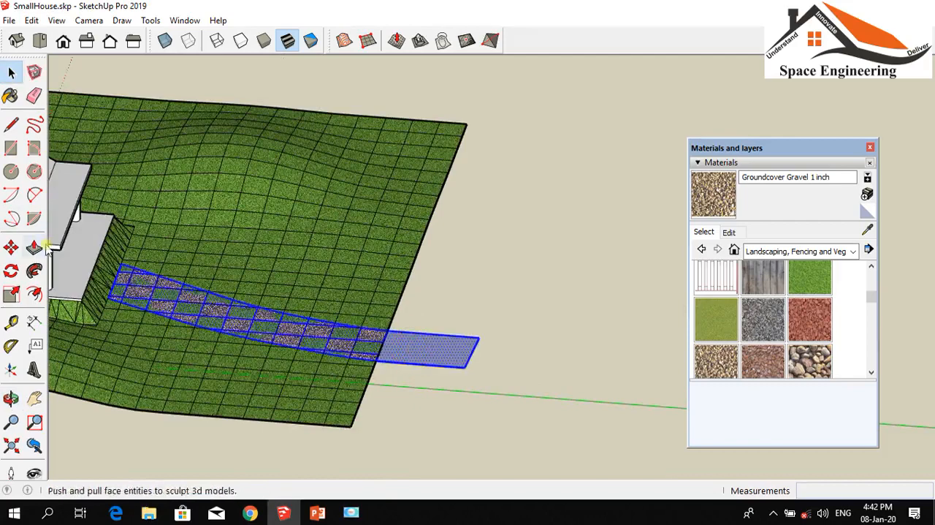
Move the selected path strip slightly up and toward the house, working from a low front view
click(11, 398)
drag(490, 433, 159, 315)
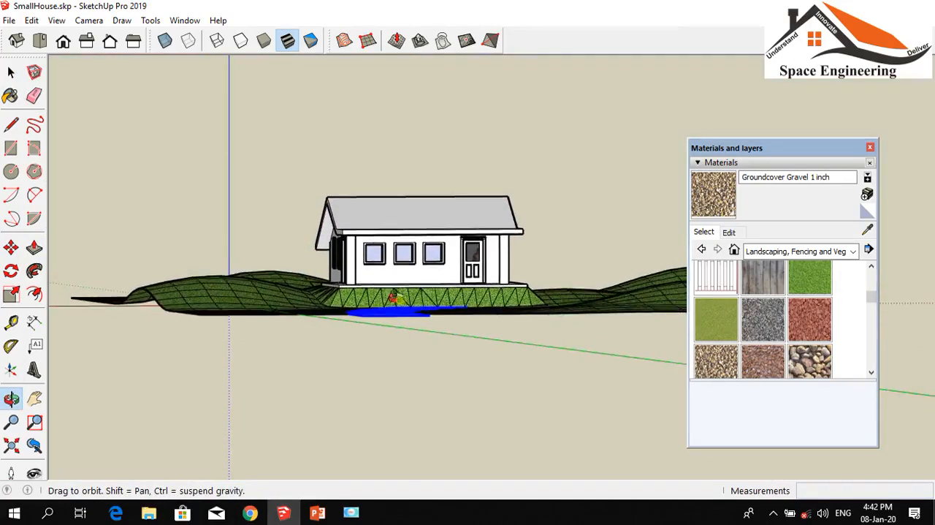
scroll(389, 302, up, 4)
scroll(390, 302, up, 5)
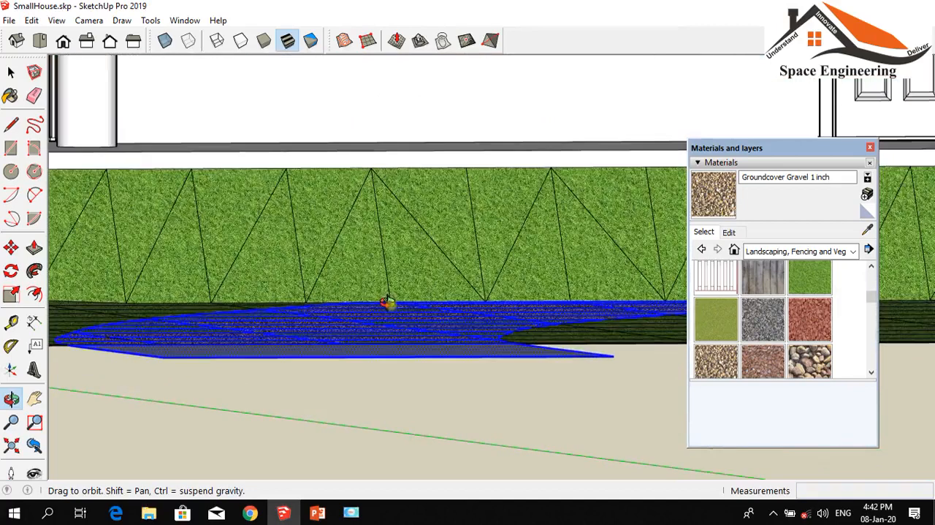
click(11, 247)
click(326, 315)
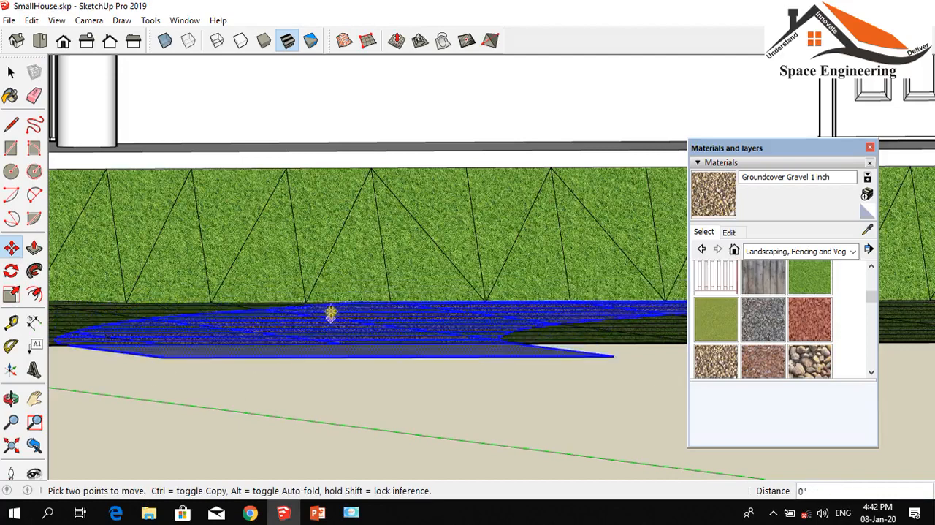
click(332, 309)
scroll(531, 378, down, 3)
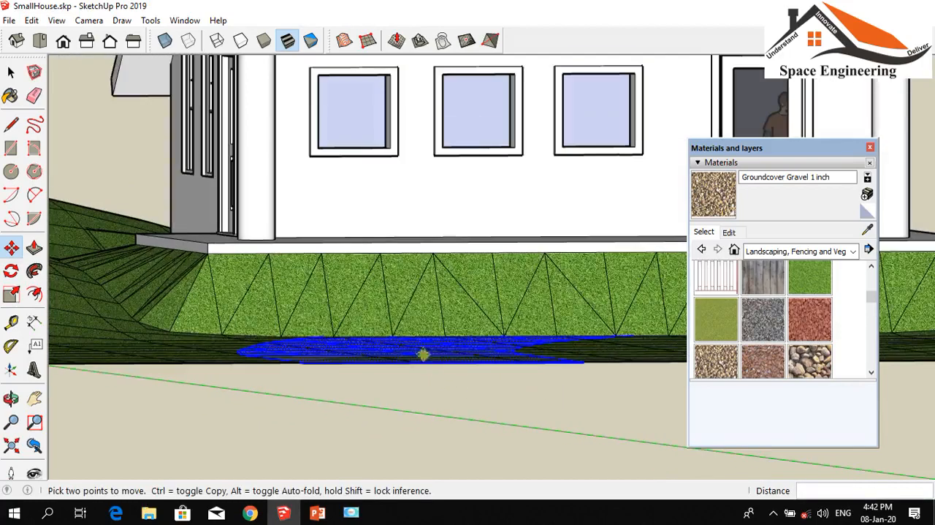
Deselect the path strip and close the Materials and layers tray
click(11, 398)
drag(194, 388, 369, 520)
scroll(157, 382, down, 3)
scroll(261, 330, down, 3)
scroll(361, 338, down, 3)
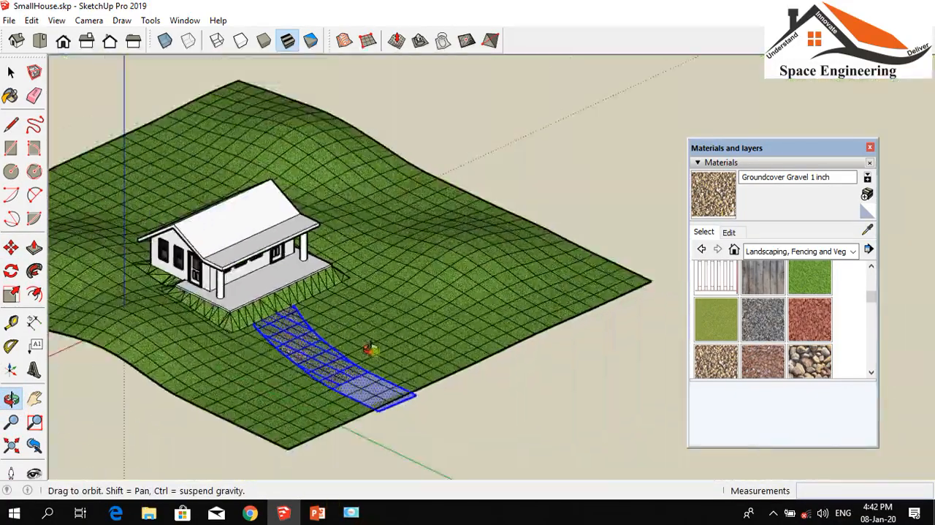
key(m)
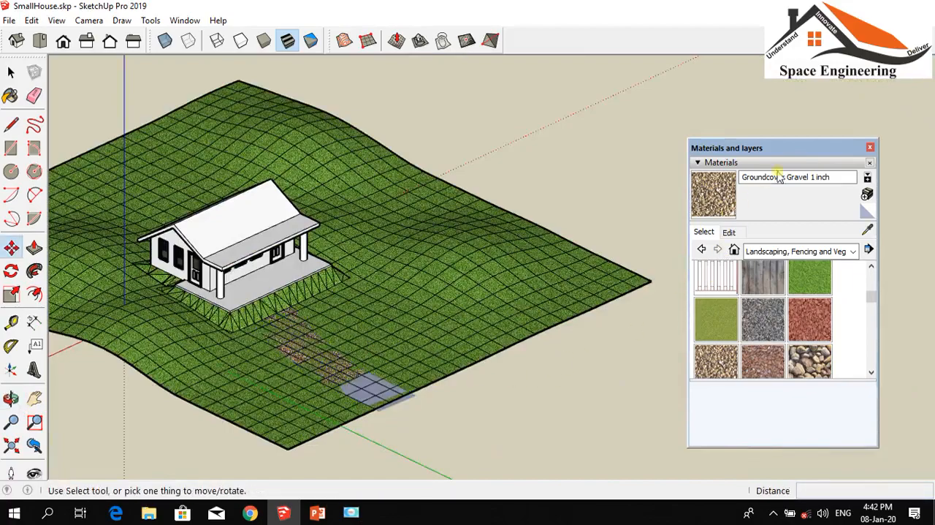
click(870, 148)
Show the Default Tray containing the Soften Edges settings
scroll(242, 374, up, 5)
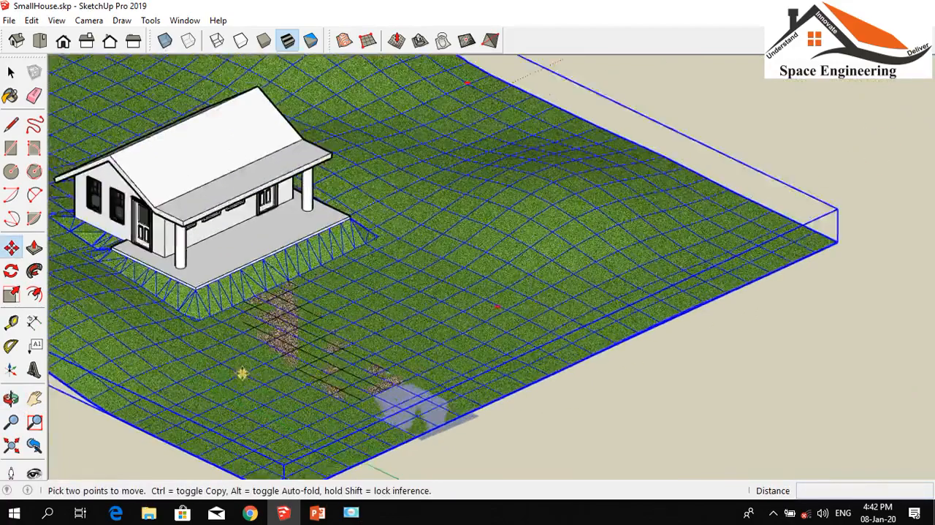
scroll(437, 335, down, 8)
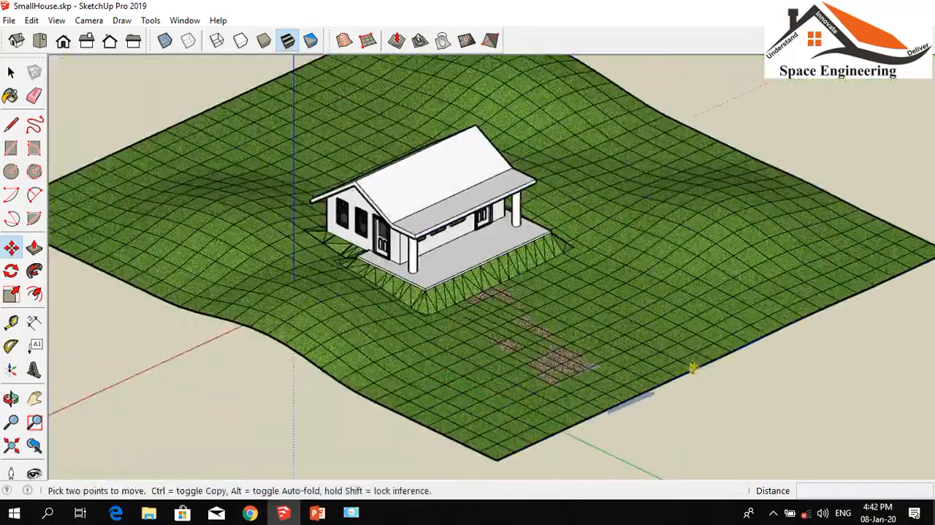
scroll(337, 285, up, 4)
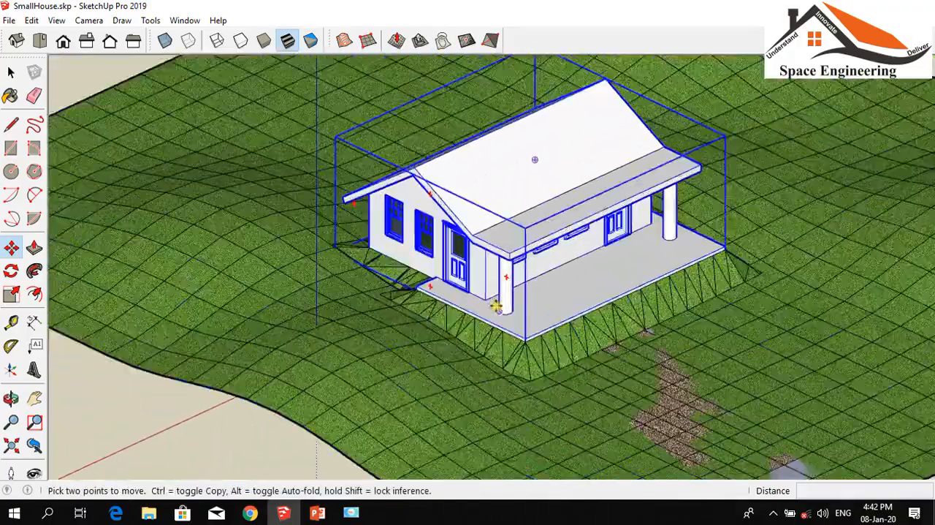
scroll(256, 284, down, 1)
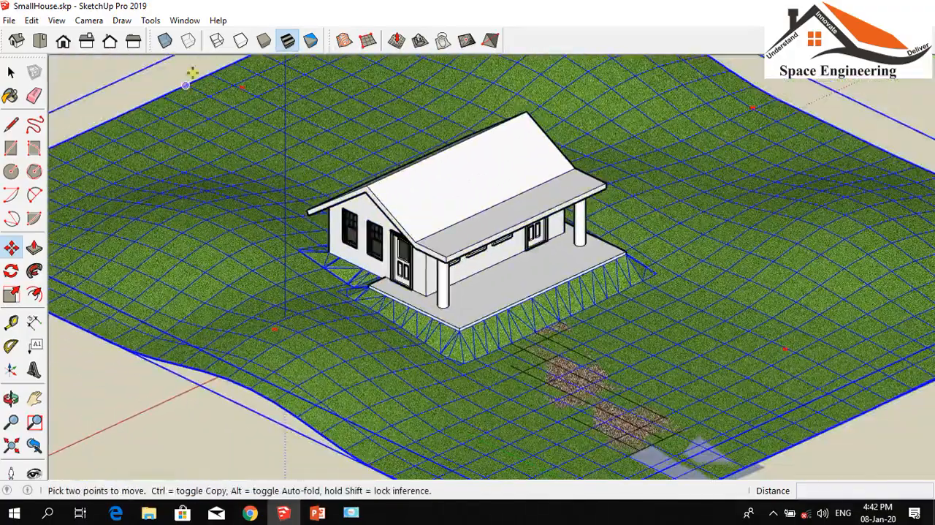
click(185, 20)
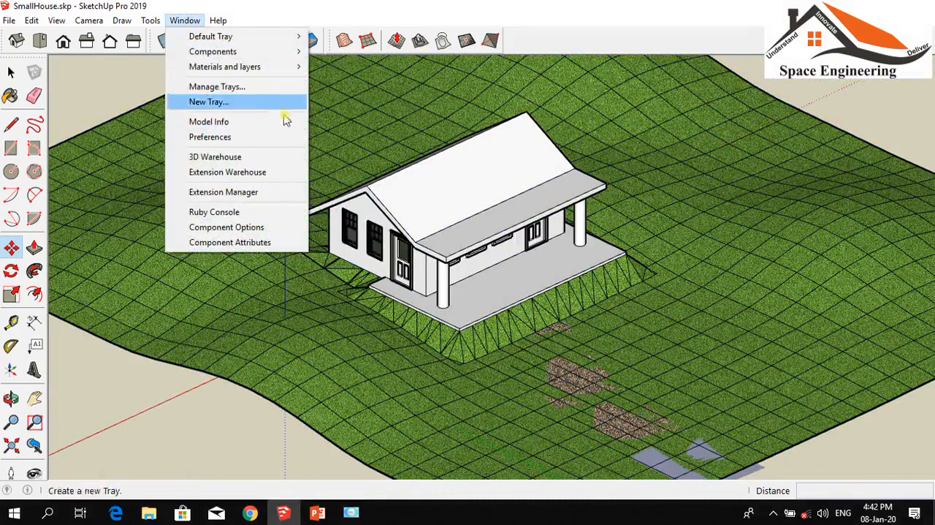
mouse_move(254, 38)
click(330, 36)
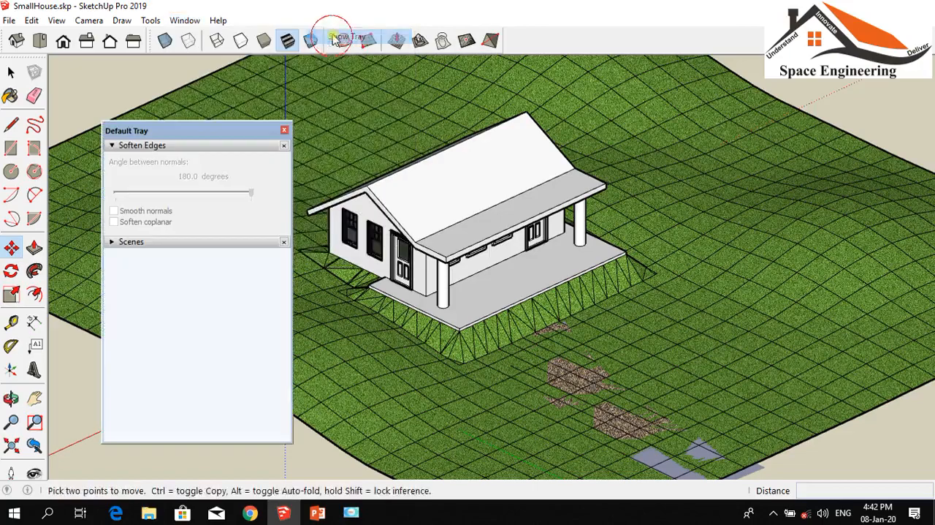
scroll(637, 192, down, 2)
click(710, 167)
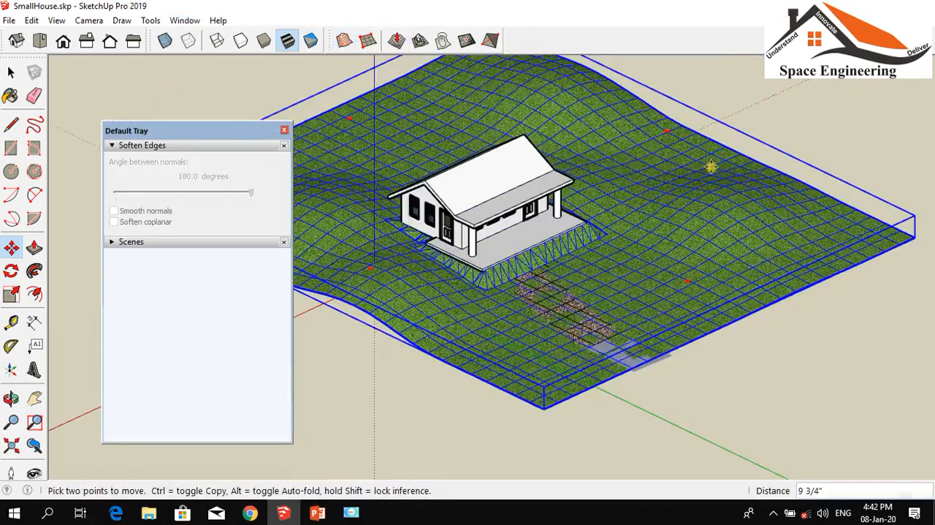
key(Escape)
click(707, 219)
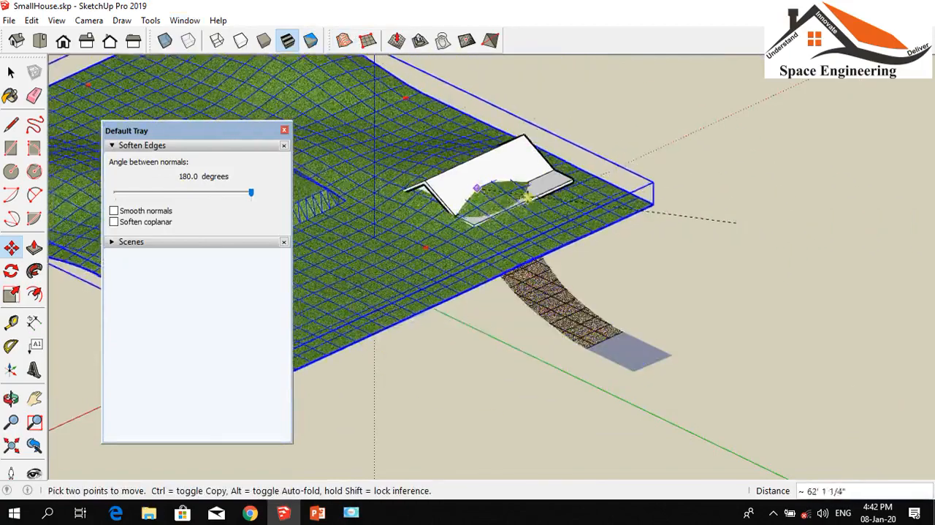
key(Escape)
Select the terrain, the house and the entire path strip together
click(11, 72)
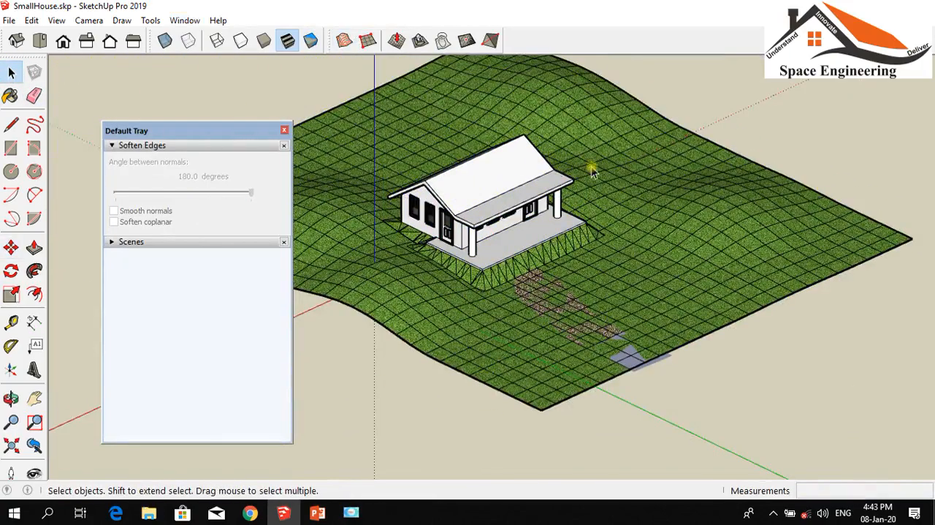
click(662, 182)
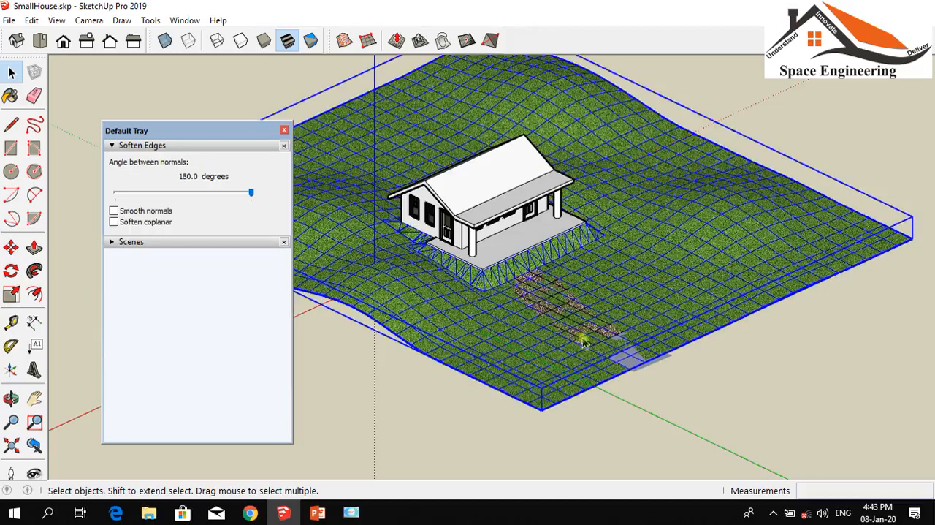
drag(739, 425, 480, 287)
click(526, 278)
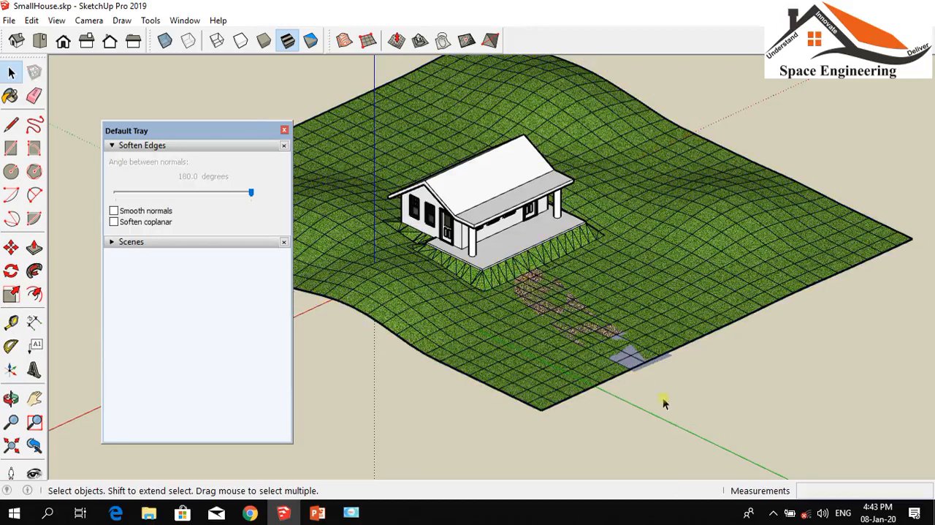
click(559, 361)
drag(754, 430, 448, 256)
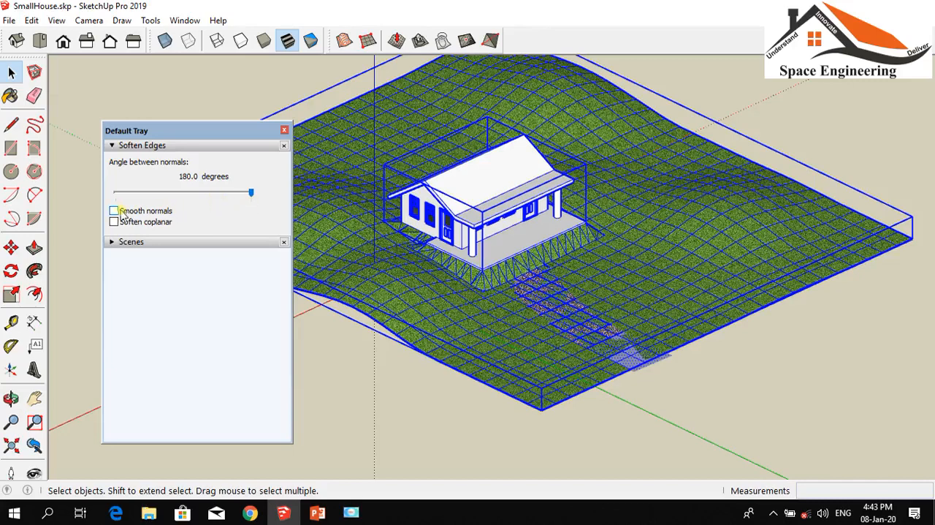
Soften the selected geometry with Smooth normals and Soften coplanar enabled, deselect everything and close the Default Tray
click(129, 212)
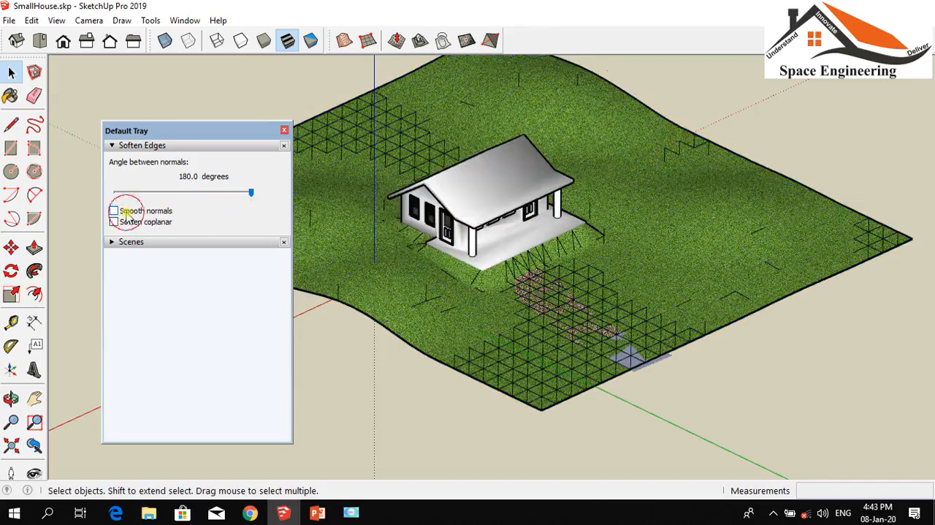
click(139, 223)
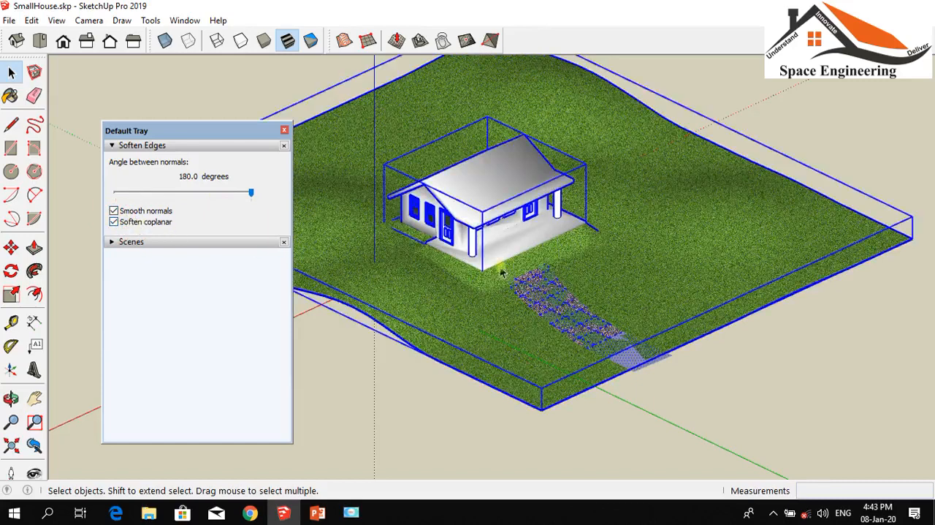
click(350, 376)
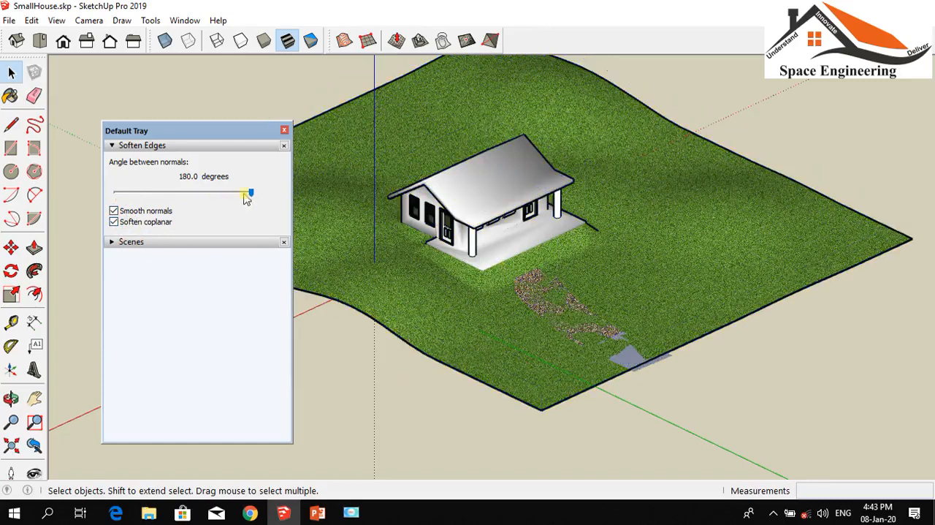
click(283, 130)
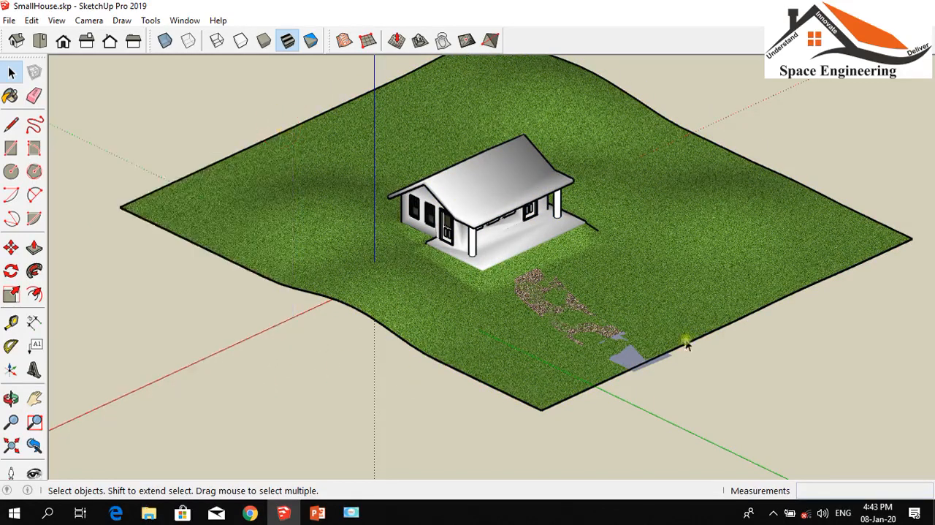
Examine the softened terrain, the gravel path and the house porch up close and from a distance
scroll(572, 313, up, 10)
scroll(534, 310, down, 5)
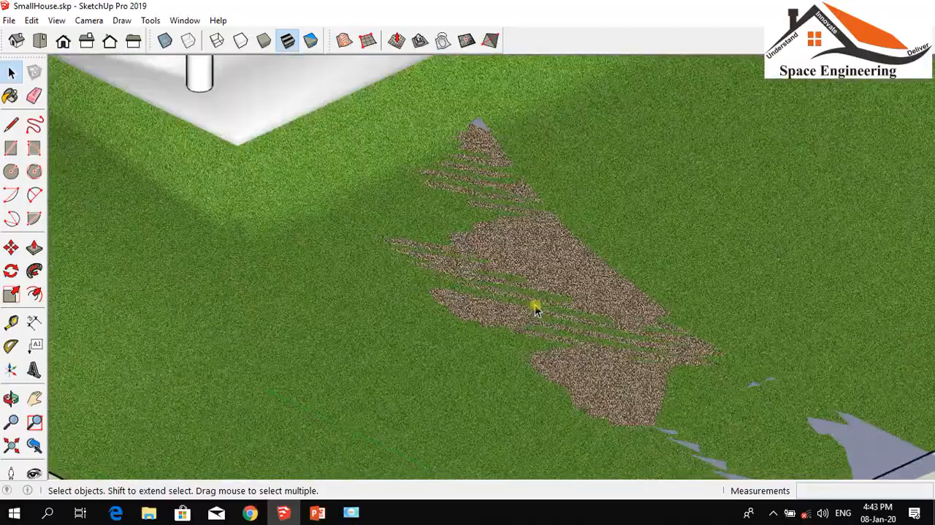
scroll(534, 310, down, 3)
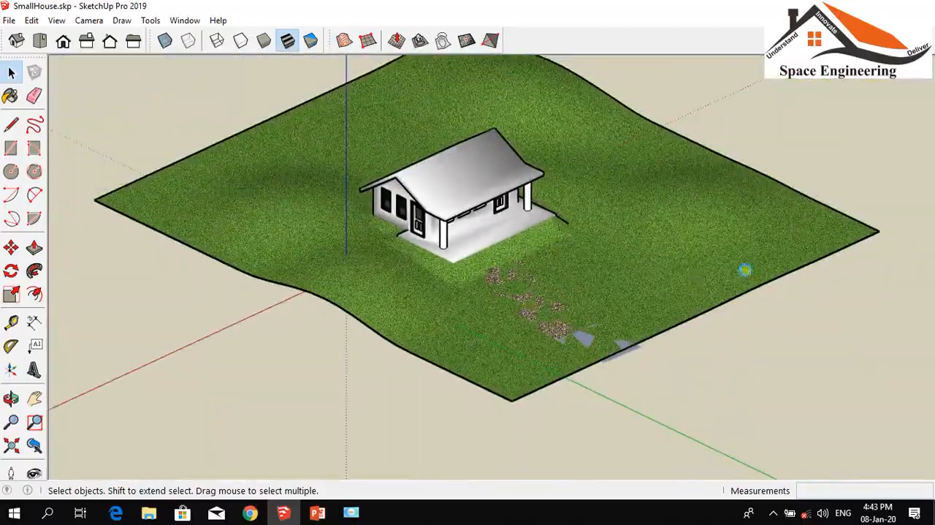
scroll(632, 192, up, 8)
scroll(627, 249, up, 3)
scroll(668, 247, down, 8)
scroll(515, 254, up, 6)
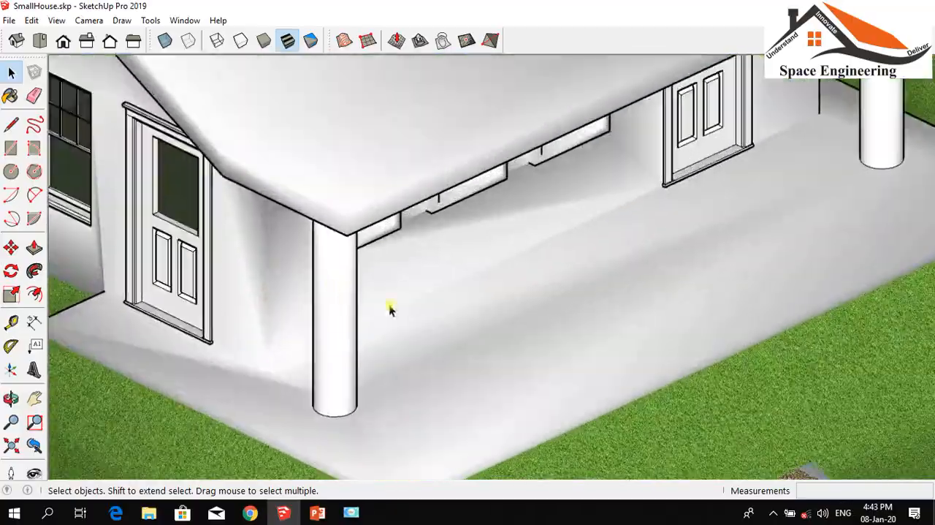
scroll(661, 291, down, 8)
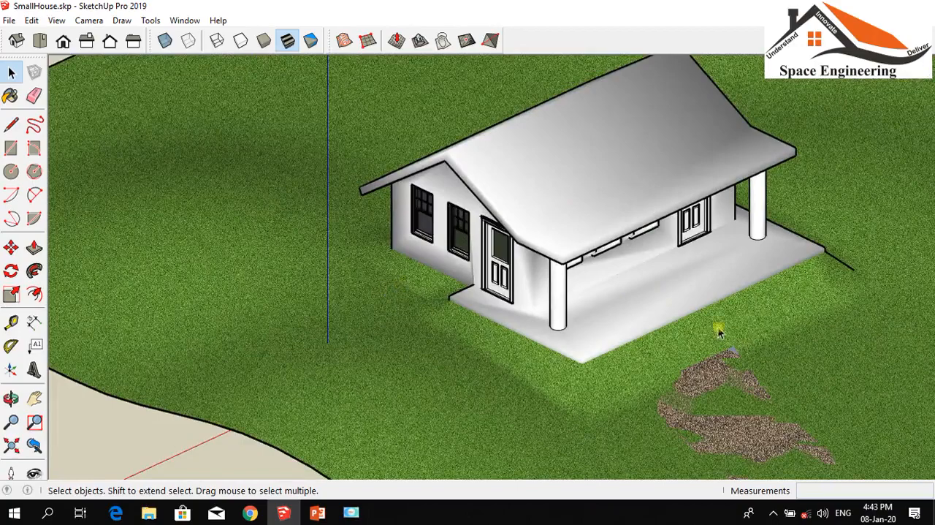
scroll(718, 325, up, 6)
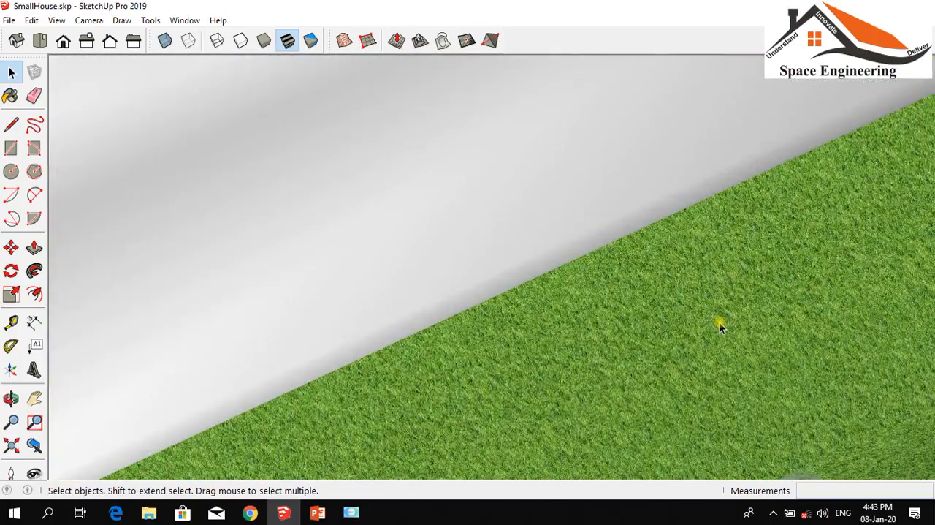
scroll(720, 326, down, 8)
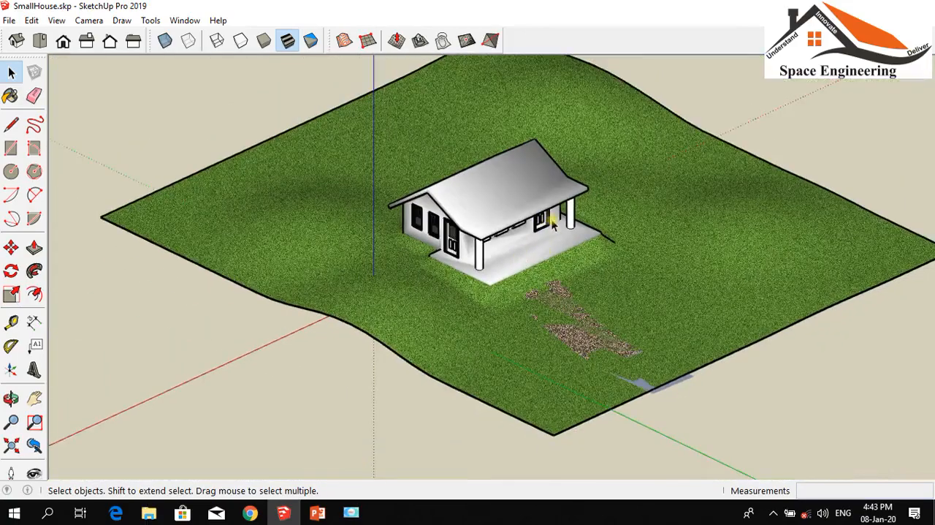
Inspect the path strip and the porch base from underneath, and the finished site from above
click(11, 398)
drag(217, 407, 694, 261)
scroll(622, 254, up, 7)
scroll(543, 243, up, 1)
scroll(543, 248, down, 10)
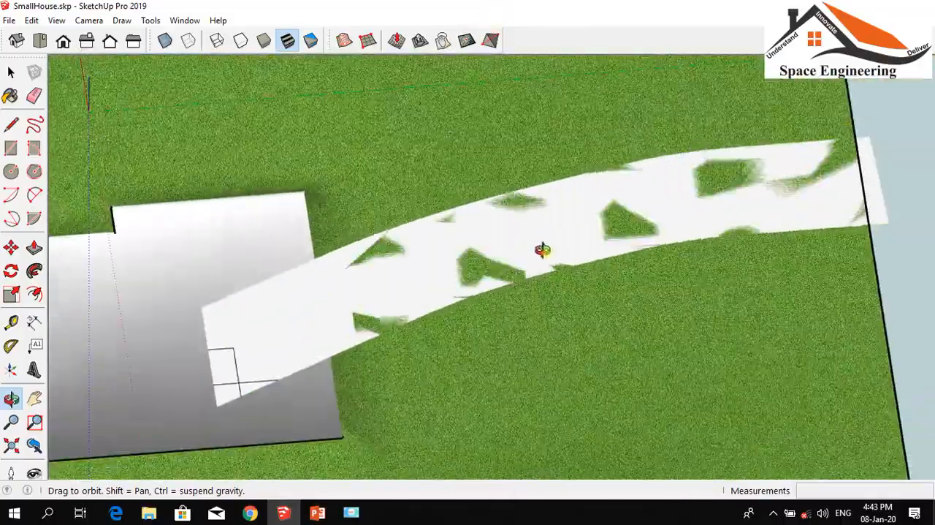
scroll(542, 248, down, 3)
drag(689, 99, 443, 437)
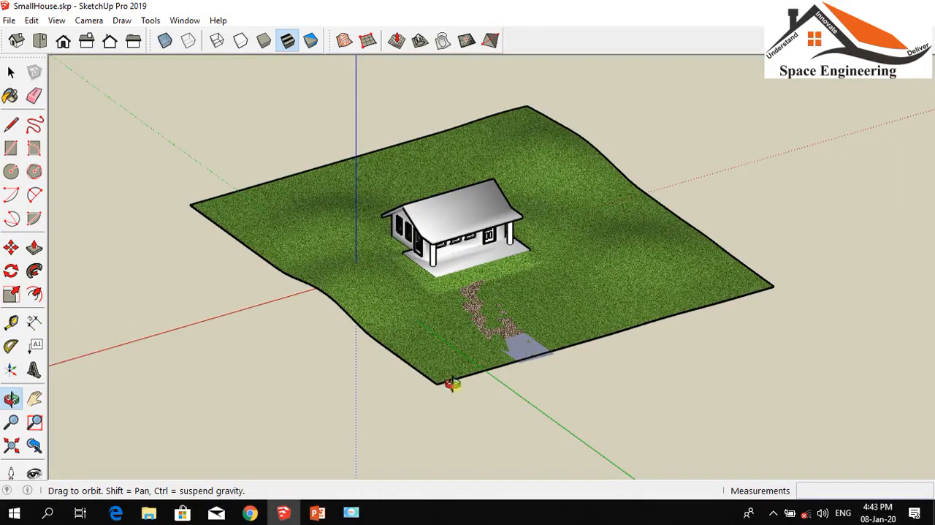
scroll(368, 261, up, 4)
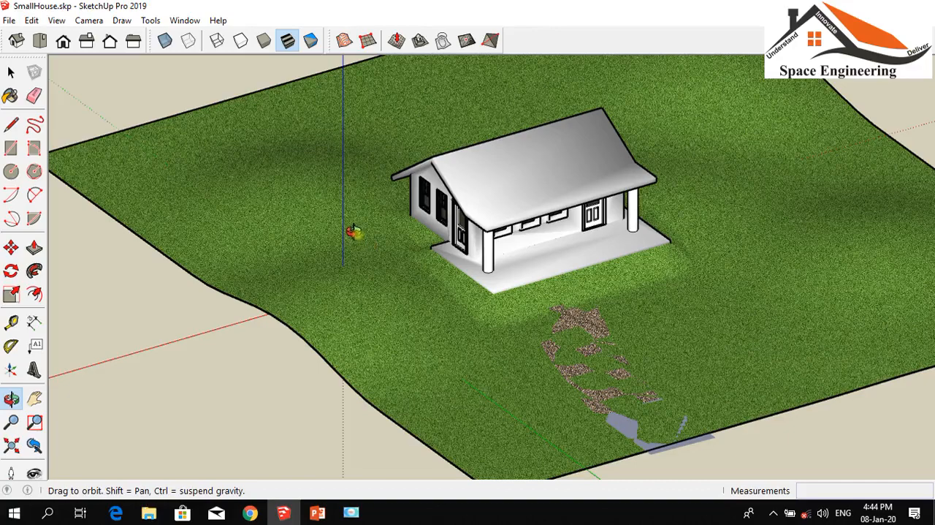
click(351, 513)
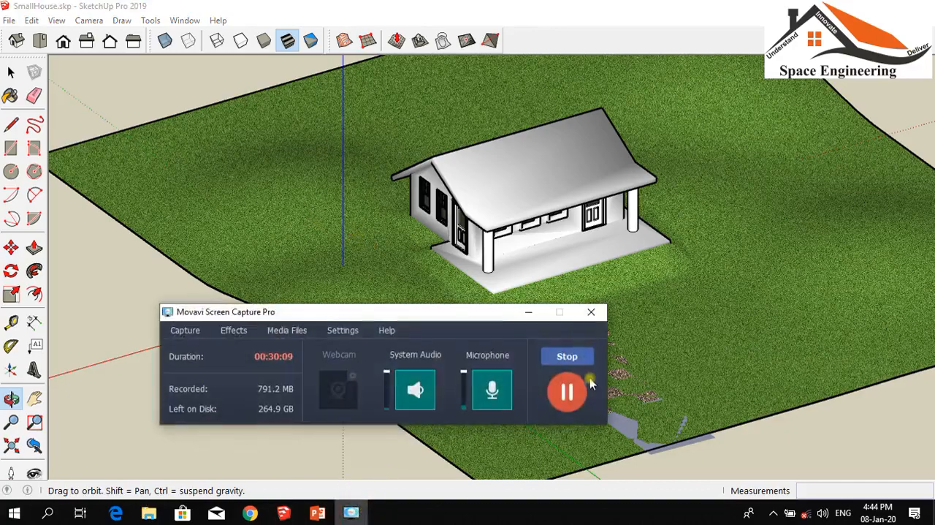